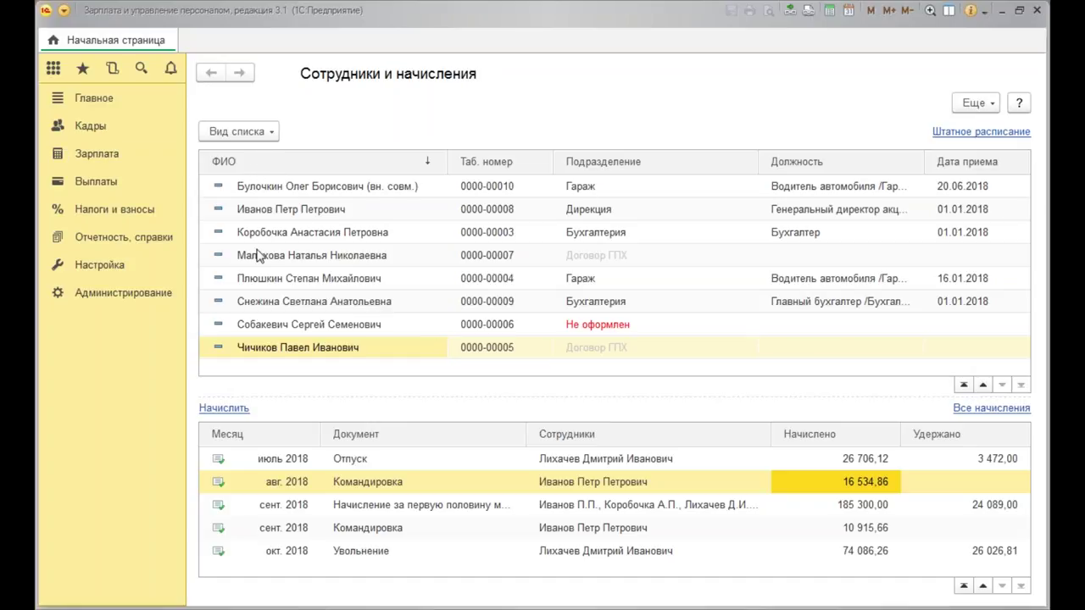
# Open the list of child care leaves (Отпуска по уходу за ребенком) and create a new Отпуск по уходу за ребенком document.
pyautogui.click(90, 127)
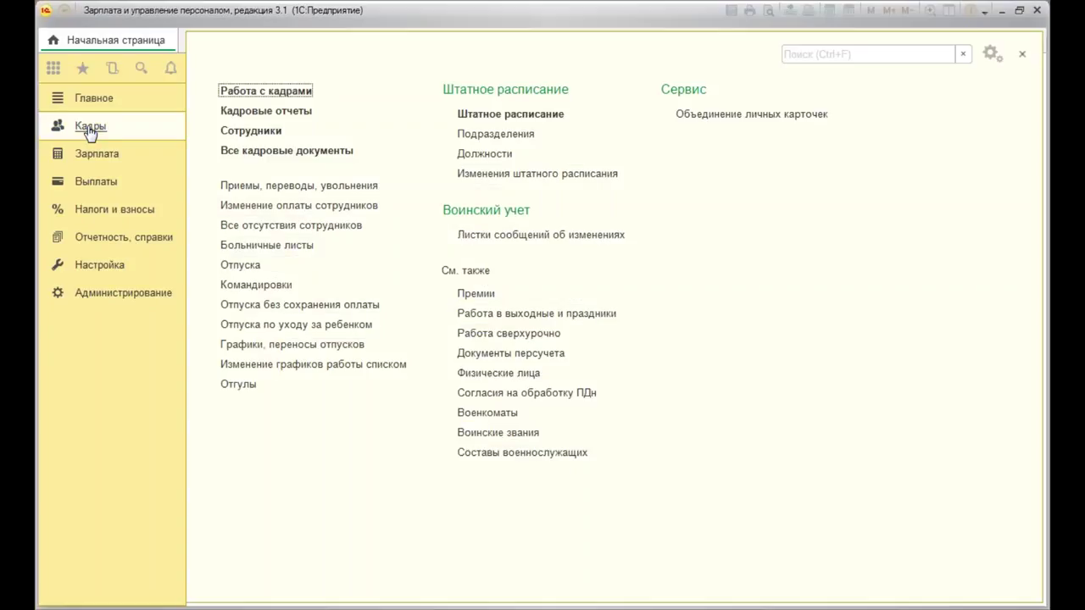
pyautogui.click(97, 157)
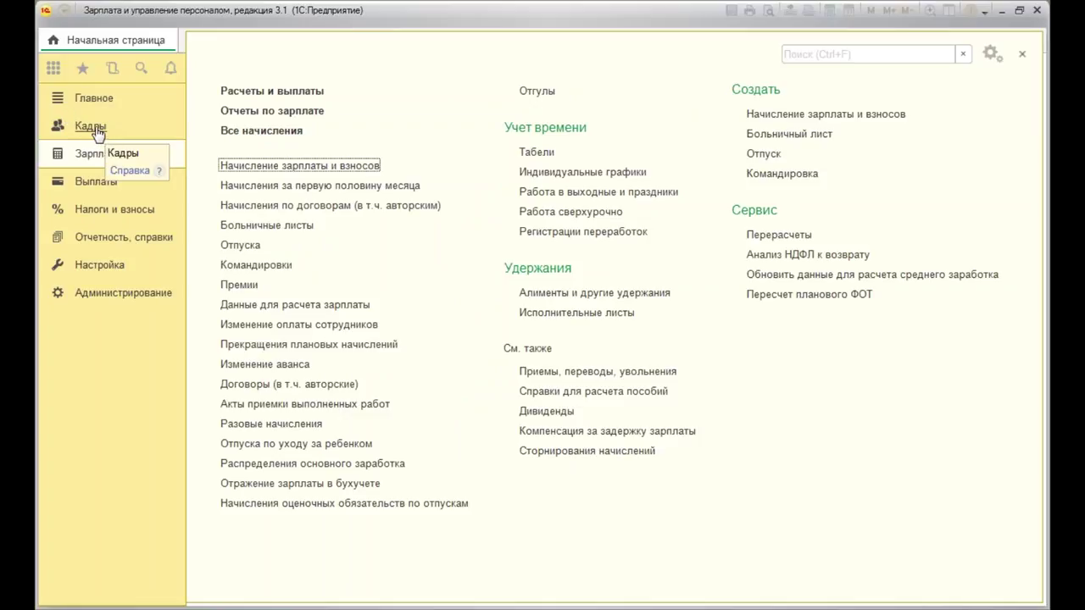
pyautogui.click(89, 127)
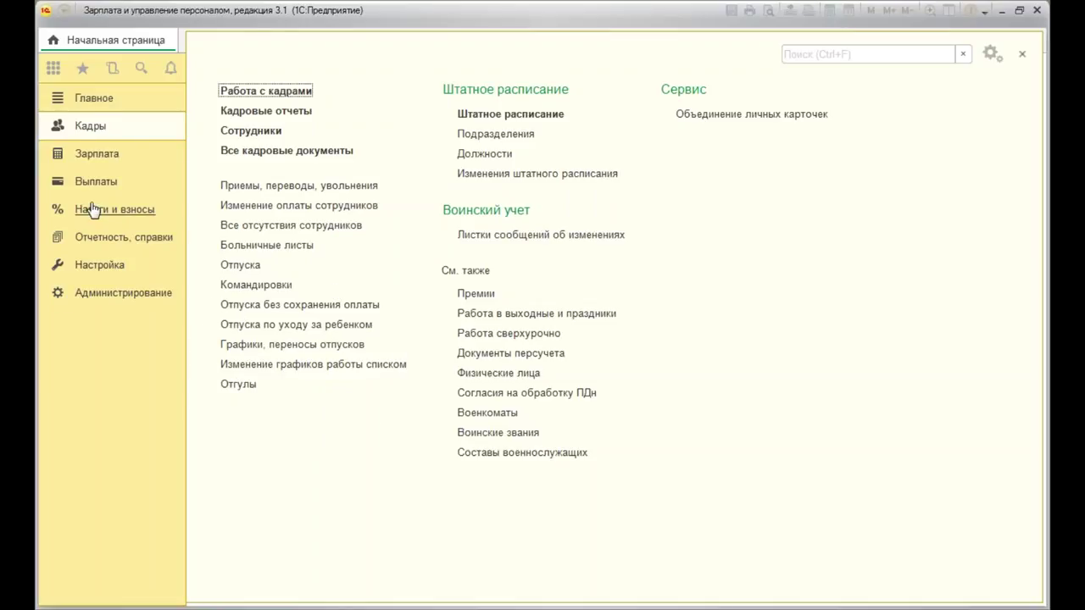
pyautogui.click(93, 158)
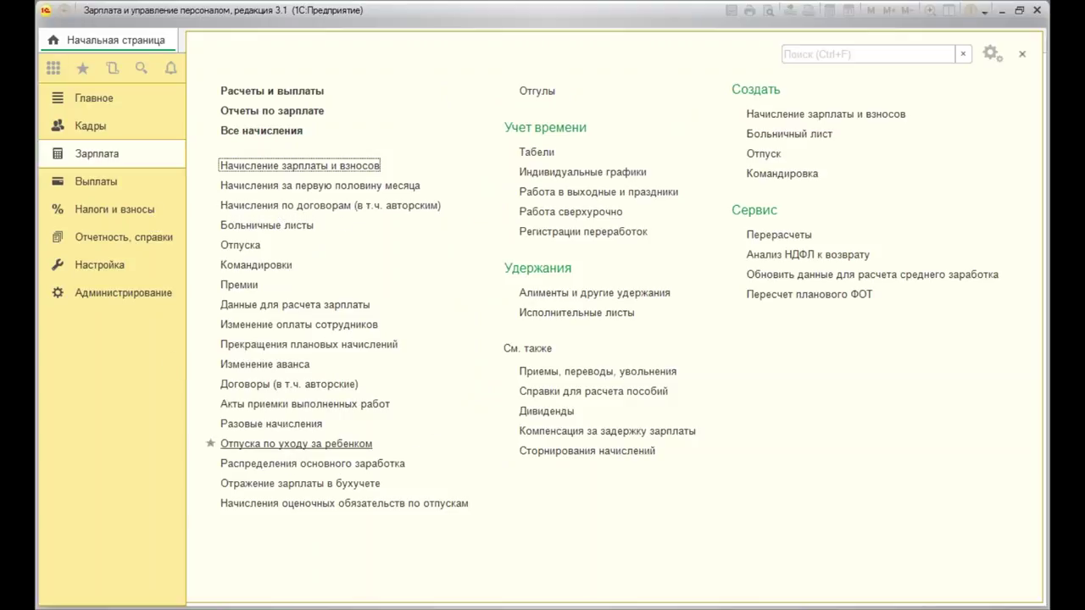
pyautogui.click(334, 444)
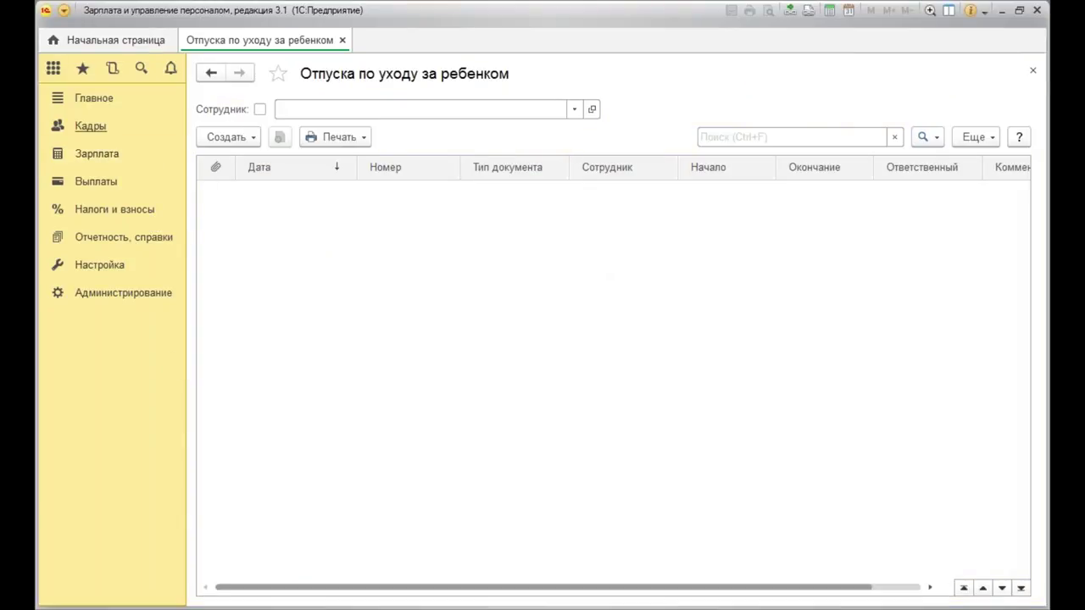
pyautogui.click(230, 138)
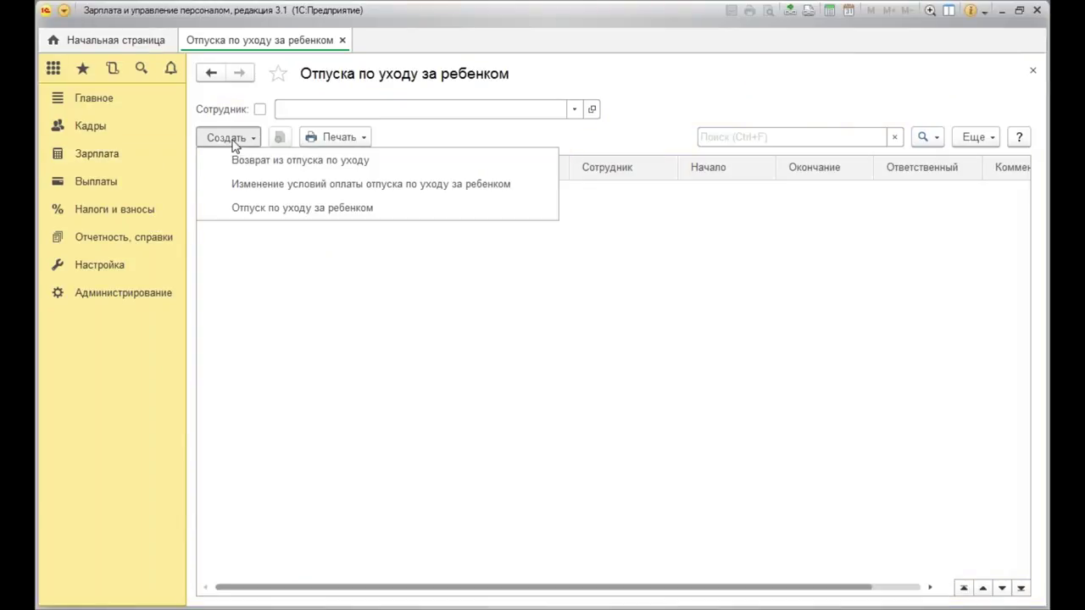
pyautogui.click(310, 215)
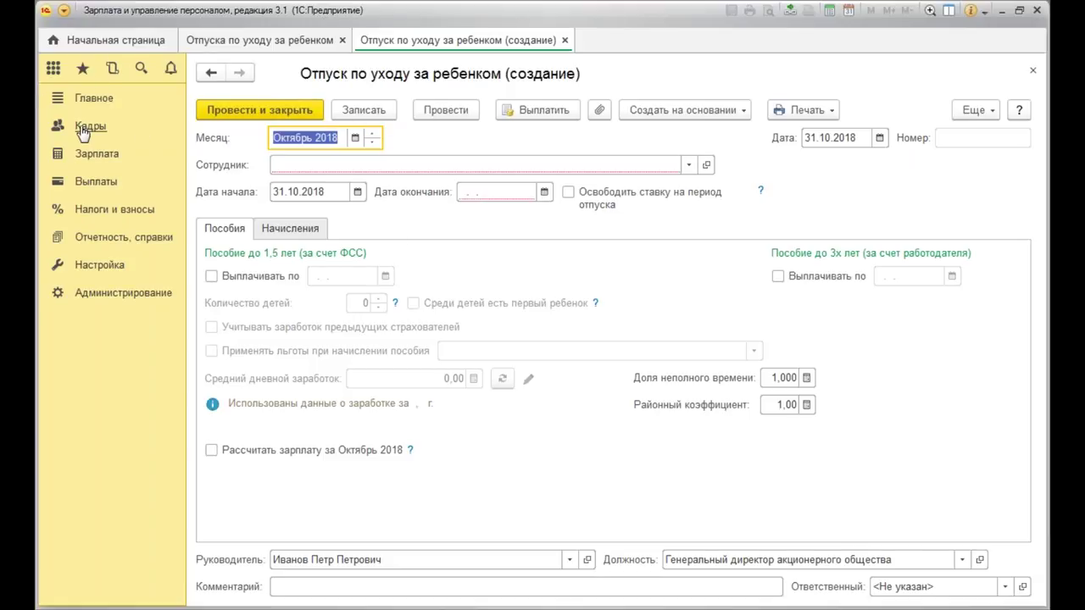
# Open the Начисление зарплаты и взносов document list and check the latest month with calculated payroll.
pyautogui.click(96, 153)
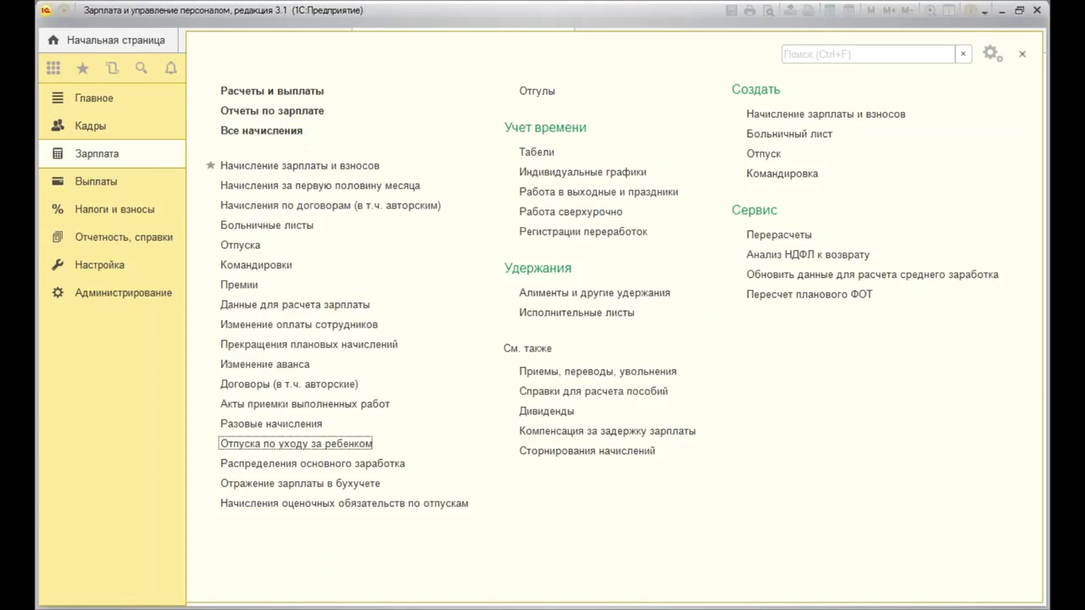
pyautogui.click(297, 167)
pyautogui.click(272, 285)
pyautogui.click(433, 281)
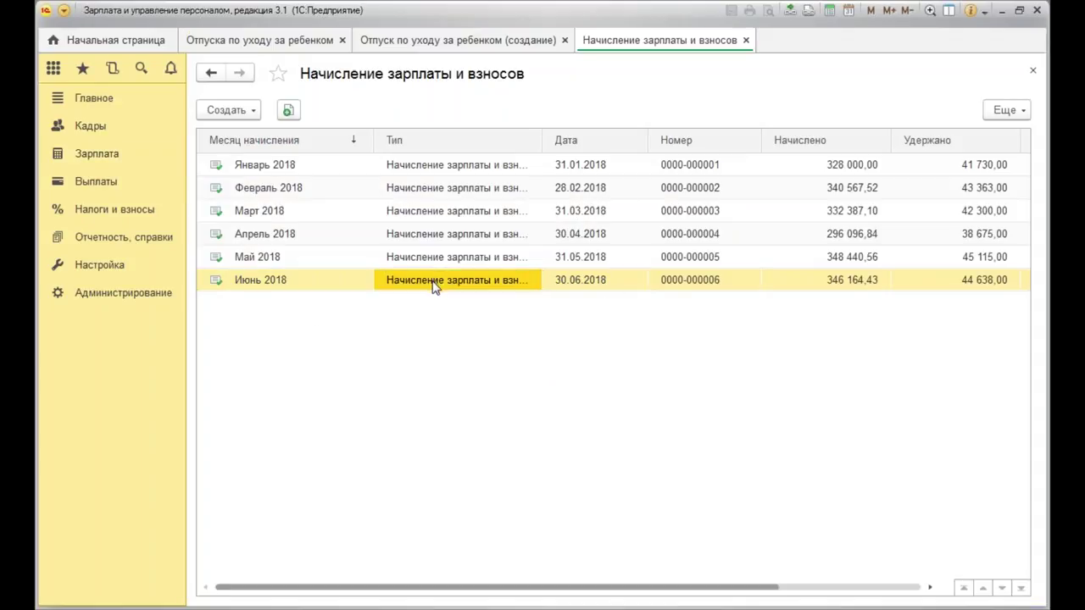
# Set the working date in the personal settings to 31.07.2018, save it, and close the payroll accrual list.
pyautogui.click(95, 100)
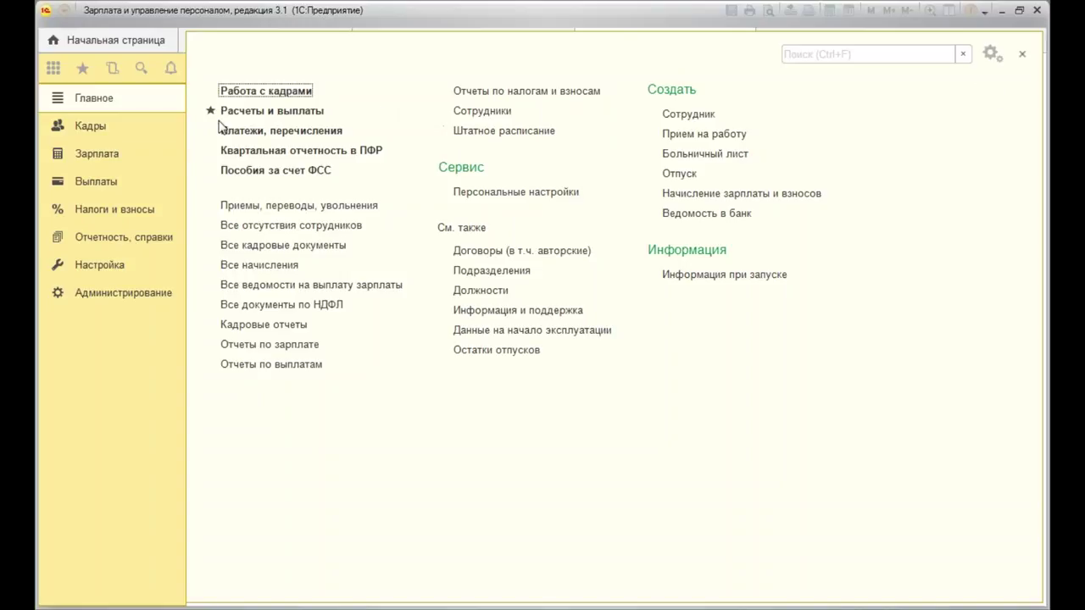
pyautogui.click(517, 192)
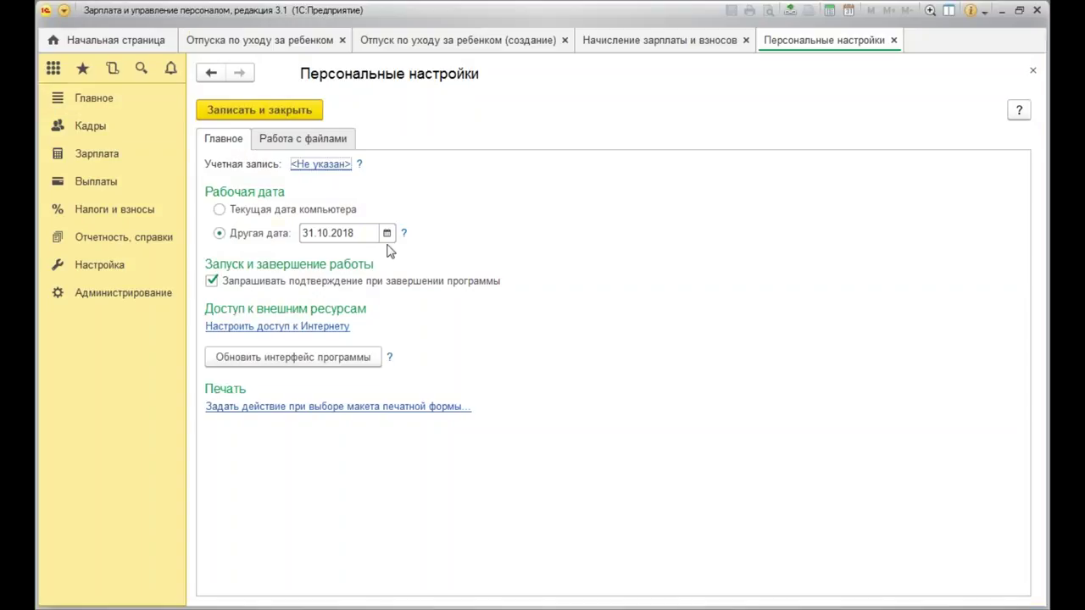
pyautogui.click(385, 233)
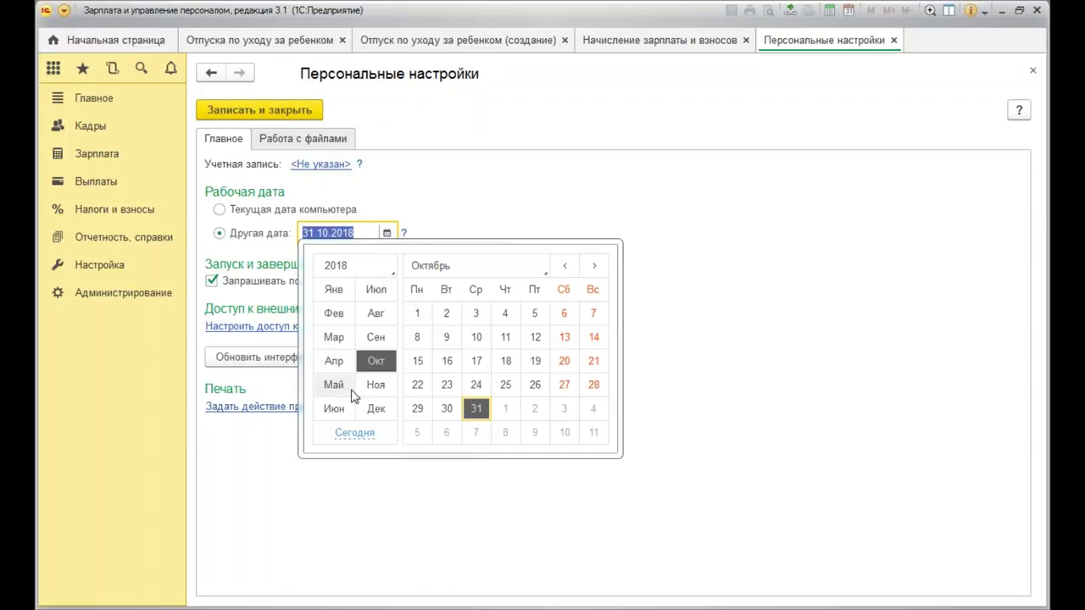
pyautogui.click(380, 289)
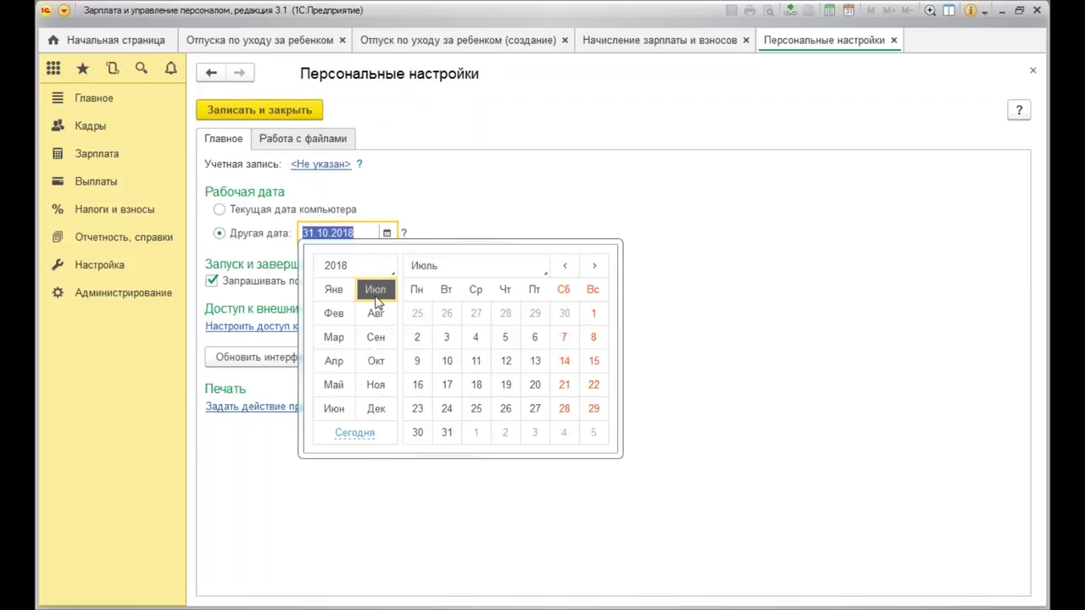
pyautogui.click(443, 434)
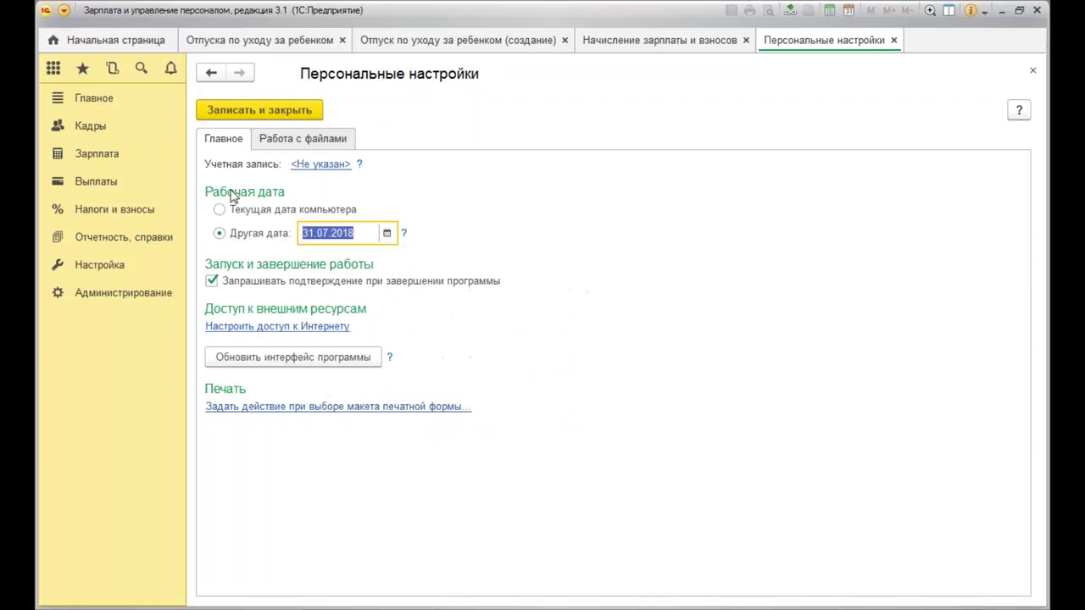
pyautogui.click(260, 109)
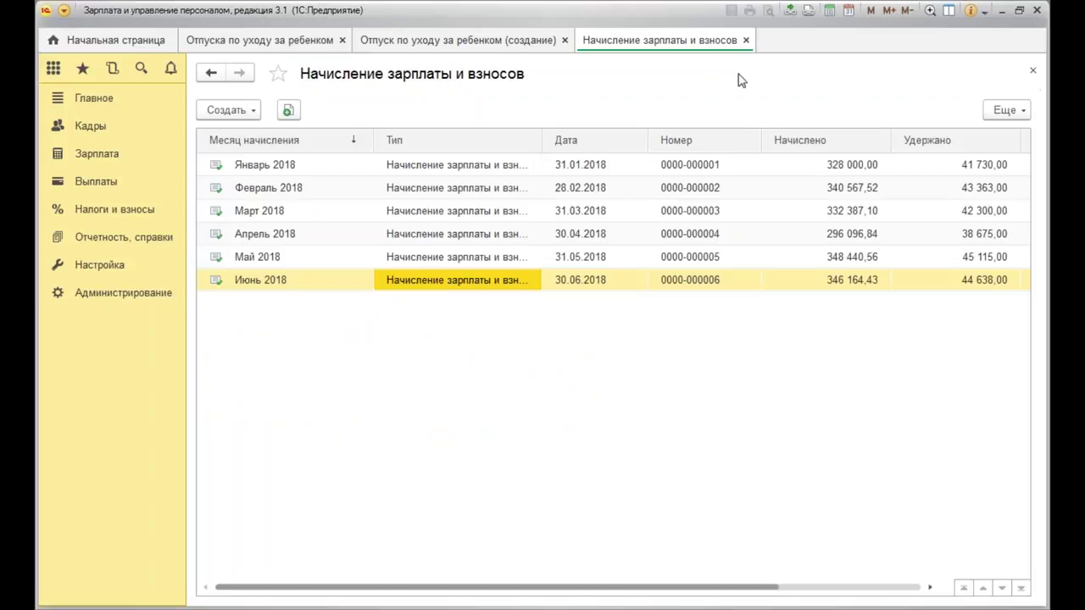
pyautogui.click(745, 40)
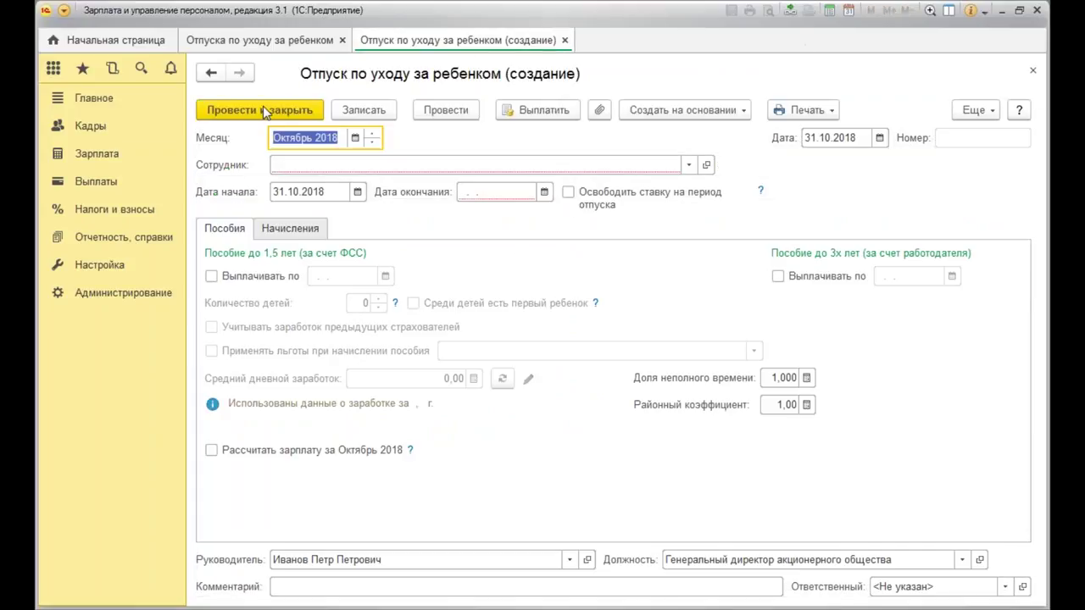
# Set the leave document's month to Июль 2018 and choose the chief accountant as the employee.
pyautogui.click(373, 142)
pyautogui.click(373, 142)
pyautogui.click(373, 142)
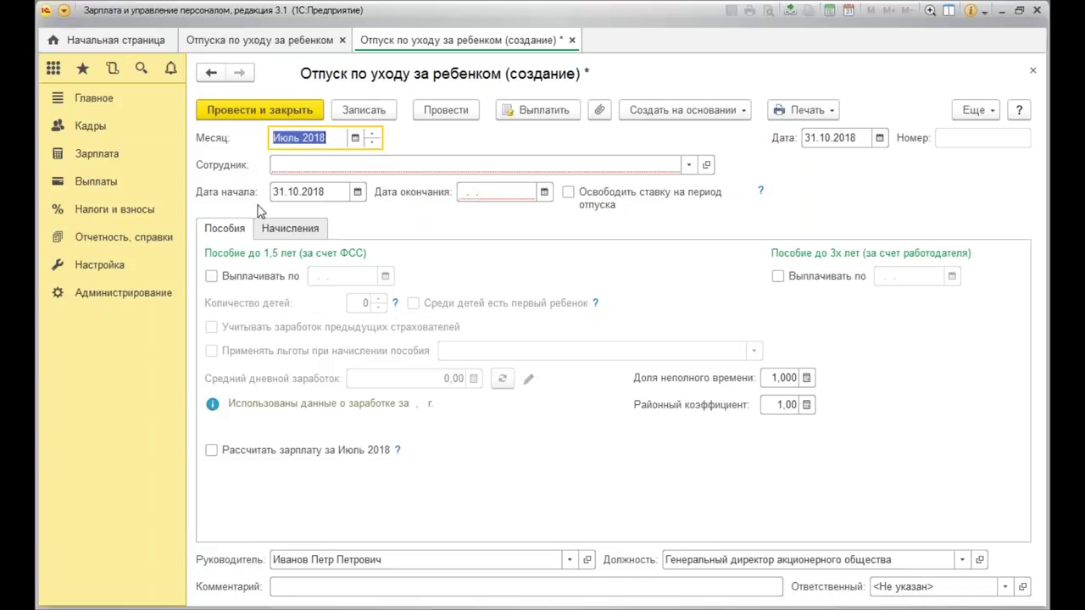
pyautogui.click(316, 162)
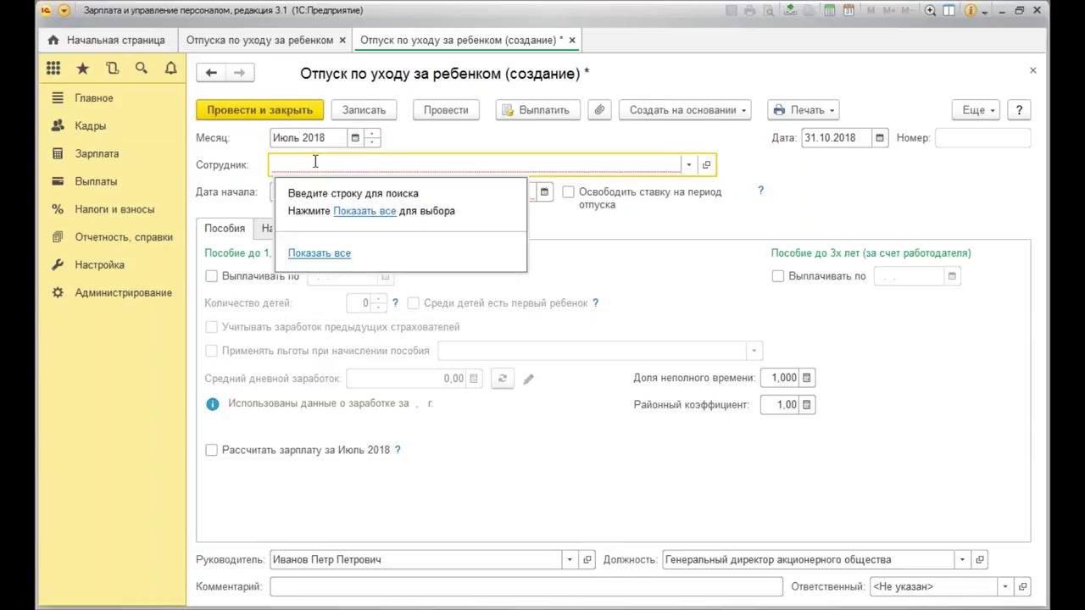
pyautogui.click(373, 211)
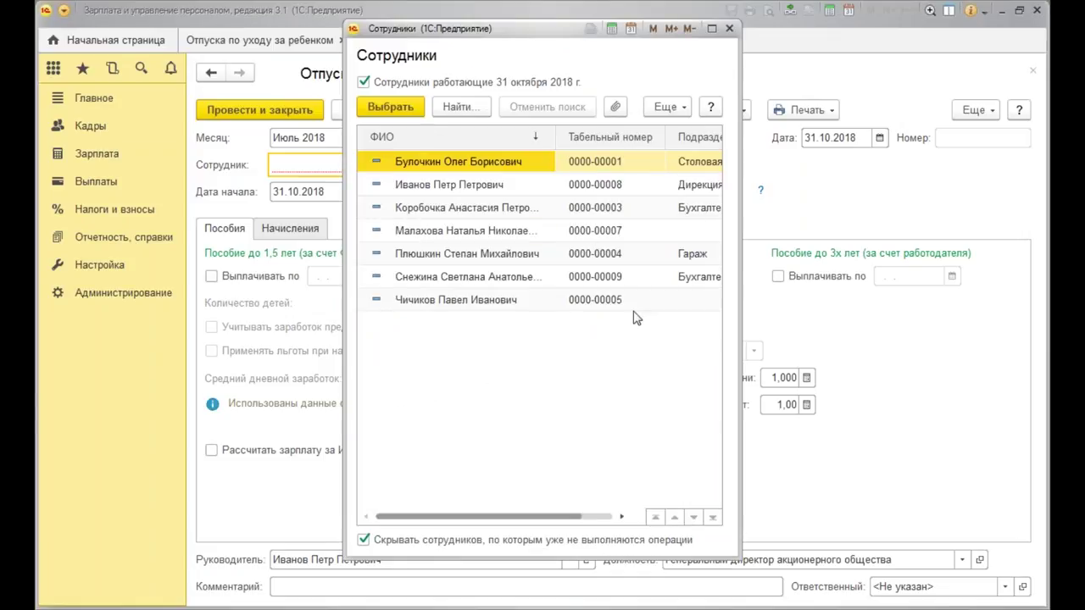
pyautogui.click(504, 278)
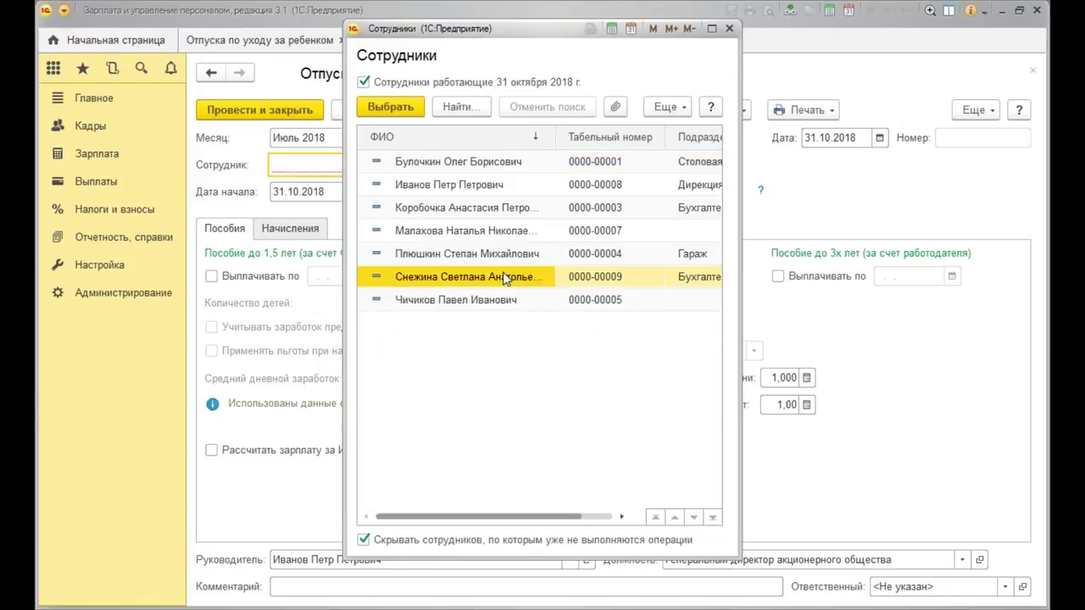
pyautogui.doubleClick(504, 278)
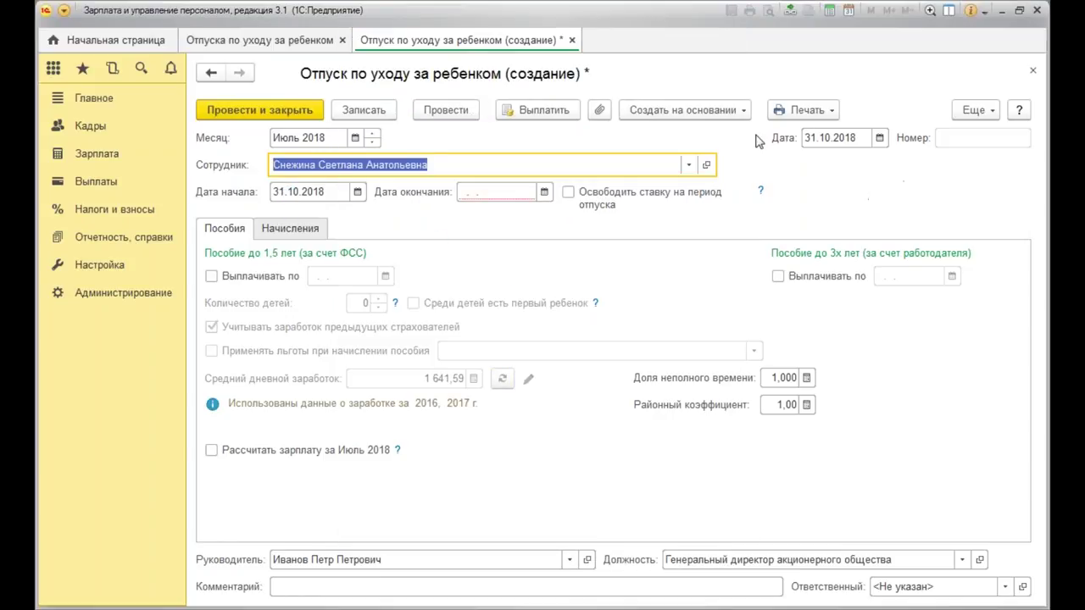
# Set both the document date and the leave start date to 04.07.2018.
pyautogui.click(634, 415)
pyautogui.click(879, 140)
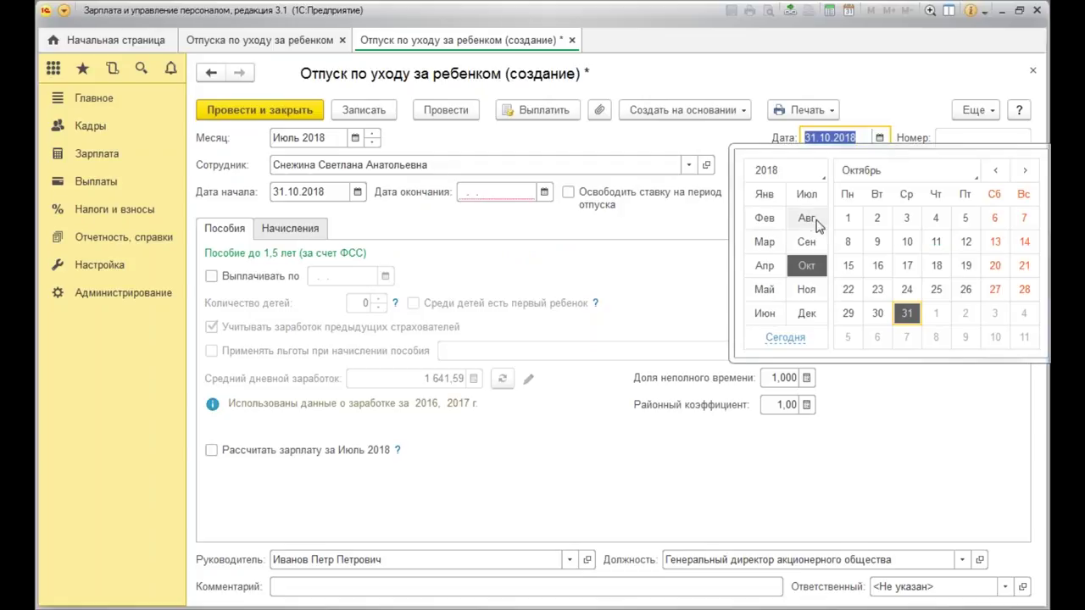
pyautogui.click(806, 194)
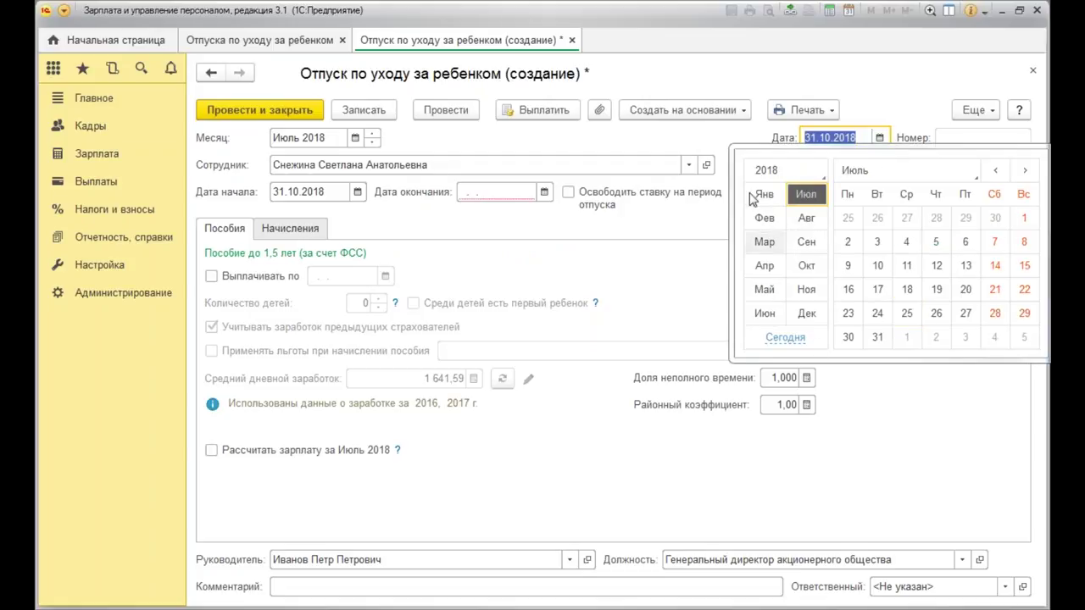
pyautogui.click(908, 244)
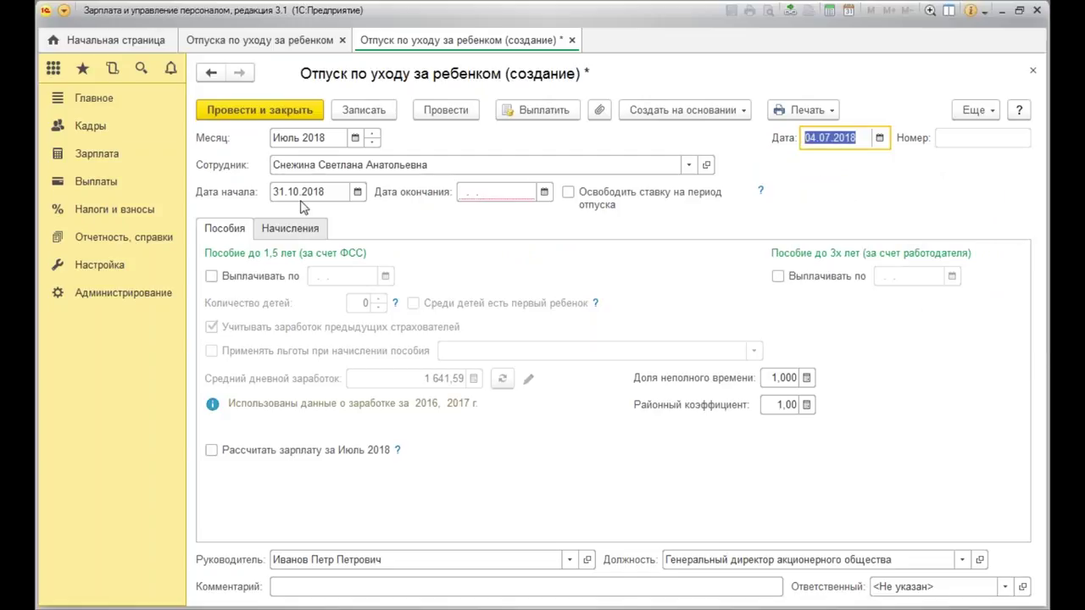
pyautogui.click(358, 192)
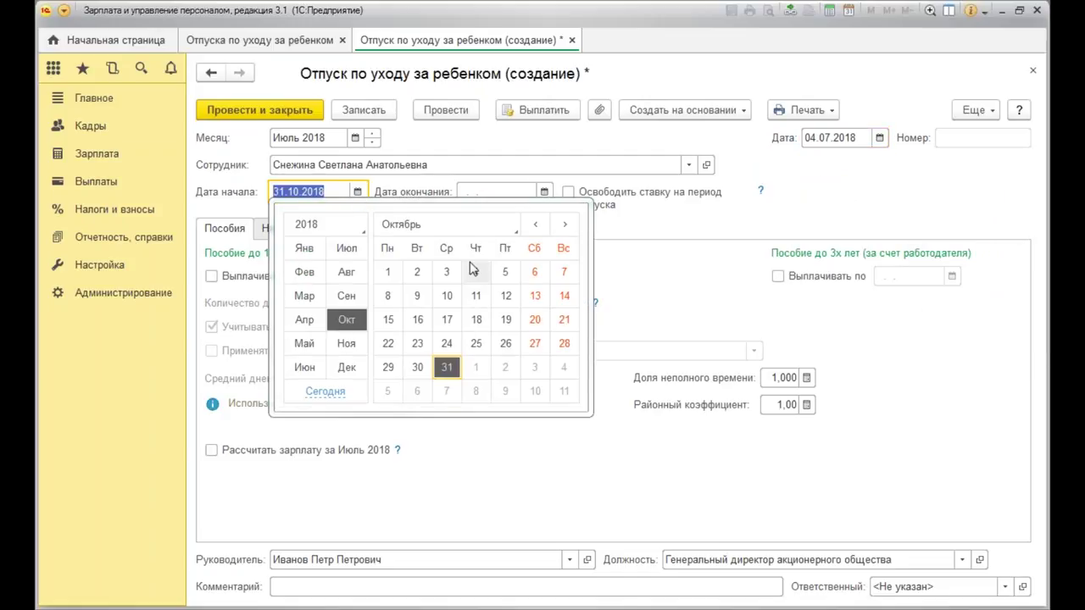
pyautogui.click(346, 246)
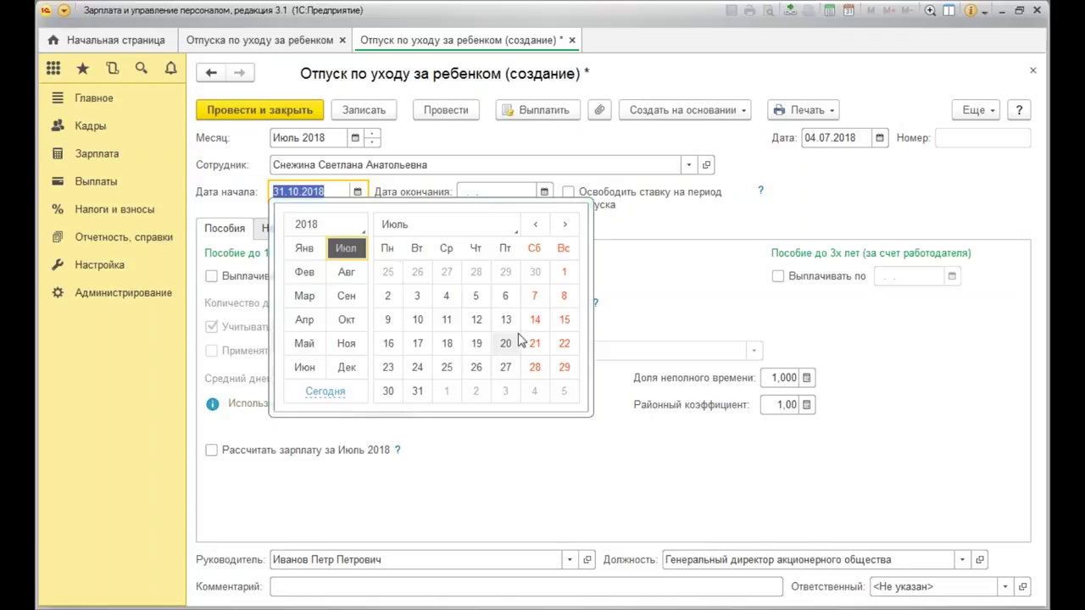
pyautogui.click(449, 301)
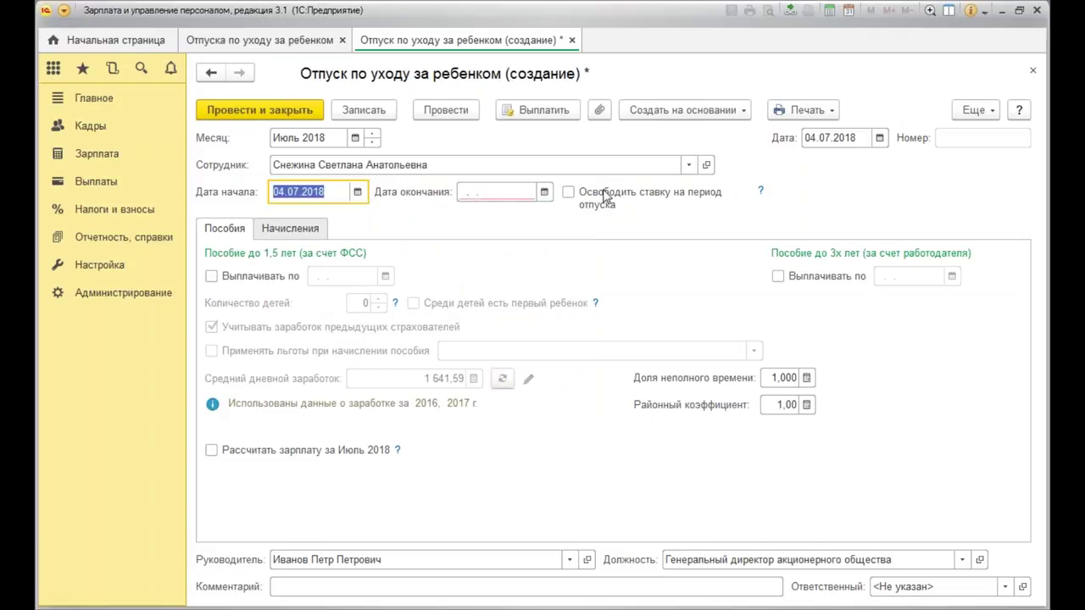
# Set the leave end date to 01.02.2021 and enable releasing the staff position for the leave period.
pyautogui.click(476, 193)
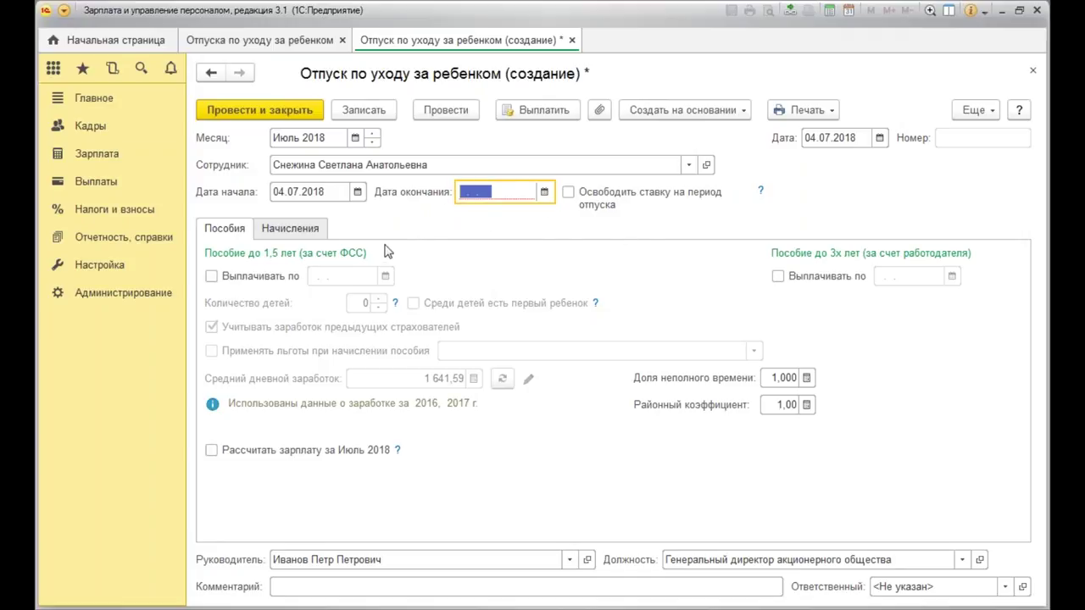
pyautogui.write('0102')
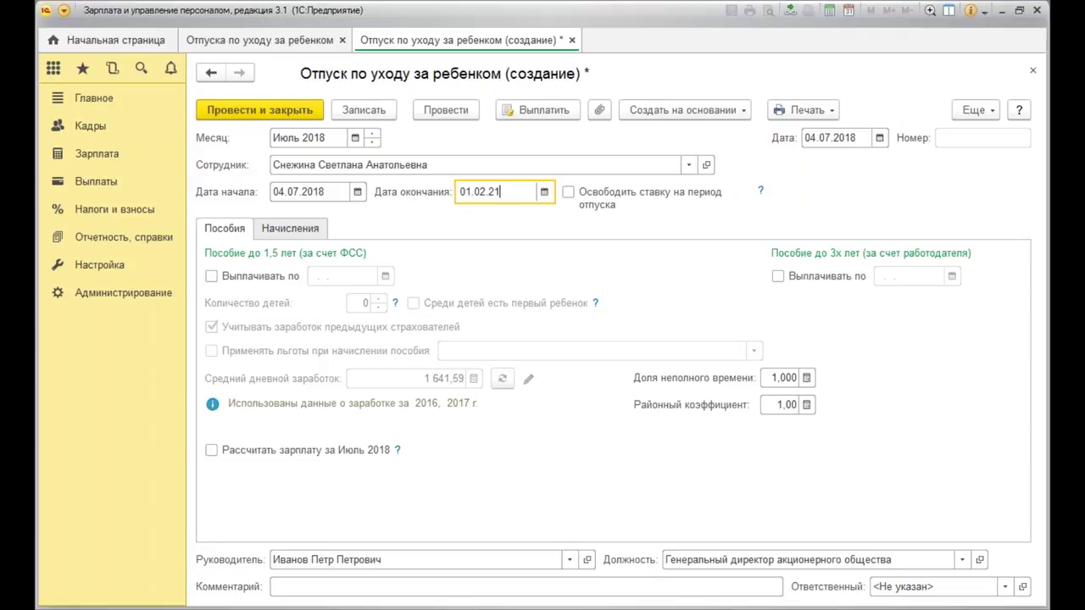
pyautogui.press('Tab')
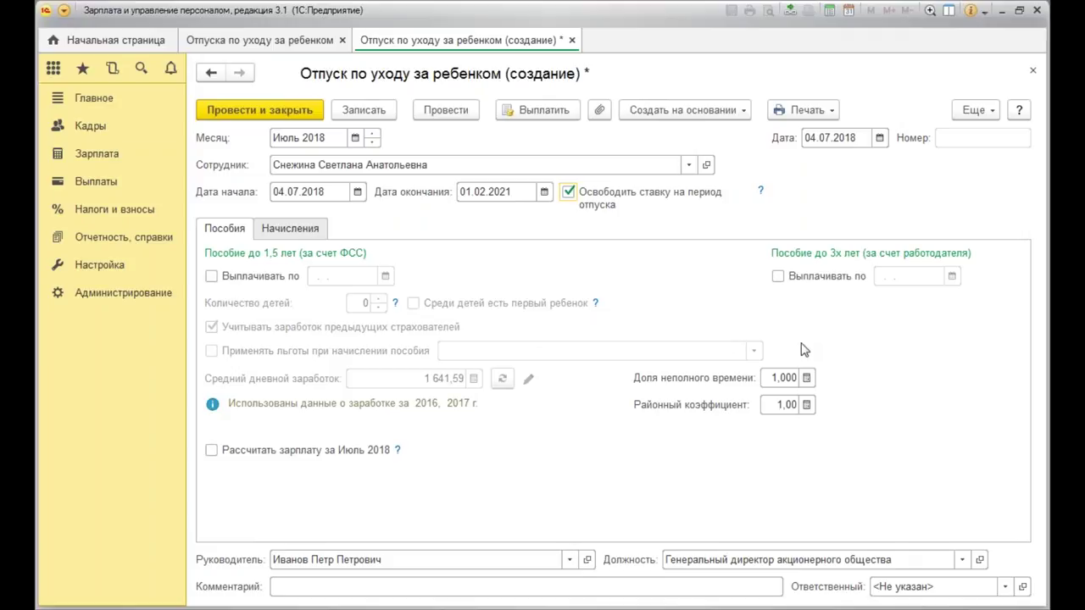
# Enable the benefit up to 1.5 years, payable until 01.08.2019, and set the number of children to 1.
pyautogui.click(211, 277)
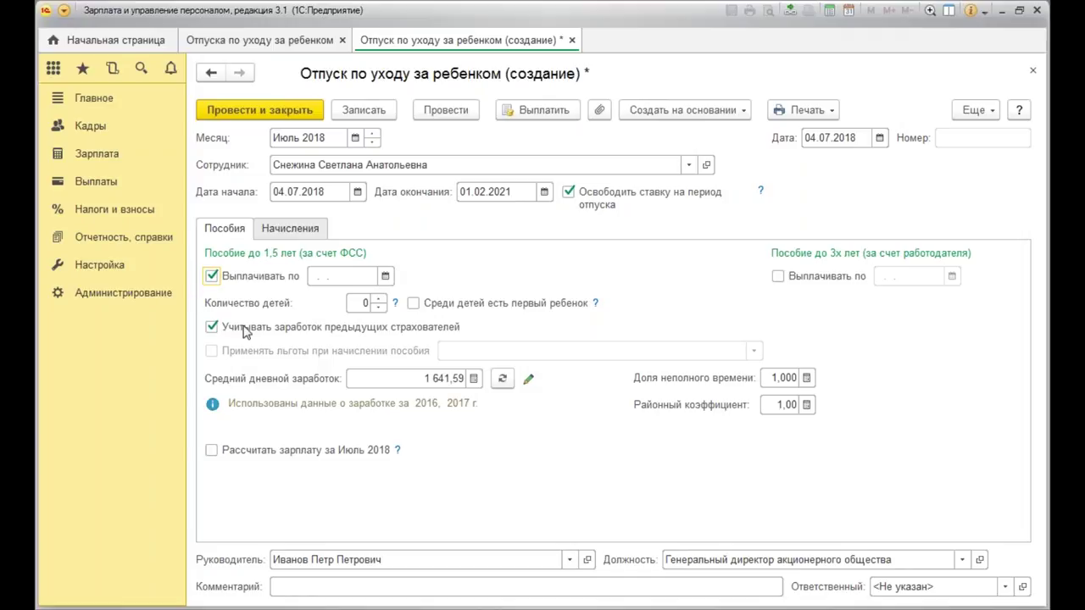
pyautogui.click(346, 274)
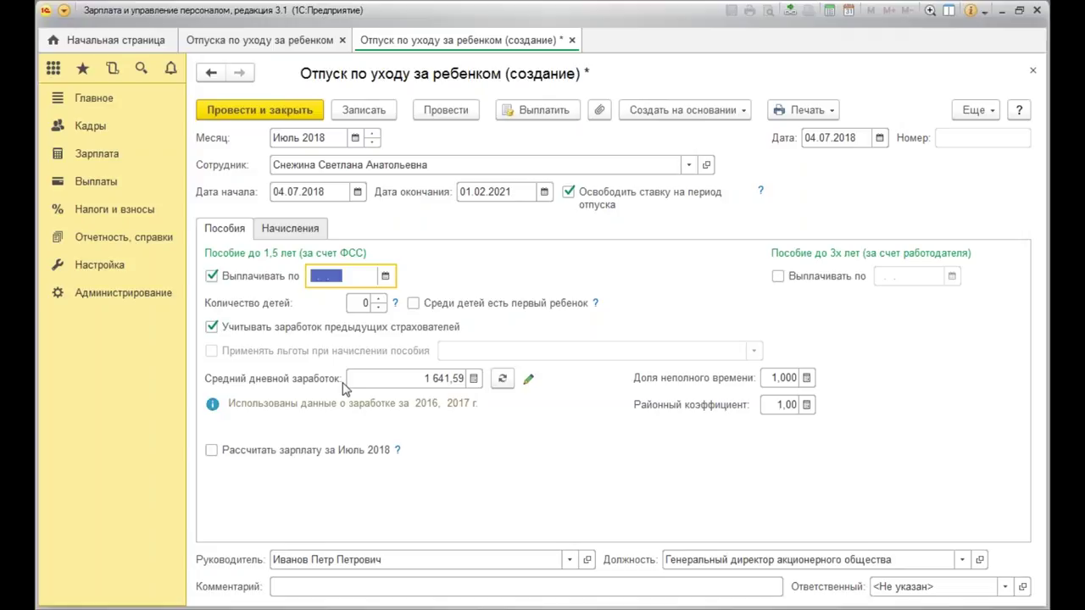
pyautogui.write('0')
pyautogui.write('1.08.2019')
pyautogui.press('Tab')
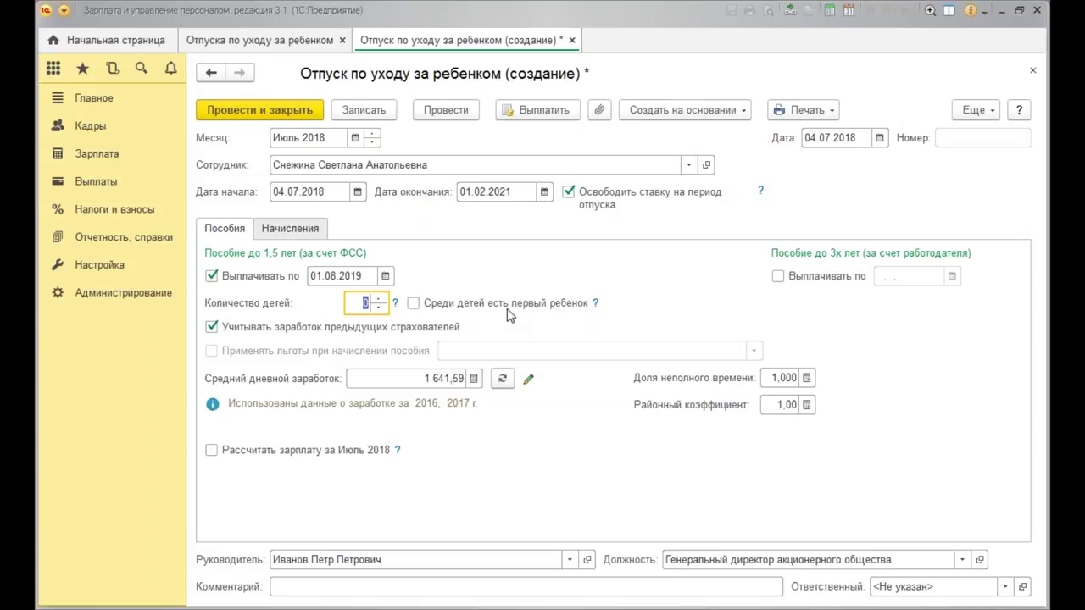
pyautogui.click(379, 299)
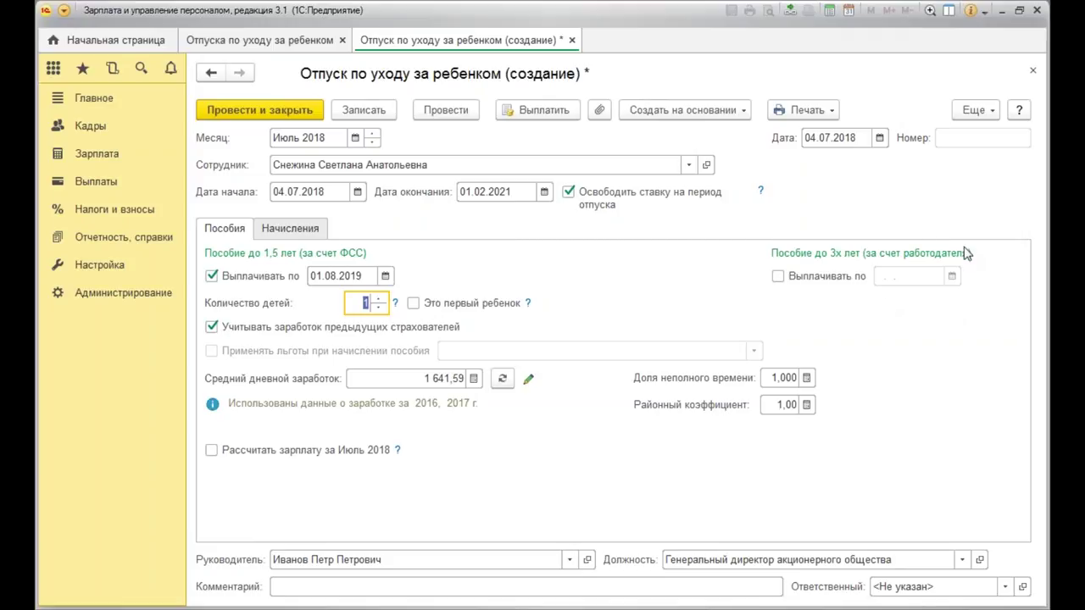
# Enable the employer-funded benefit up to 3 years and set it payable until 01.02.2021.
pyautogui.click(777, 276)
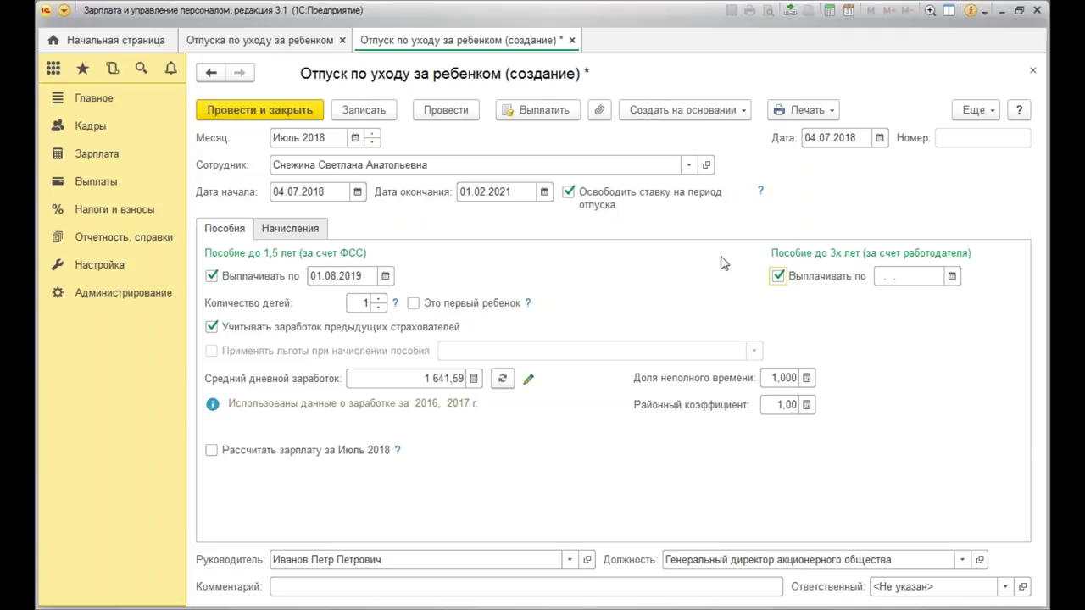
pyautogui.click(918, 275)
pyautogui.write('01.02.21')
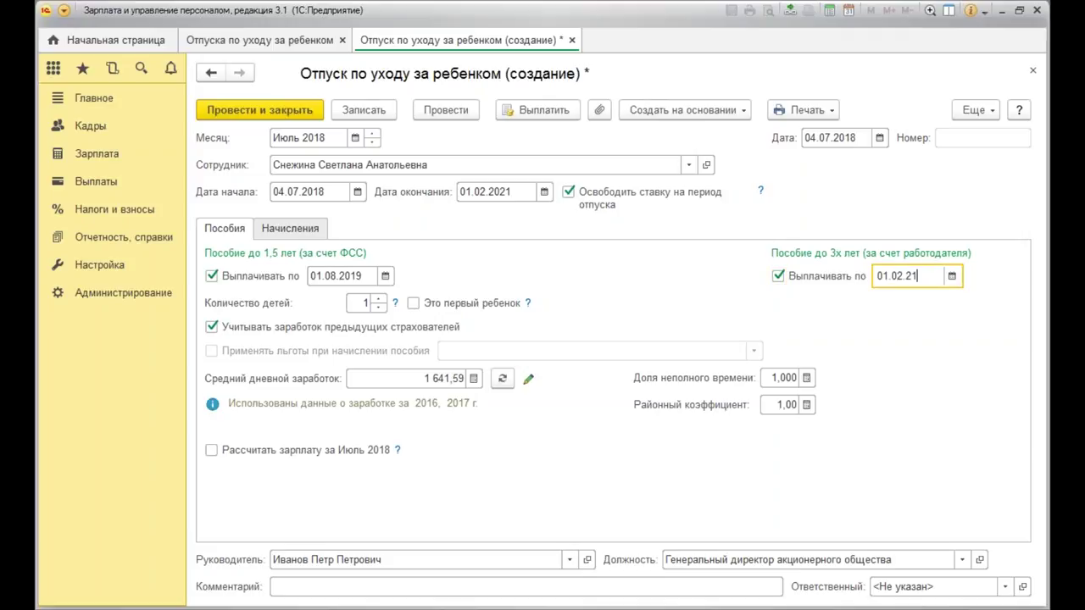
pyautogui.press('Tab')
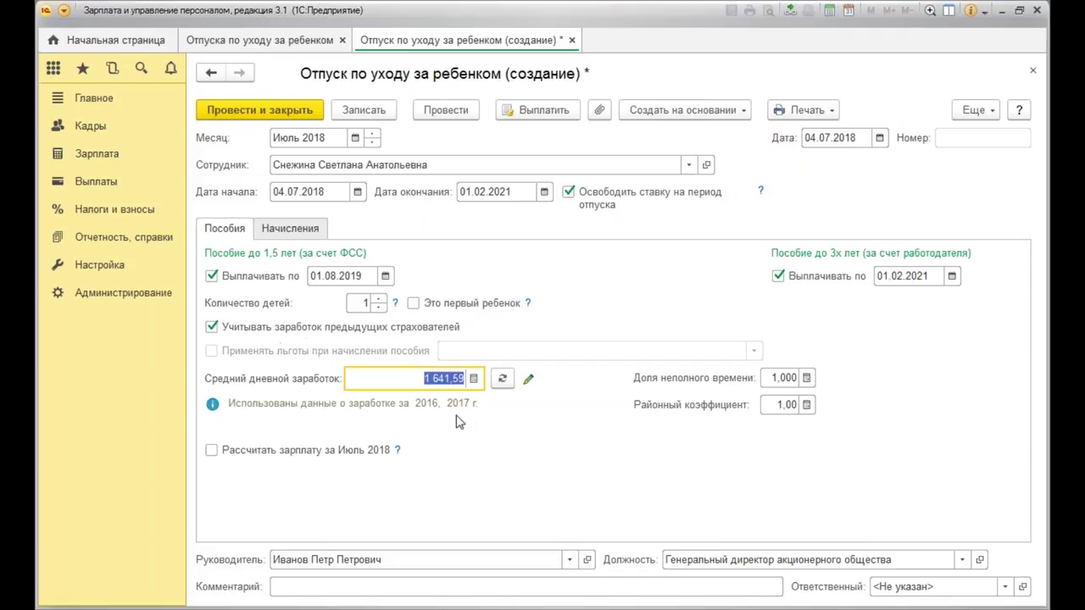
# Inspect the 2016 and 2017 earnings data behind the average daily earnings, leaving it as it is.
pyautogui.click(529, 381)
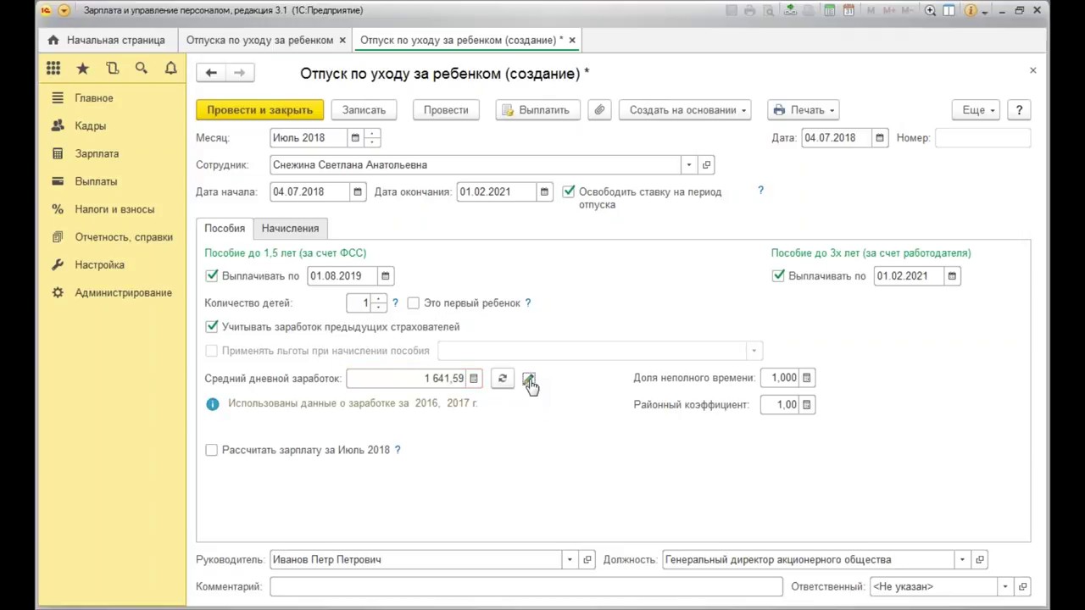
pyautogui.click(503, 303)
pyautogui.click(544, 349)
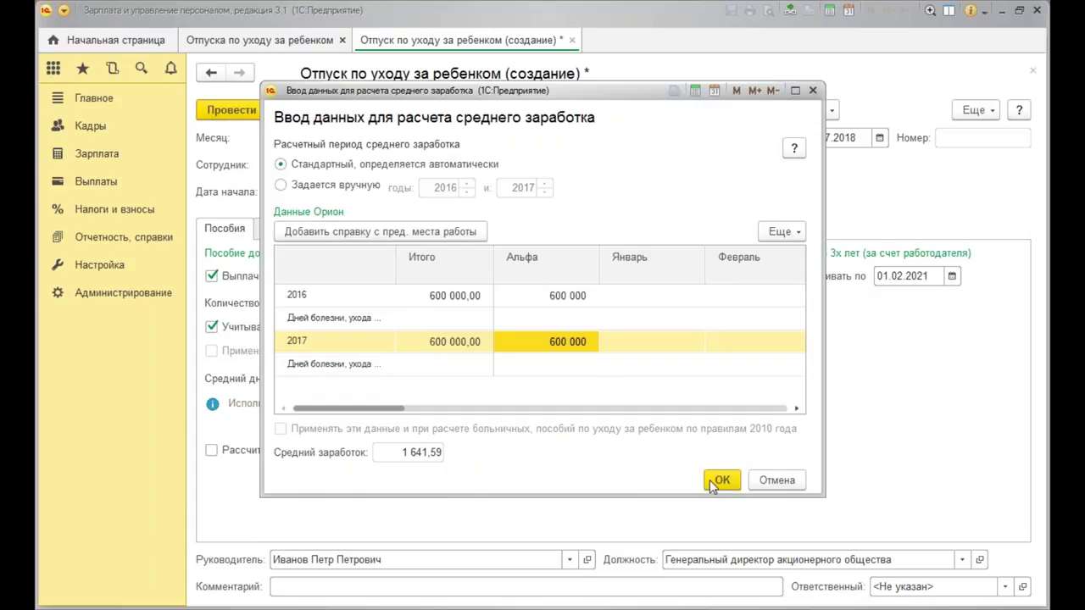
pyautogui.click(812, 90)
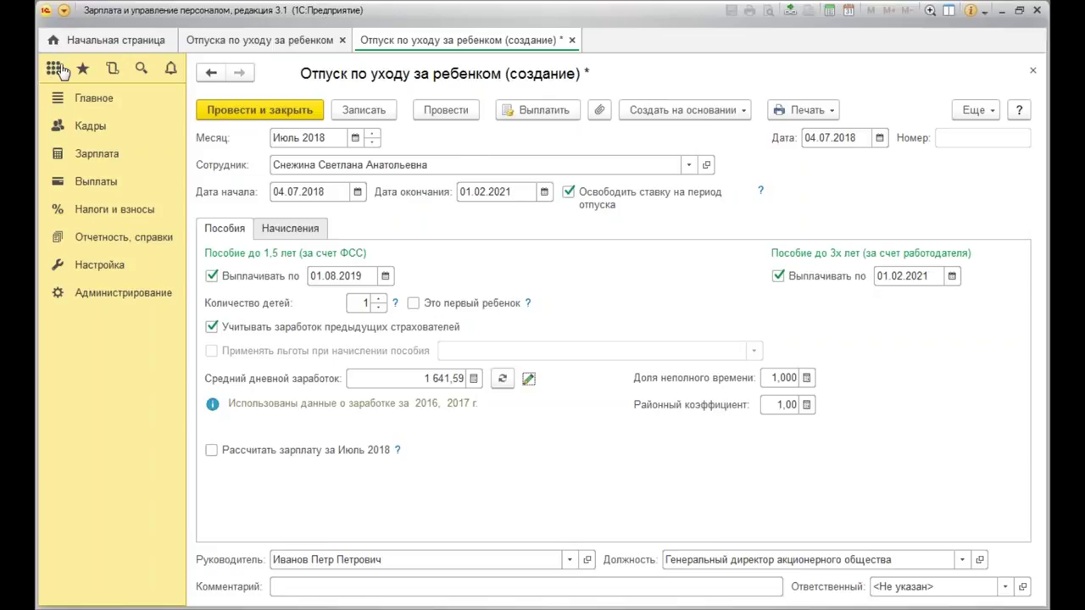
# Review the employee's benefit calculation certificate dated 15.01.2018, closing it and the certificate list to return to the leave document.
pyautogui.click(99, 160)
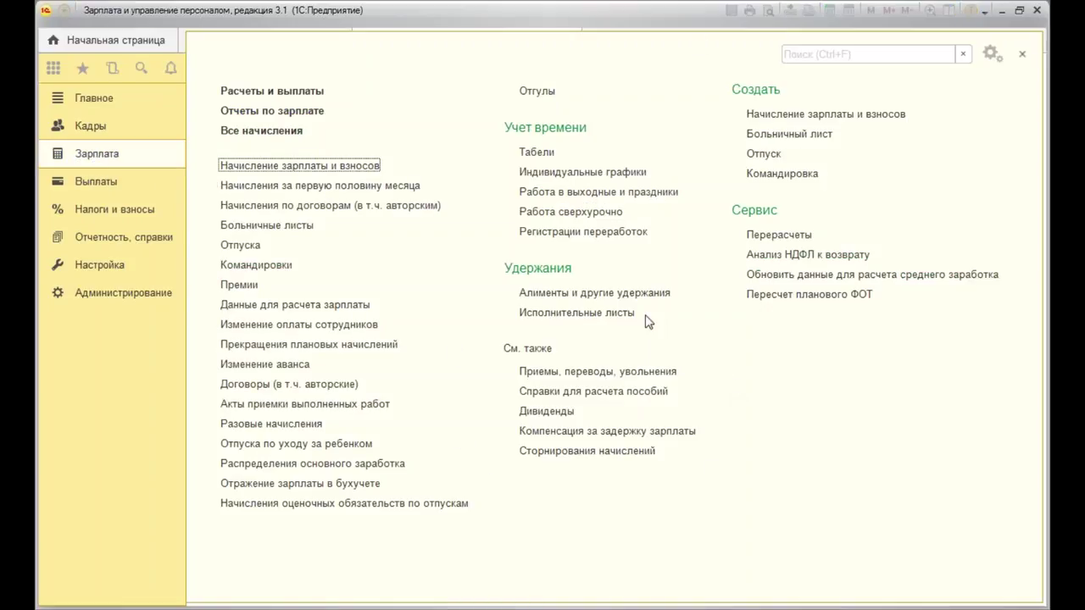
pyautogui.click(509, 391)
pyautogui.click(648, 393)
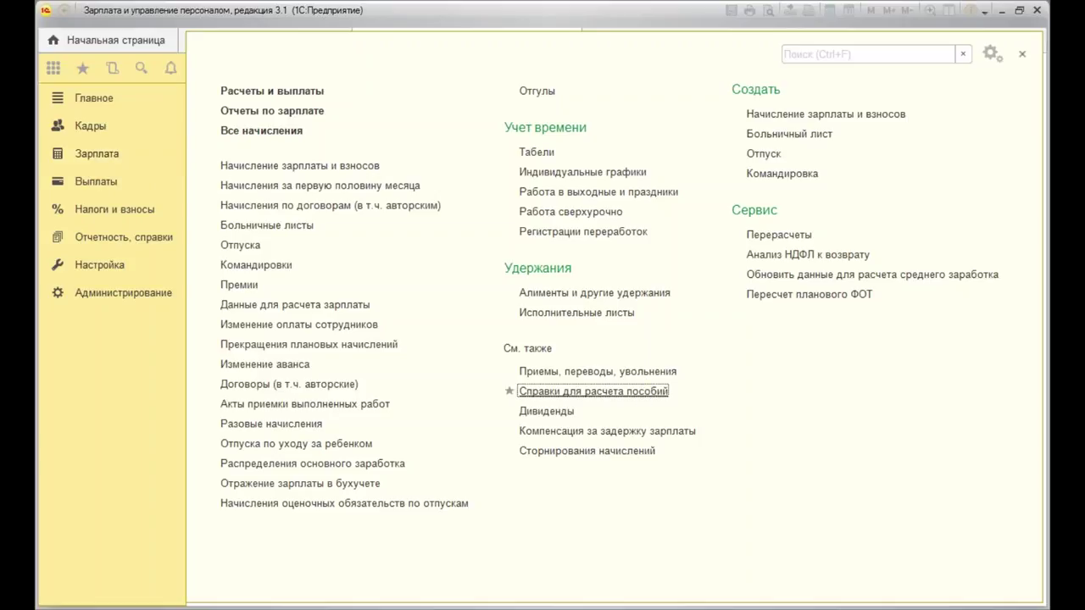
pyautogui.click(555, 220)
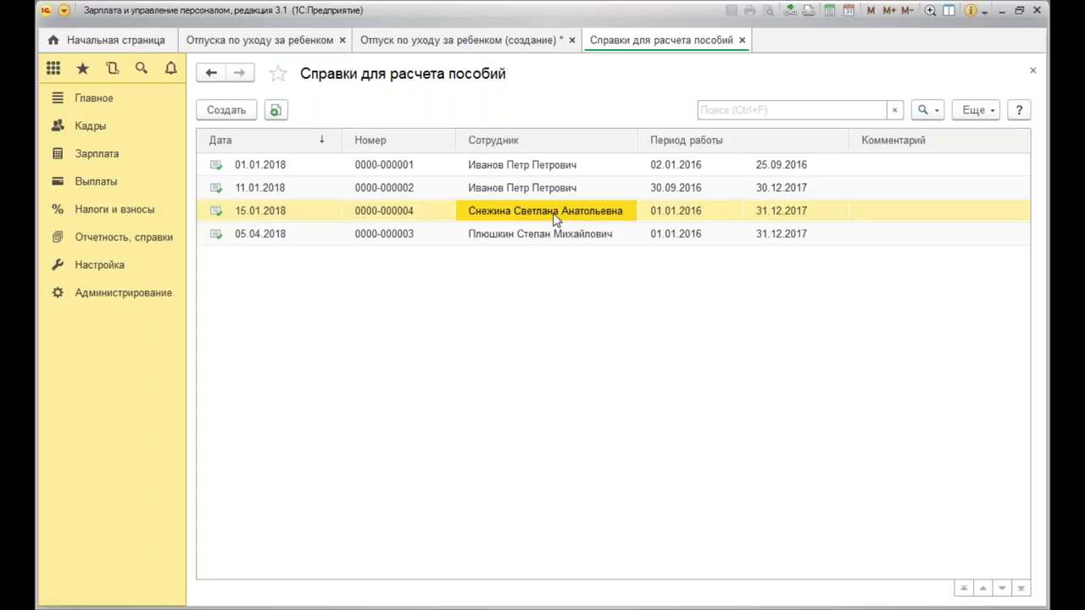
pyautogui.doubleClick(555, 219)
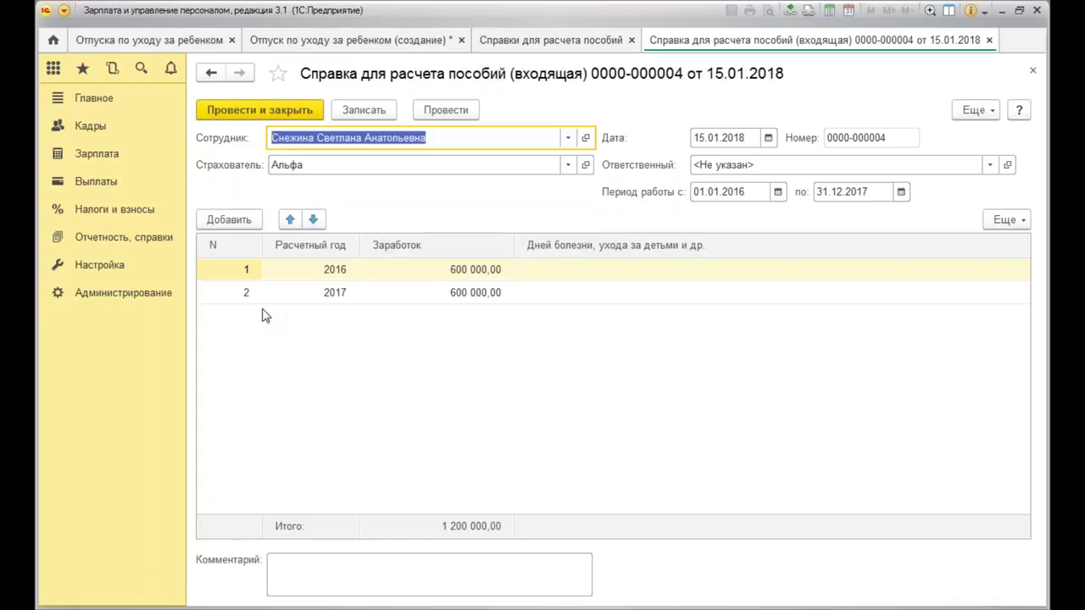
pyautogui.click(1032, 71)
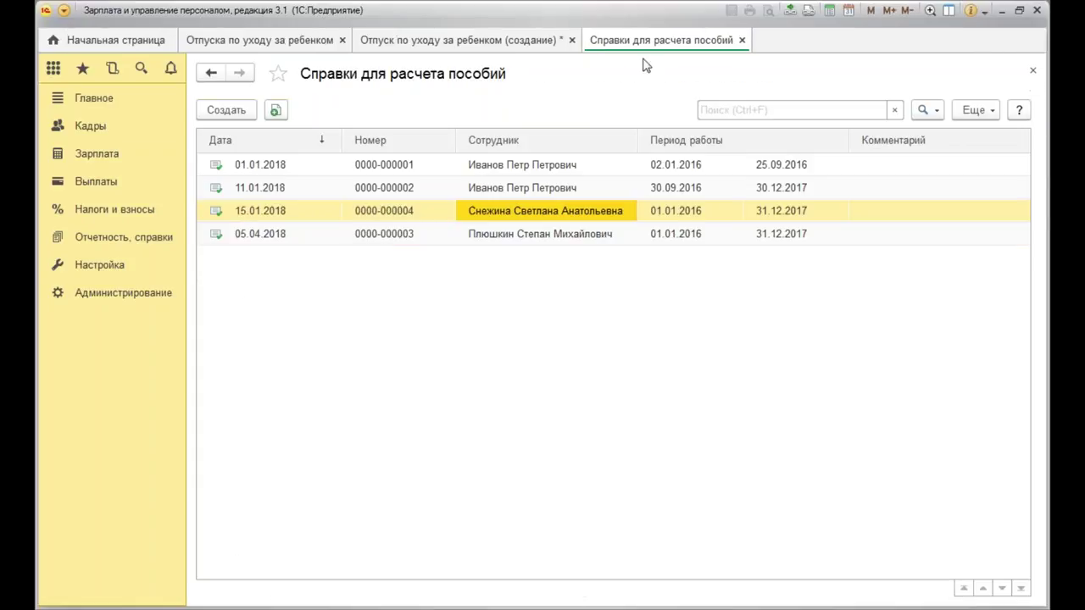
pyautogui.click(741, 40)
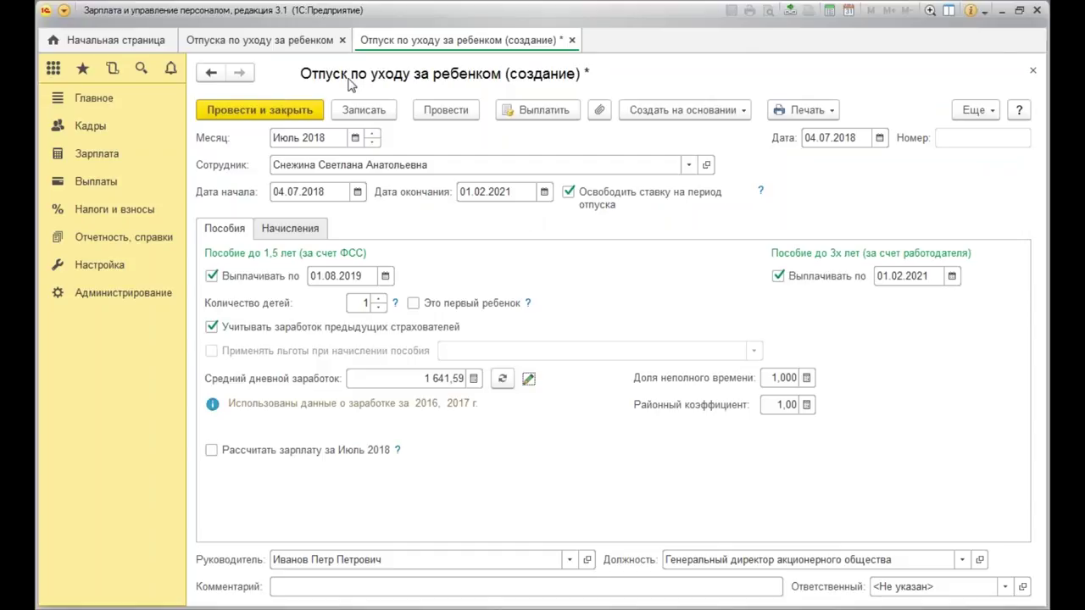
# View the blank previous-employer earnings certificate and its insurer choices from the average earnings data, discarding it without entering anything.
pyautogui.click(528, 378)
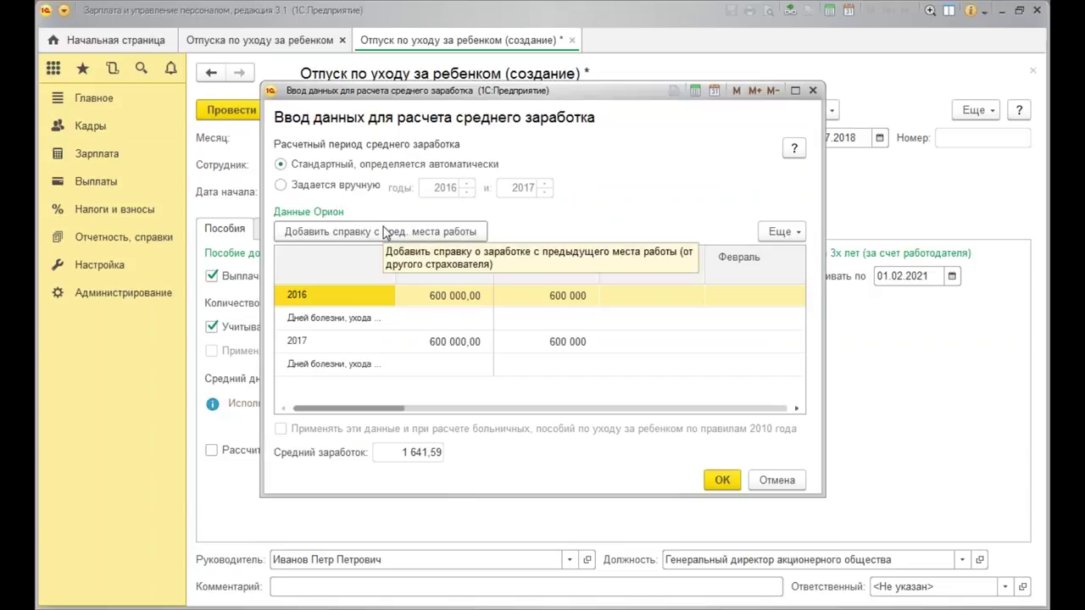
pyautogui.click(384, 232)
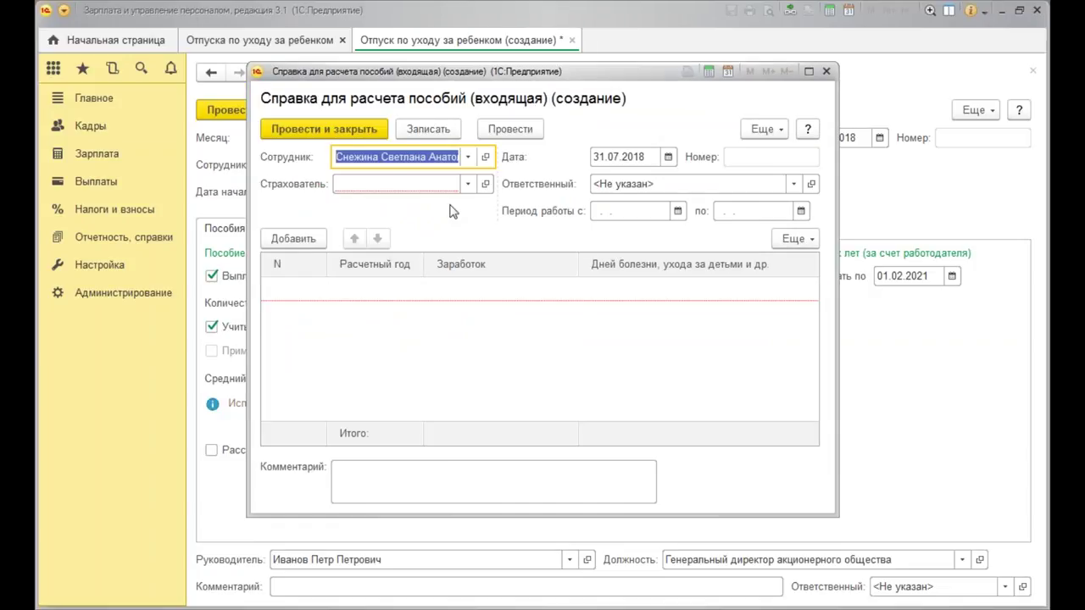
pyautogui.click(393, 183)
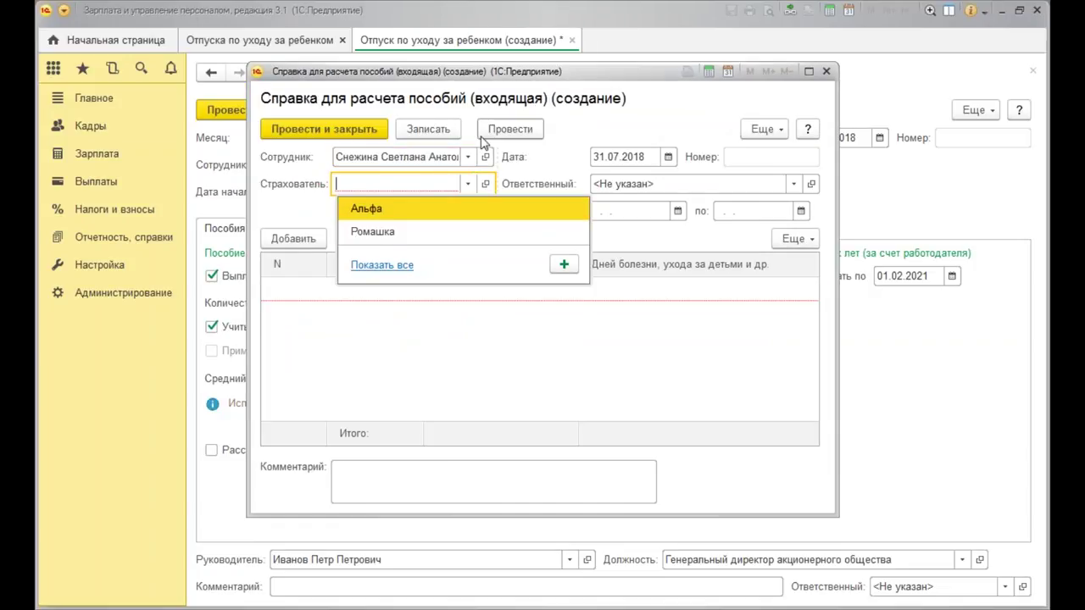
pyautogui.click(826, 73)
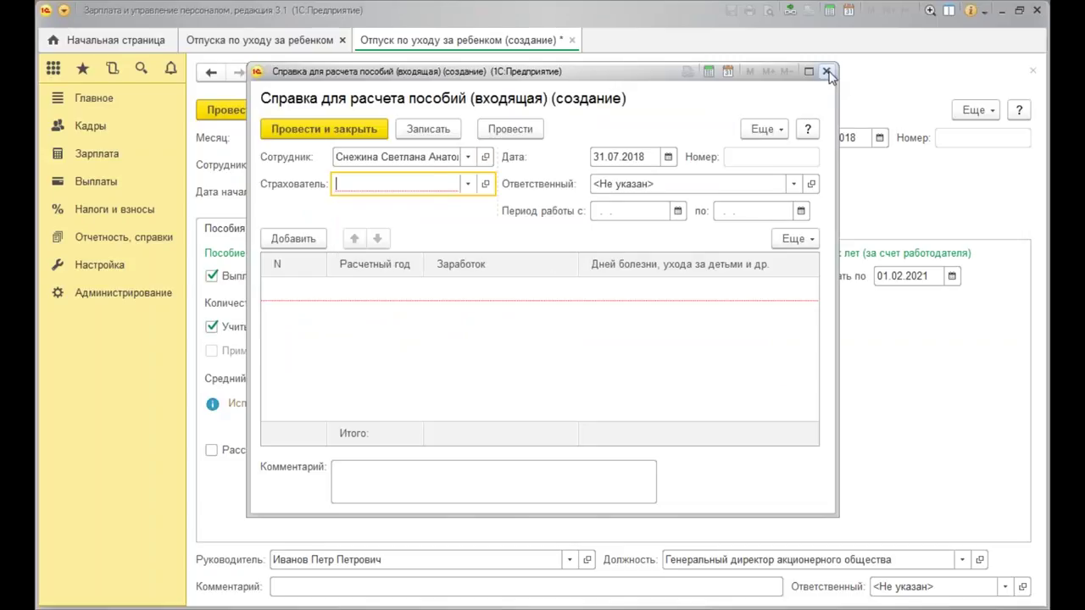
pyautogui.click(826, 73)
pyautogui.click(773, 482)
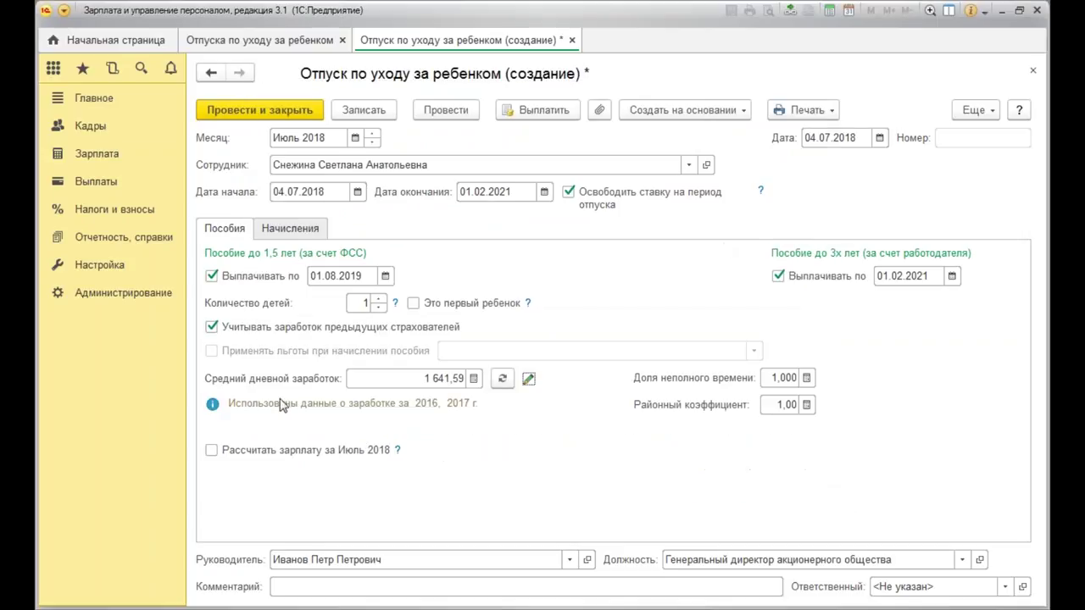
# Check the leave document's accrual settings, including the option to stop salary and advance payments, and return to the benefits.
pyautogui.click(276, 236)
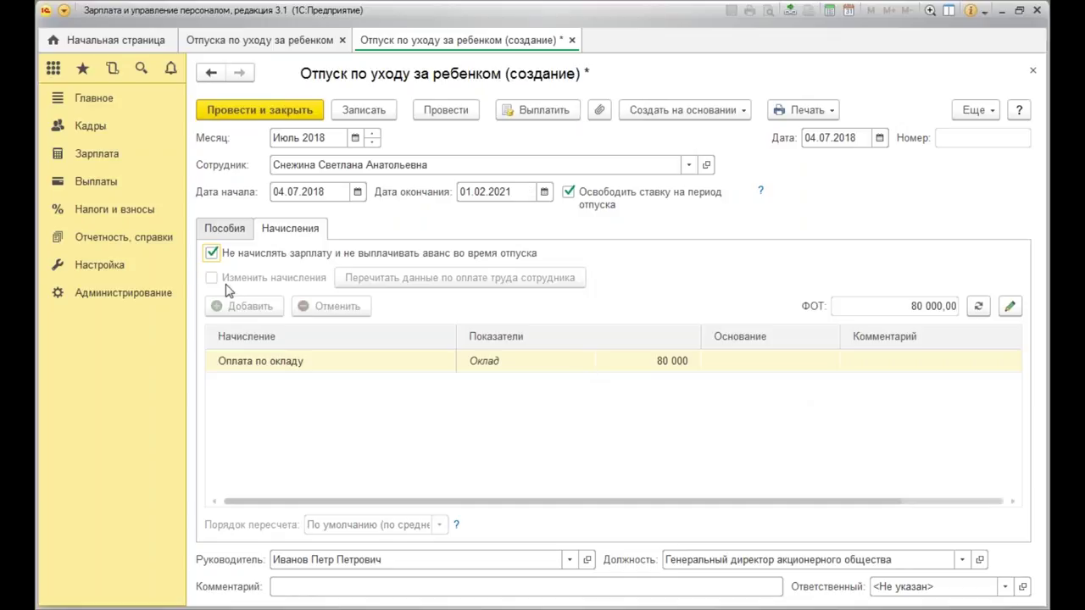
pyautogui.click(231, 233)
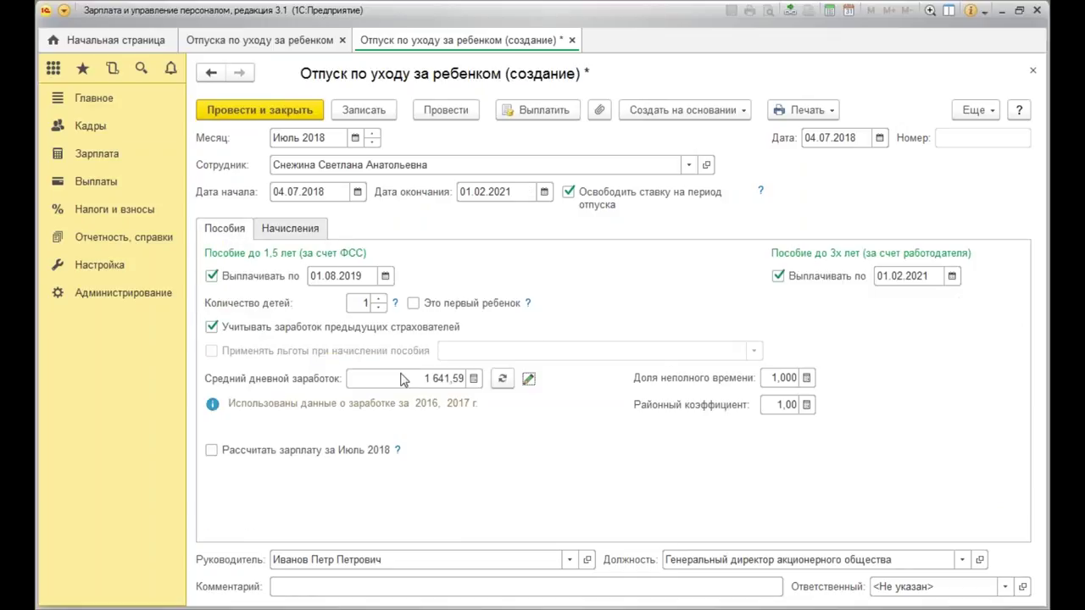
pyautogui.click(291, 230)
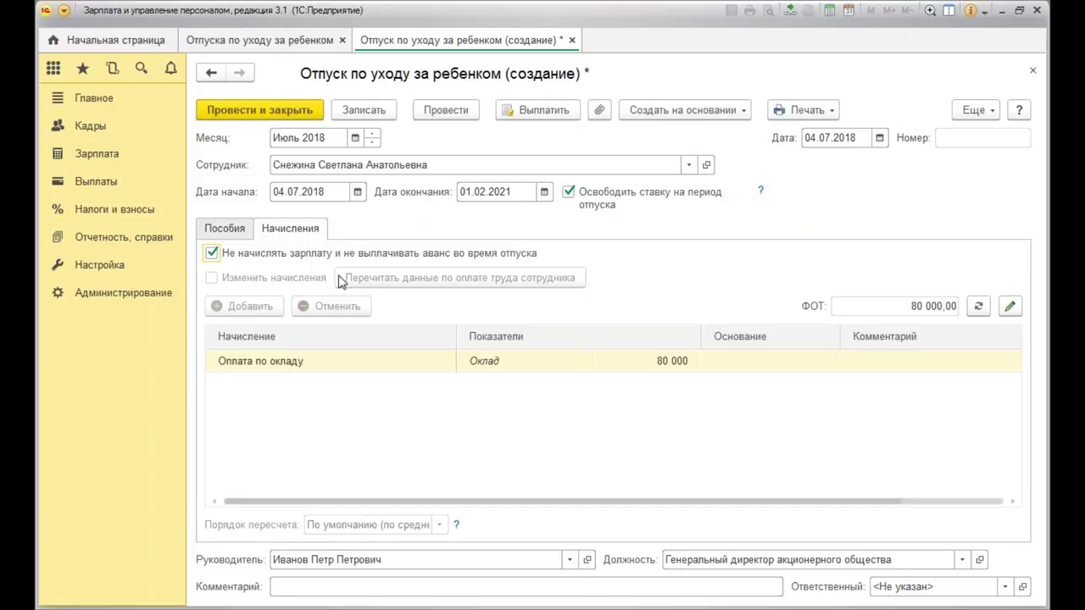
pyautogui.click(224, 231)
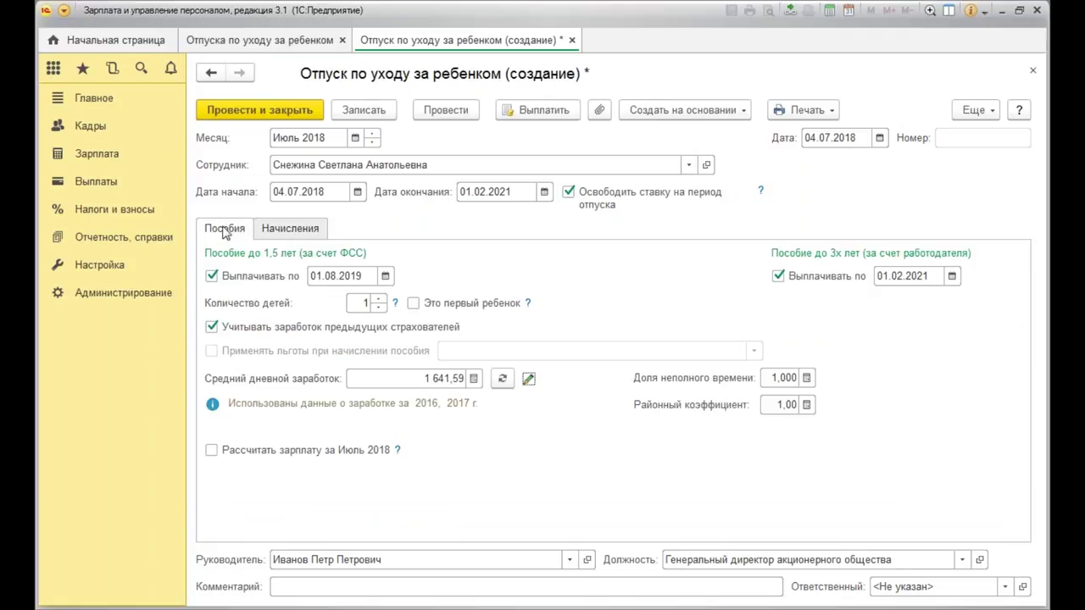
# Generate the T-6 leave order from the document, agreeing to save and post it.
pyautogui.click(806, 111)
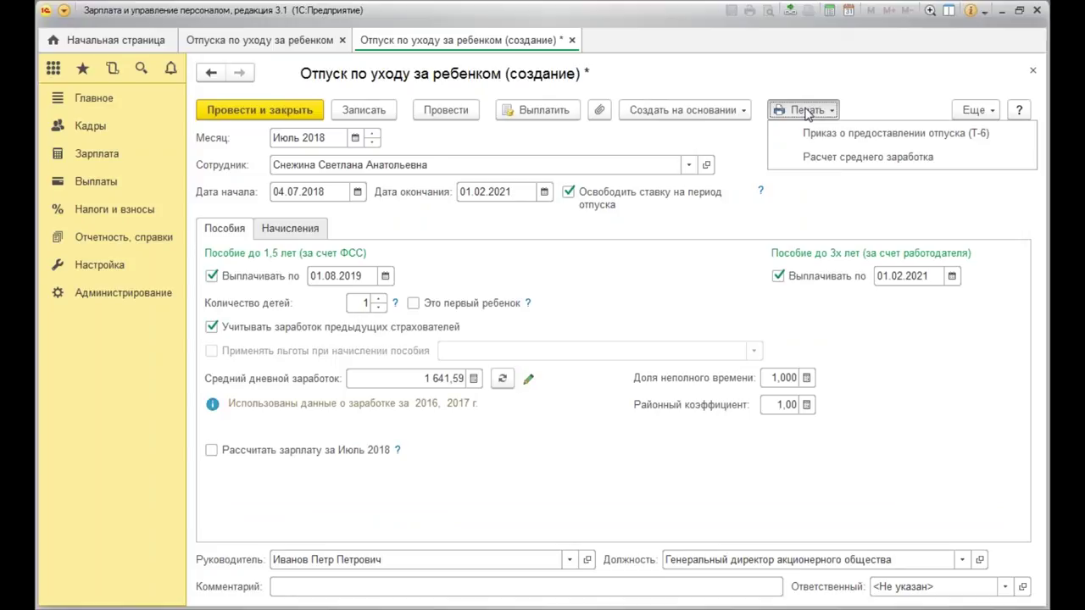
pyautogui.click(904, 136)
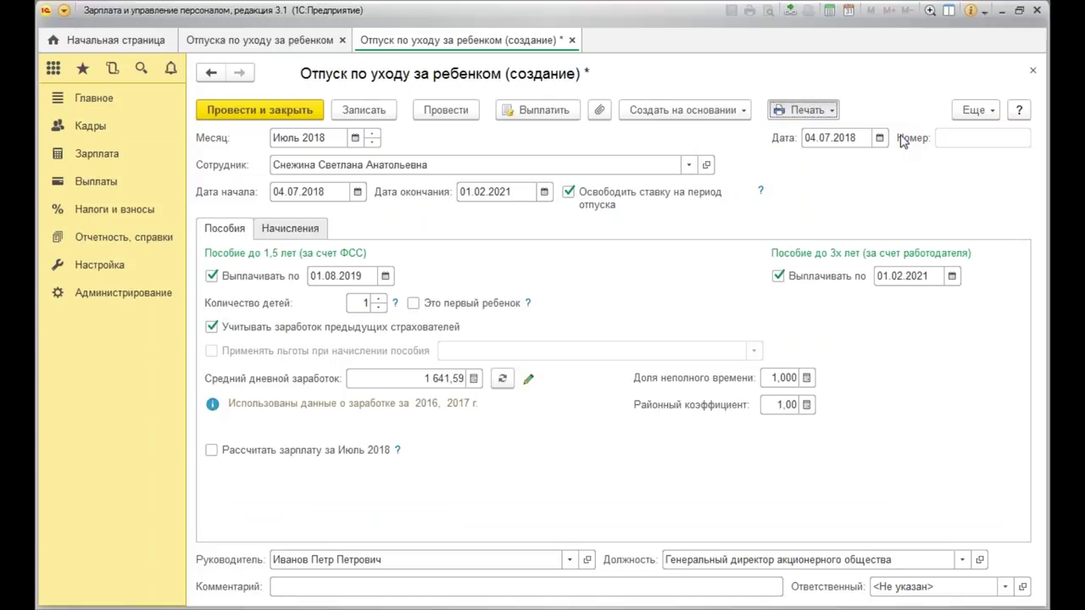
pyautogui.click(513, 341)
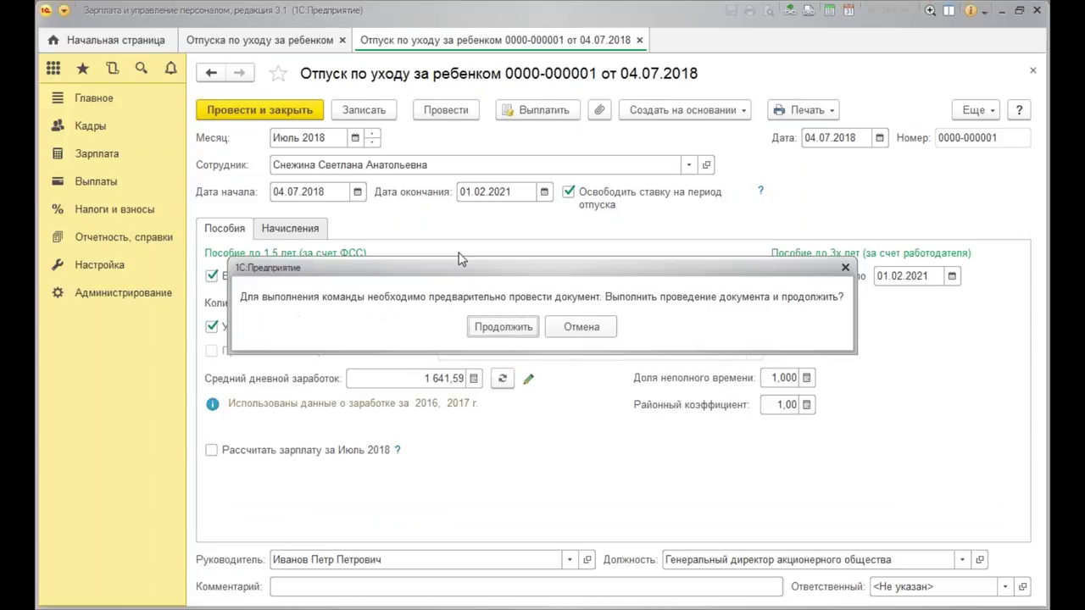
pyautogui.click(515, 326)
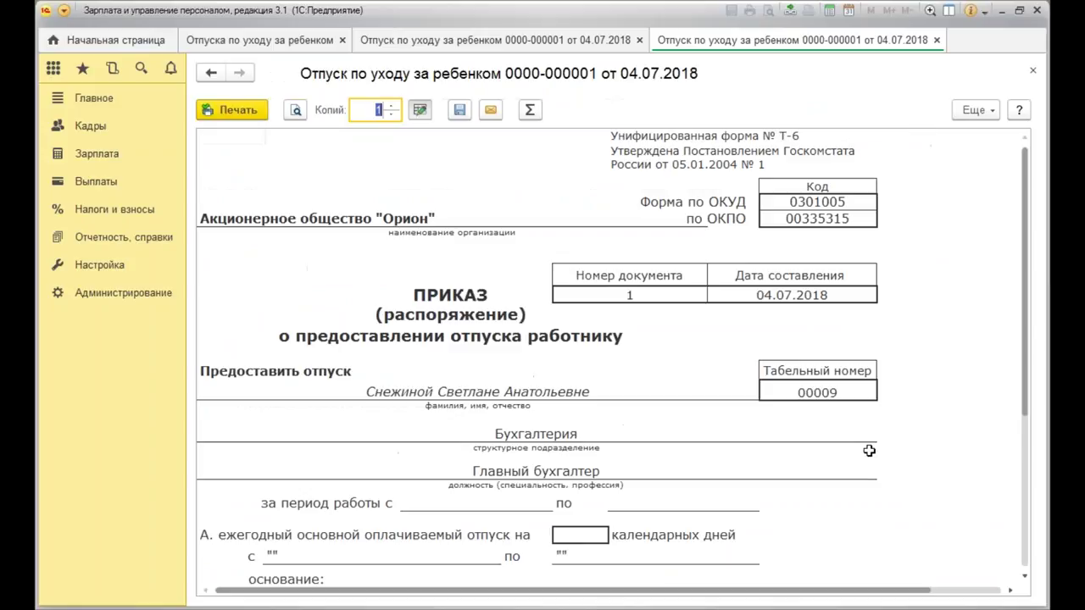
# Examine the T-6 order from the employee details to the leave period and signatures, and close it.
pyautogui.click(932, 225)
pyautogui.scroll(-3, 943, 227)
pyautogui.scroll(-3, 943, 227)
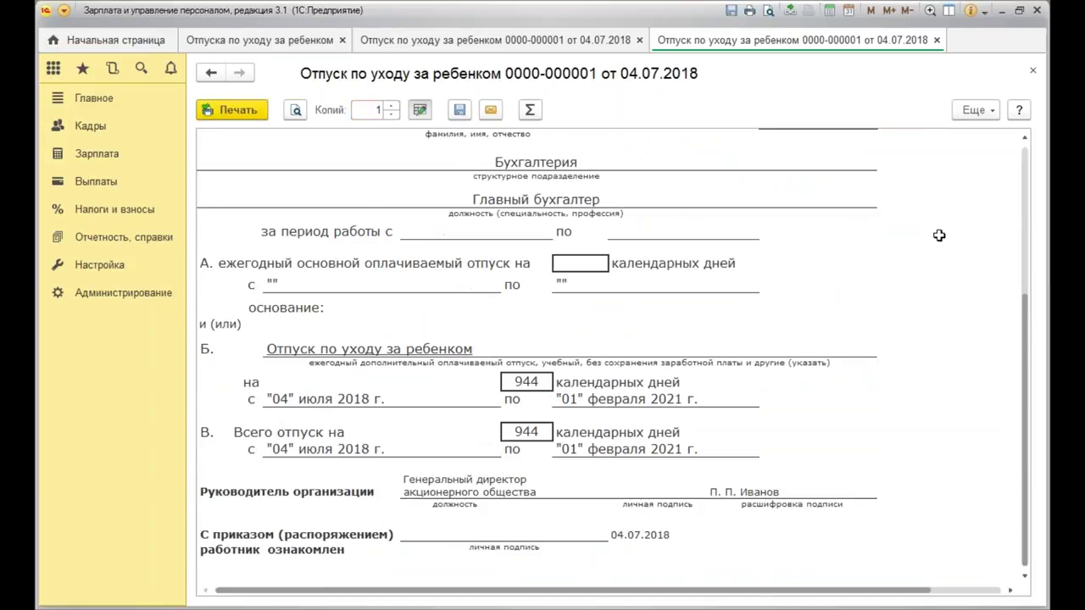
pyautogui.scroll(-1, 939, 234)
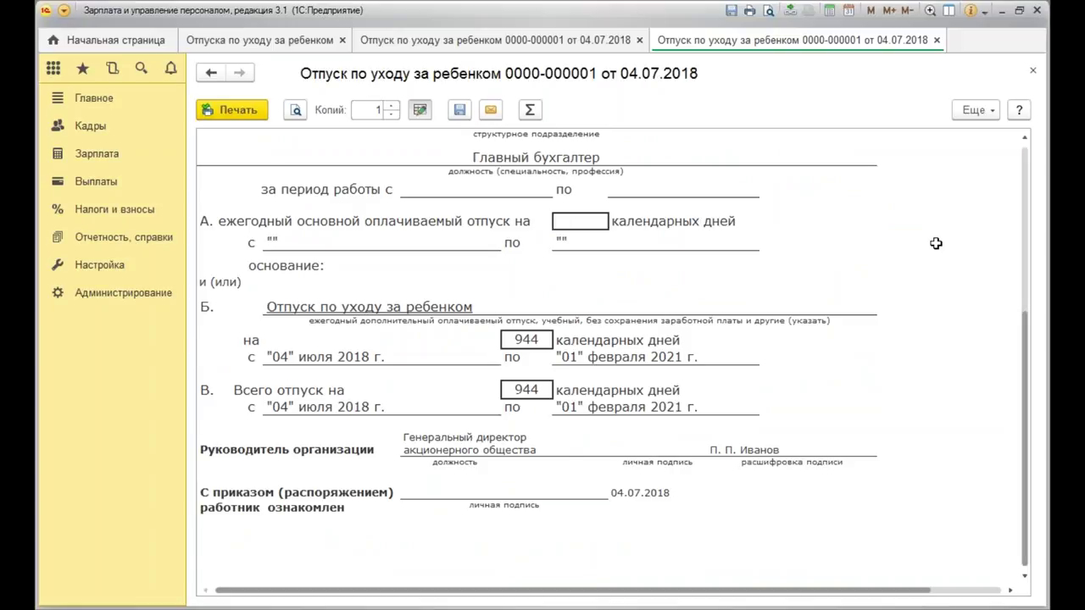
pyautogui.scroll(5, 932, 243)
pyautogui.click(1032, 71)
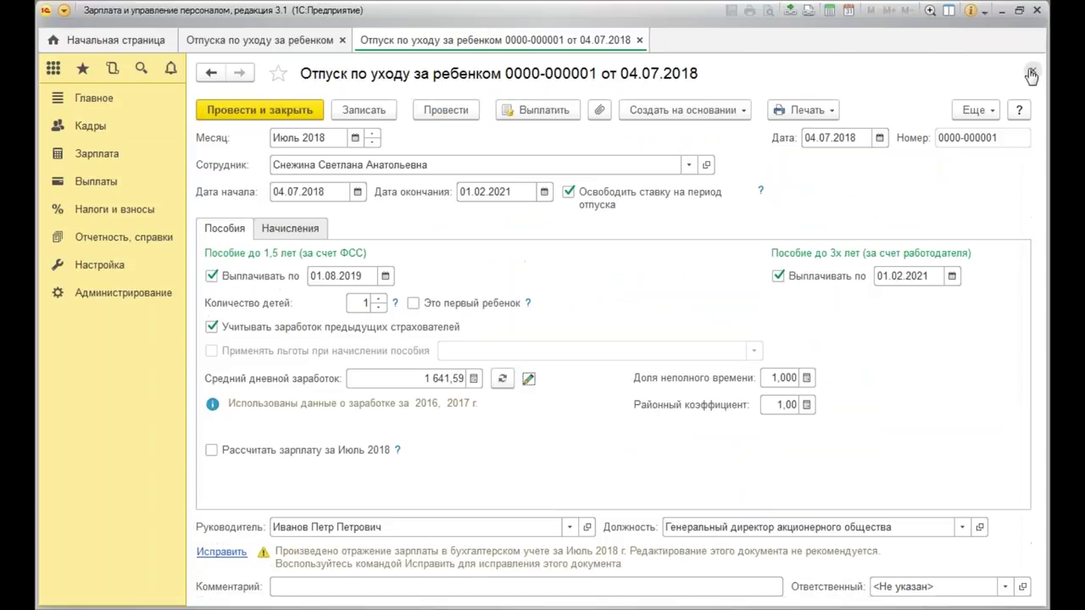
# Generate the average earnings calculation printout, read through all its sections and close it.
pyautogui.click(805, 111)
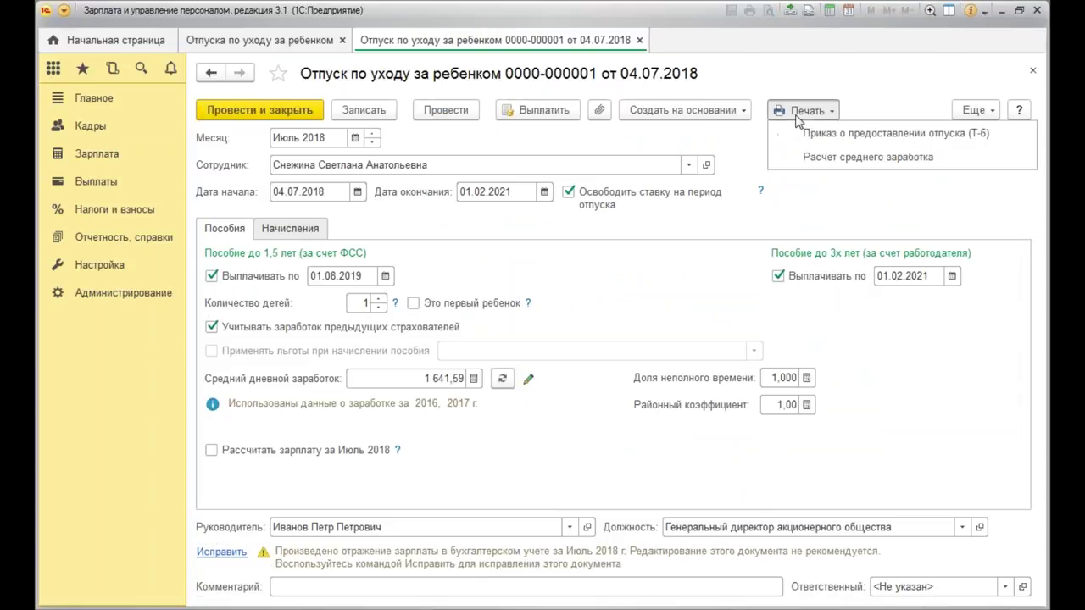
pyautogui.click(878, 159)
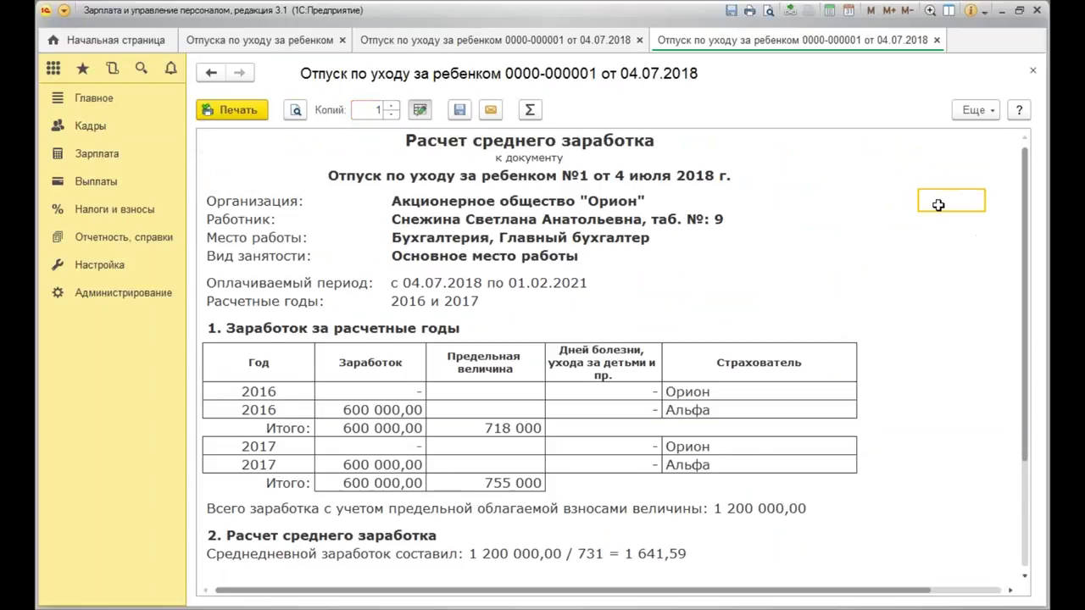
pyautogui.scroll(-3, 938, 204)
pyautogui.scroll(-5, 925, 228)
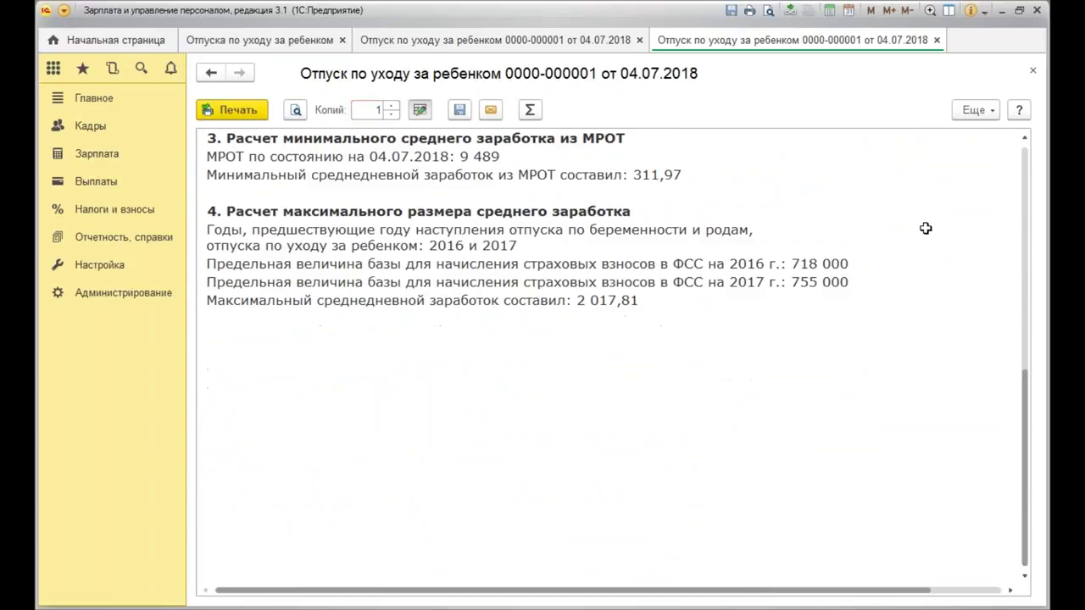
pyautogui.scroll(8, 925, 228)
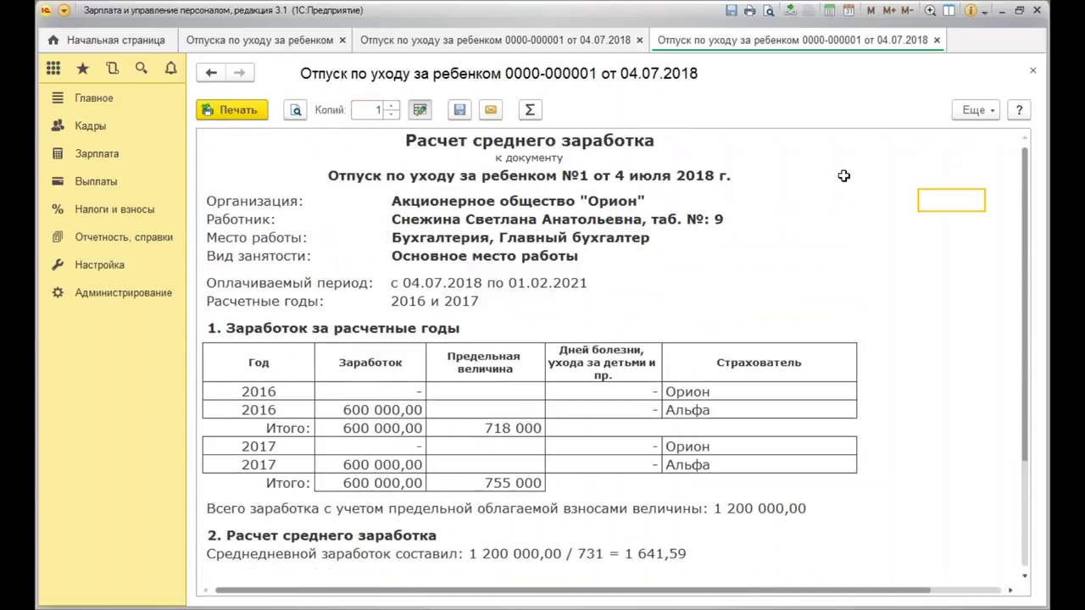
pyautogui.click(1032, 71)
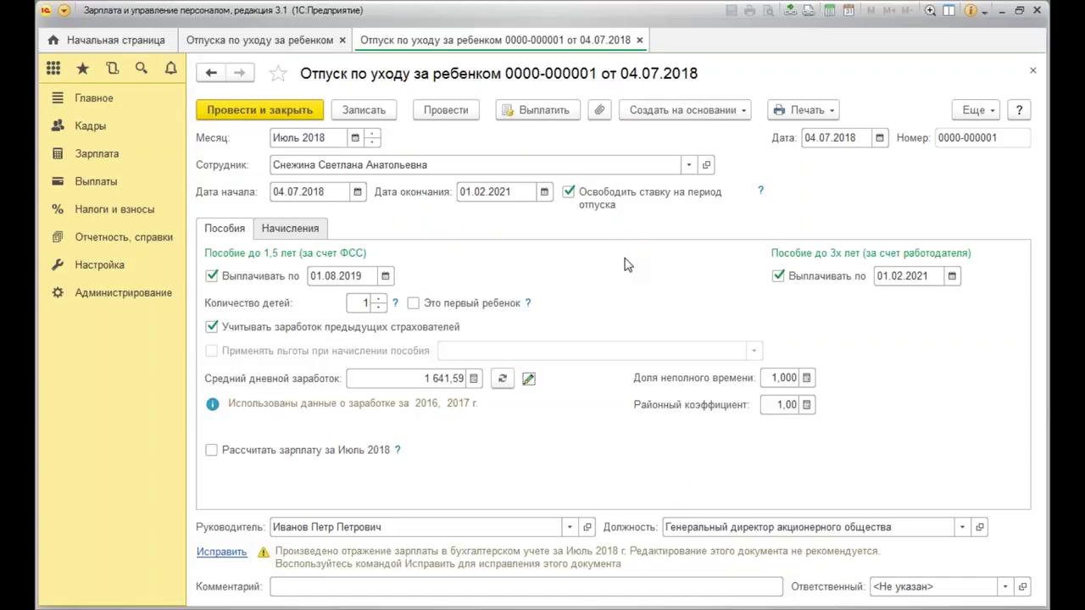
# Reopen the T-6 leave order and examine its leave period and signature sections.
pyautogui.click(792, 110)
pyautogui.click(940, 127)
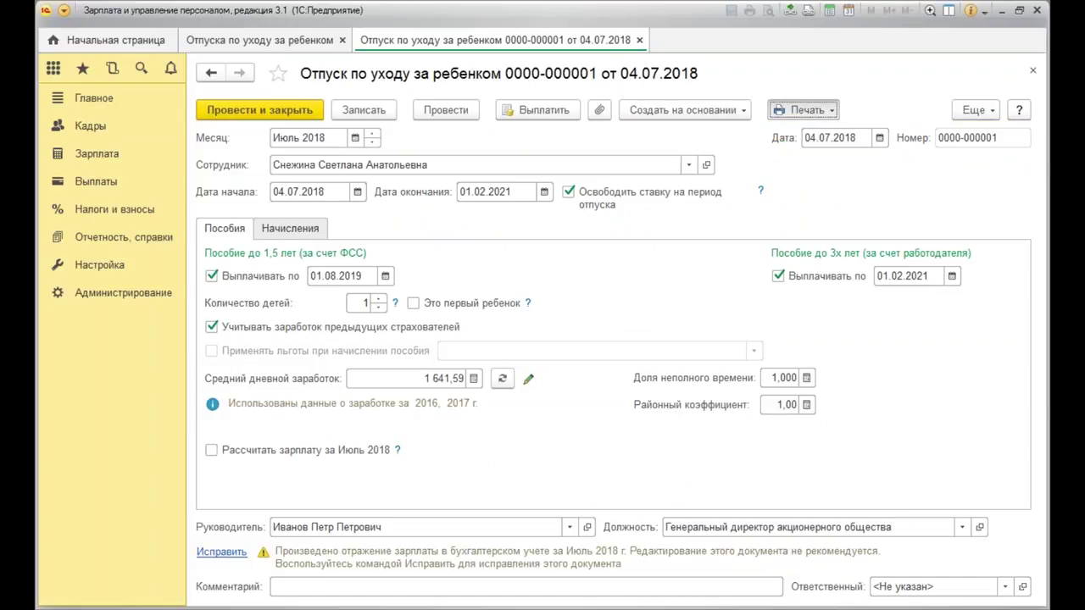
pyautogui.scroll(-3, 999, 253)
pyautogui.scroll(-5, 999, 253)
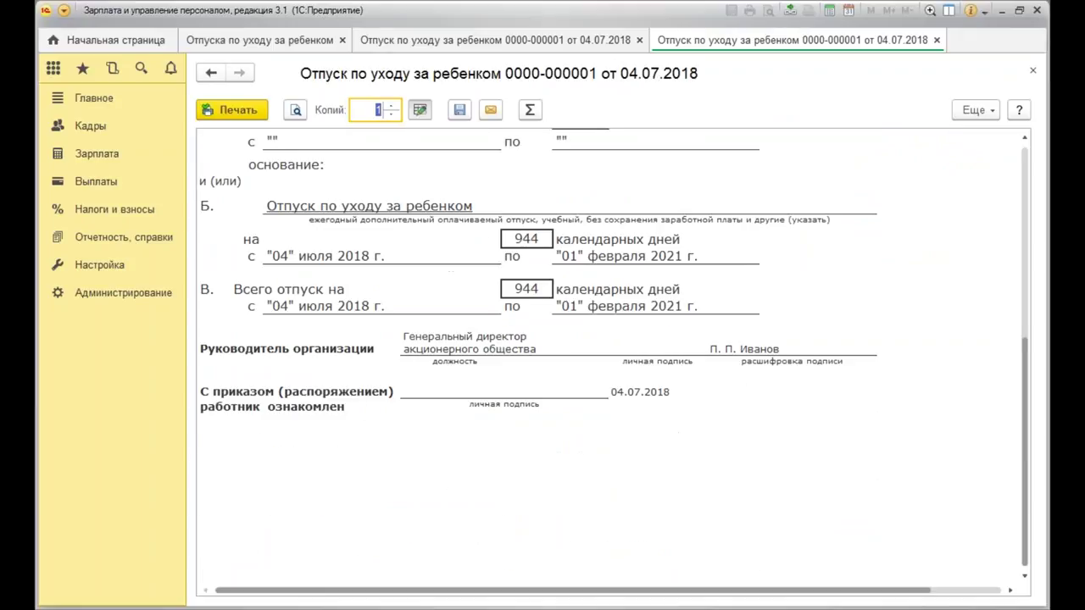
# Mark the blank area below the signatures of the T-6 order and return to the order's header.
pyautogui.moveTo(377, 449); pyautogui.dragTo(875, 433)
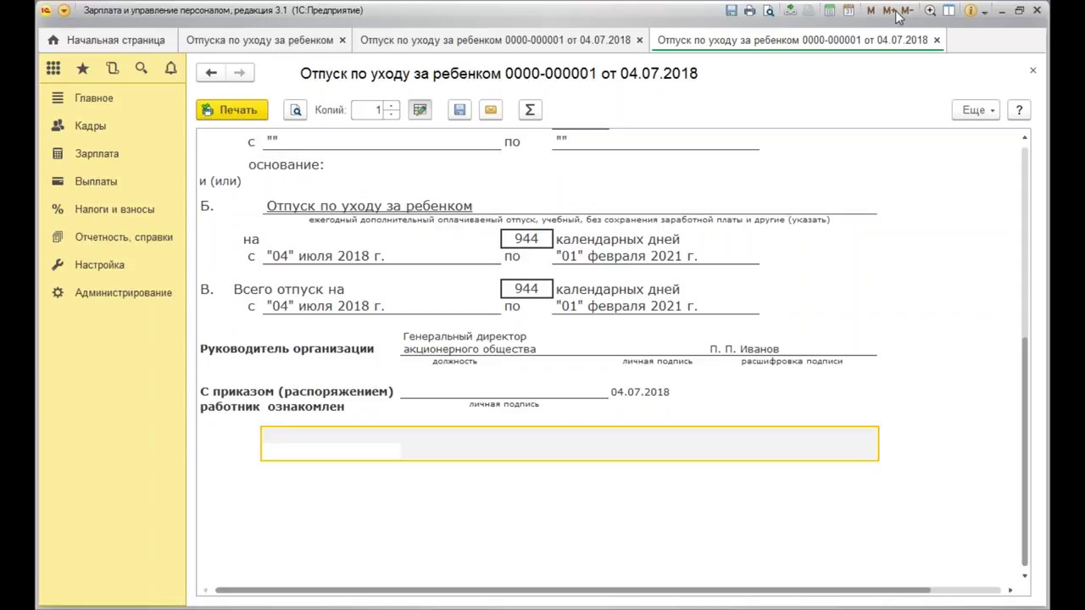
pyautogui.click(939, 254)
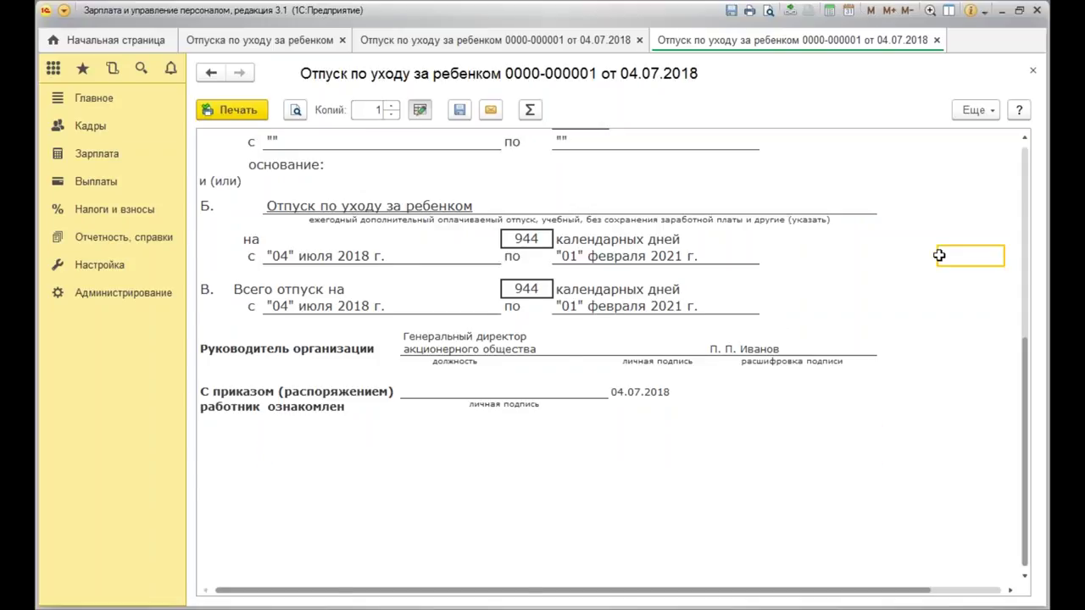
pyautogui.scroll(5, 939, 255)
pyautogui.scroll(1, 938, 255)
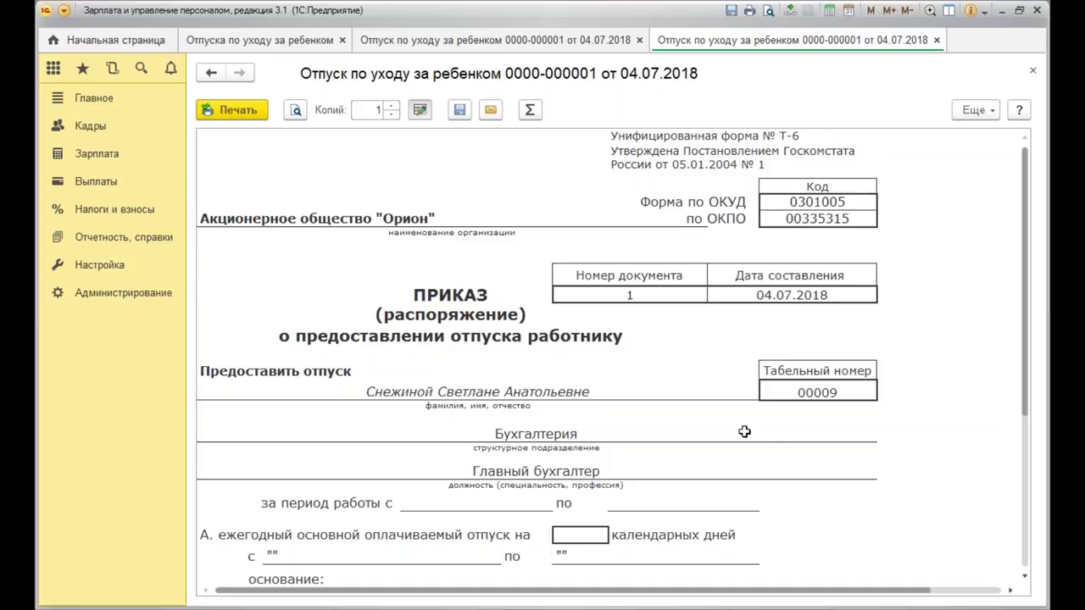
# Open the T-6 order's print template for editing, examine its sections down to the footer and appendix, and close it without changes.
pyautogui.click(988, 116)
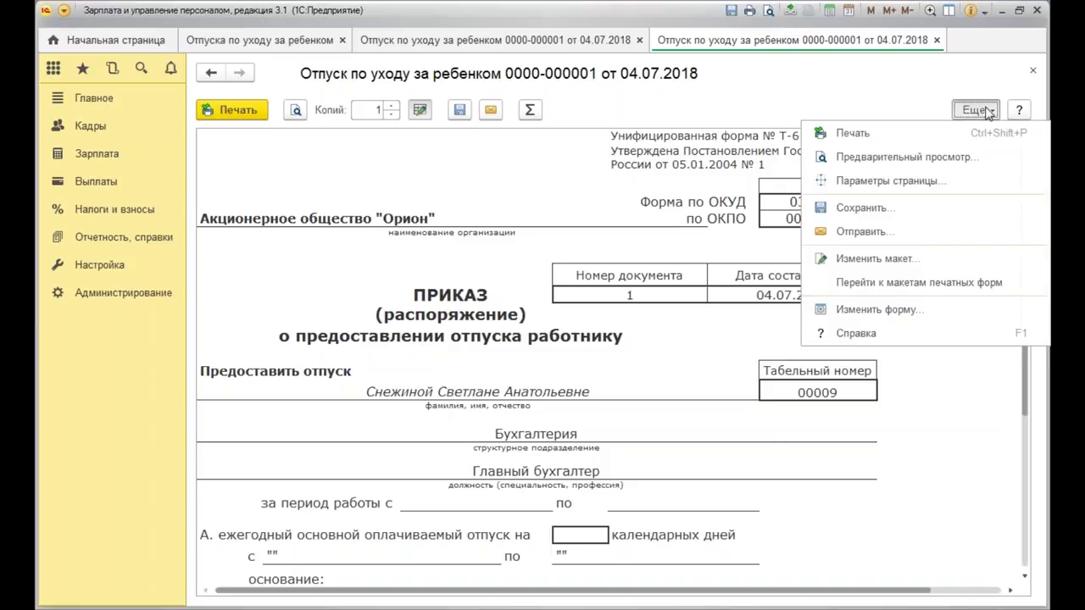
pyautogui.click(922, 264)
pyautogui.scroll(-6, 881, 339)
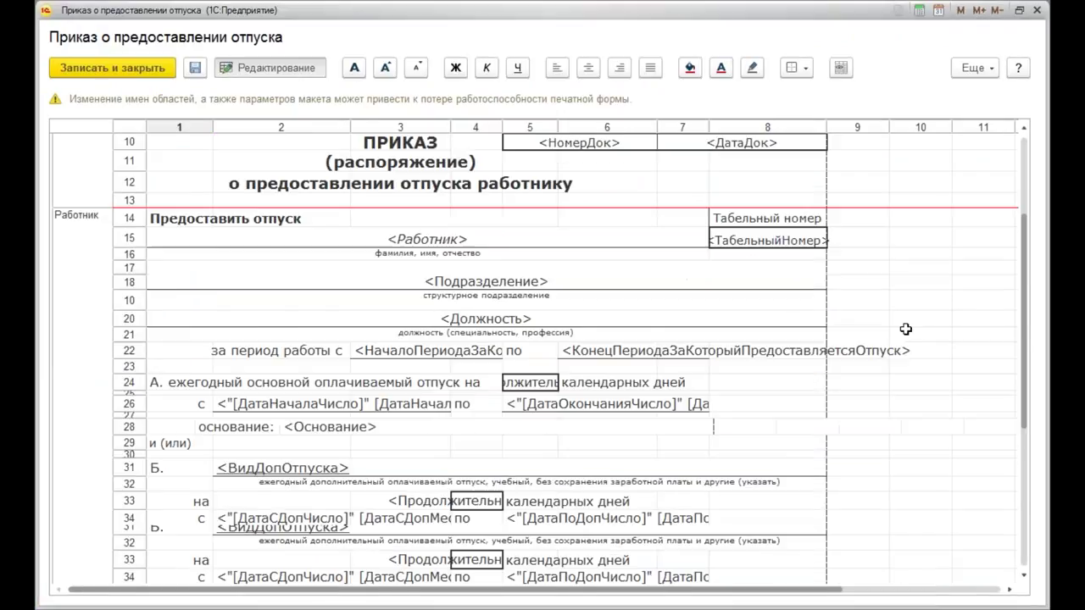
pyautogui.scroll(-3, 90, 454)
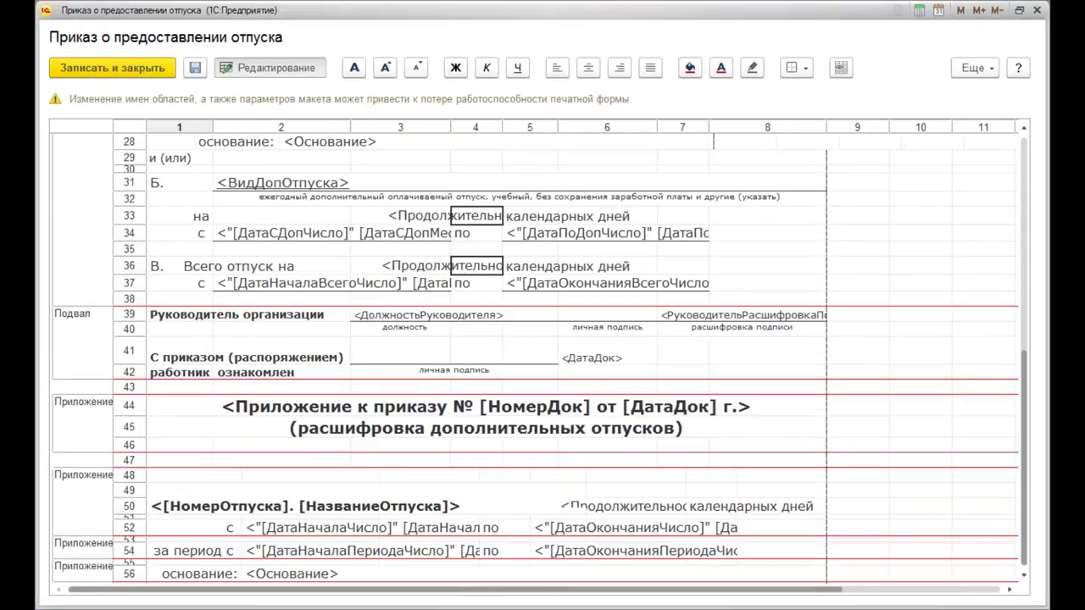
pyautogui.rightClick(135, 328)
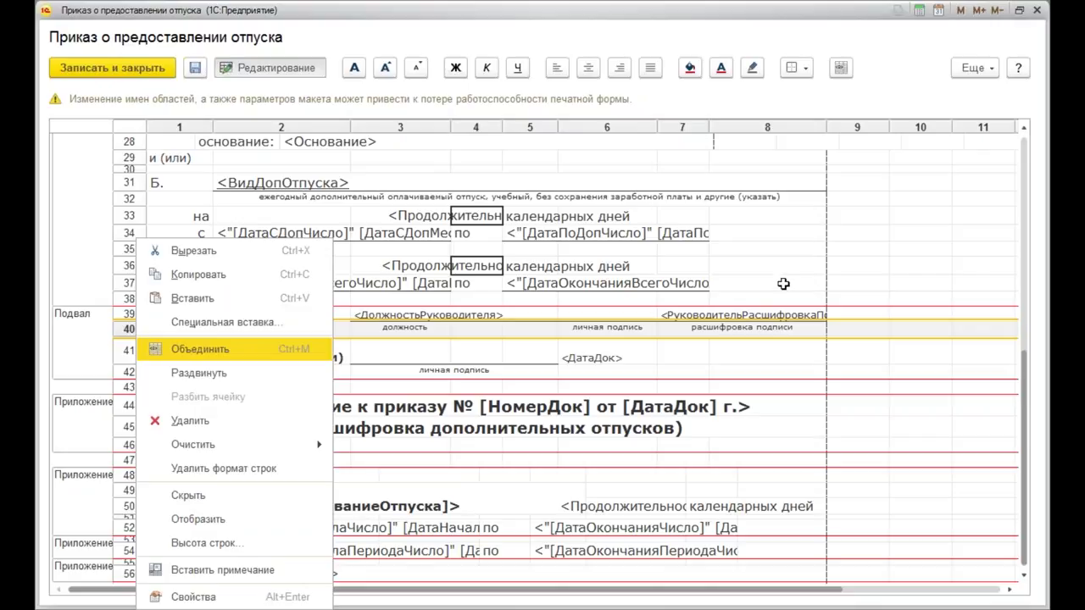
pyautogui.click(1036, 12)
pyautogui.click(1035, 11)
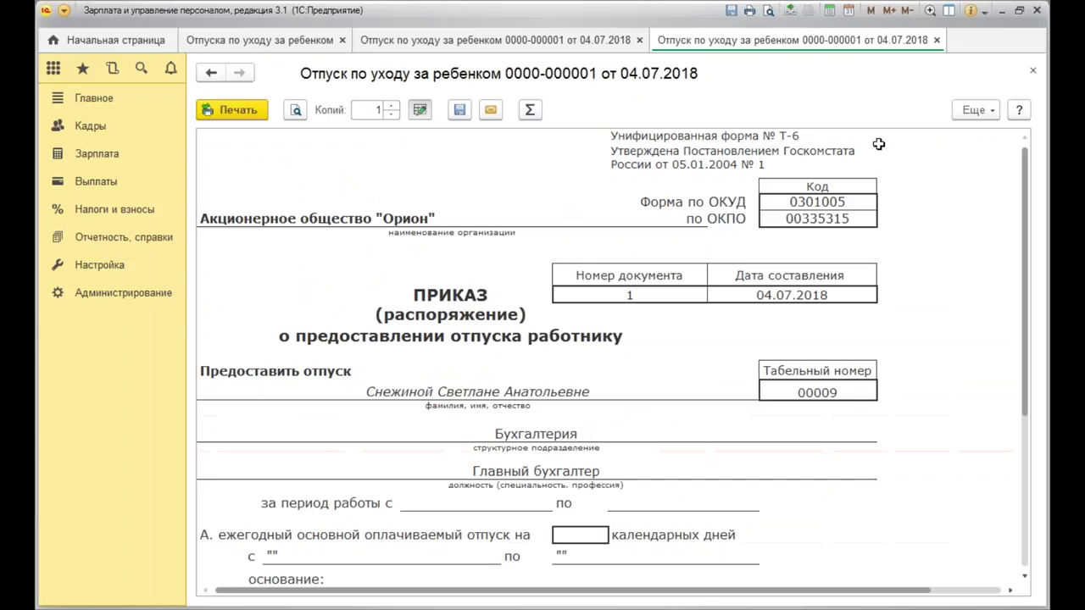
# Try entering the text "y6t789yu" in an empty cell above section Б of the order, and erase it.
pyautogui.scroll(-5, 620, 359)
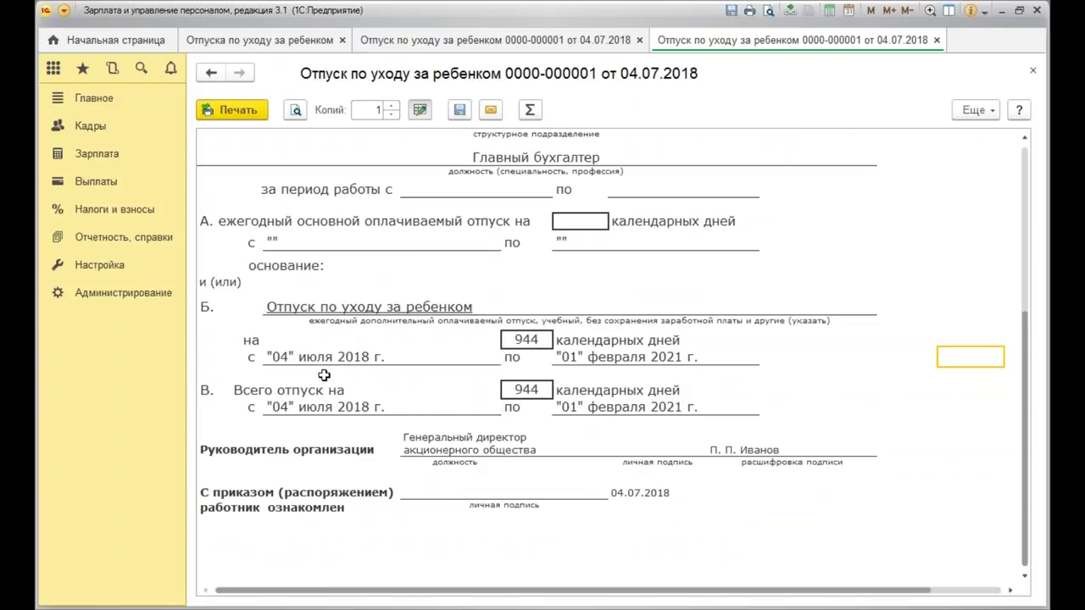
pyautogui.click(619, 276)
pyautogui.write('y6t789yu')
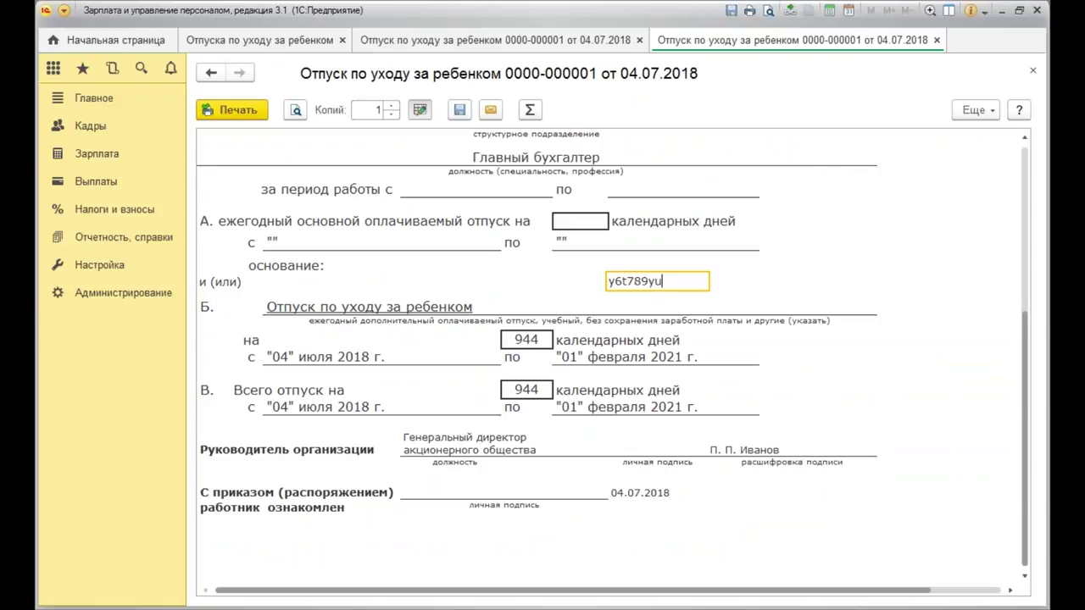
pyautogui.press('BackSpace')
pyautogui.press('BackSpace')
pyautogui.press('BackSpace')
pyautogui.press('BackSpace')
pyautogui.press('BackSpace')
pyautogui.press('BackSpace')
pyautogui.press('BackSpace')
pyautogui.press('BackSpace')
pyautogui.click(854, 301)
pyautogui.click(888, 424)
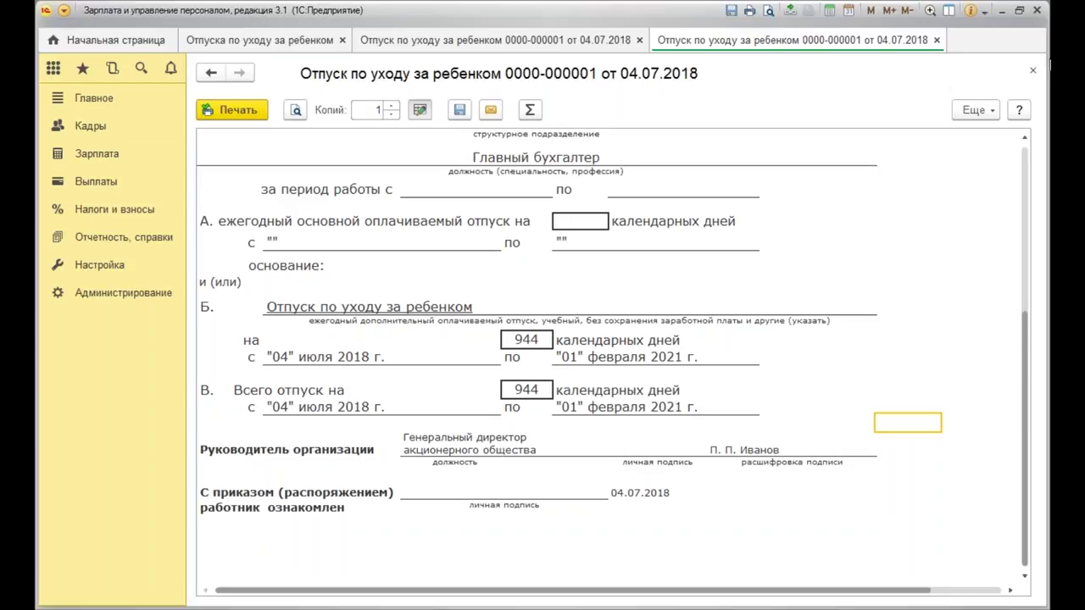
# Close the T-6 order printout, post and close the child care leave document, and select it in the list.
pyautogui.click(1031, 73)
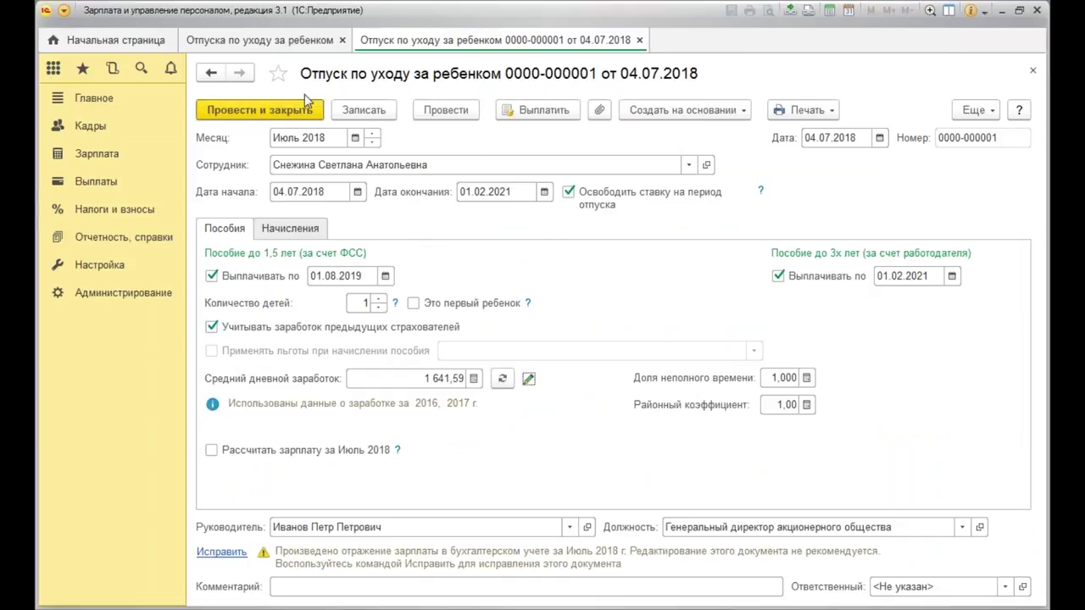
pyautogui.click(244, 109)
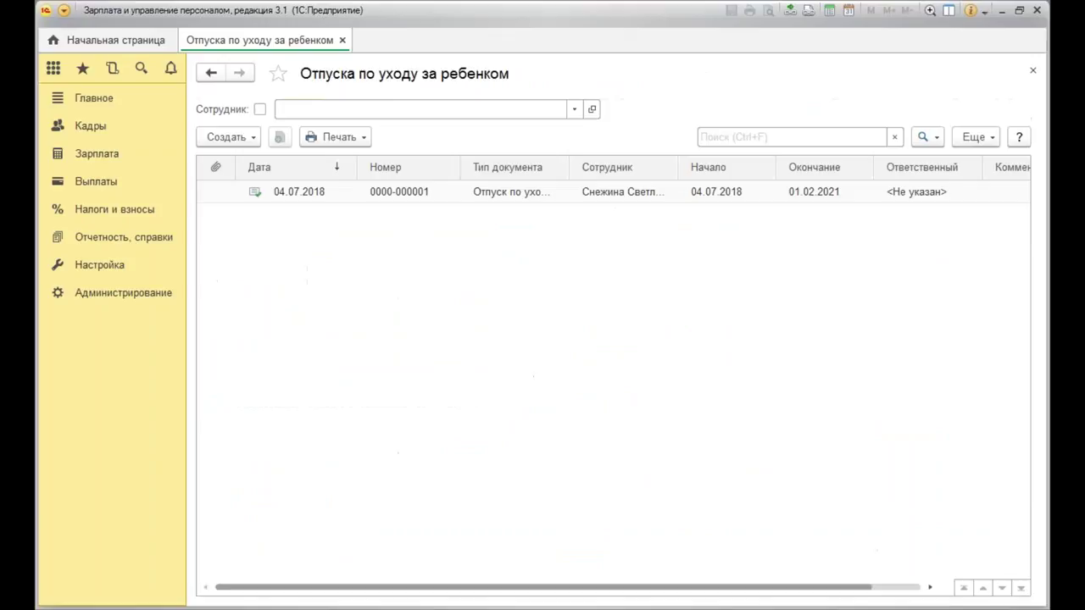
pyautogui.click(331, 195)
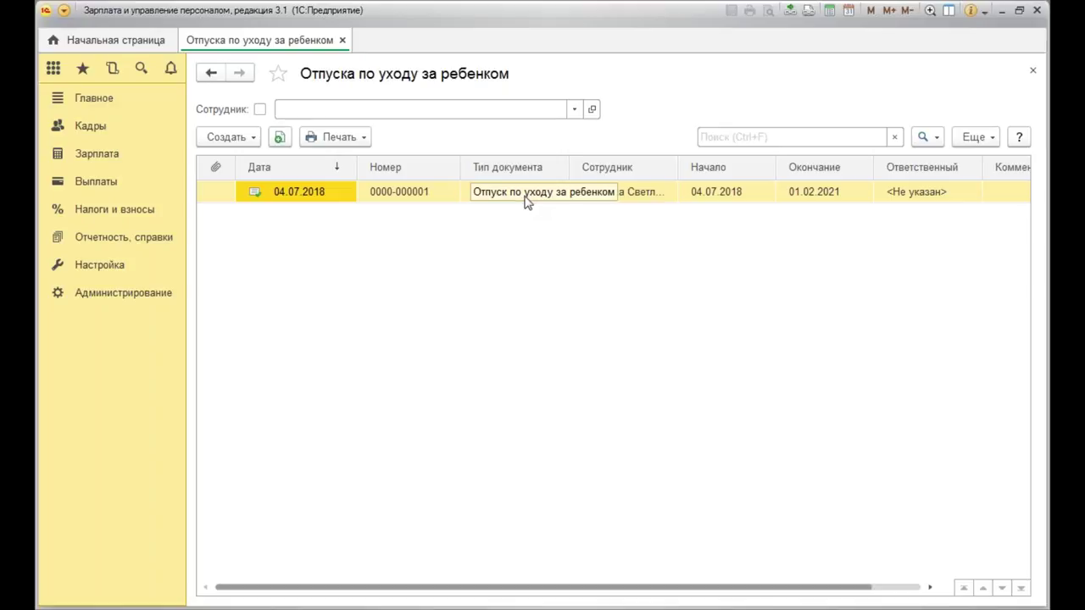
# Open the T-13 timesheet report from the salary reports.
pyautogui.click(93, 153)
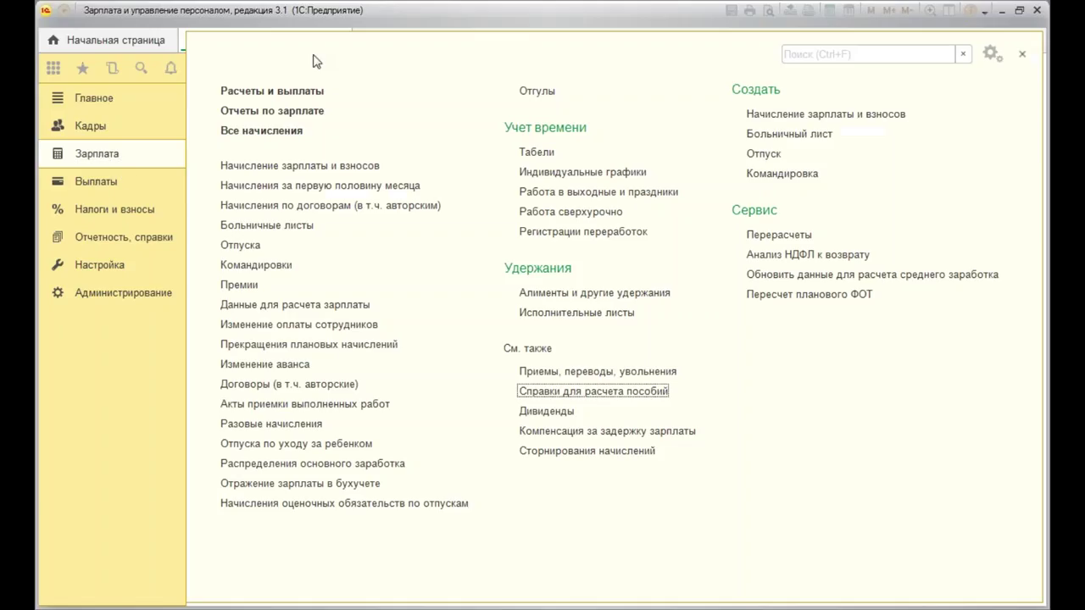
pyautogui.click(298, 111)
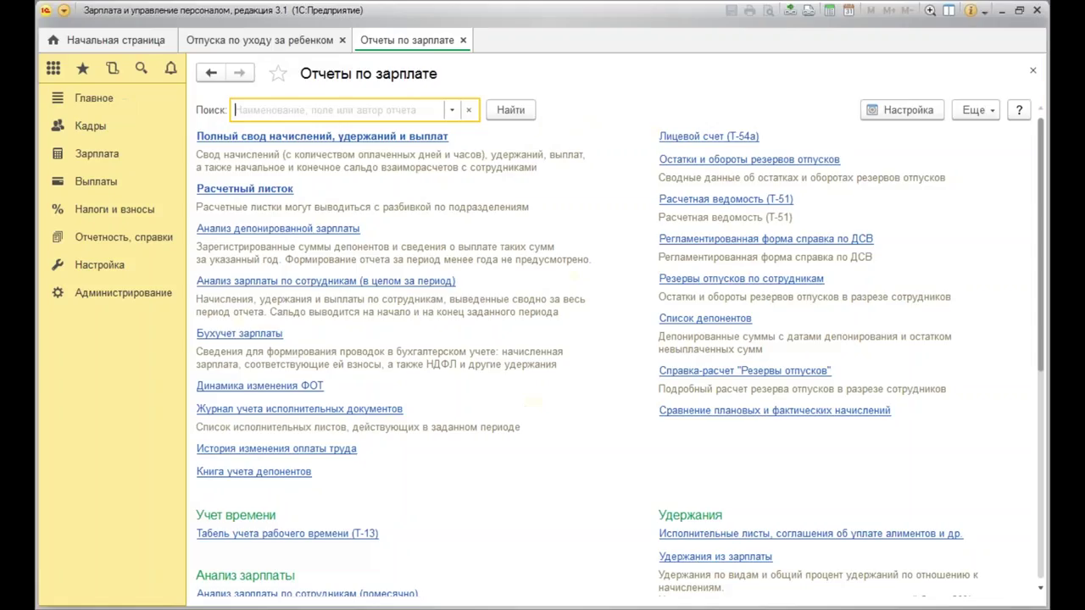
pyautogui.scroll(-5, 555, 259)
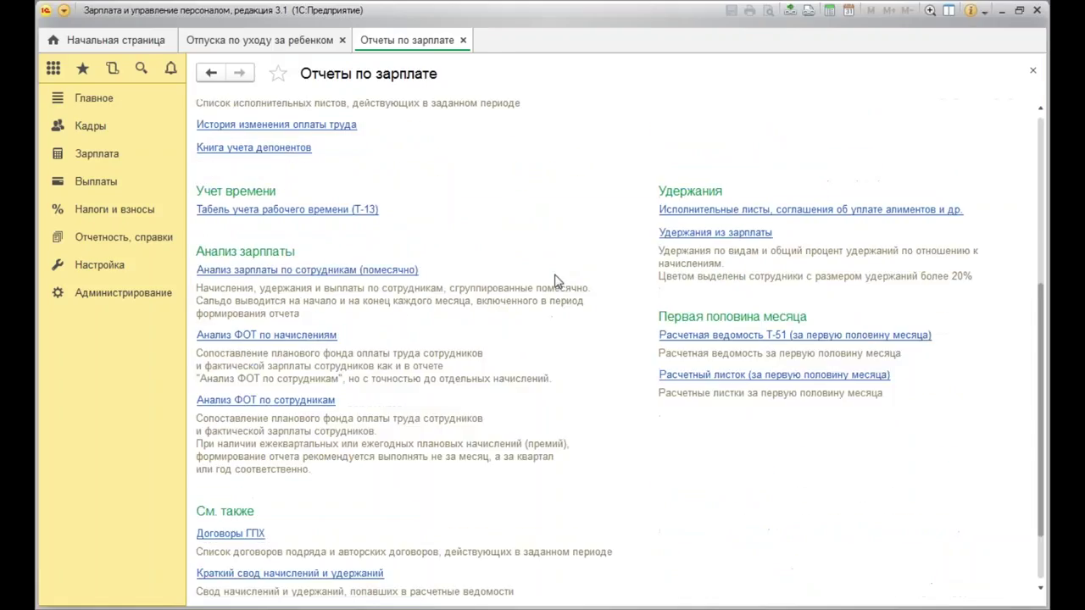
pyautogui.click(293, 209)
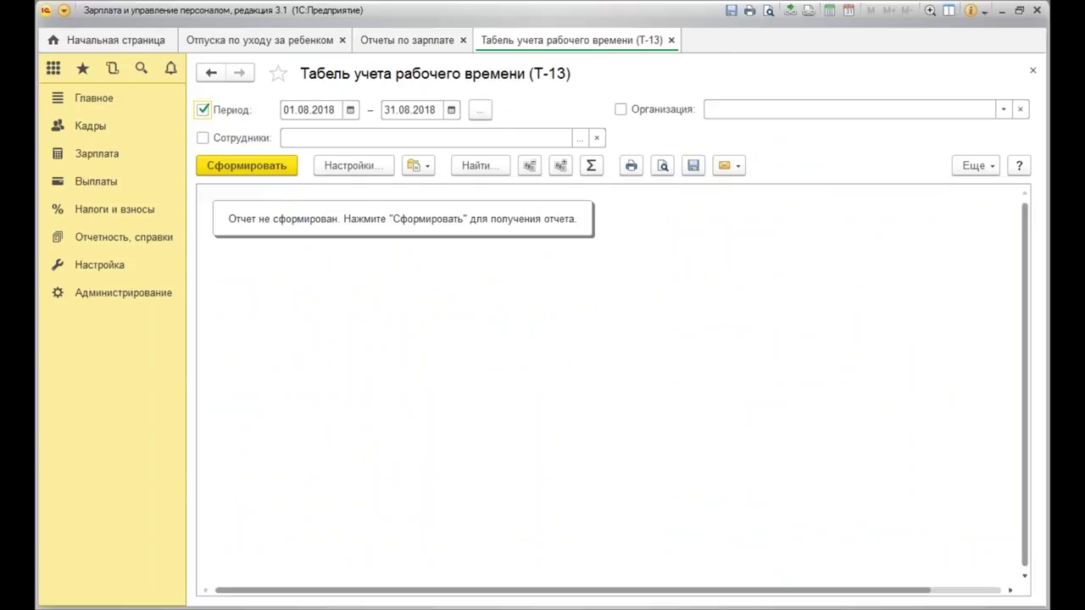
# Set the timesheet period to July 2018 (01.07.2018–31.07.2018) and generate the report.
pyautogui.click(480, 110)
pyautogui.doubleClick(506, 340)
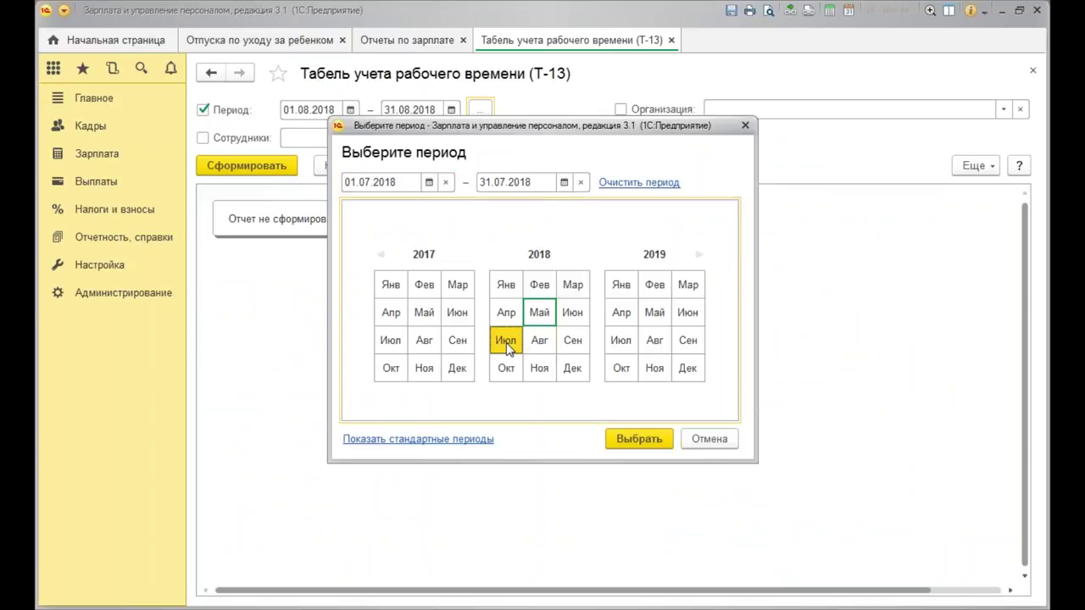
pyautogui.click(281, 167)
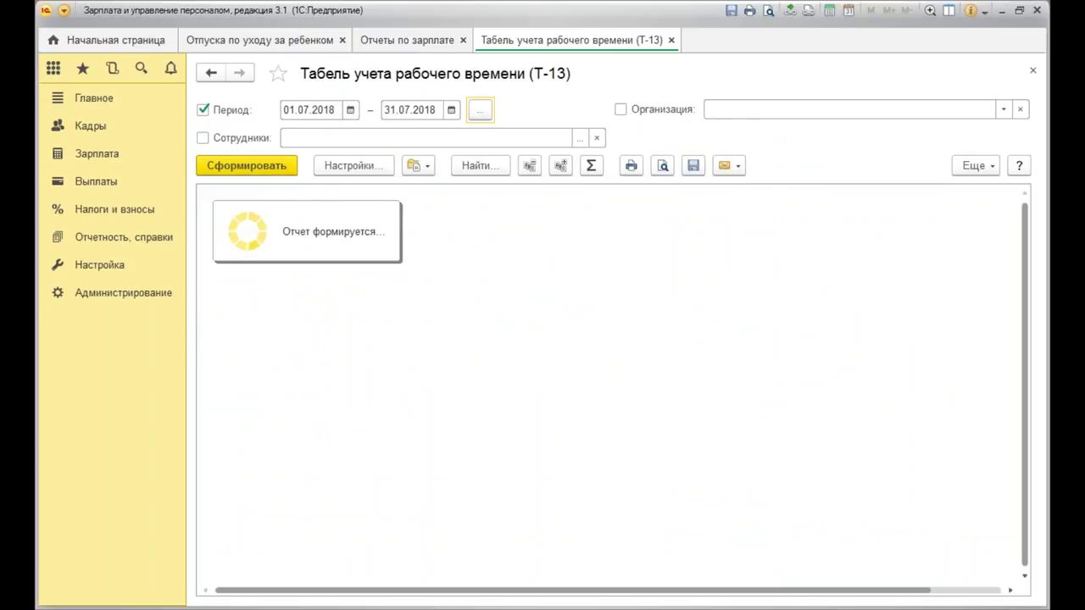
# Filter the T-13 timesheet by the employee on child care leave and generate it again.
pyautogui.click(371, 136)
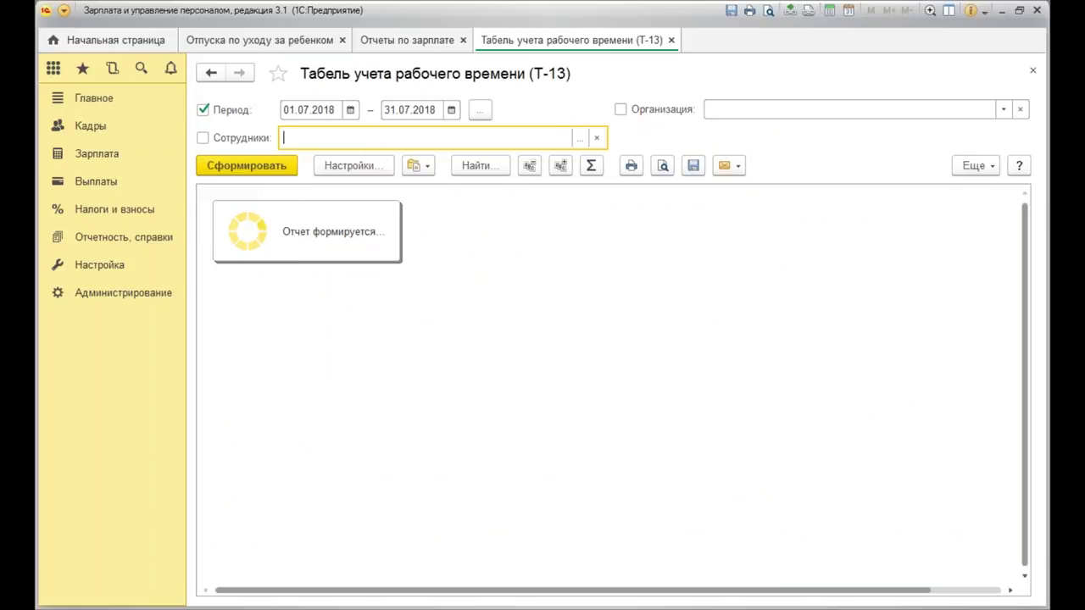
pyautogui.click(579, 138)
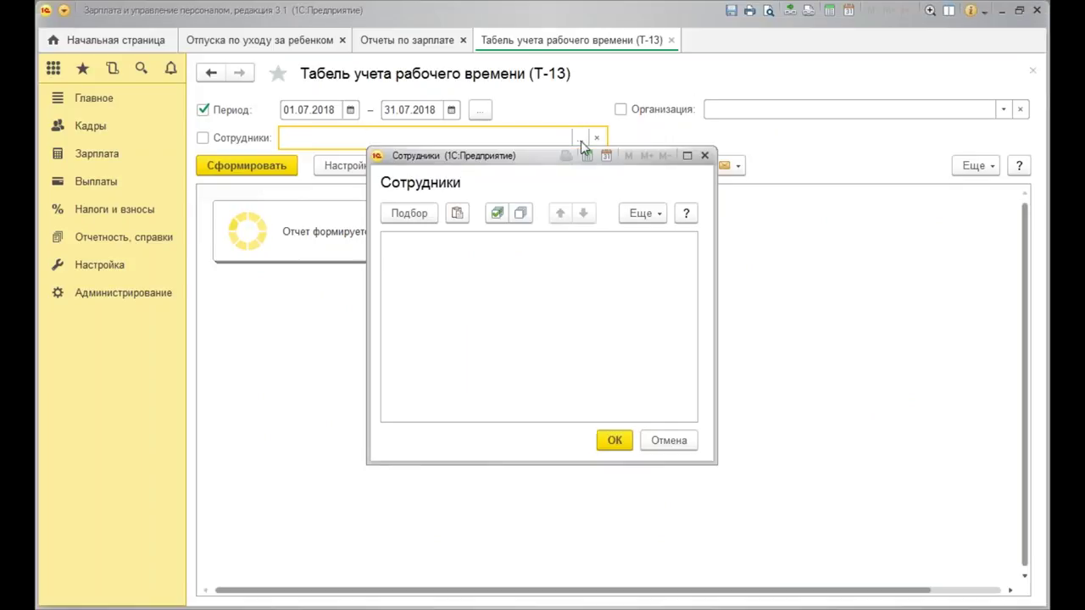
pyautogui.rightClick(435, 273)
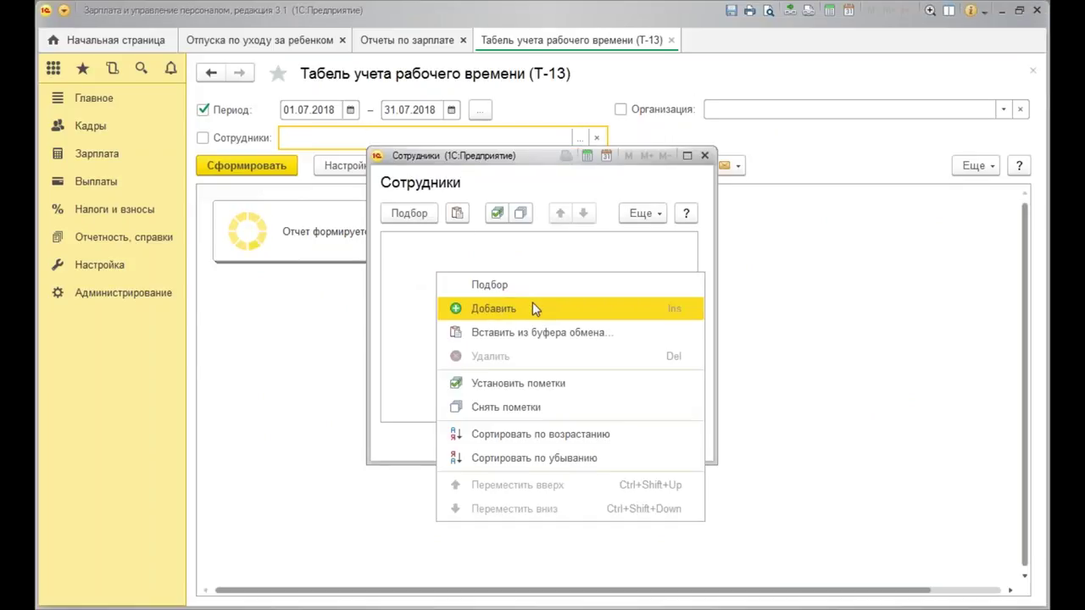
pyautogui.click(532, 303)
pyautogui.write('с')
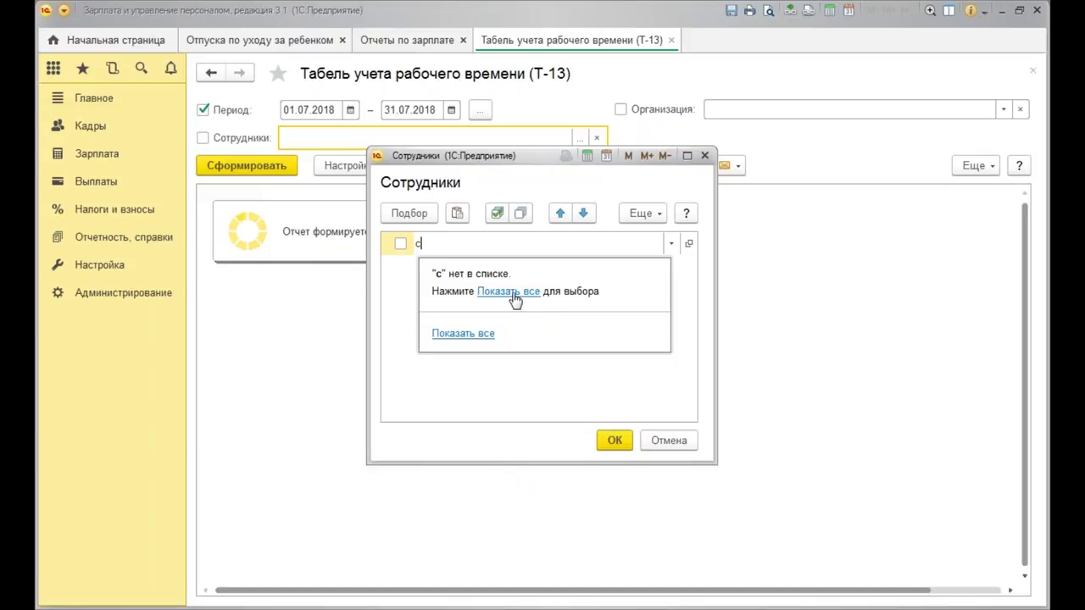
pyautogui.click(512, 293)
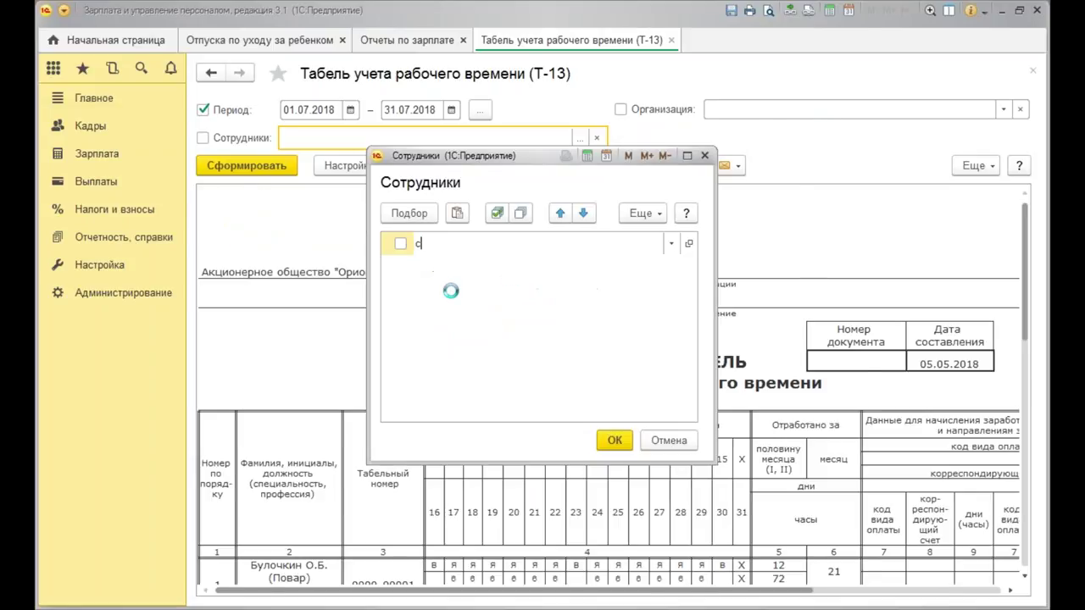
pyautogui.doubleClick(399, 279)
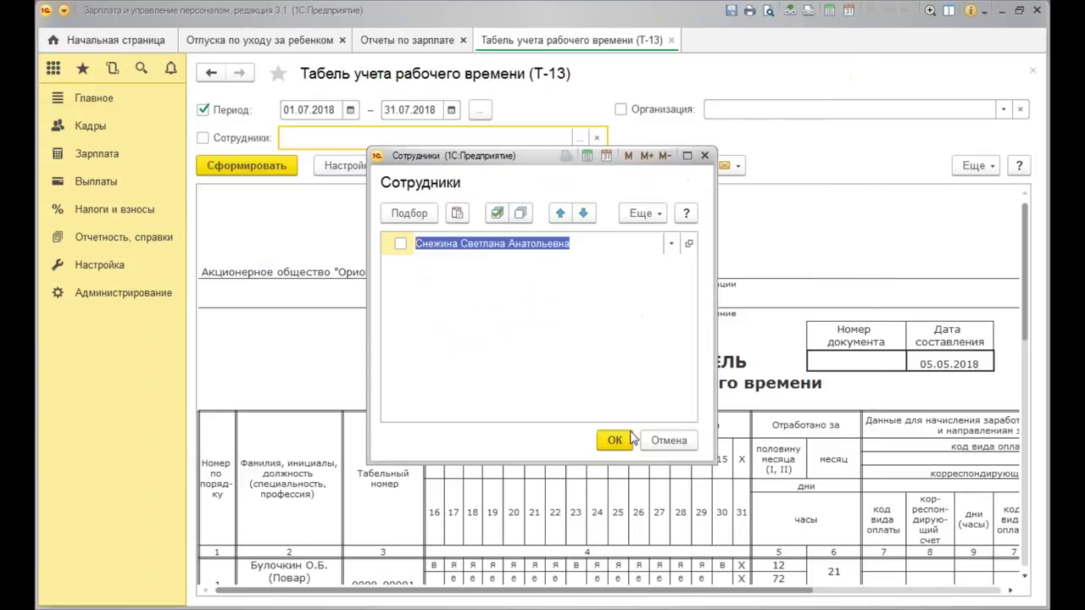
pyautogui.click(400, 243)
pyautogui.click(612, 441)
pyautogui.click(238, 170)
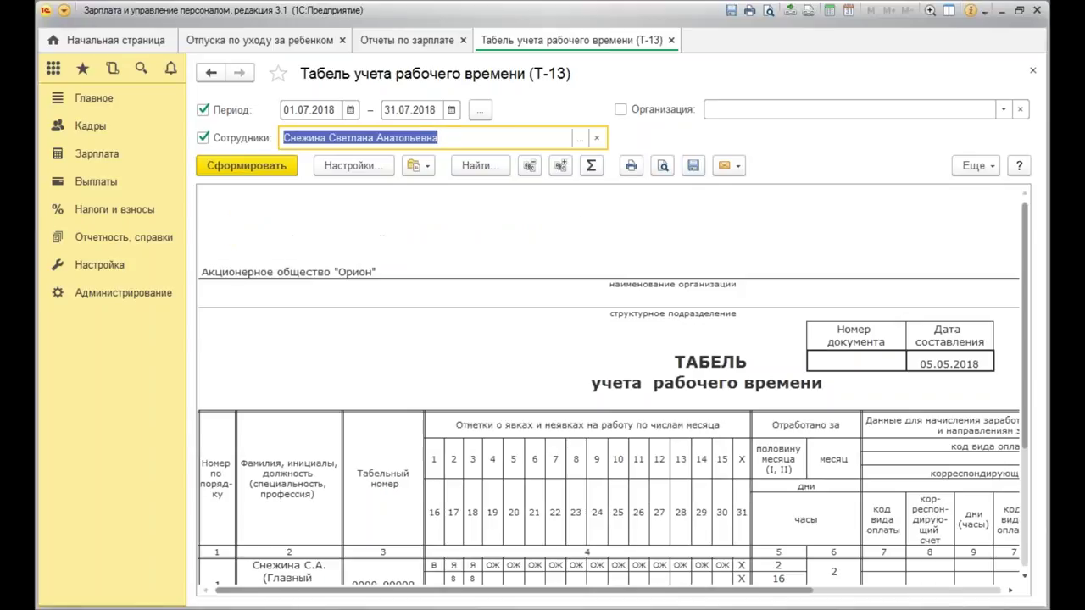
# Examine the employee's daily attendance and absence marks in the T-13 timesheet, and close the timesheet and the salary reports.
pyautogui.scroll(-3, 585, 251)
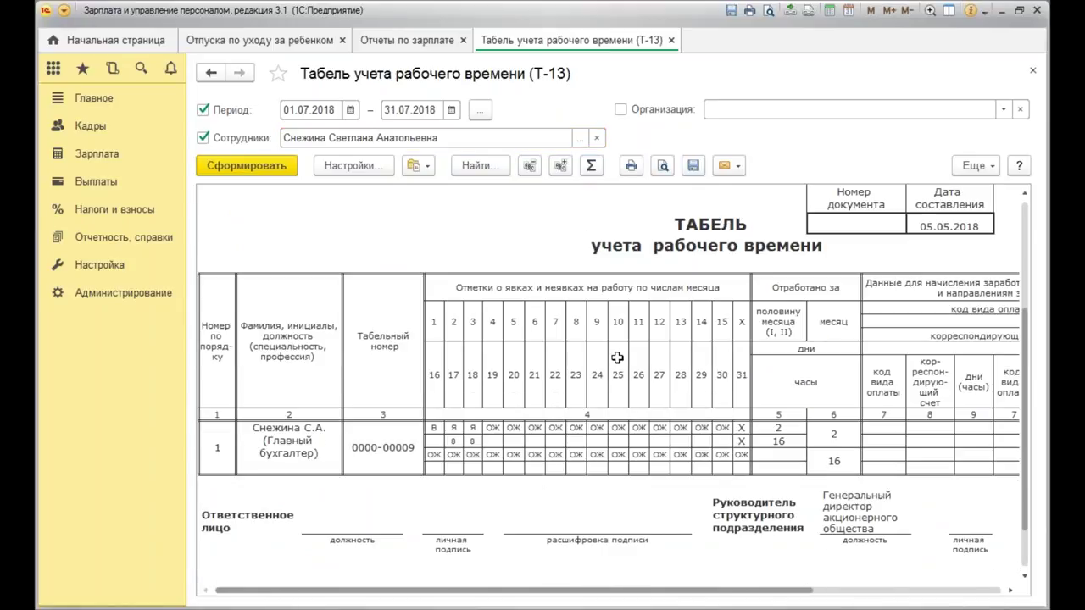
pyautogui.scroll(-1, 700, 332)
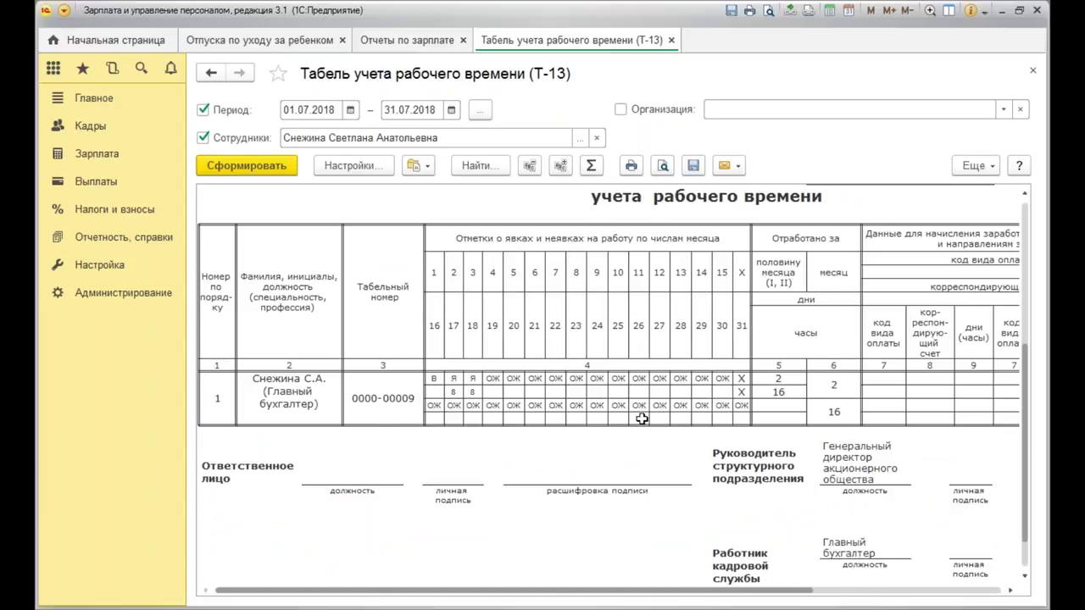
pyautogui.scroll(4, 647, 415)
pyautogui.scroll(1, 616, 329)
pyautogui.scroll(-5, 617, 333)
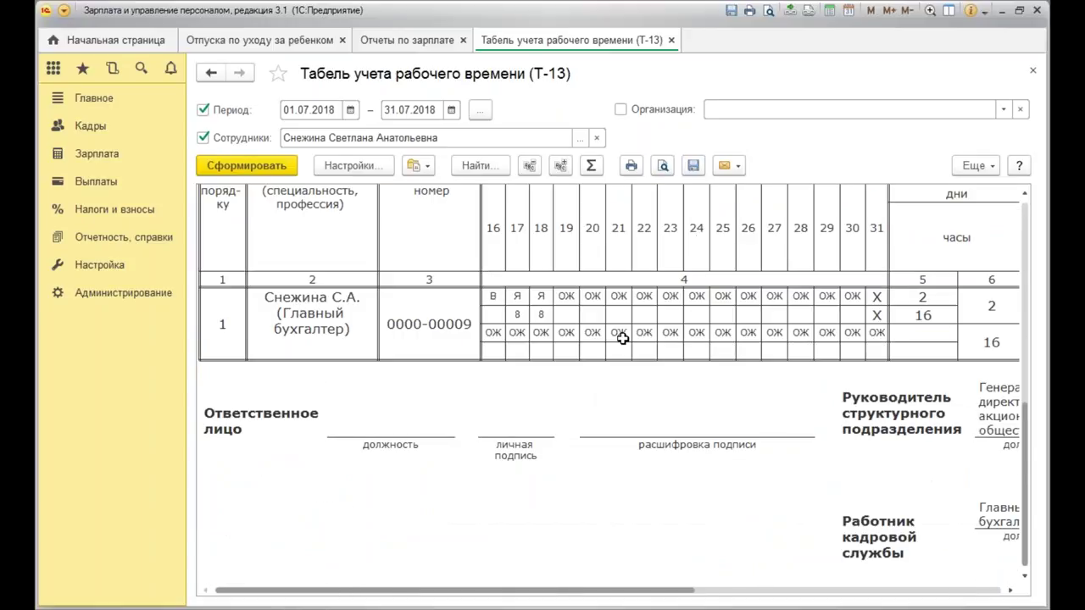
pyautogui.scroll(1, 622, 334)
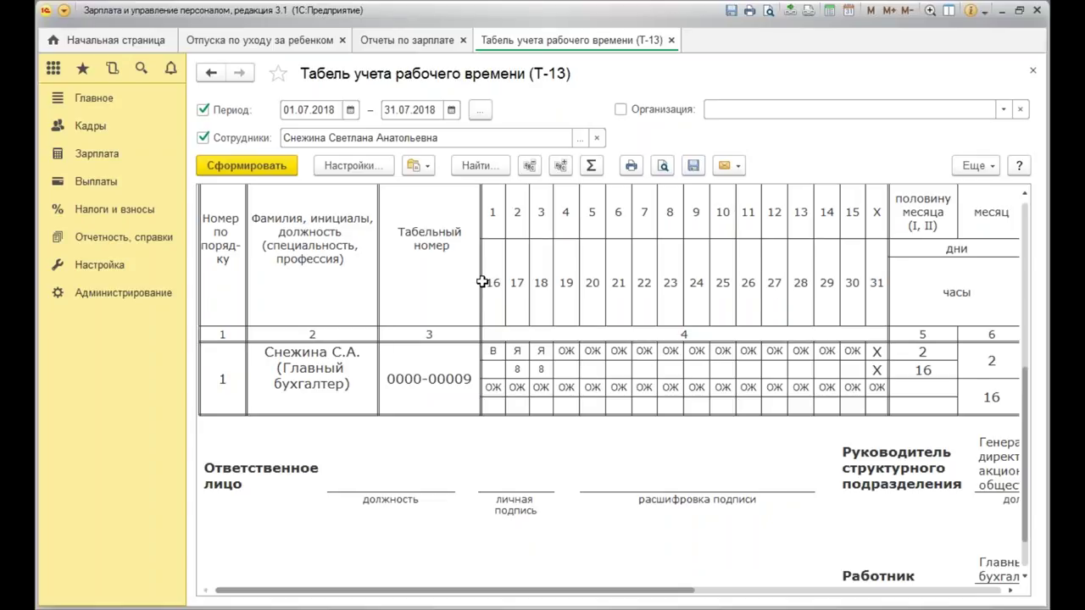
pyautogui.click(670, 41)
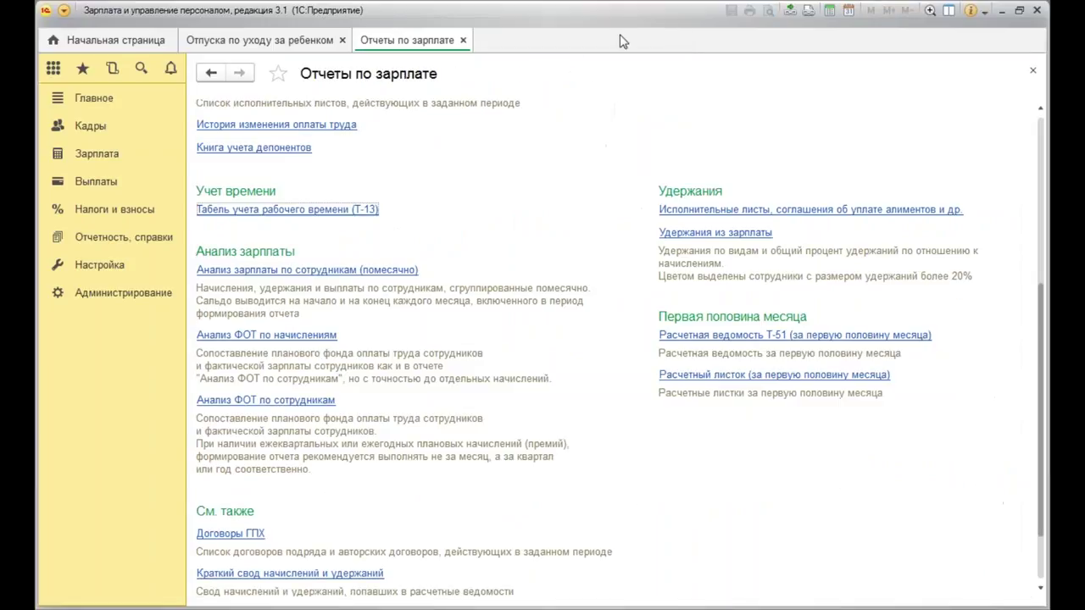
pyautogui.click(463, 41)
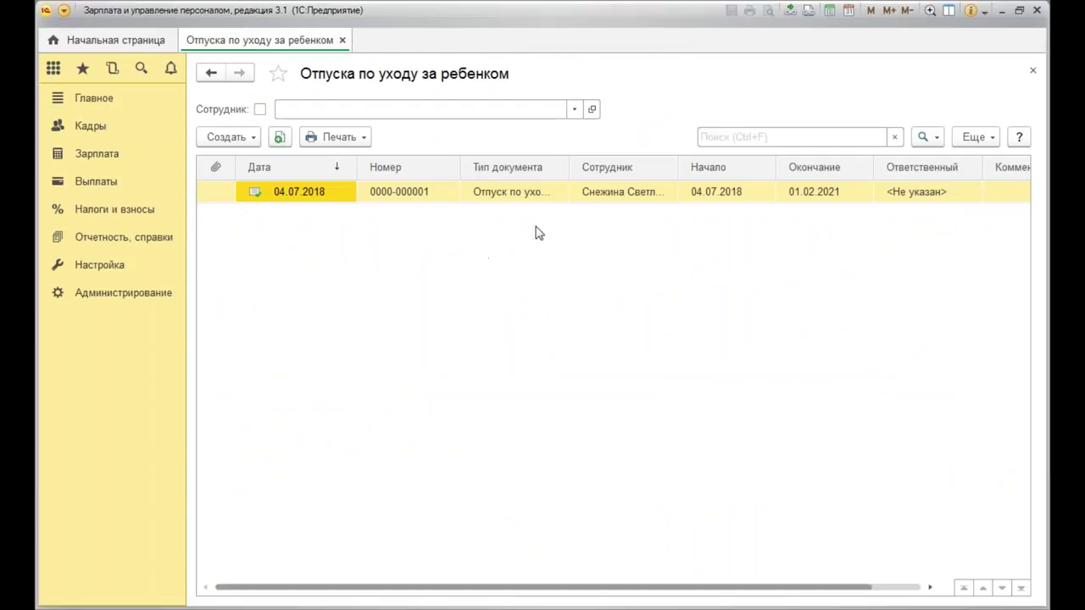
# Create a new child care leave document by copying the one dated 04.07.2018.
pyautogui.rightClick(393, 193)
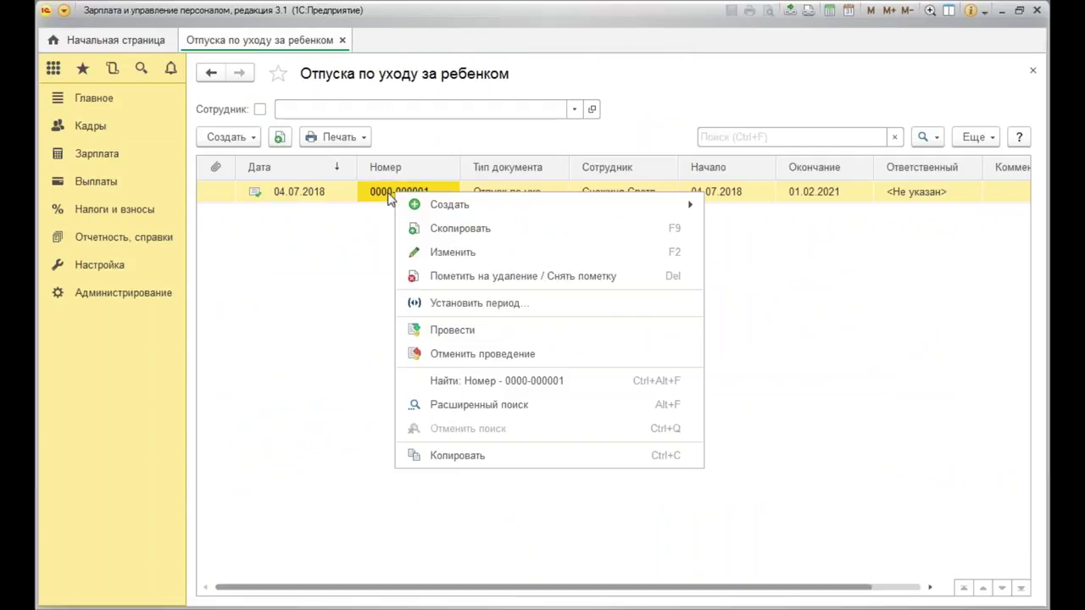
pyautogui.click(483, 233)
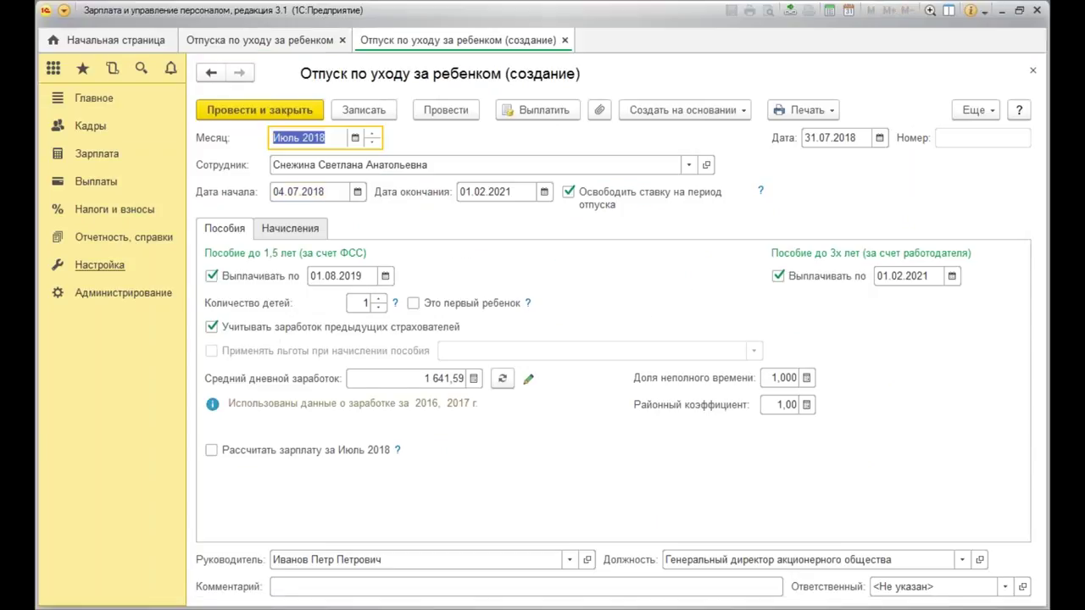
# Replace the employee in the copied child care leave document with the accountant (Бухгалтер), chosen from the full employee list.
pyautogui.click(688, 165)
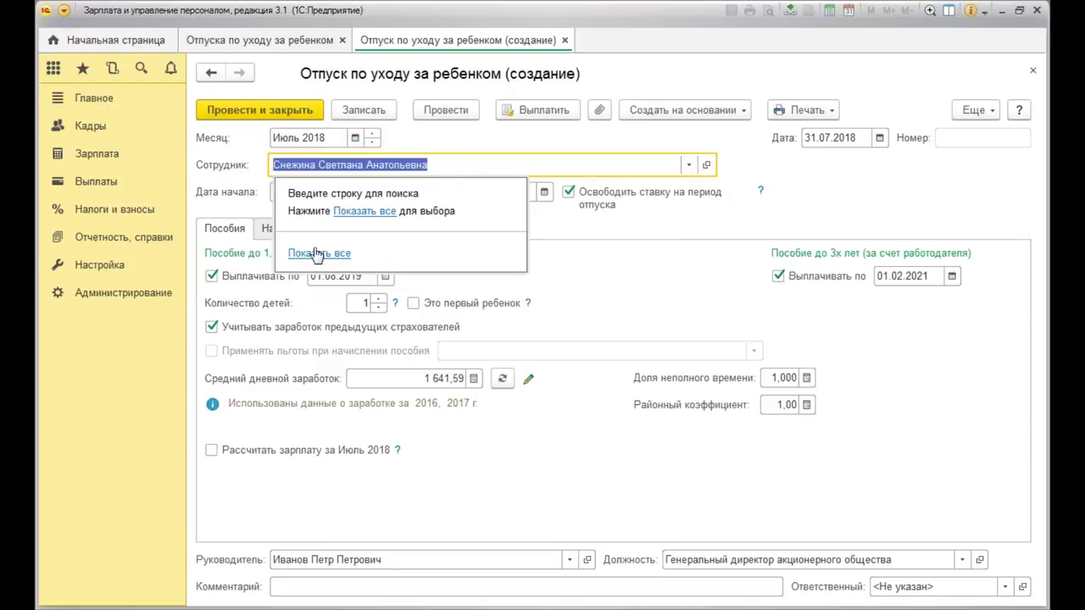
pyautogui.click(365, 211)
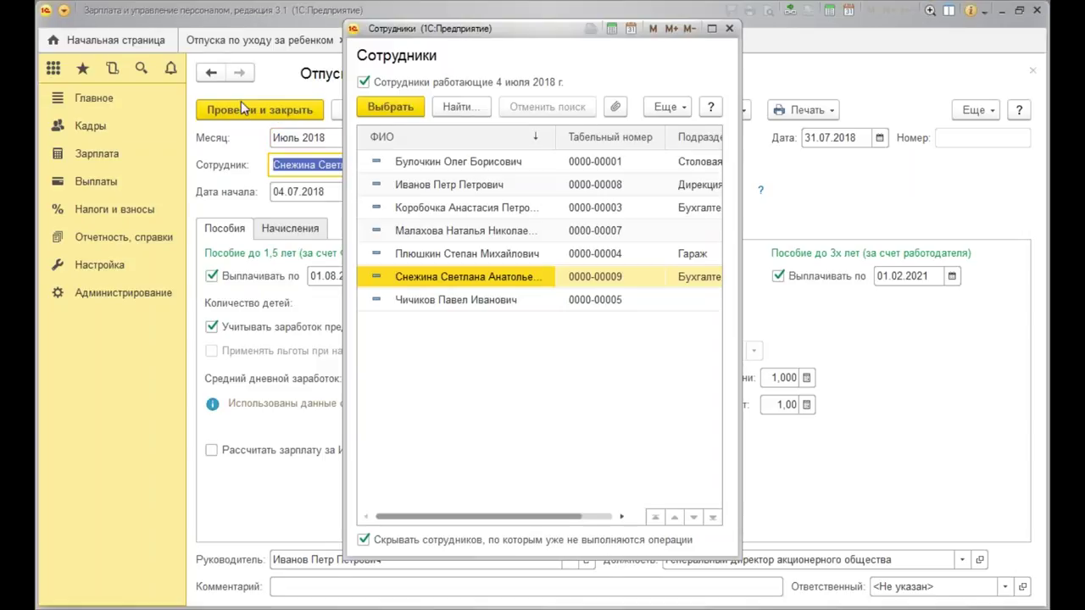
pyautogui.doubleClick(500, 212)
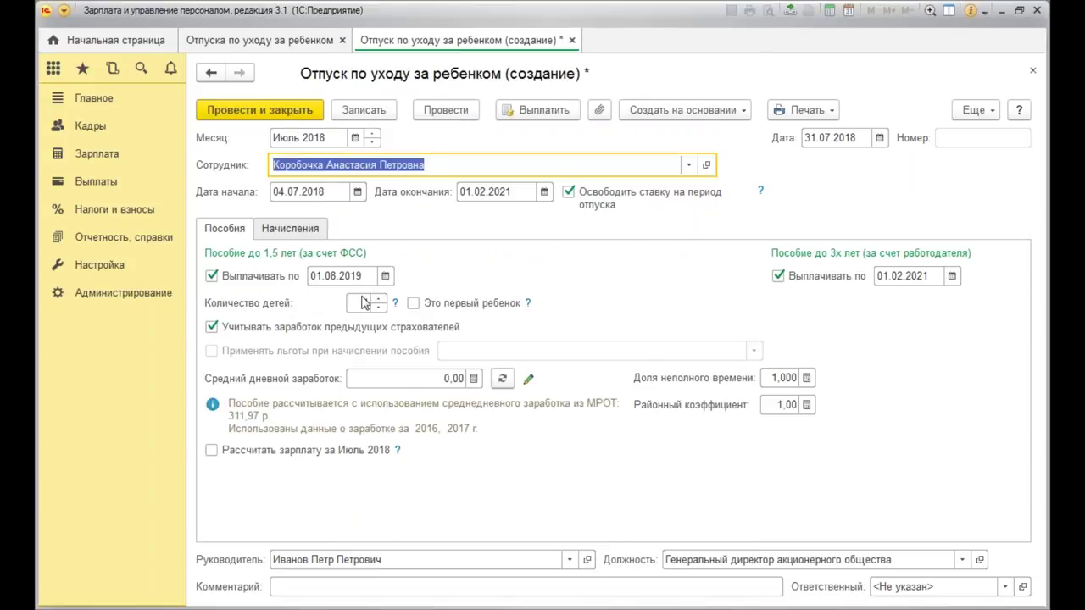
# Check the accruals and benefits of the copied leave document, then post and close it, accepting the overlapping absence period.
pyautogui.click(315, 229)
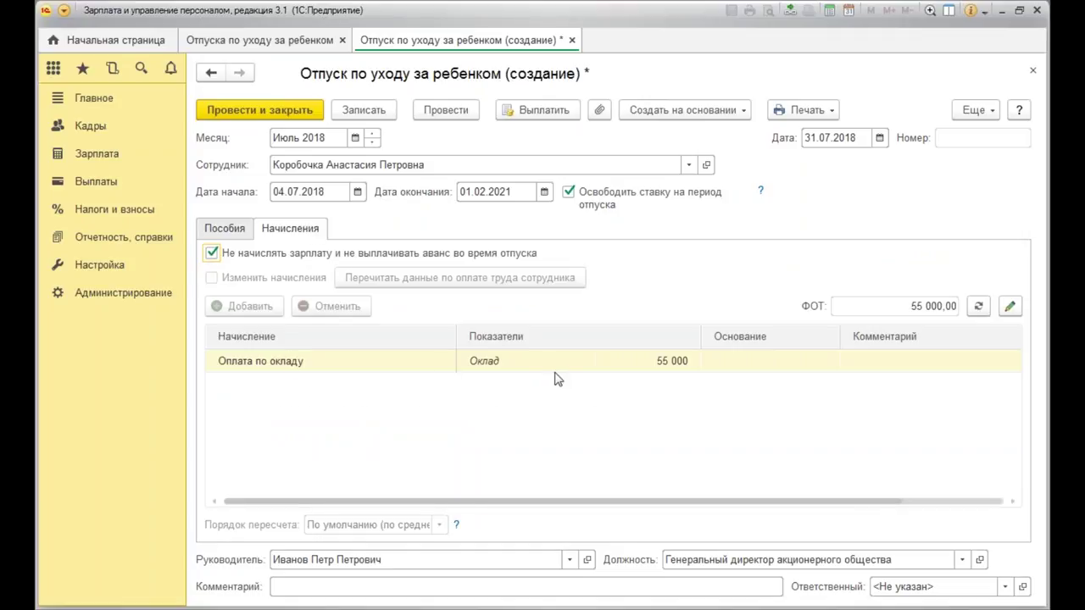
pyautogui.click(224, 229)
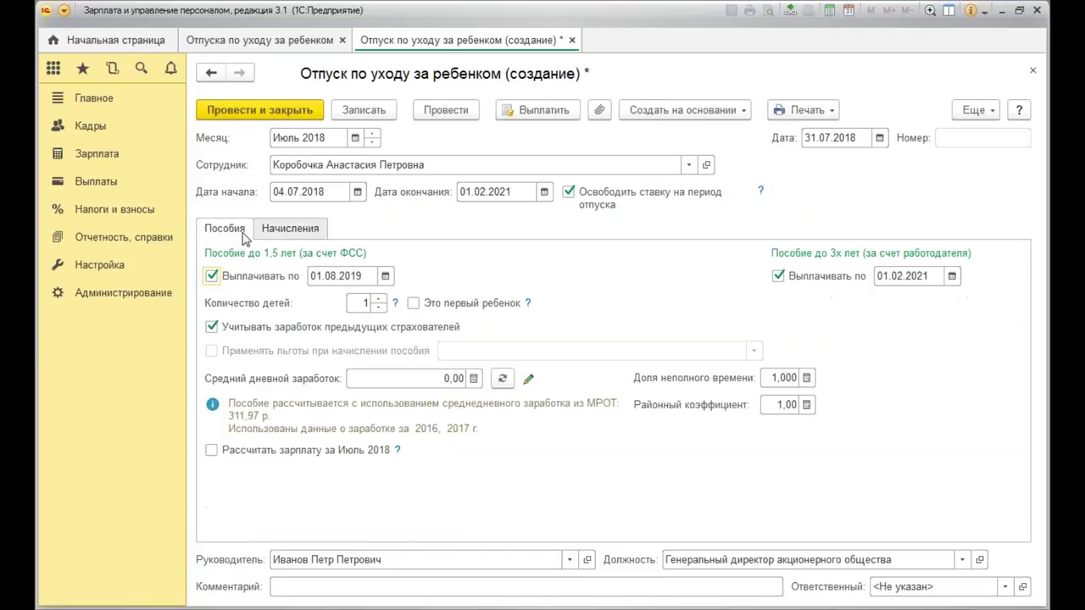
pyautogui.click(261, 111)
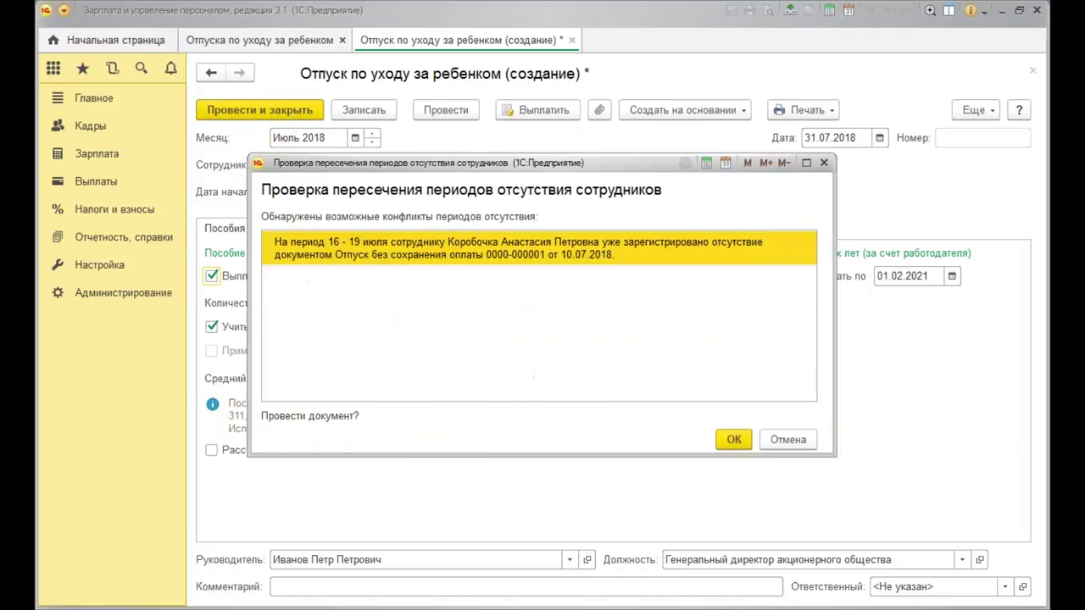
pyautogui.click(734, 439)
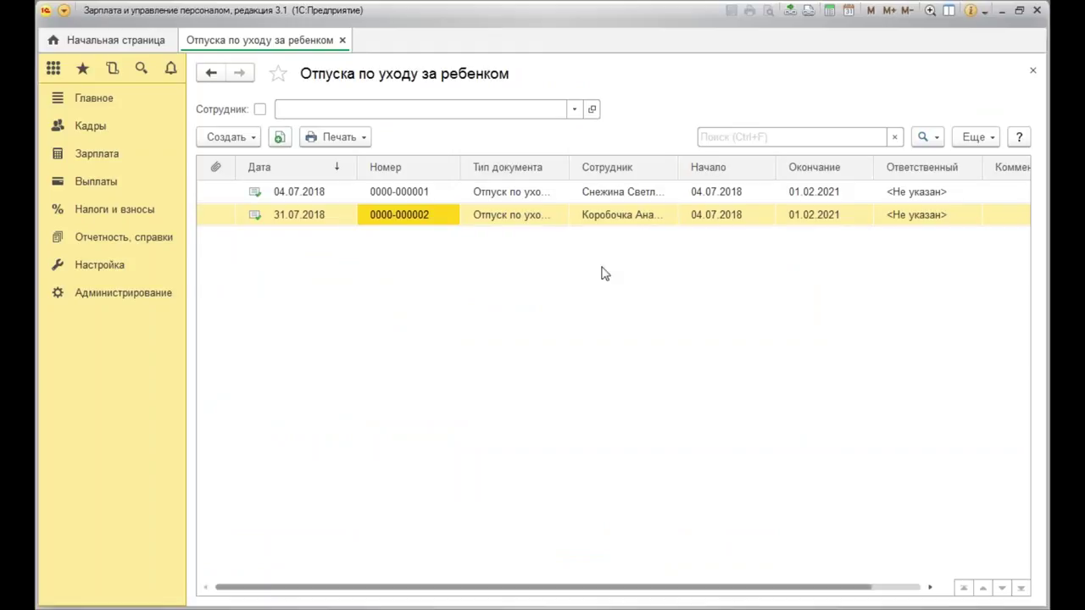
# Widen the employee column in the child care leave list and postpone the configuration legality check.
pyautogui.click(652, 221)
pyautogui.moveTo(676, 164); pyautogui.dragTo(780, 160)
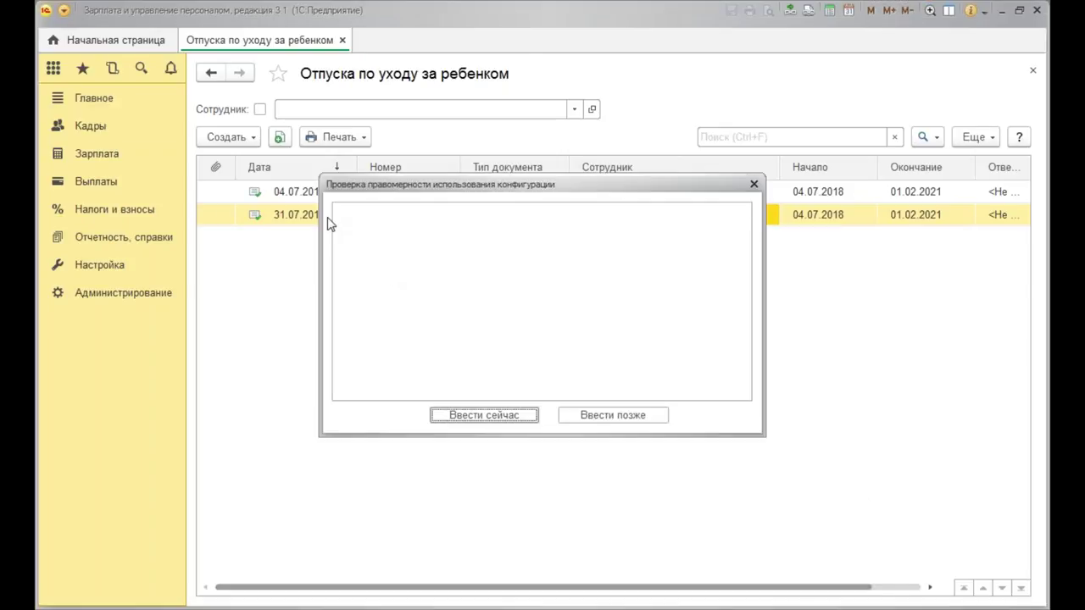
pyautogui.click(615, 415)
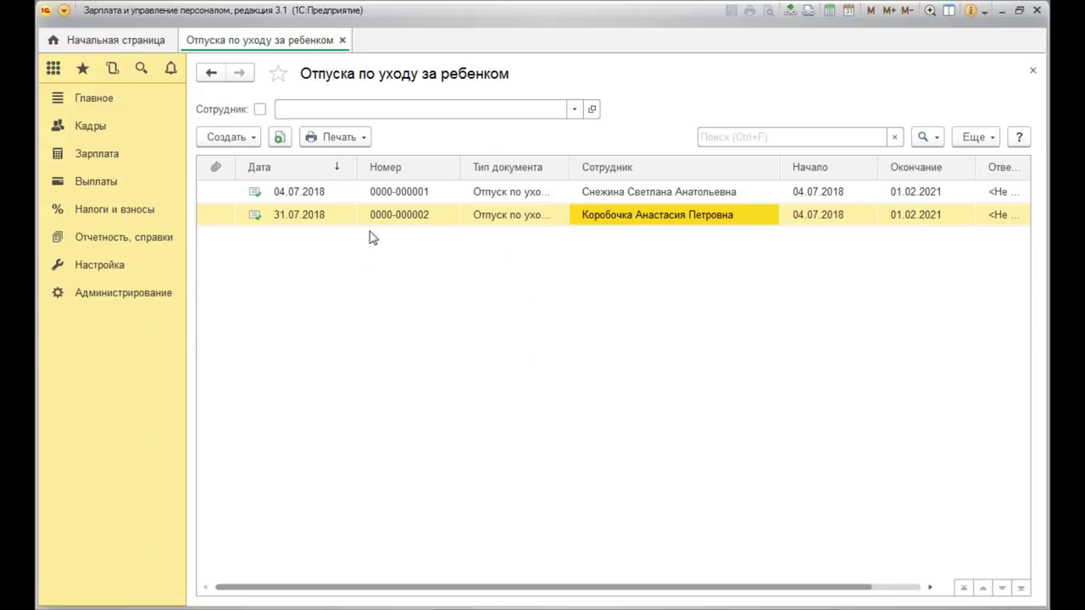
# Set the date of the accountant's child care leave document to 04.07.2018, then post and close it.
pyautogui.click(306, 221)
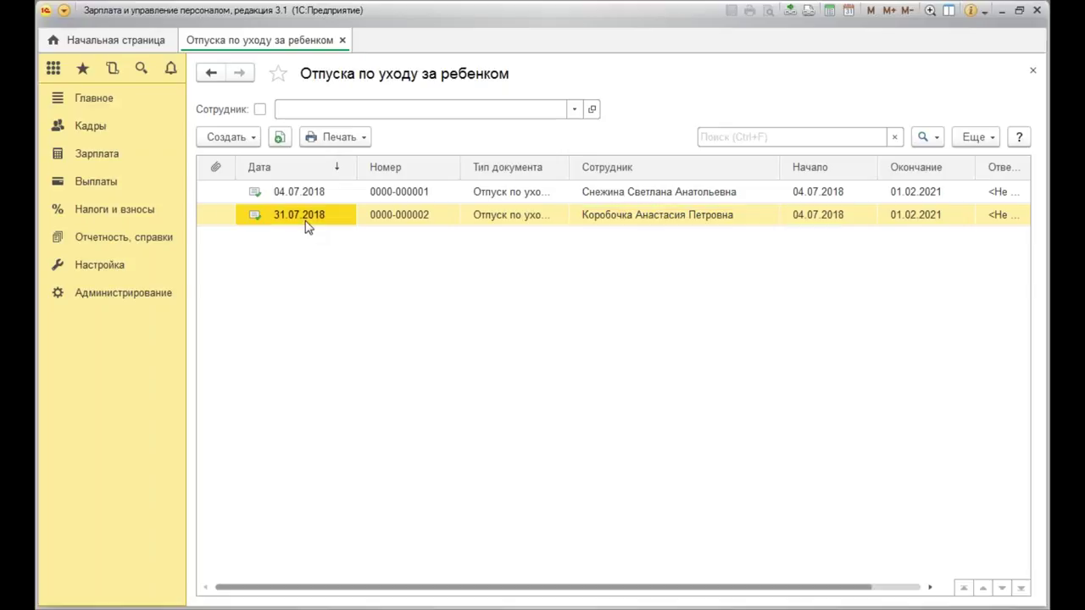
pyautogui.doubleClick(306, 223)
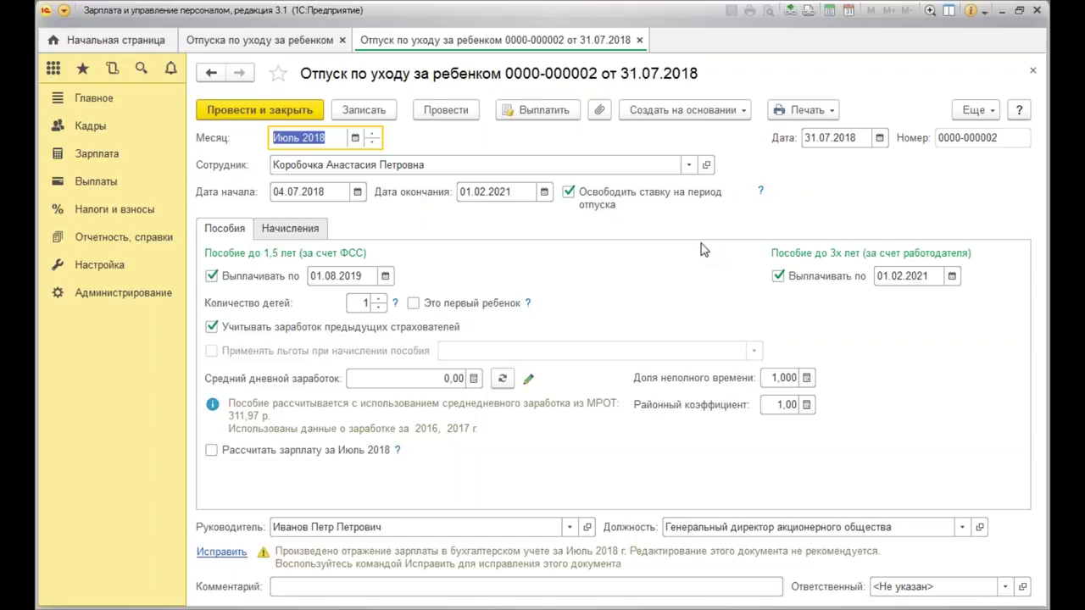
pyautogui.click(879, 138)
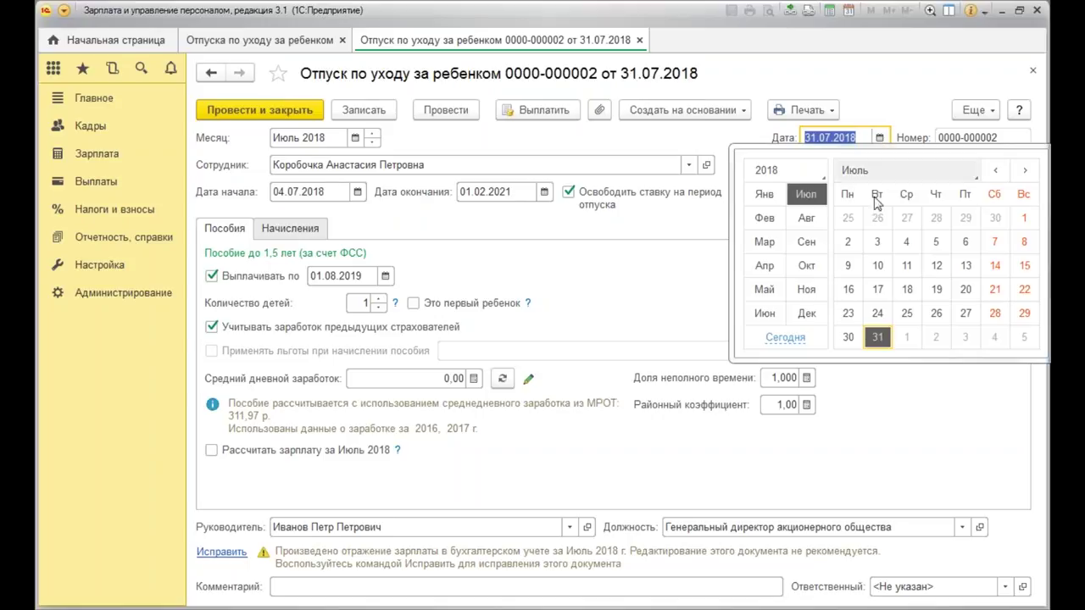
pyautogui.click(903, 244)
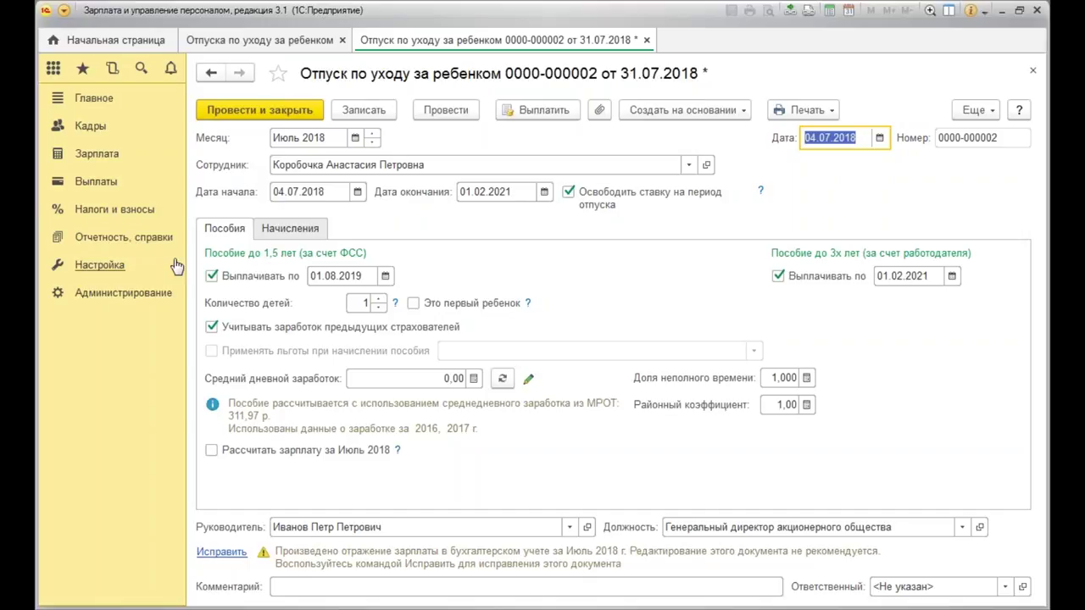
pyautogui.click(253, 112)
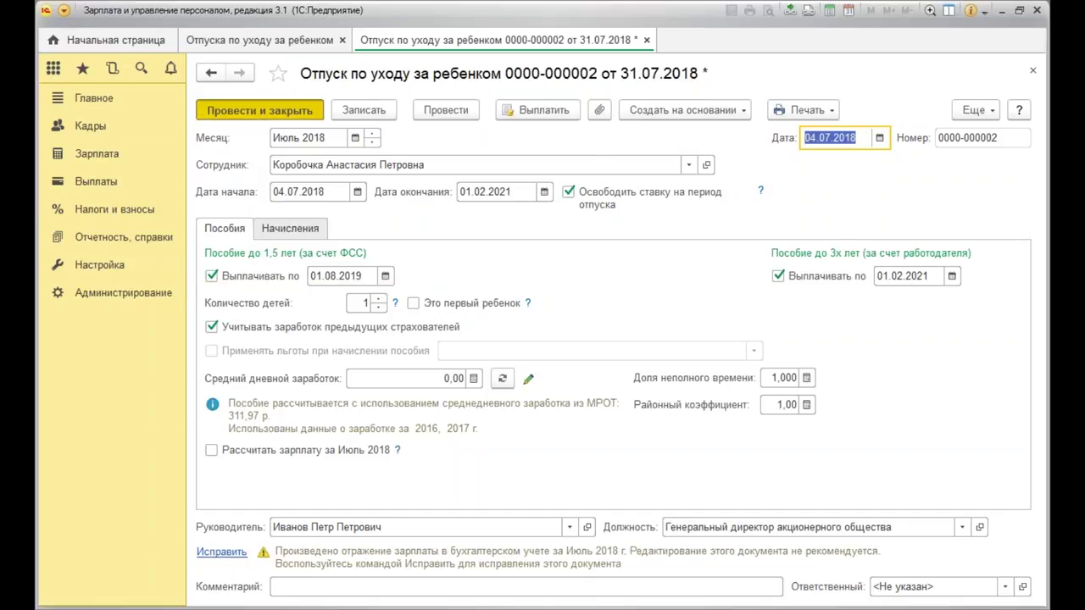
pyautogui.click(734, 435)
pyautogui.click(231, 108)
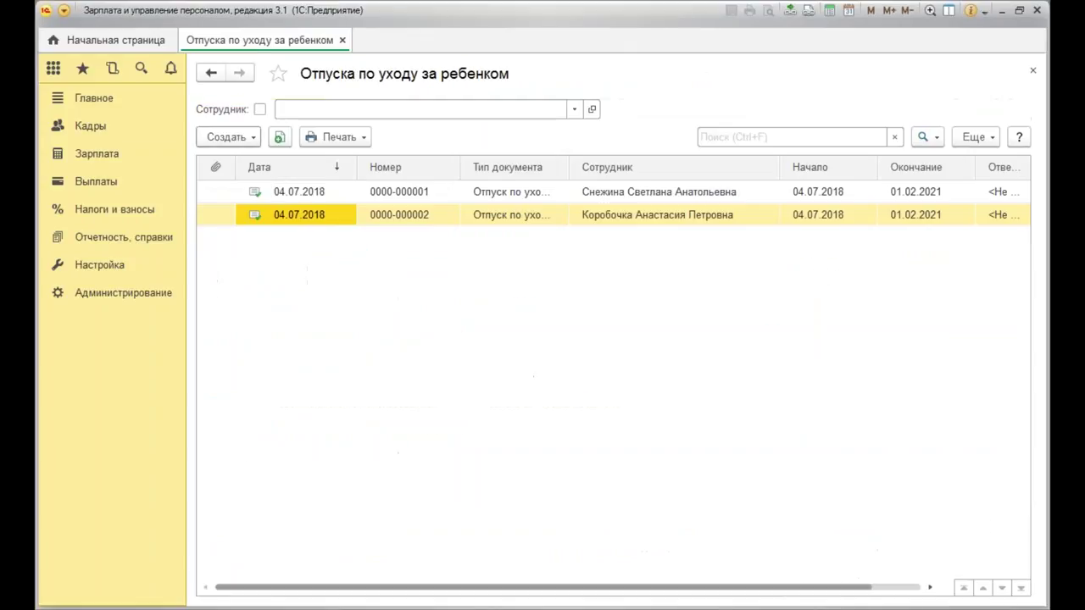
# Close the child care leave list and generate the T-13 timesheet from the salary reports for 01.07.2018–31.07.2018.
pyautogui.click(395, 193)
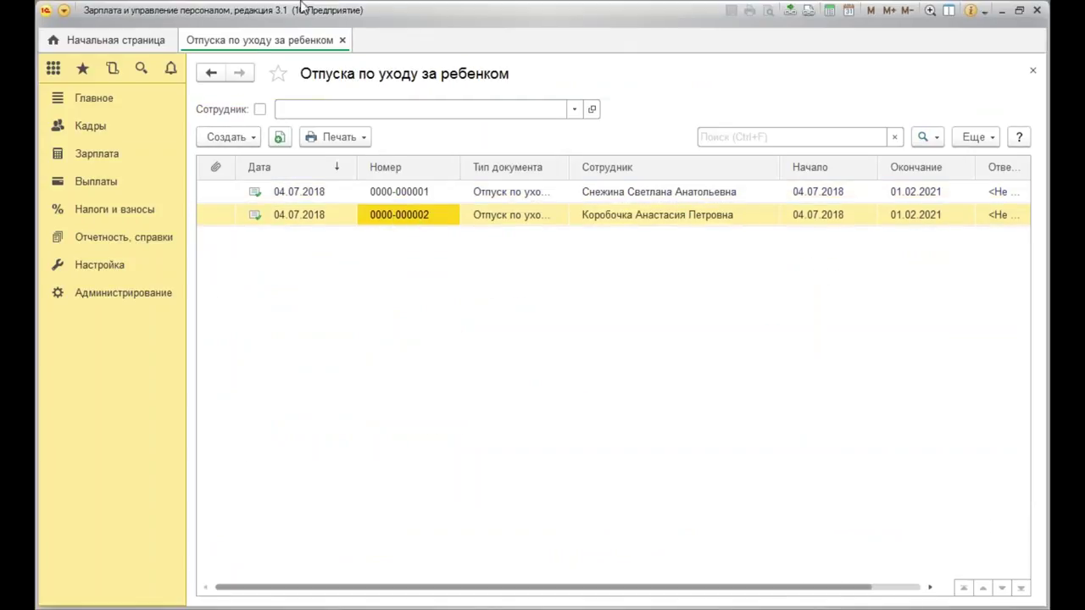
pyautogui.click(343, 41)
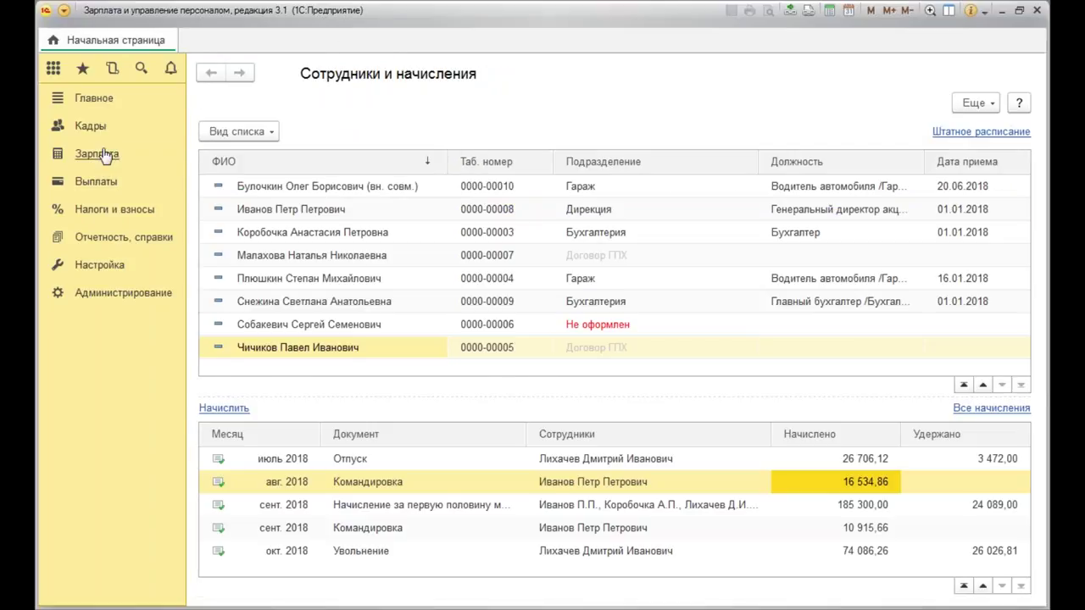
pyautogui.click(103, 152)
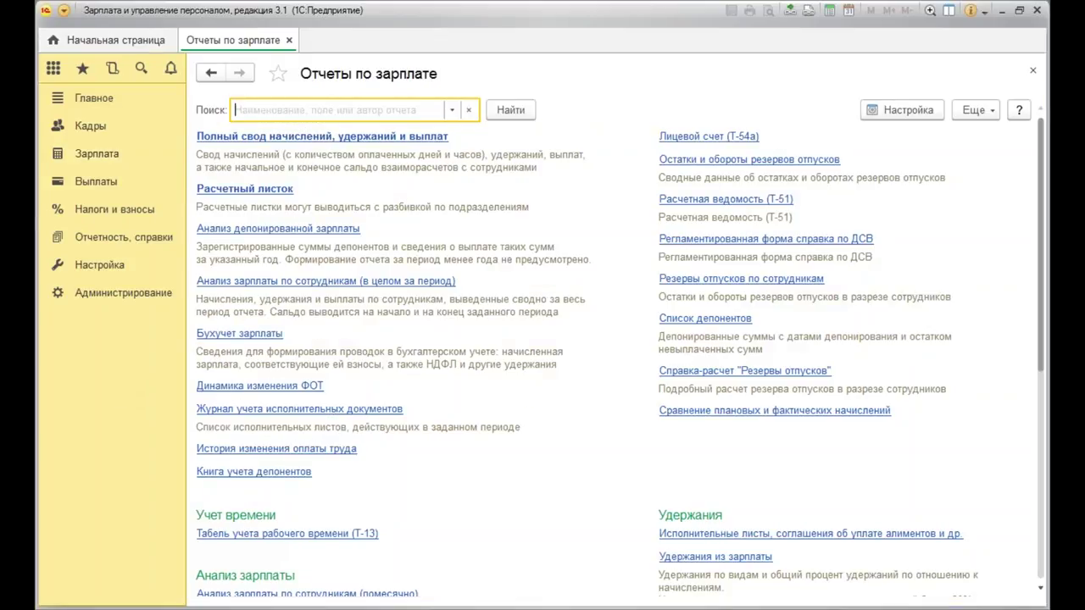
pyautogui.click(323, 534)
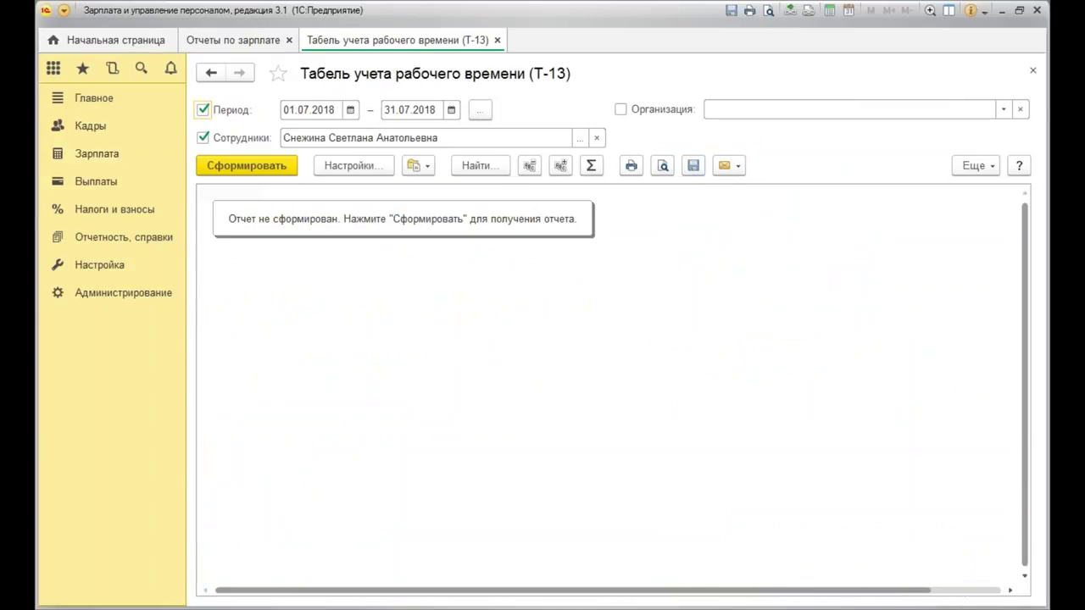
pyautogui.click(242, 169)
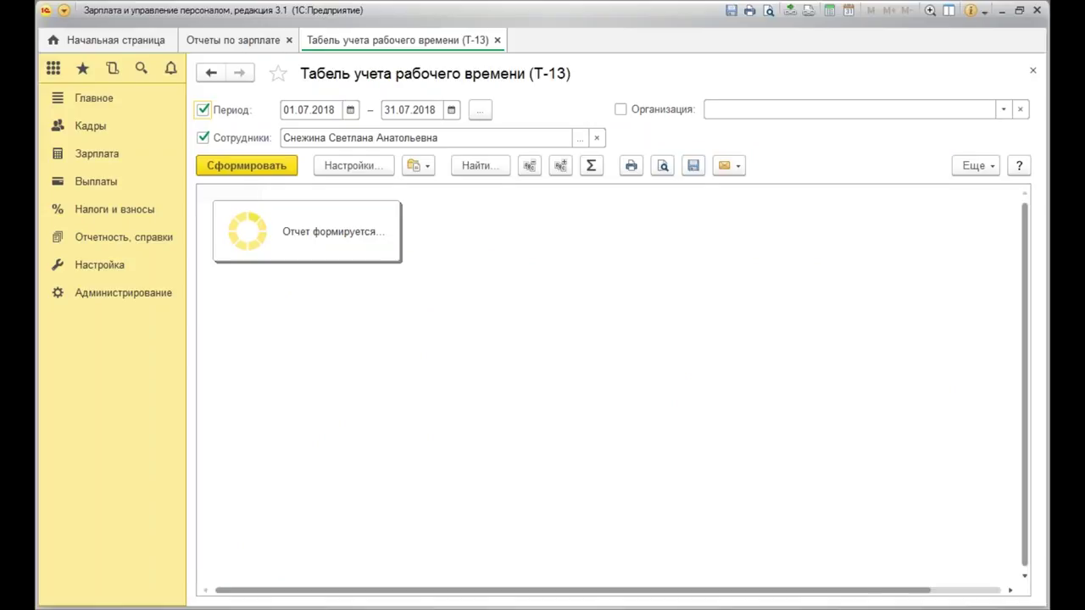
pyautogui.scroll(-4, 573, 340)
pyautogui.scroll(3, 573, 340)
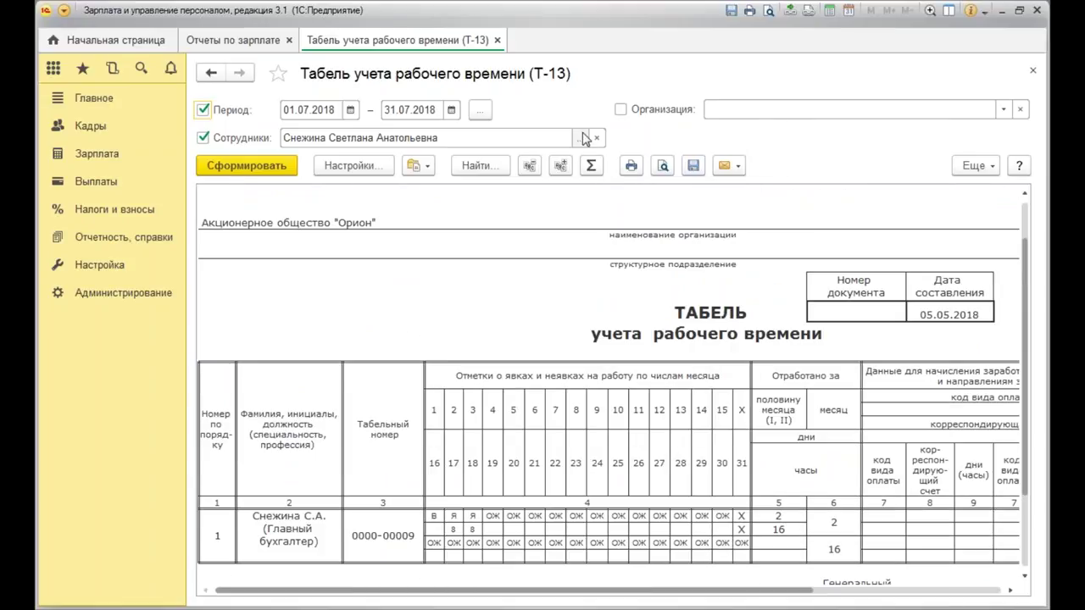
# Add the accountant to the employee filter of the T-13 timesheet and generate the report again.
pyautogui.click(581, 139)
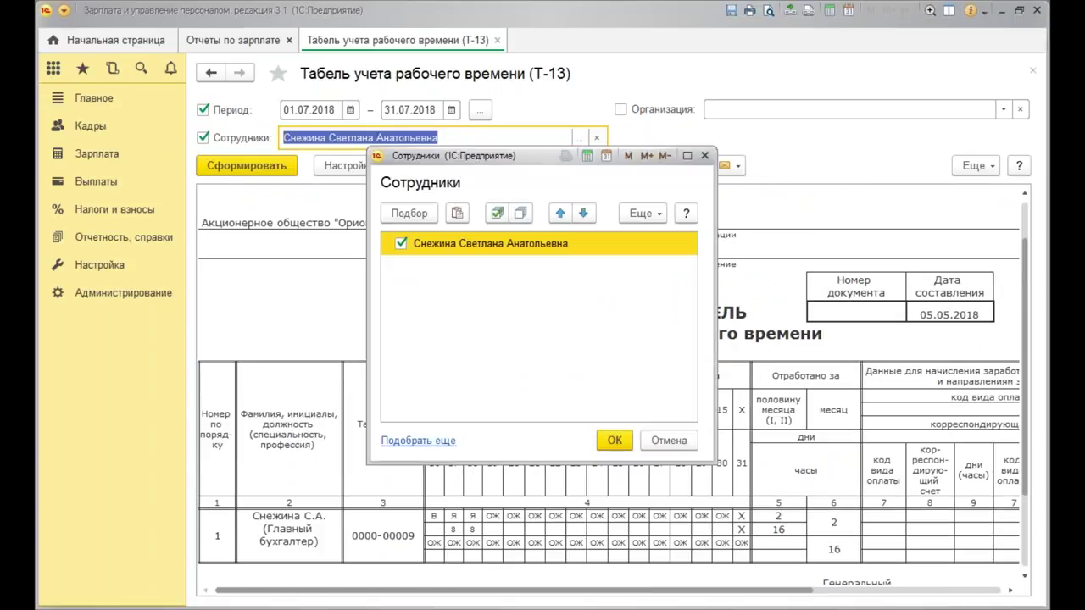
pyautogui.rightClick(468, 300)
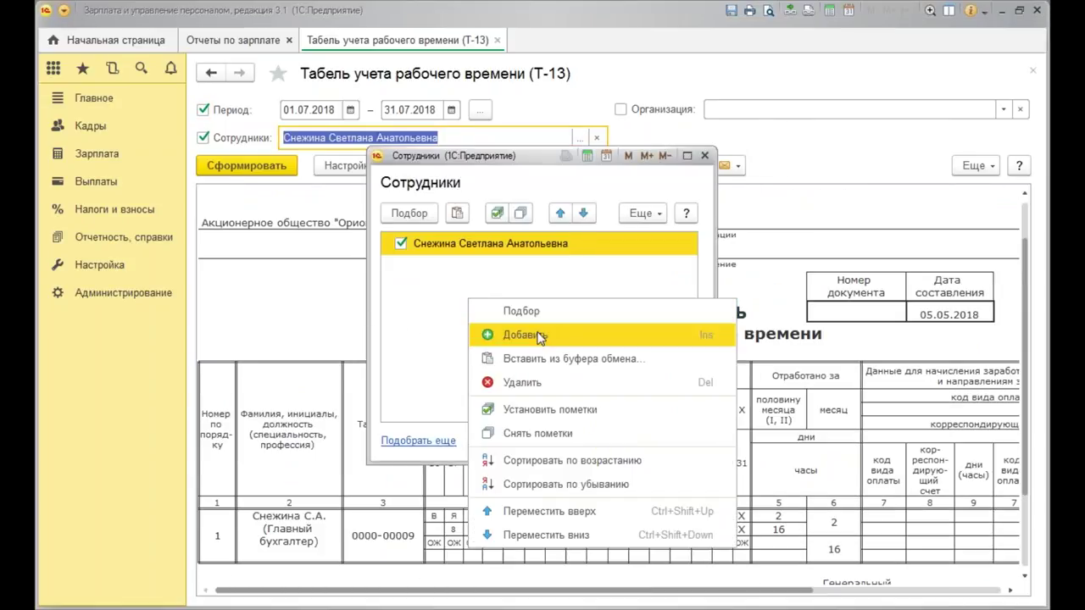
pyautogui.click(537, 335)
pyautogui.click(462, 326)
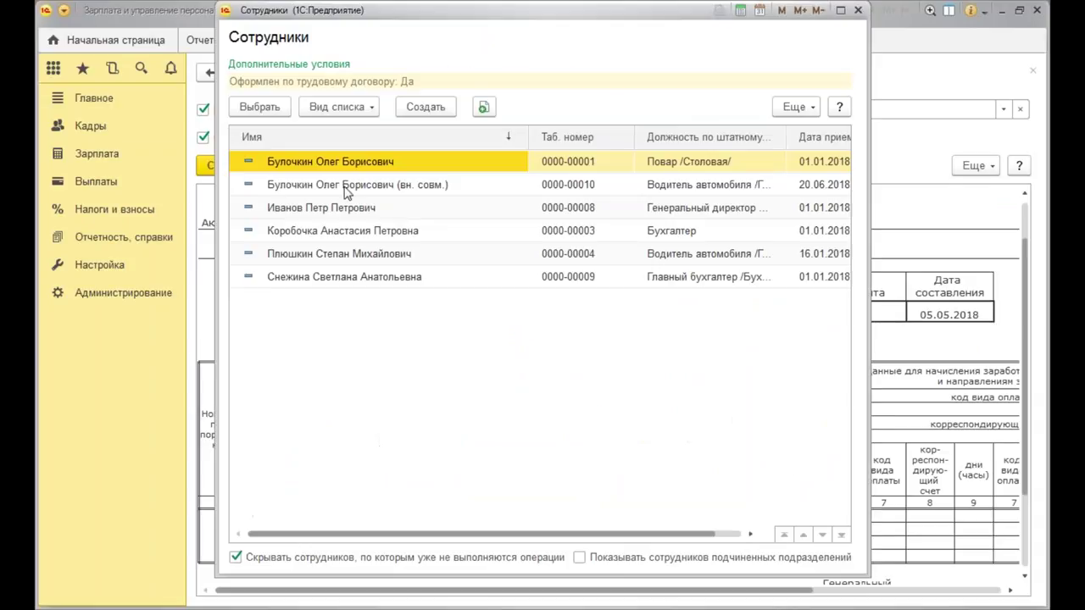
pyautogui.doubleClick(412, 236)
pyautogui.click(501, 342)
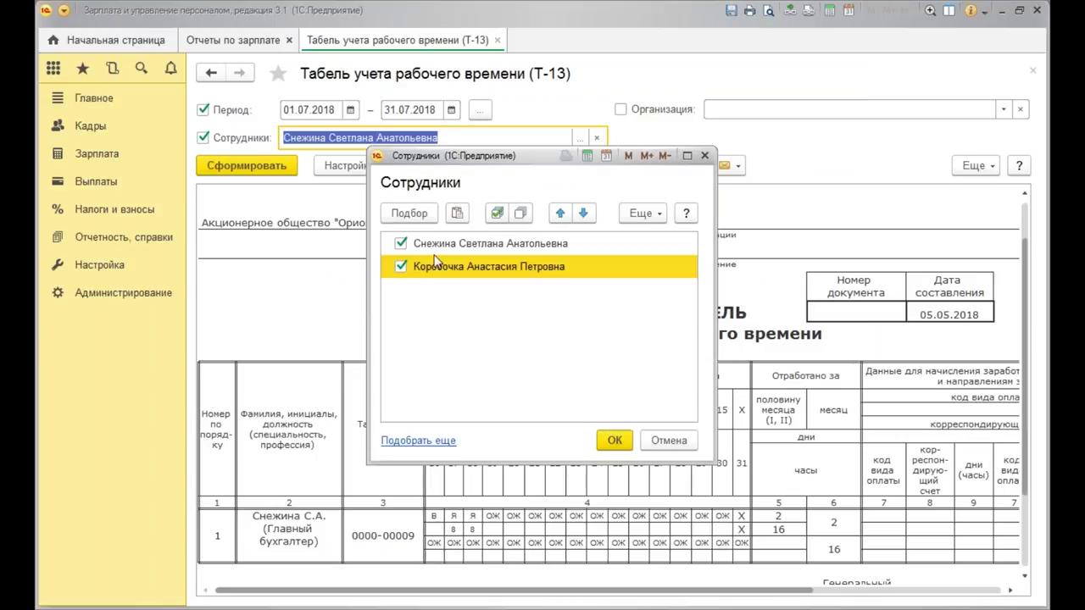
pyautogui.click(614, 440)
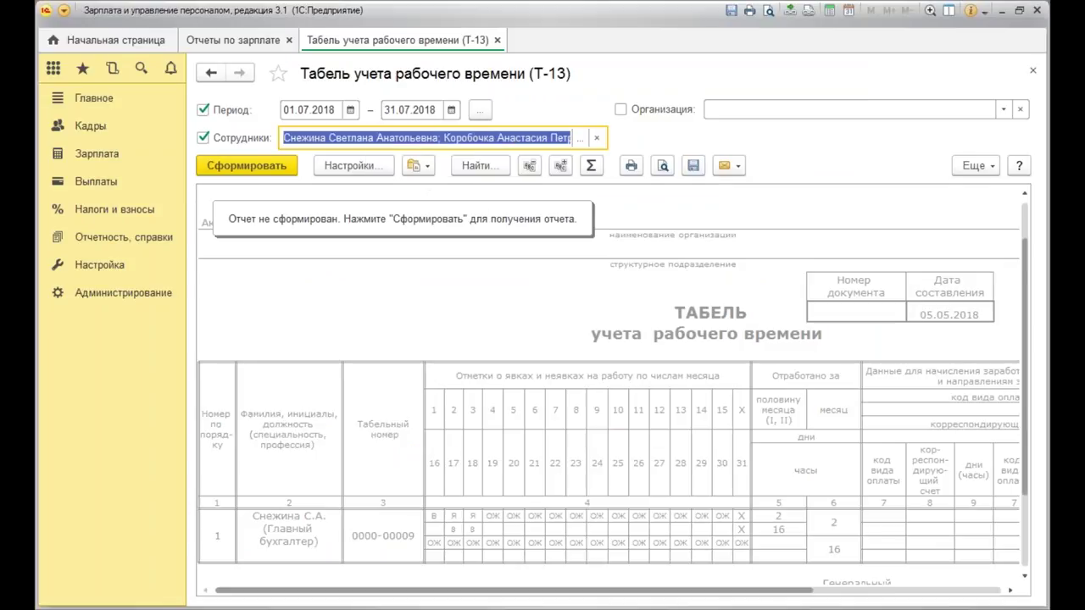
pyautogui.click(251, 172)
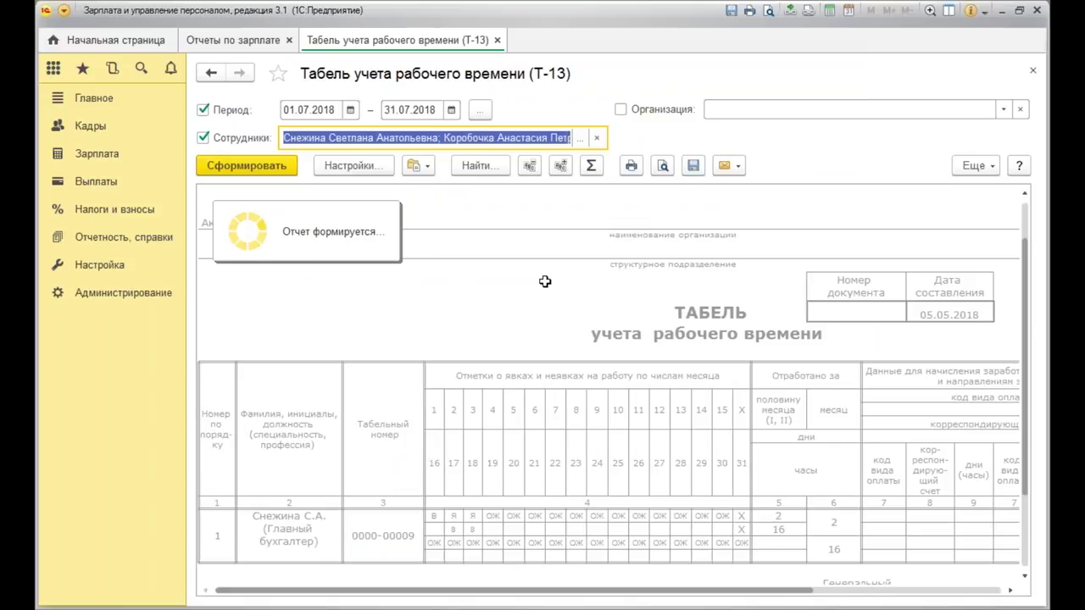
pyautogui.scroll(-5, 594, 261)
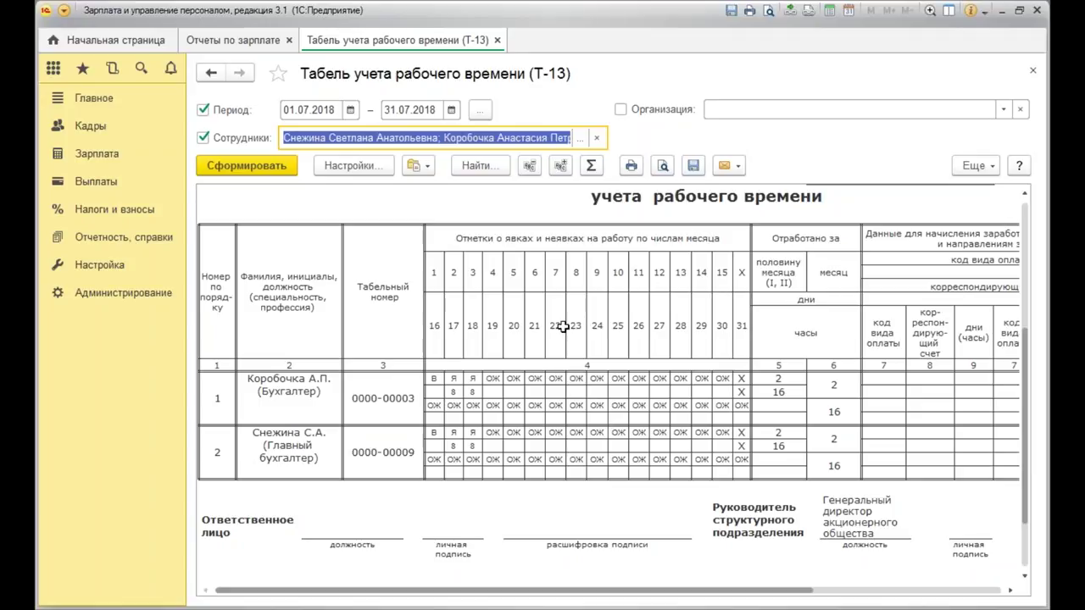
# Open the accountant's child care leave document dated 04.07.2018 from the personnel section, review it and close it.
pyautogui.click(100, 127)
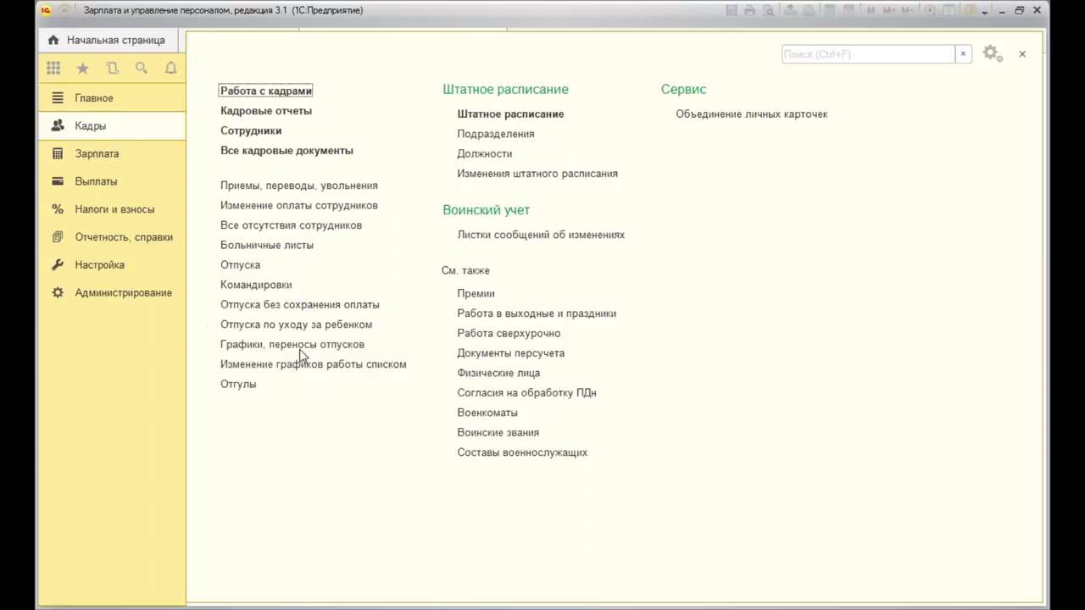
pyautogui.click(218, 324)
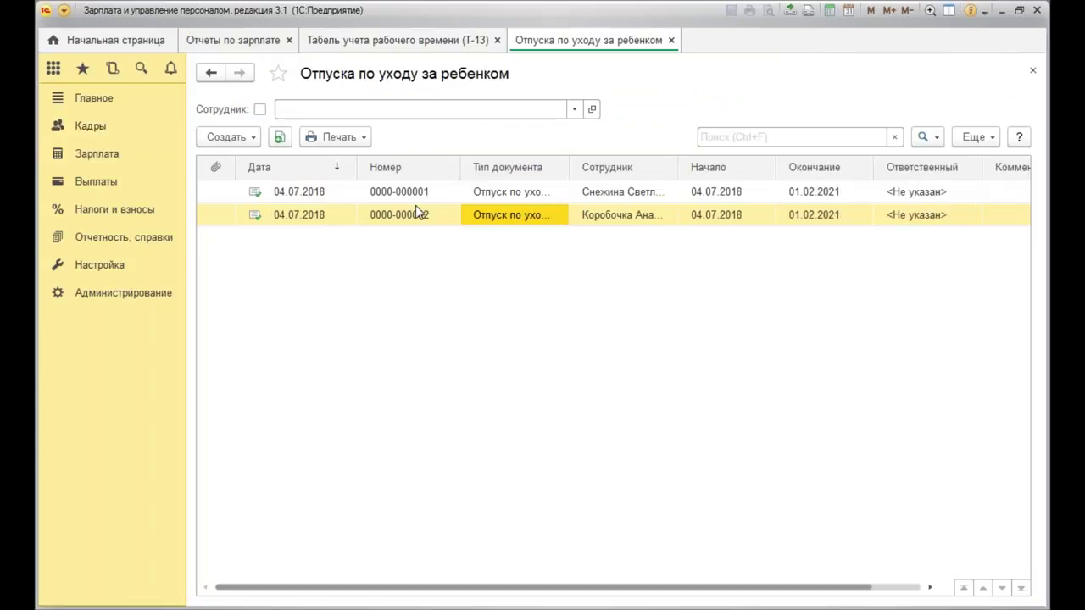
pyautogui.click(406, 217)
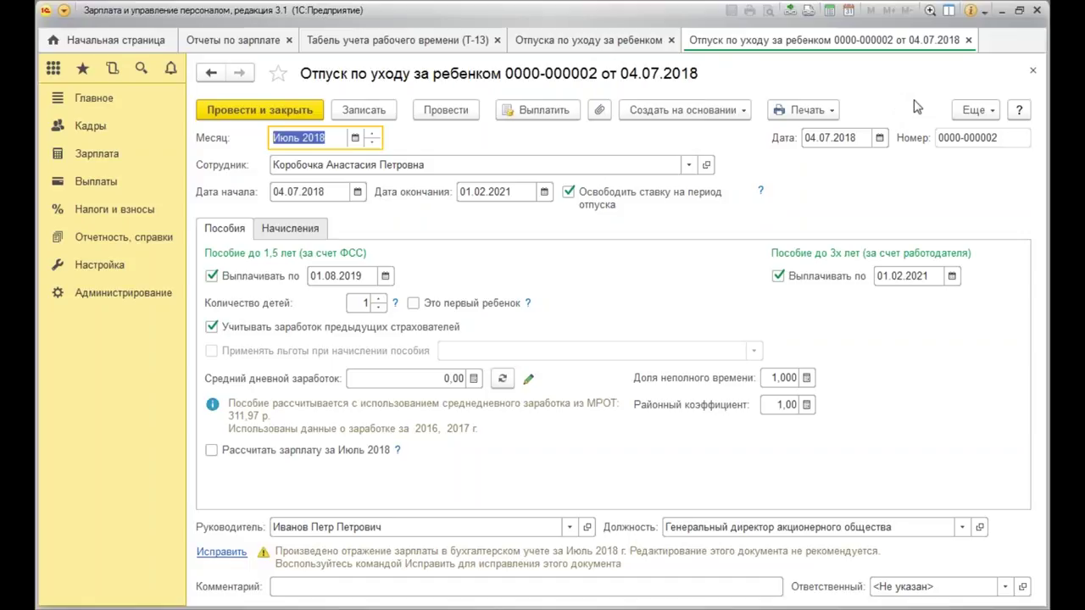
pyautogui.click(1033, 70)
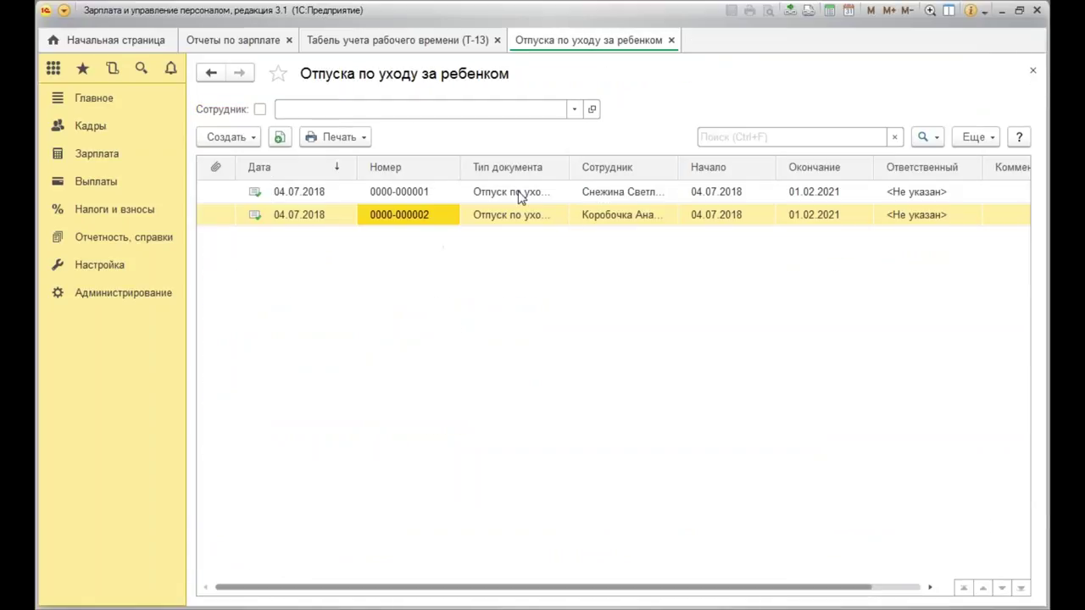
# Return to the T-13 timesheet and examine the child care leave marks of both employees.
pyautogui.click(392, 44)
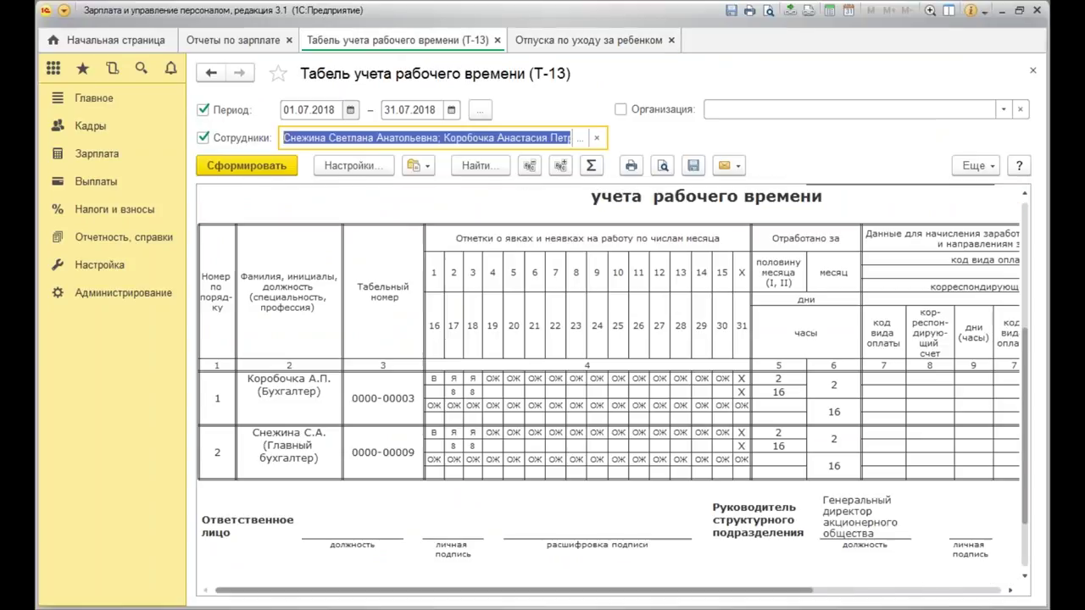
pyautogui.click(604, 377)
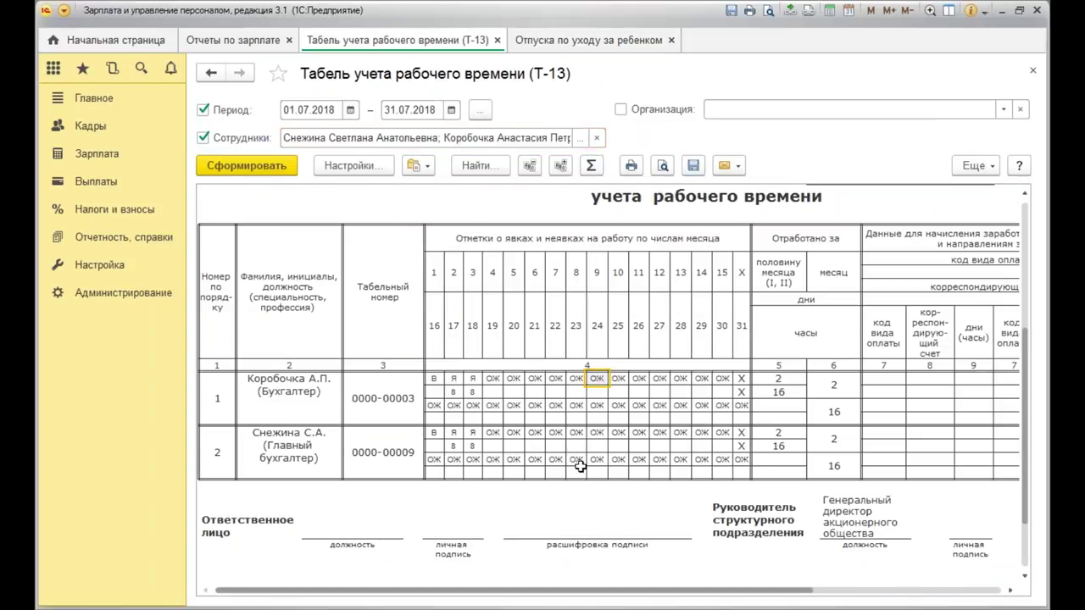
pyautogui.click(568, 448)
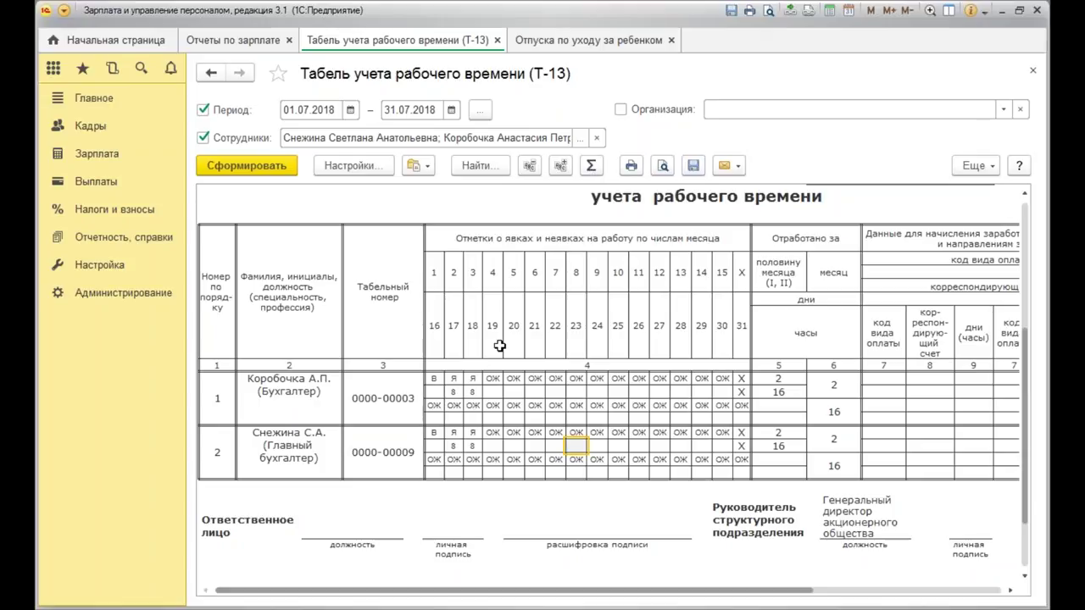
# Close the child care leave list and the T-13 timesheet, and open the salary and contributions accrual list.
pyautogui.click(573, 40)
pyautogui.click(670, 40)
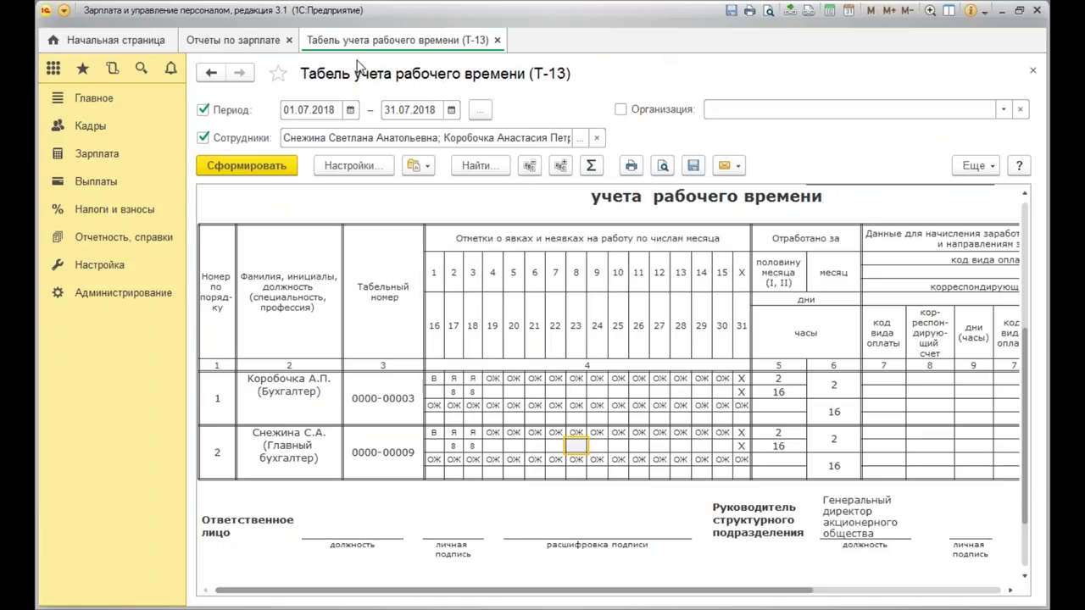
pyautogui.click(496, 40)
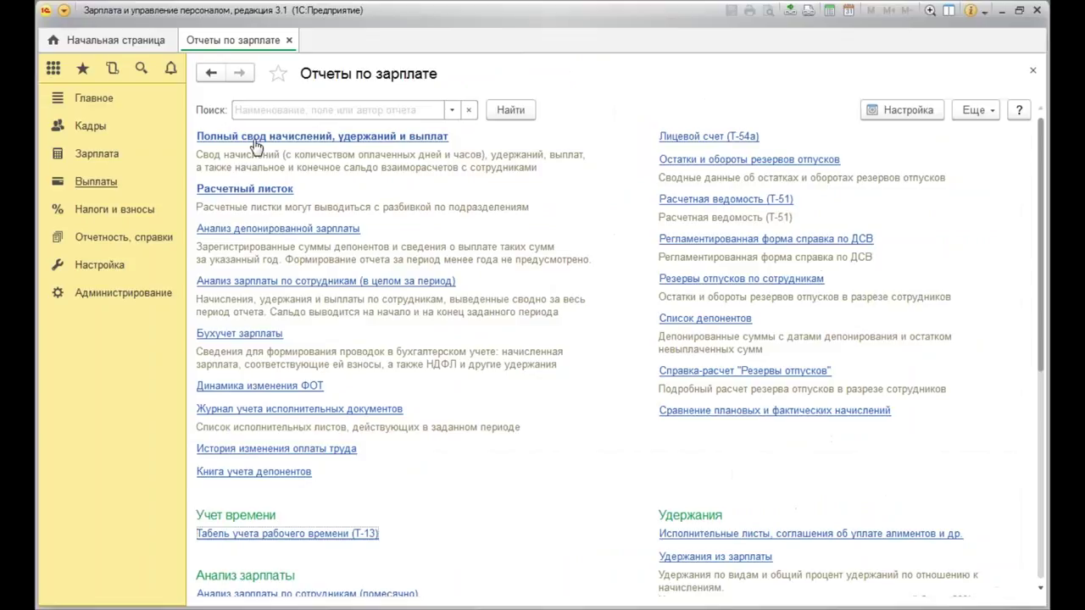
pyautogui.click(98, 154)
pyautogui.click(297, 167)
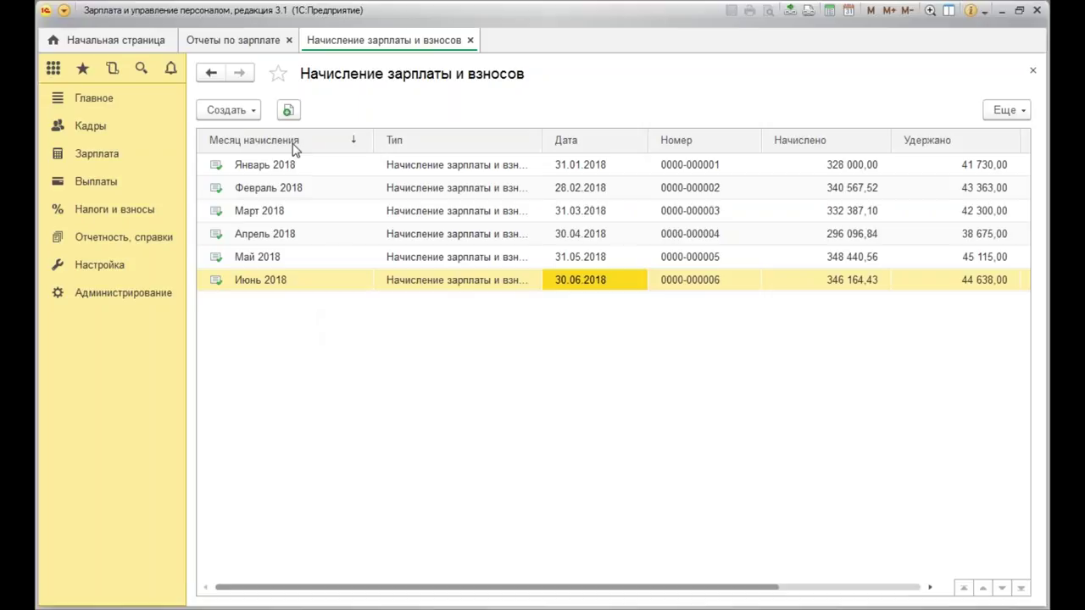
# Create a salary and contributions accrual document for July 2018 and fill it automatically.
pyautogui.click(235, 111)
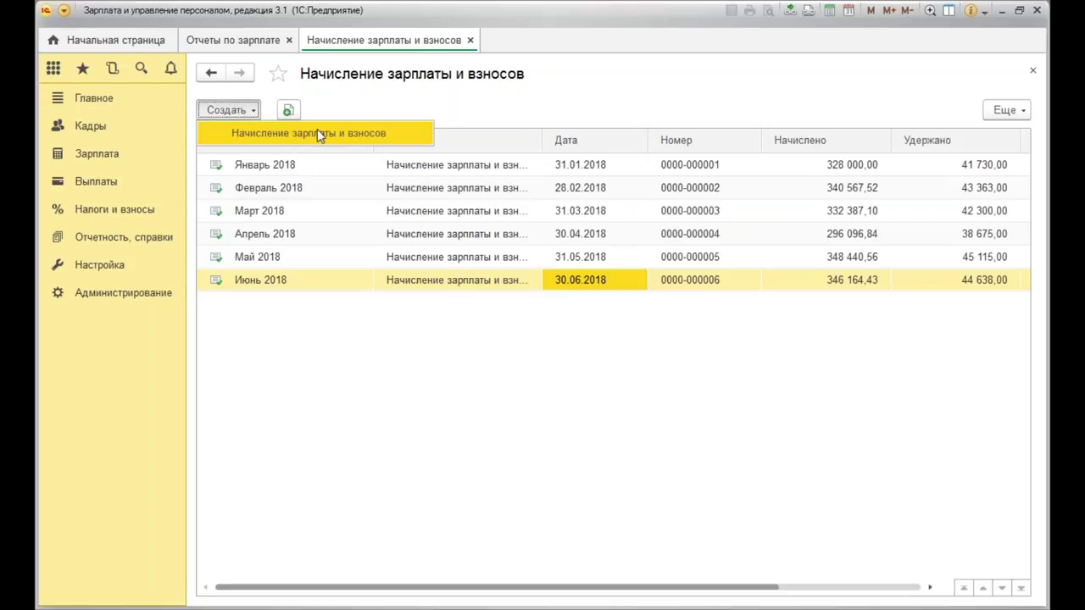
pyautogui.click(317, 134)
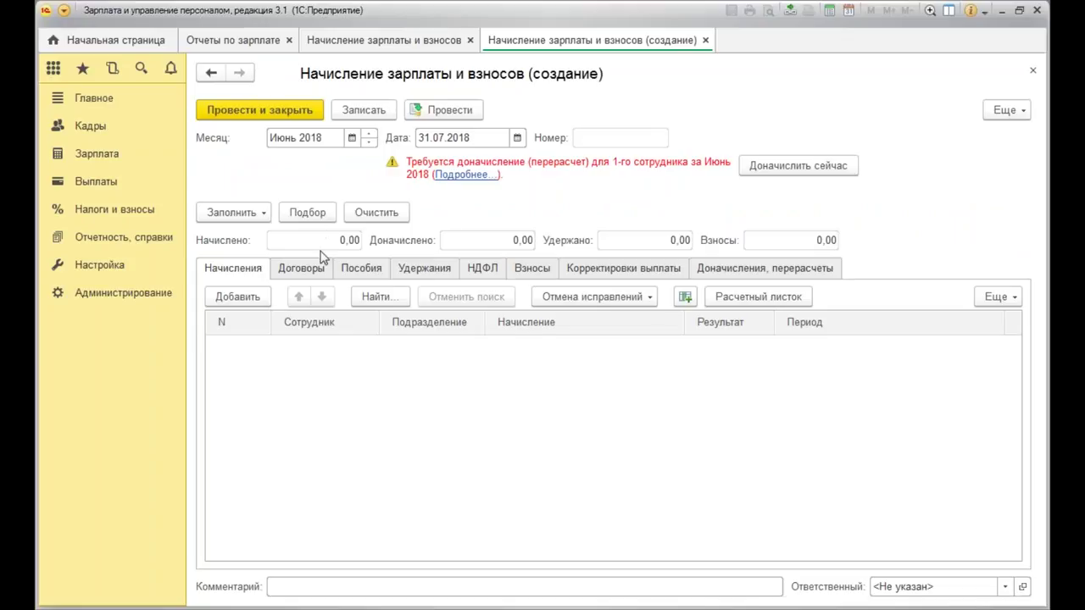
pyautogui.click(369, 133)
pyautogui.click(235, 215)
pyautogui.click(256, 236)
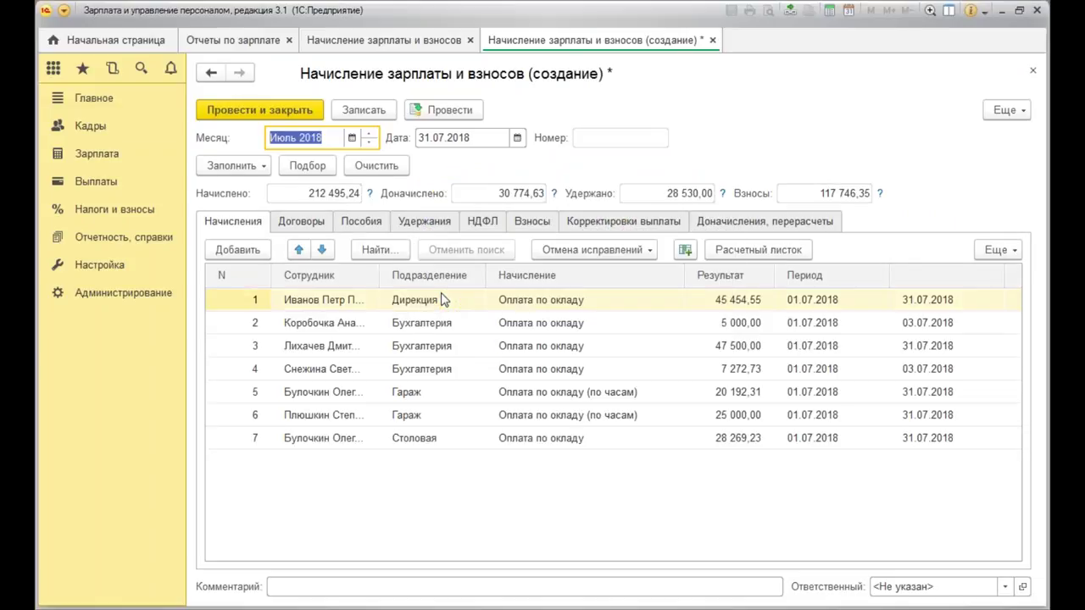
# Examine the salary amounts and periods of the accountant and the chief accountant in the July 2018 accruals.
pyautogui.click(527, 369)
pyautogui.click(519, 325)
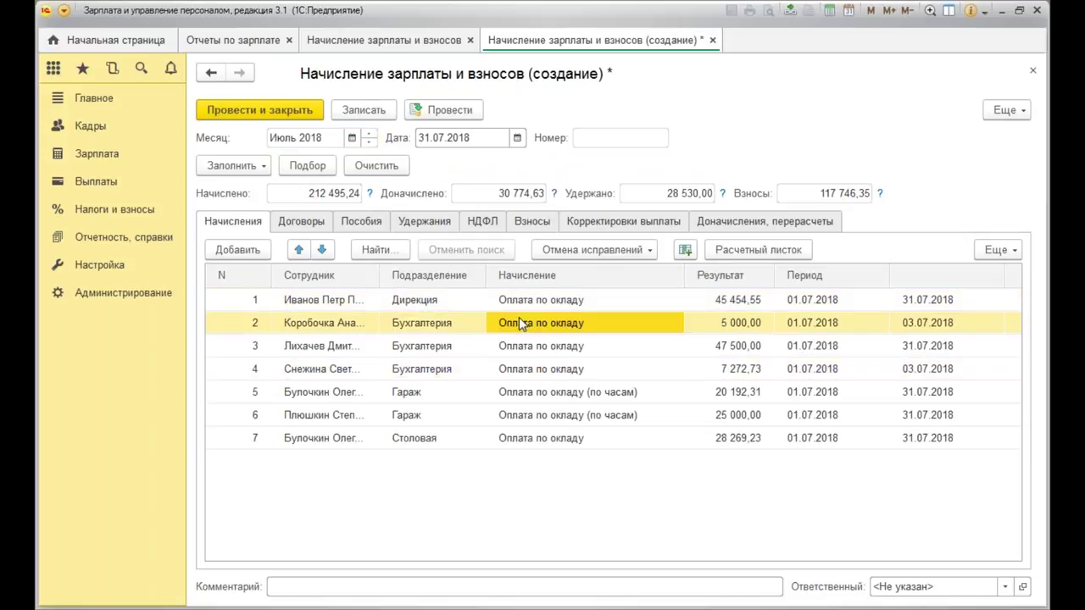
pyautogui.click(605, 369)
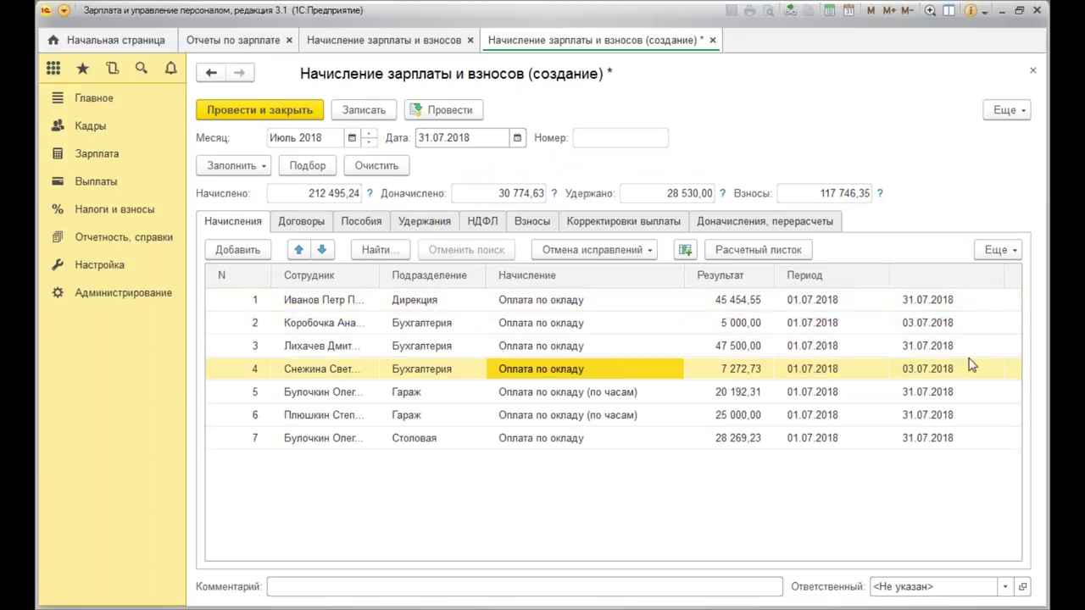
pyautogui.click(803, 329)
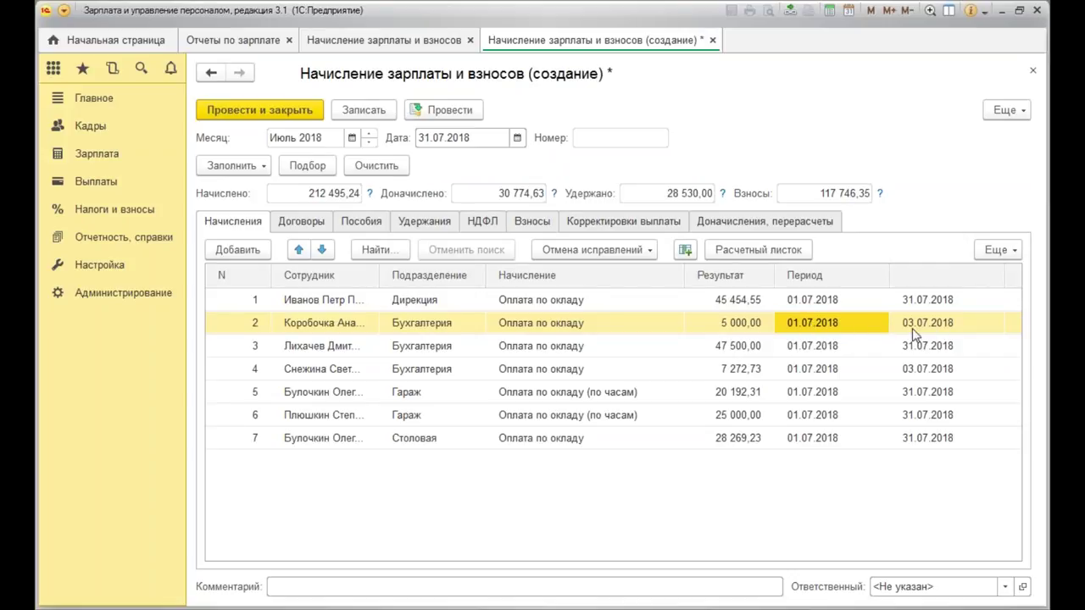
pyautogui.click(910, 373)
pyautogui.click(805, 369)
pyautogui.click(811, 319)
# Examine the child care benefit amounts and payment periods of both employees in the July 2018 accrual document.
pyautogui.click(374, 222)
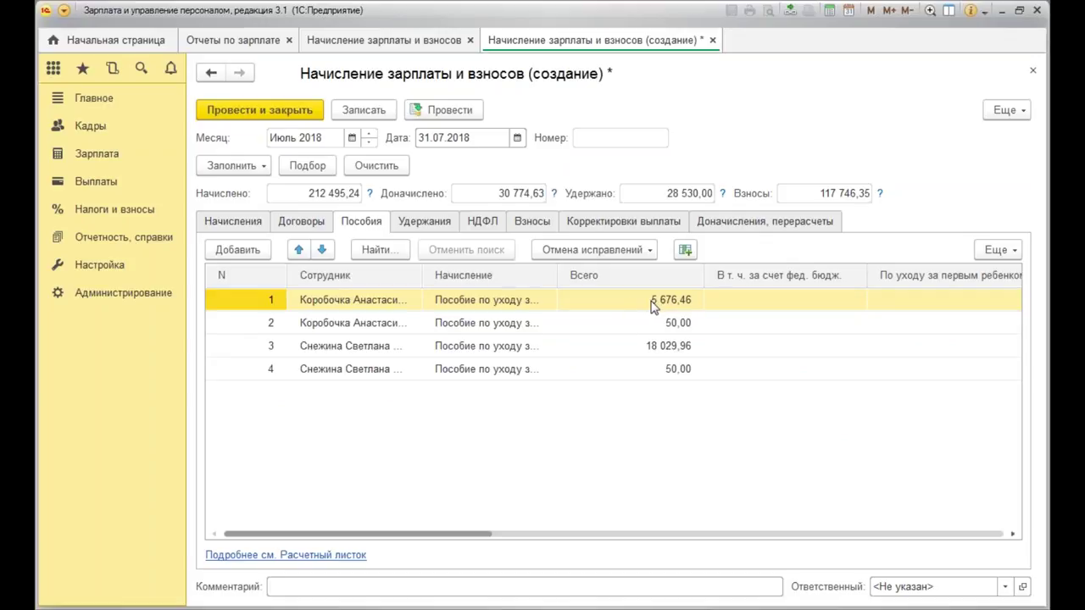
pyautogui.click(664, 324)
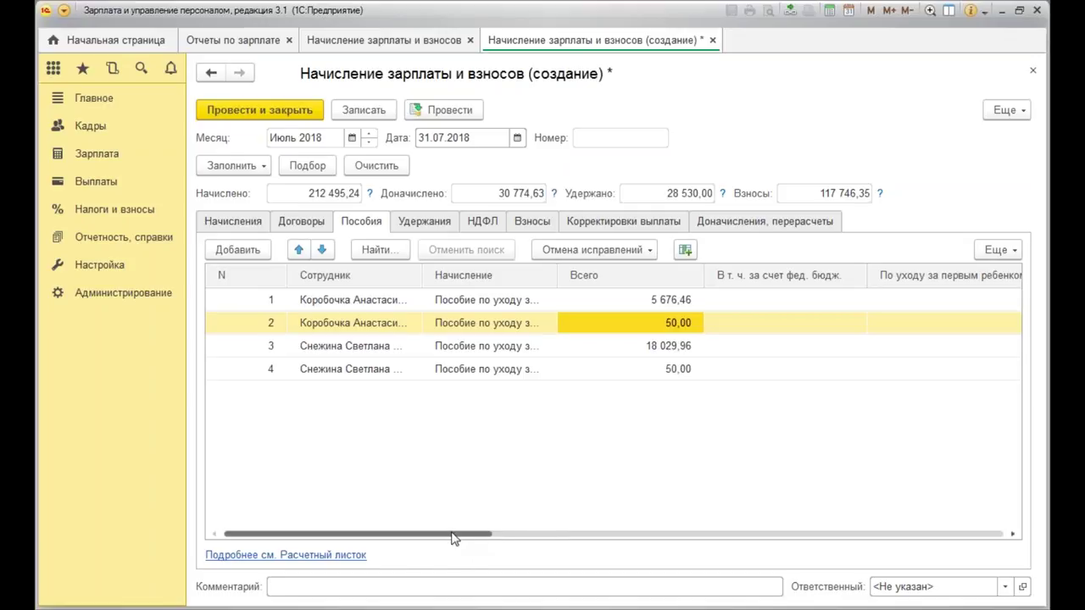
pyautogui.moveTo(453, 539); pyautogui.dragTo(853, 531)
pyautogui.click(358, 302)
pyautogui.click(470, 303)
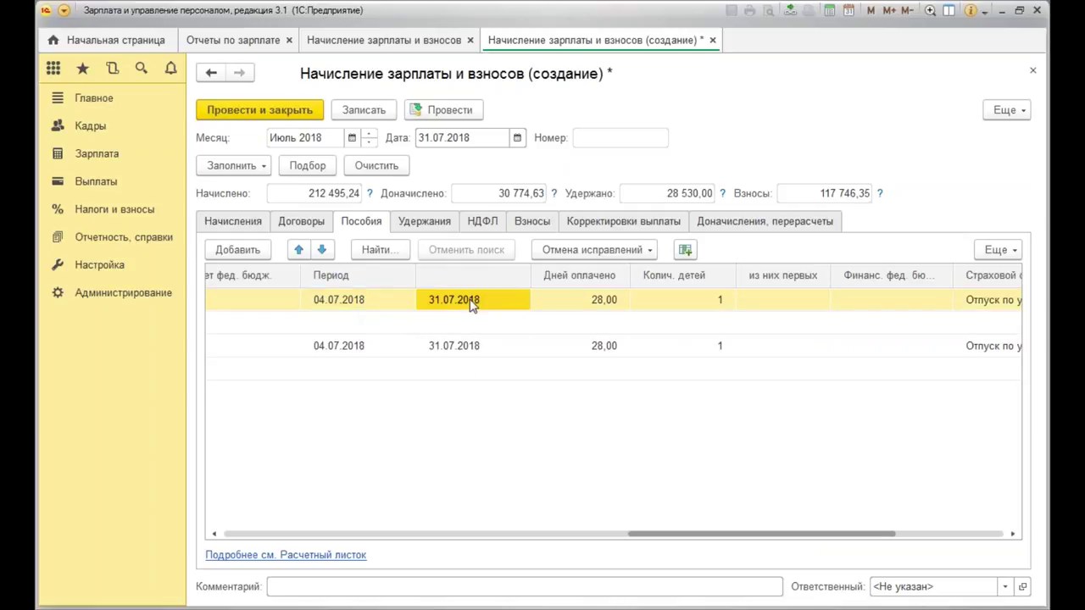
pyautogui.click(358, 345)
pyautogui.click(478, 349)
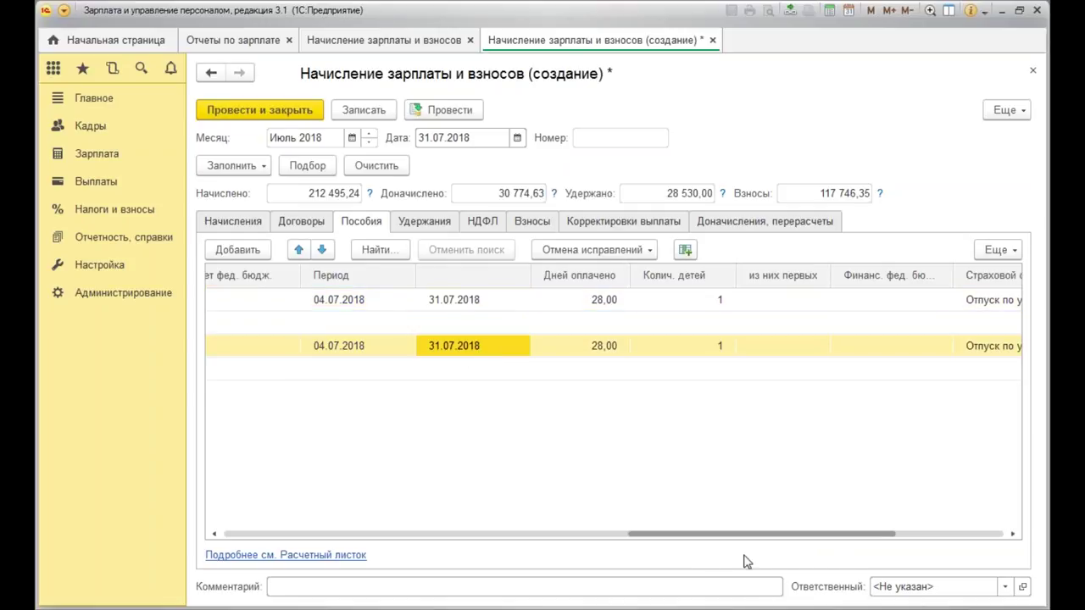
pyautogui.moveTo(743, 534); pyautogui.dragTo(872, 538)
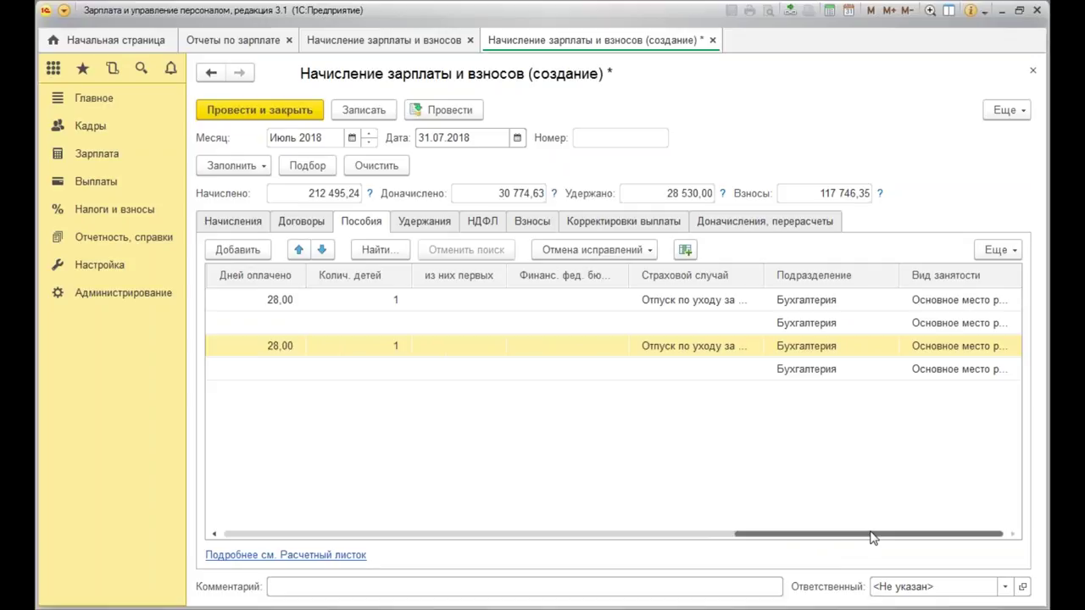
pyautogui.moveTo(867, 537); pyautogui.dragTo(271, 537)
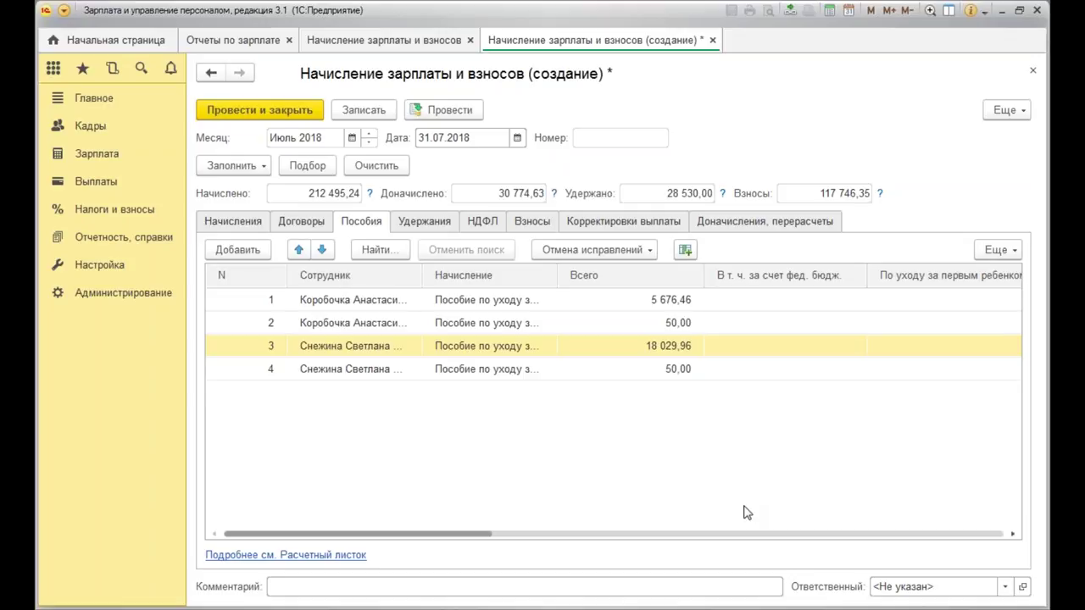
pyautogui.click(429, 302)
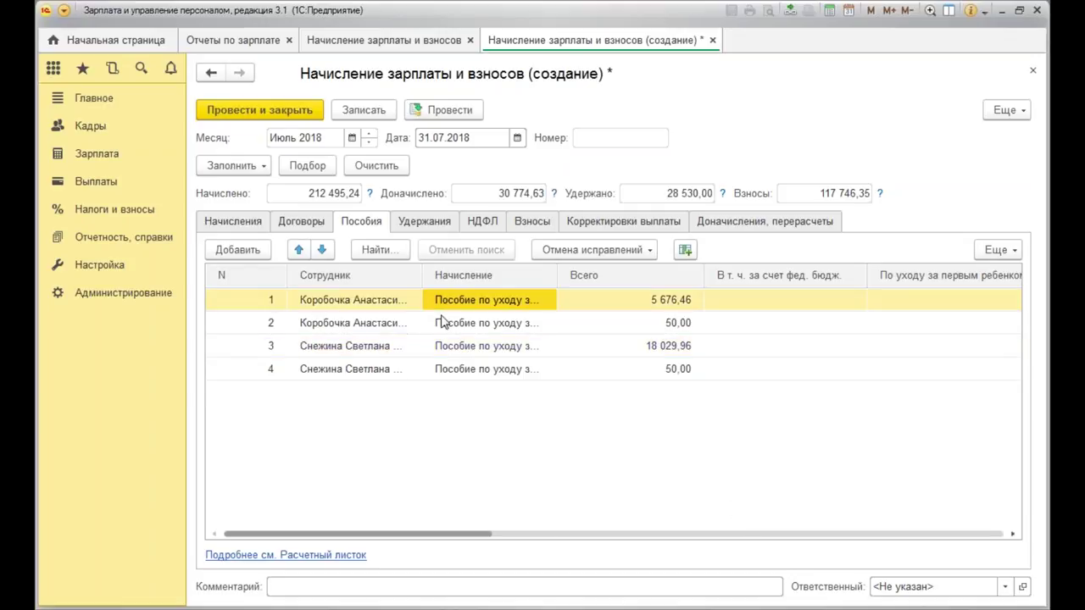
pyautogui.click(481, 349)
# Recheck the accountant's salary period and the benefit lines, and post and close the July 2018 accrual document.
pyautogui.click(235, 223)
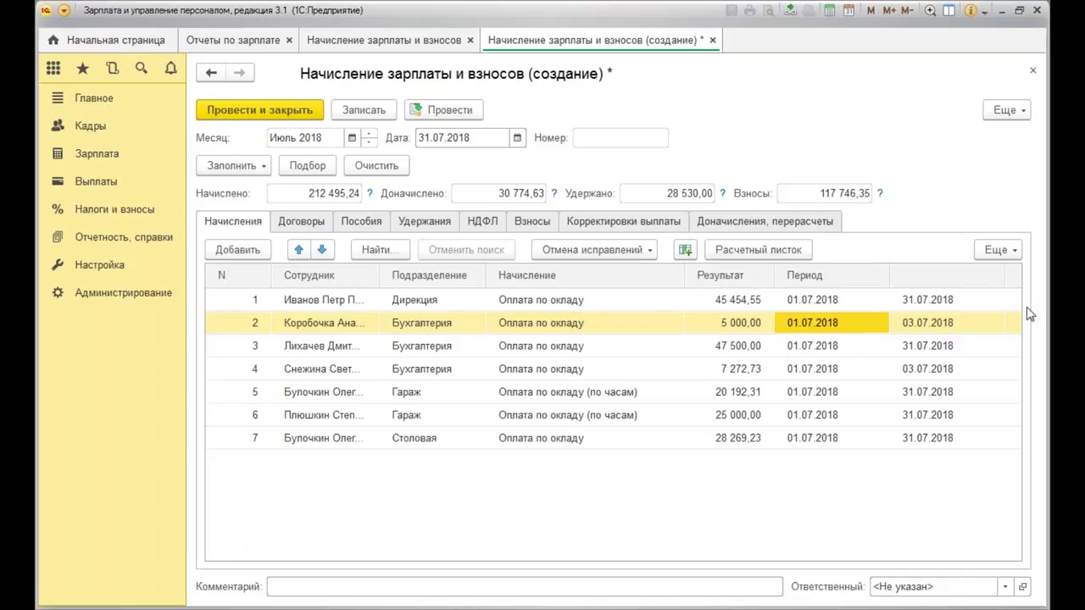
pyautogui.click(941, 324)
pyautogui.click(814, 331)
pyautogui.click(942, 328)
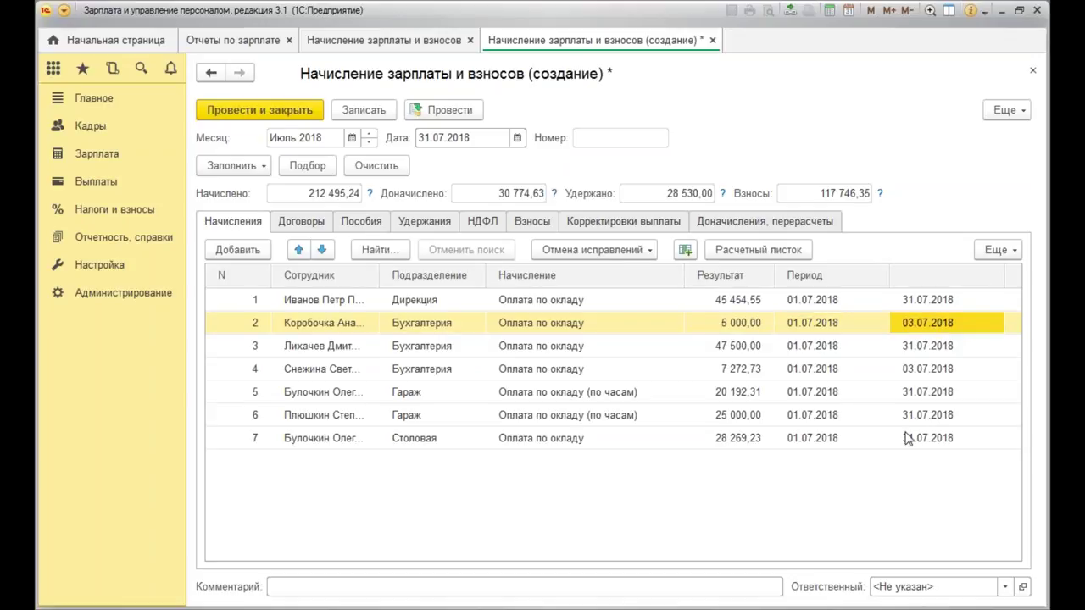
pyautogui.click(356, 227)
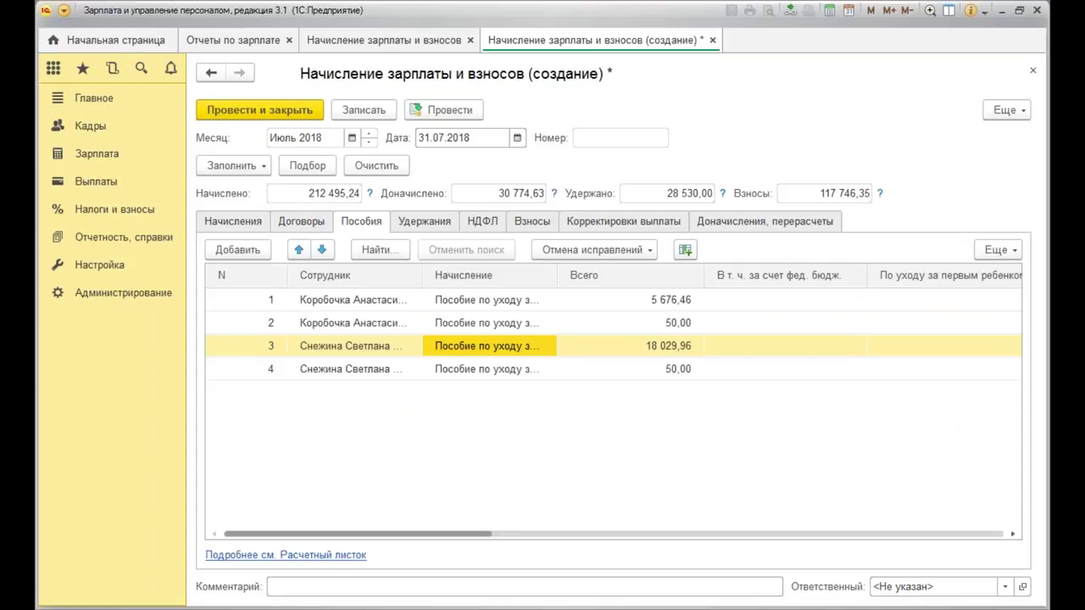
pyautogui.click(262, 116)
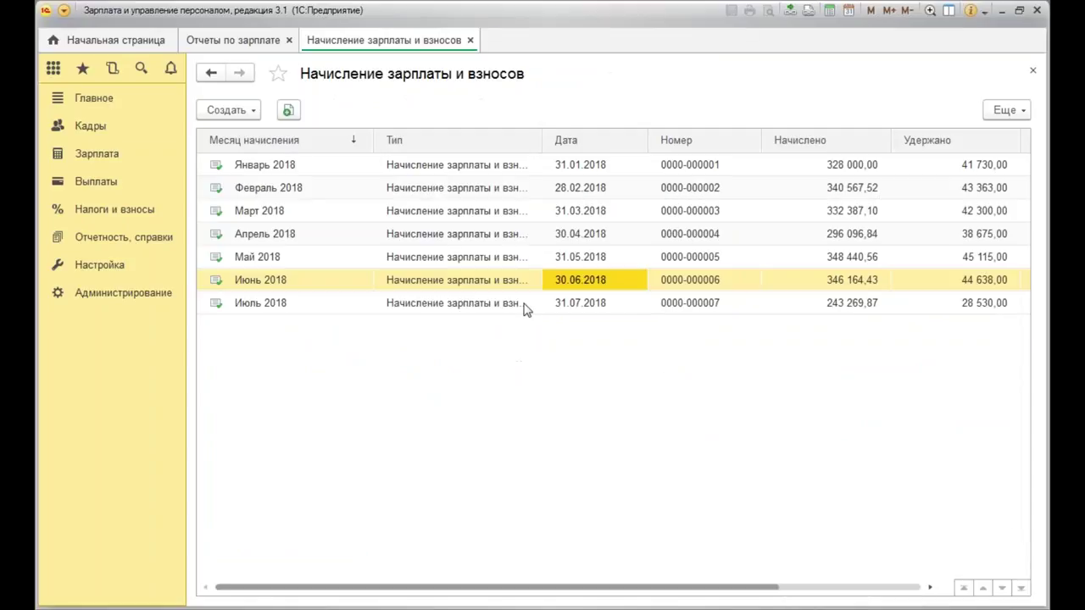
# Create another salary and contributions accrual document with the month August 2018 and the date 31.08.2018.
pyautogui.click(339, 308)
pyautogui.click(231, 111)
pyautogui.click(254, 134)
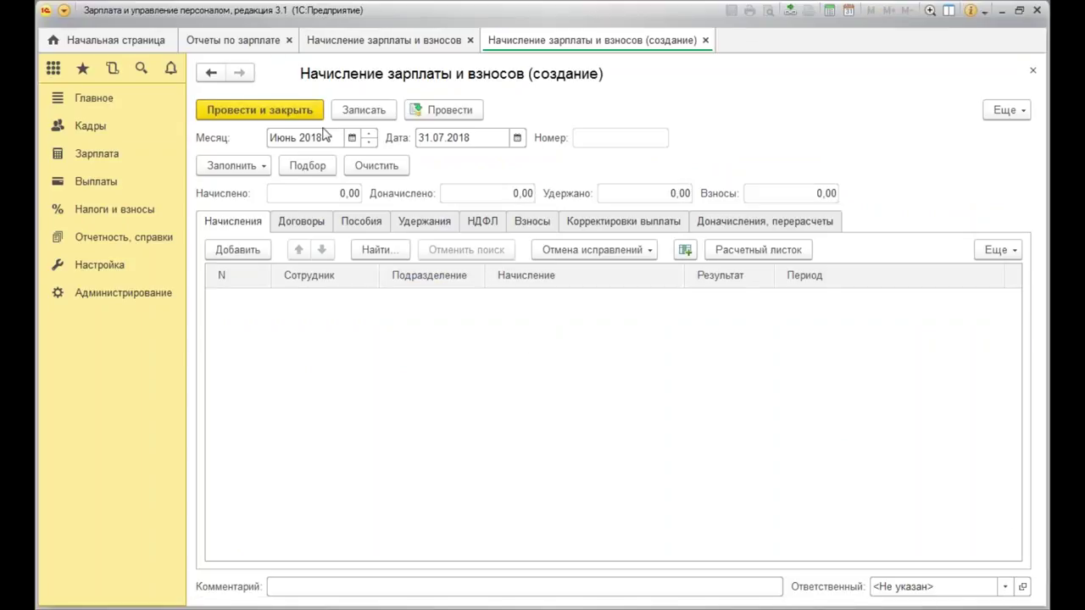
pyautogui.click(369, 133)
pyautogui.click(370, 134)
pyautogui.click(517, 137)
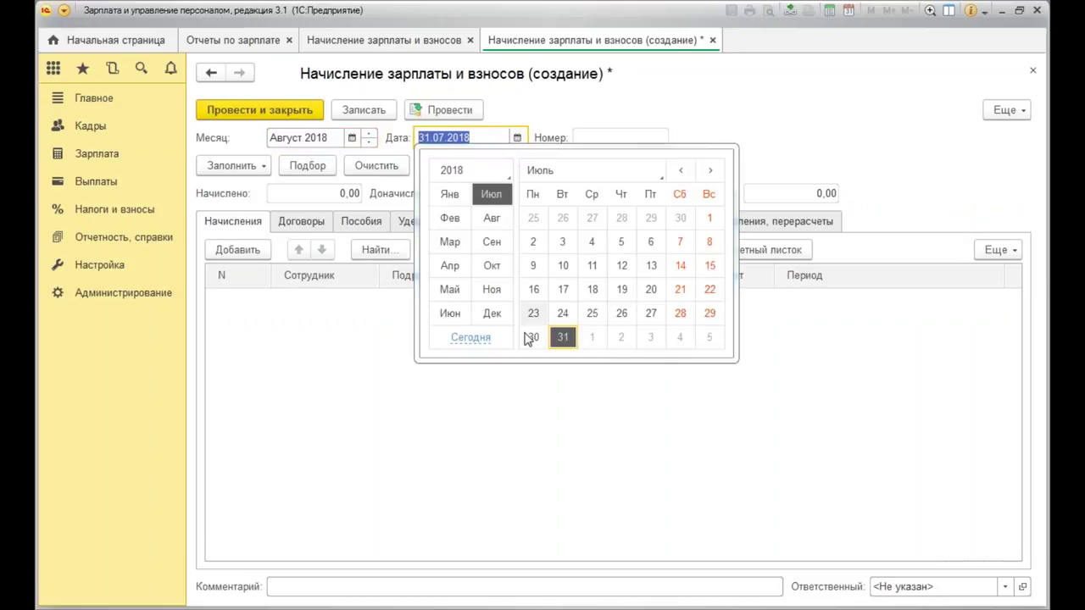
pyautogui.click(491, 217)
pyautogui.click(651, 313)
# Fill the August 2018 accrual document, check its child care benefit lines, and post and close it.
pyautogui.click(231, 165)
pyautogui.click(233, 187)
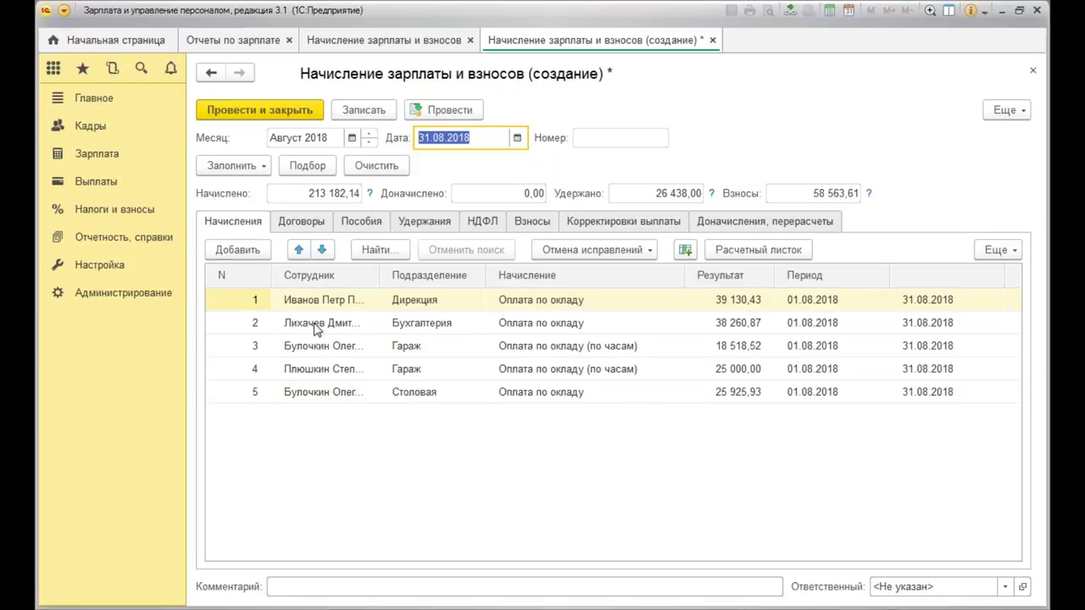
pyautogui.click(381, 229)
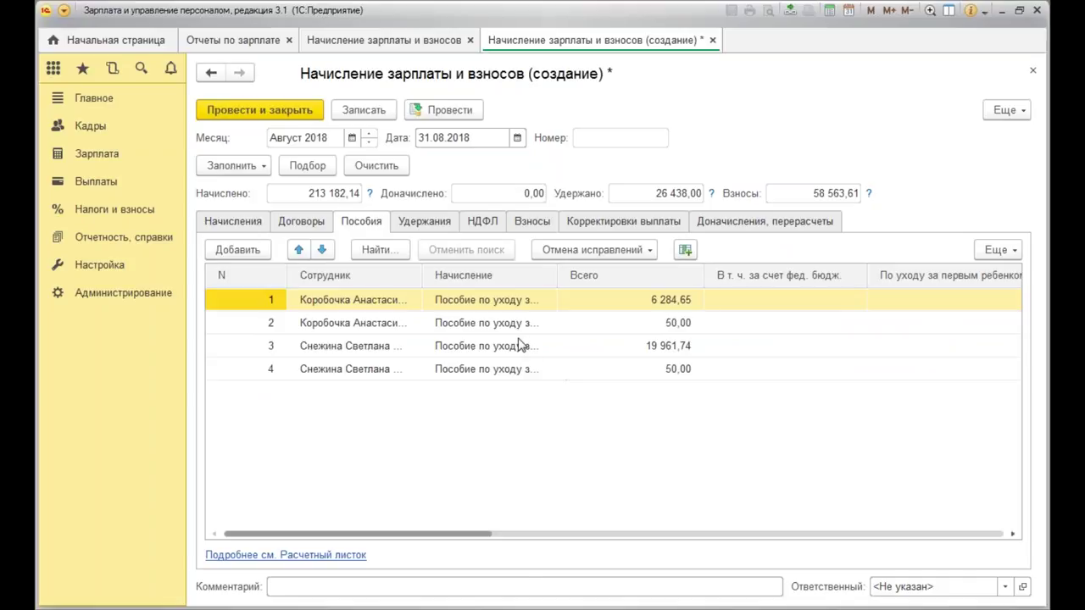
pyautogui.moveTo(467, 535); pyautogui.dragTo(288, 518)
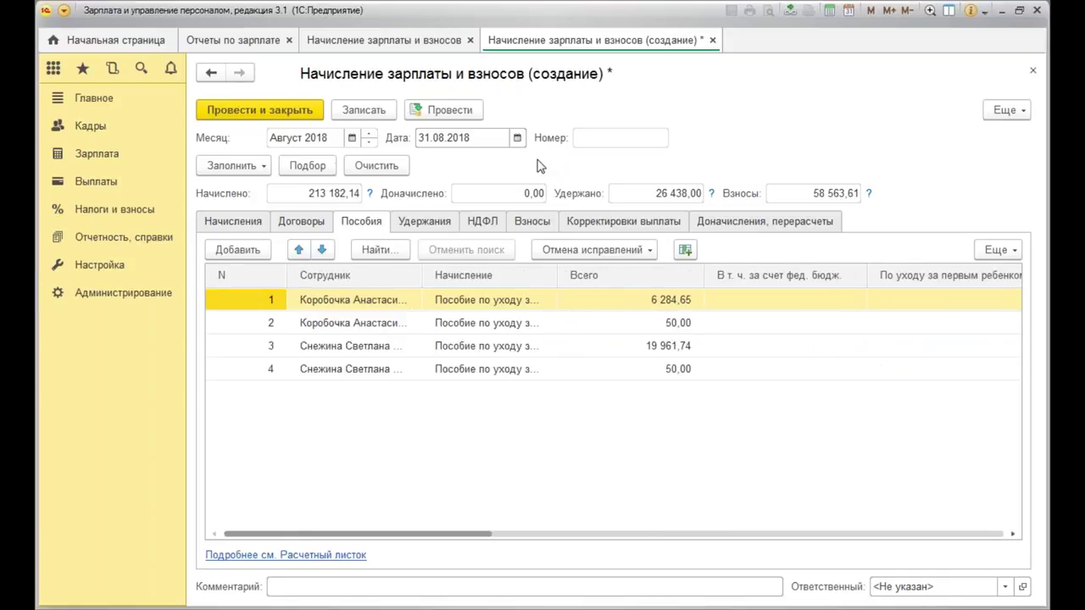
pyautogui.click(259, 111)
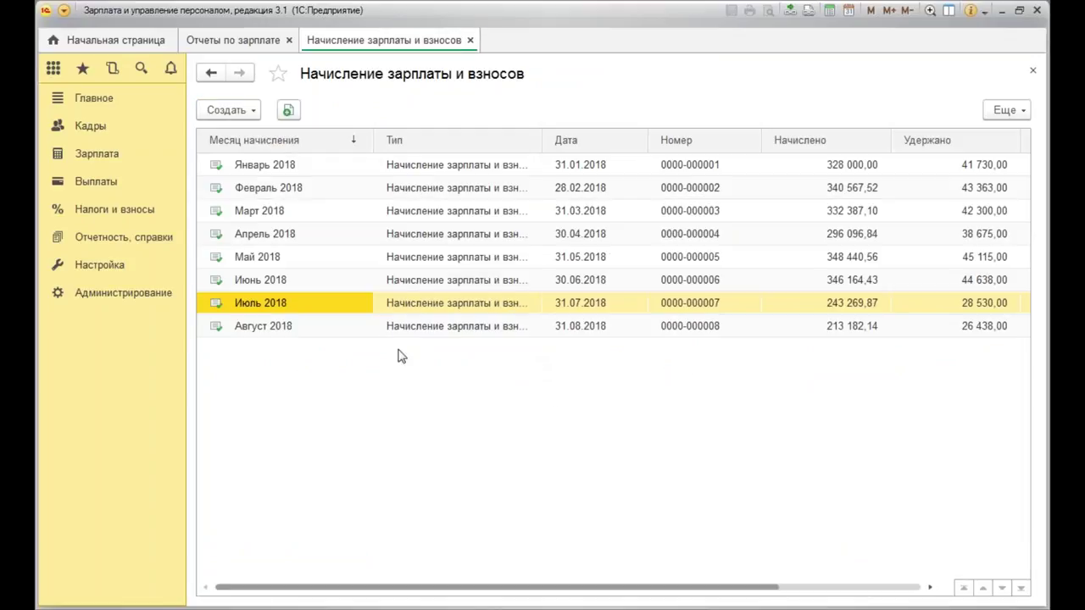
# Close the salary accrual list and the salary reports, and open the child care leave list.
pyautogui.click(601, 327)
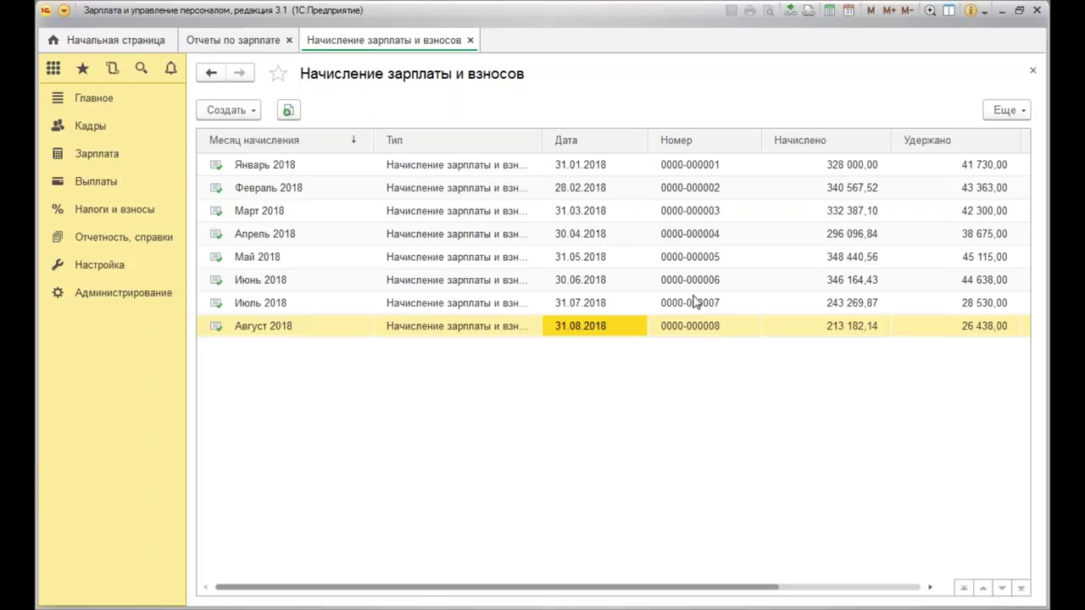
pyautogui.click(471, 39)
pyautogui.click(288, 40)
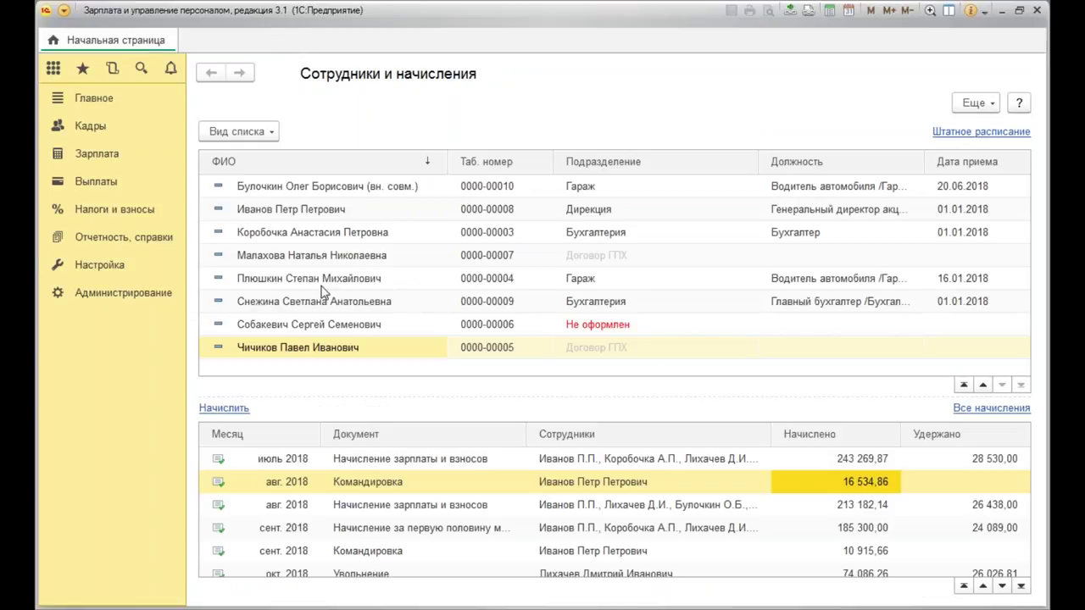
pyautogui.click(93, 157)
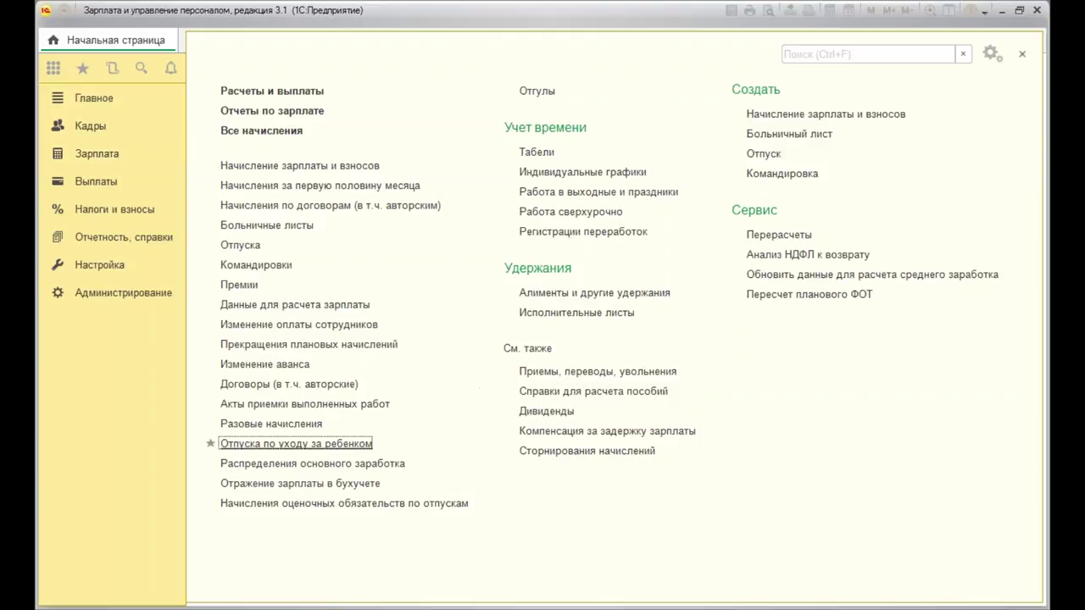
pyautogui.click(222, 444)
# View the document types that can be created, open a blank return from child care leave document and close it unsaved.
pyautogui.click(229, 139)
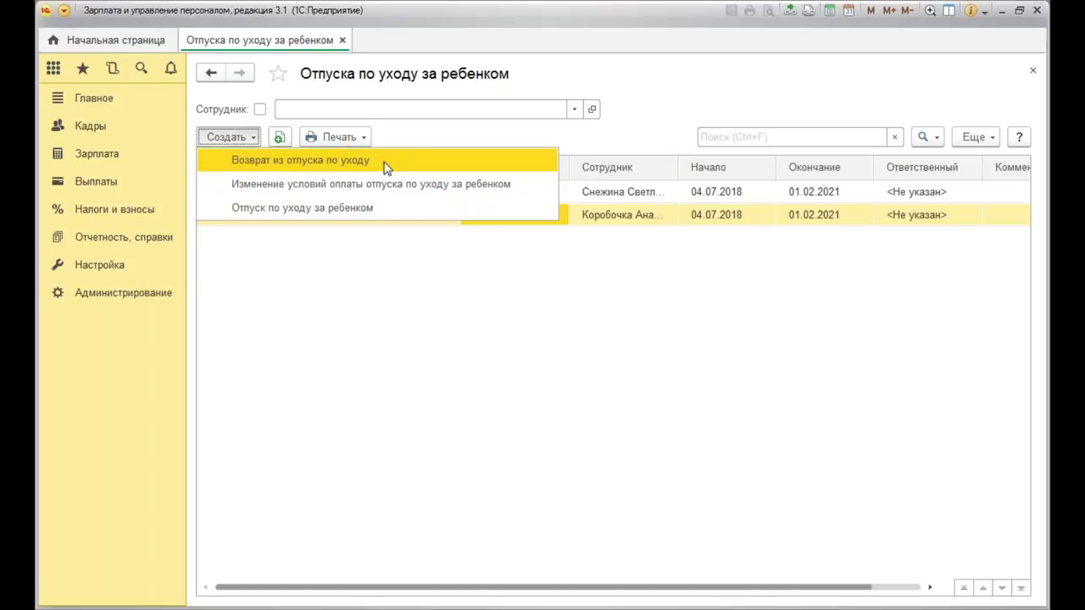
pyautogui.click(747, 194)
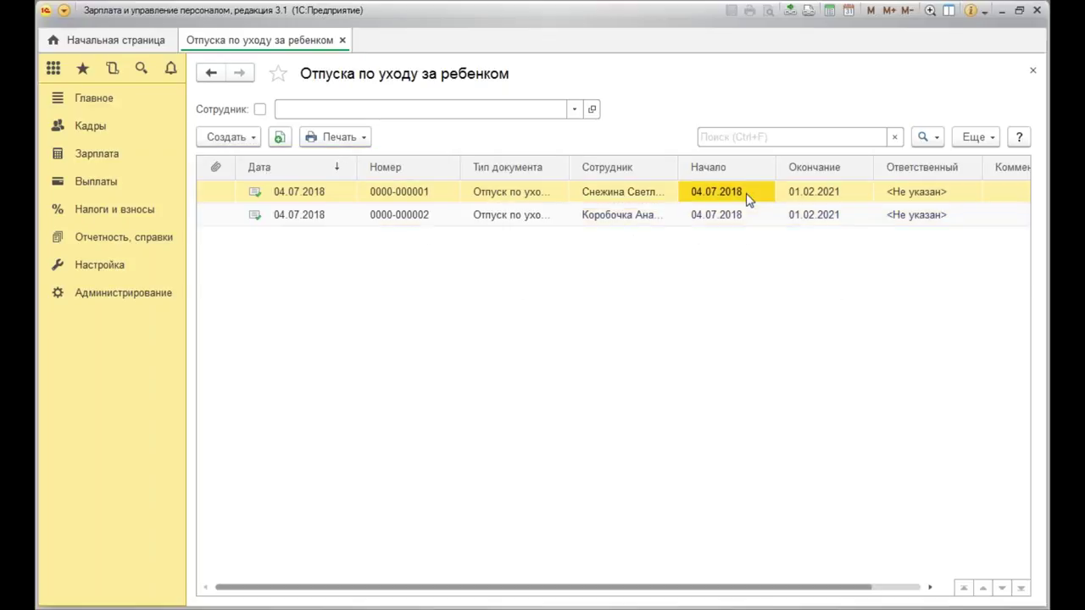
pyautogui.click(408, 201)
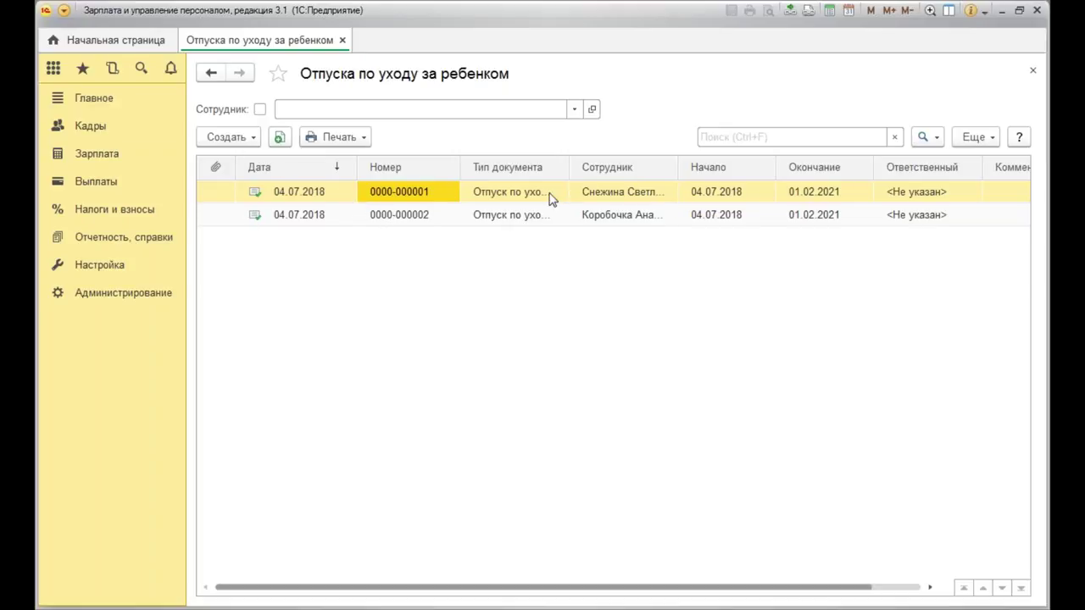
pyautogui.click(250, 138)
pyautogui.click(281, 168)
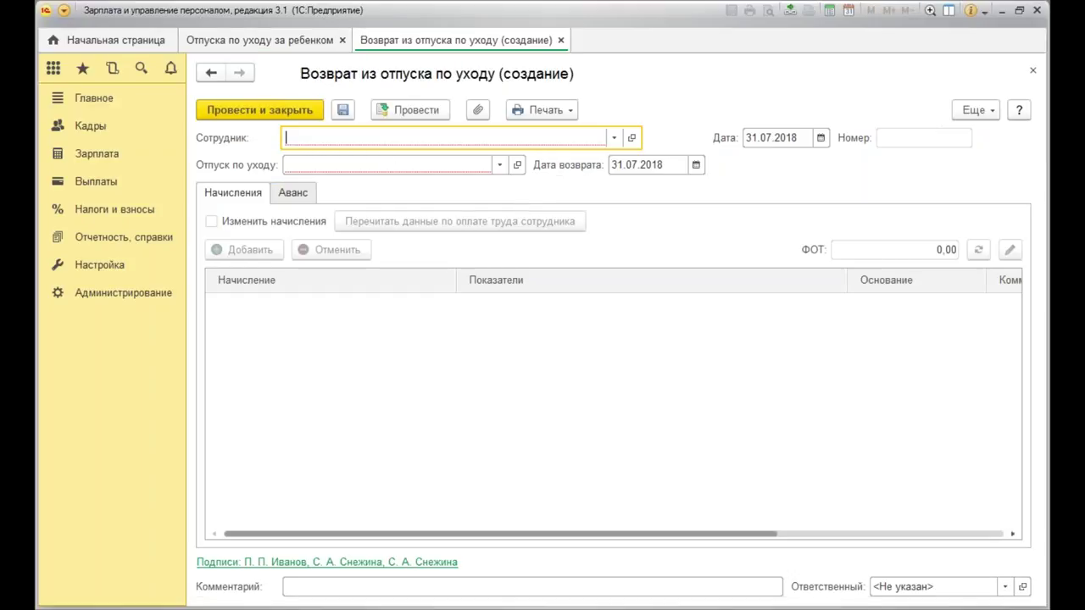
pyautogui.click(559, 41)
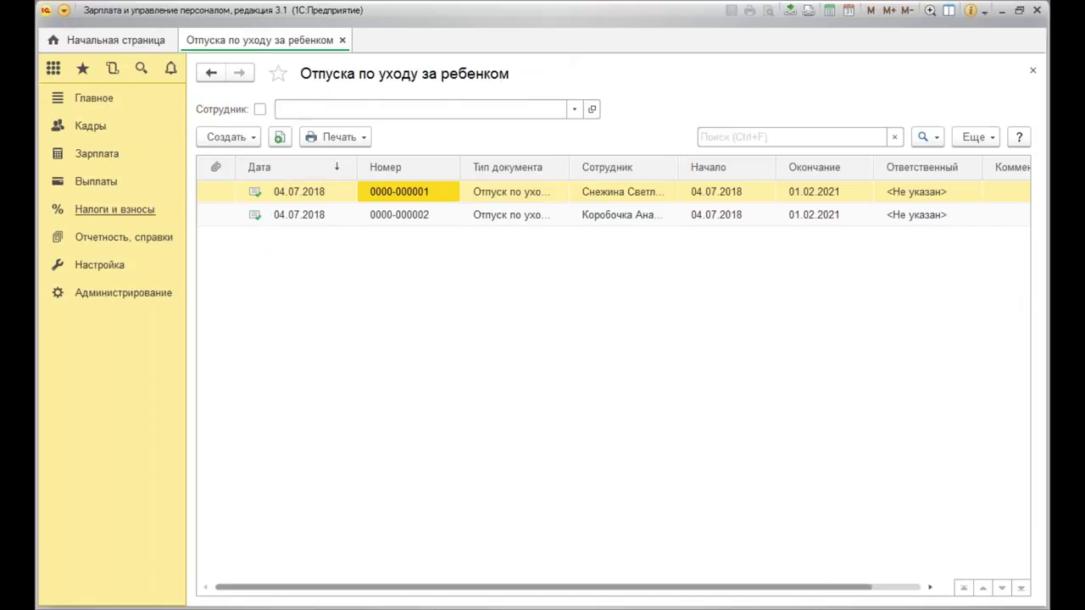
pyautogui.doubleClick(553, 192)
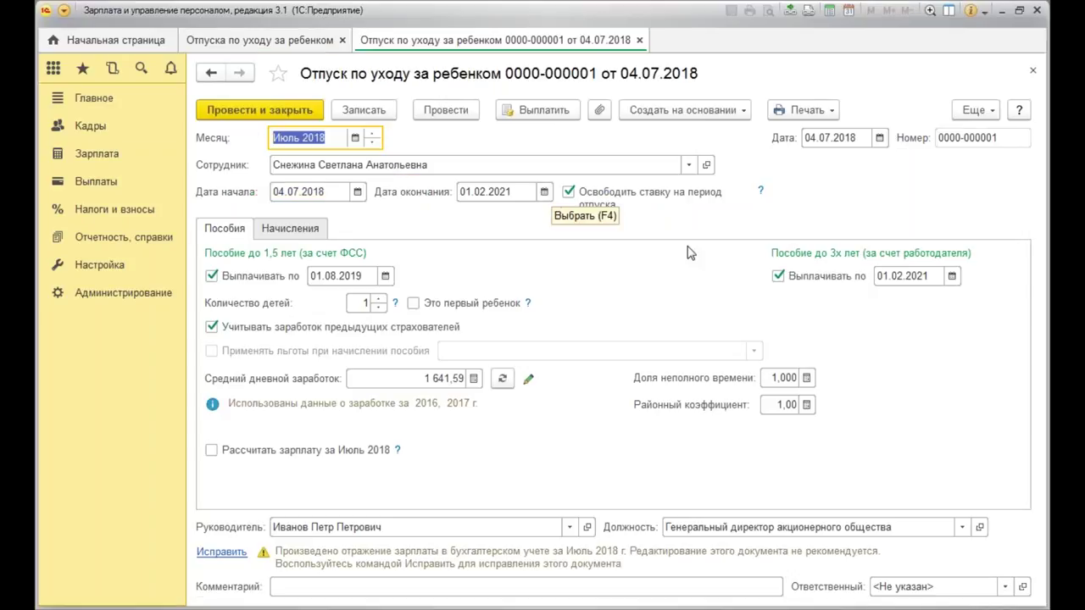
pyautogui.click(685, 114)
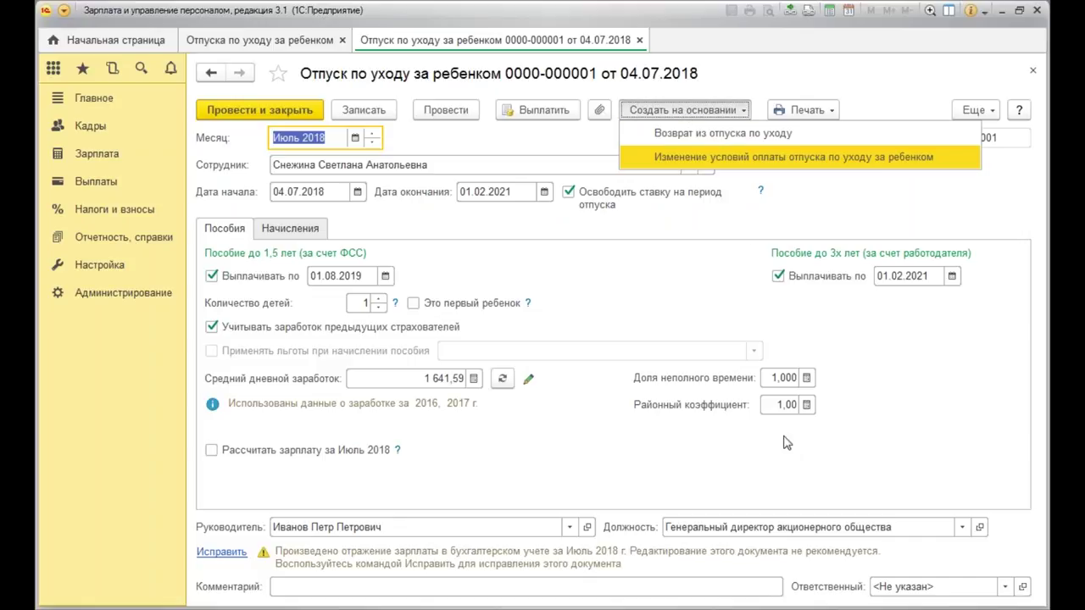
pyautogui.click(639, 40)
pyautogui.click(225, 138)
pyautogui.click(254, 167)
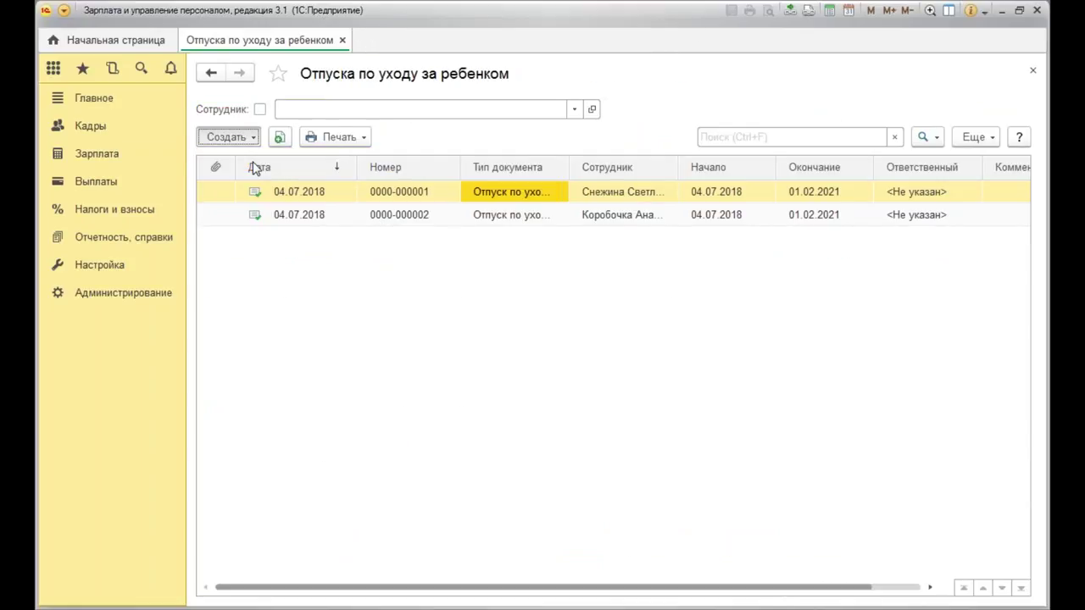
pyautogui.click(614, 137)
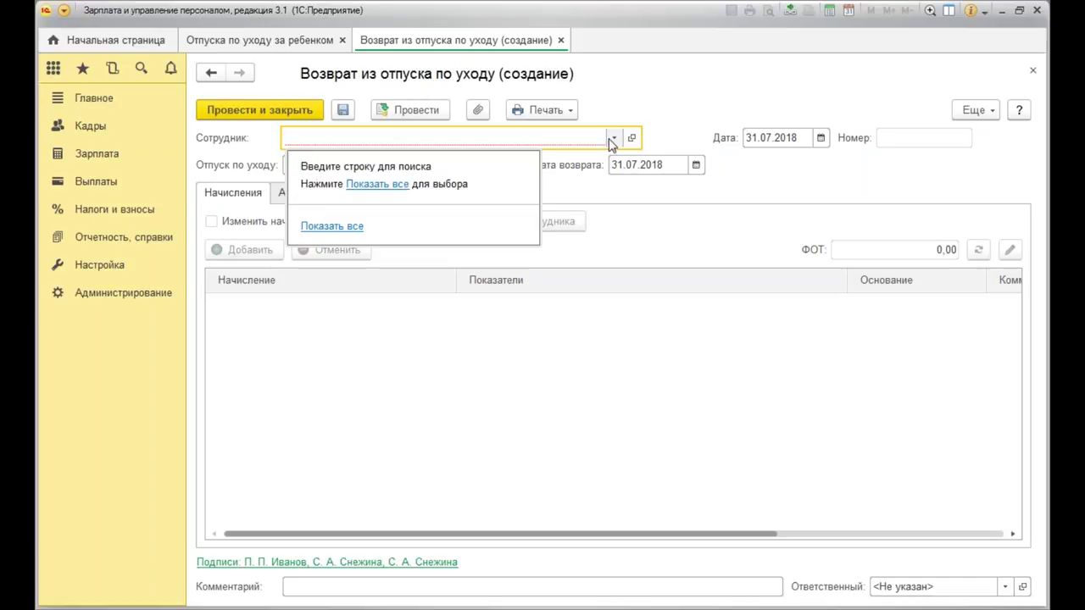
pyautogui.click(389, 185)
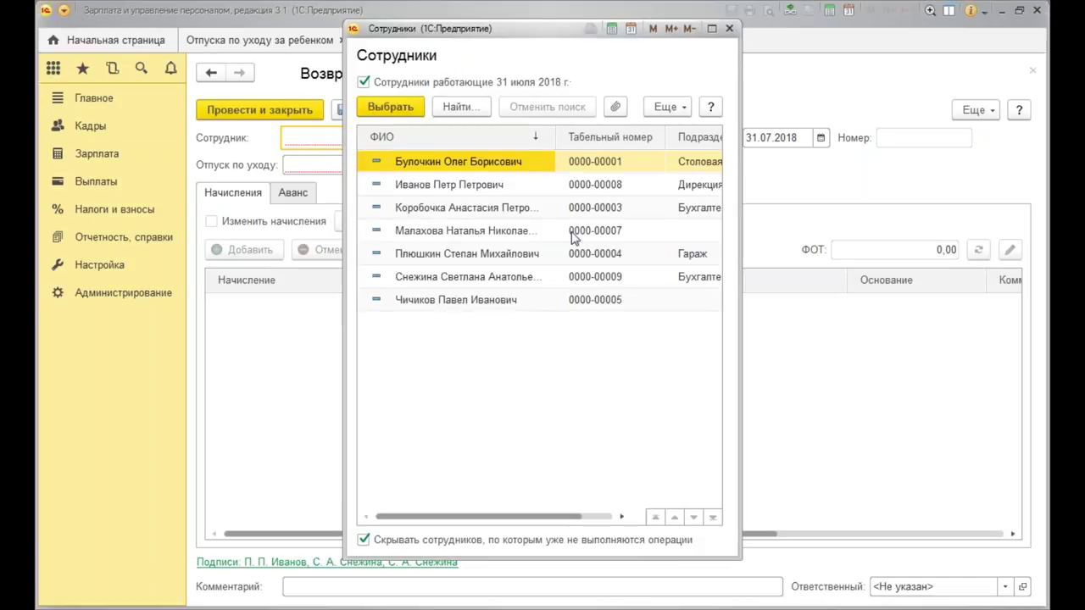
pyautogui.doubleClick(470, 276)
pyautogui.click(386, 170)
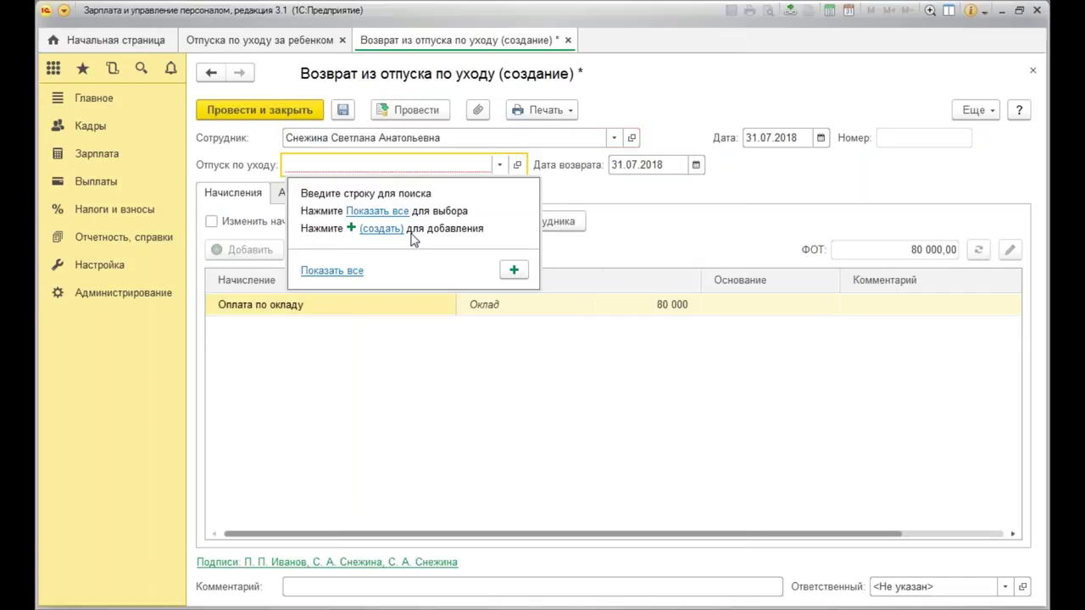
pyautogui.click(1032, 71)
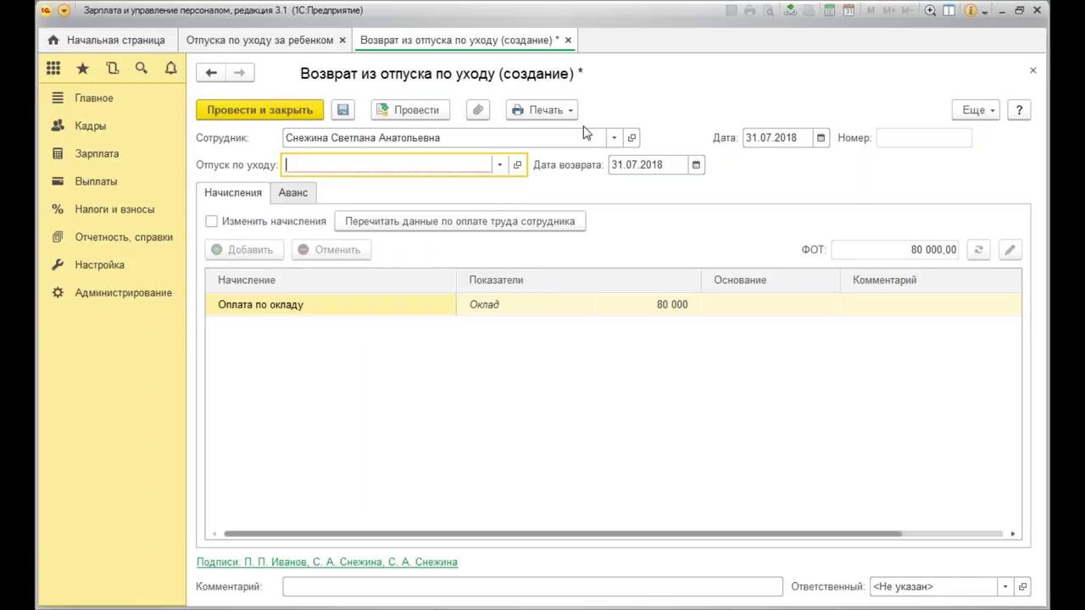
pyautogui.click(1032, 71)
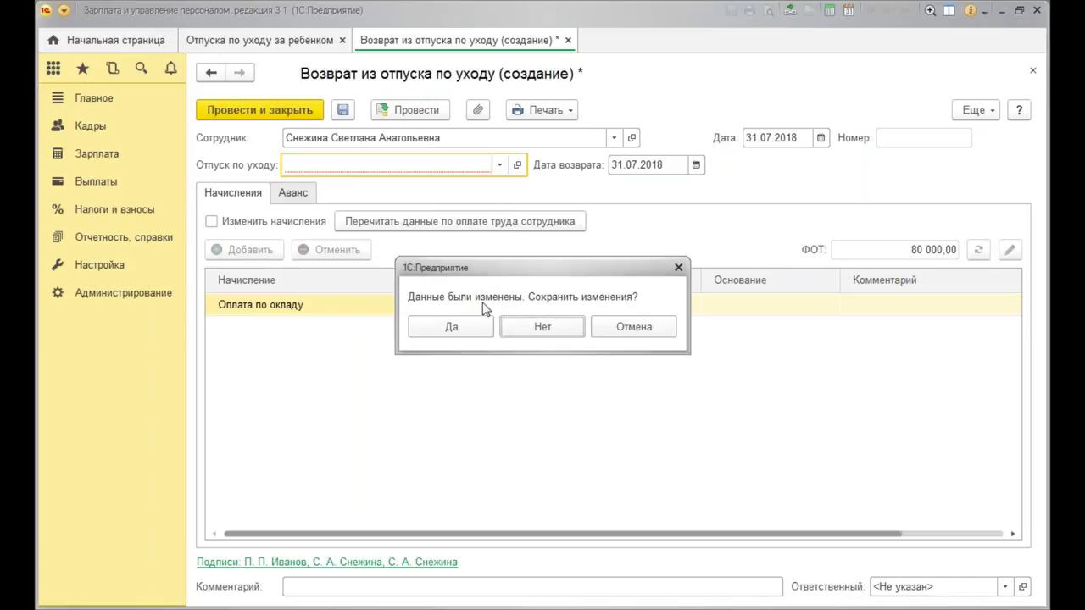
pyautogui.click(542, 327)
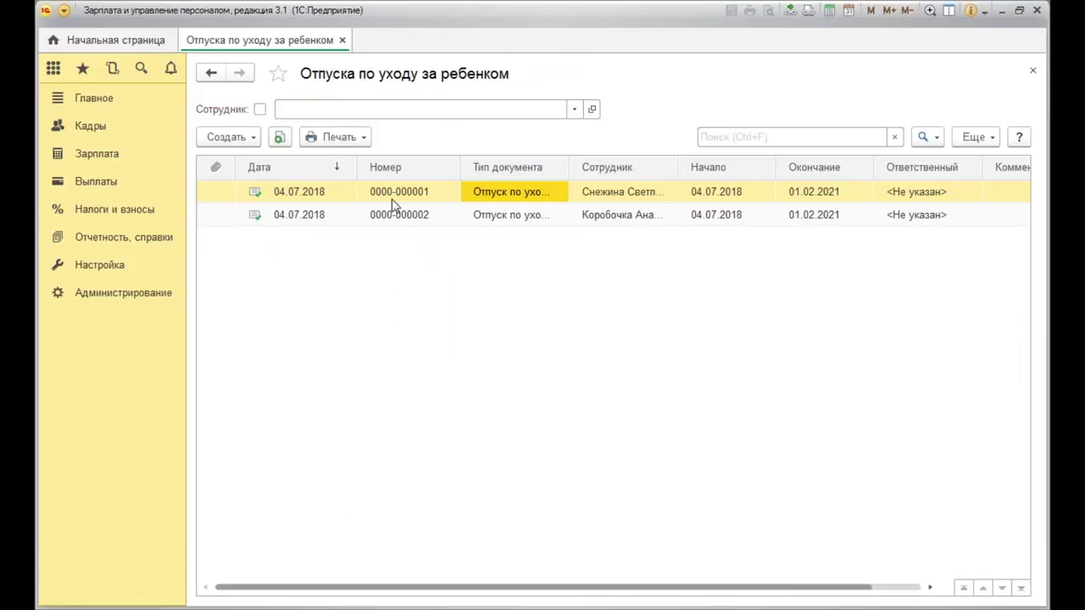
pyautogui.doubleClick(543, 194)
pyautogui.click(682, 110)
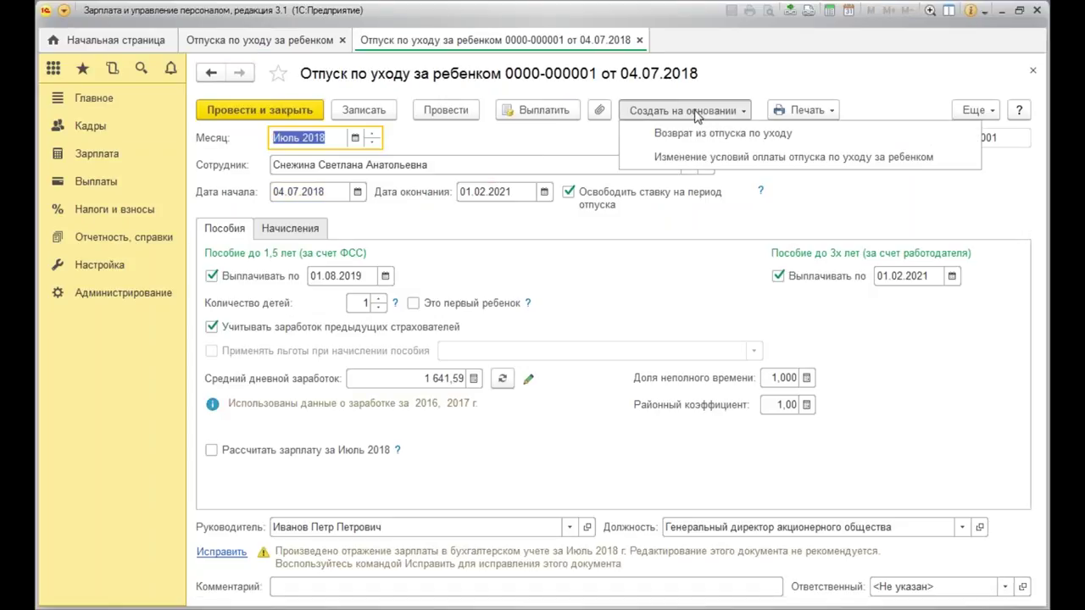
pyautogui.click(726, 139)
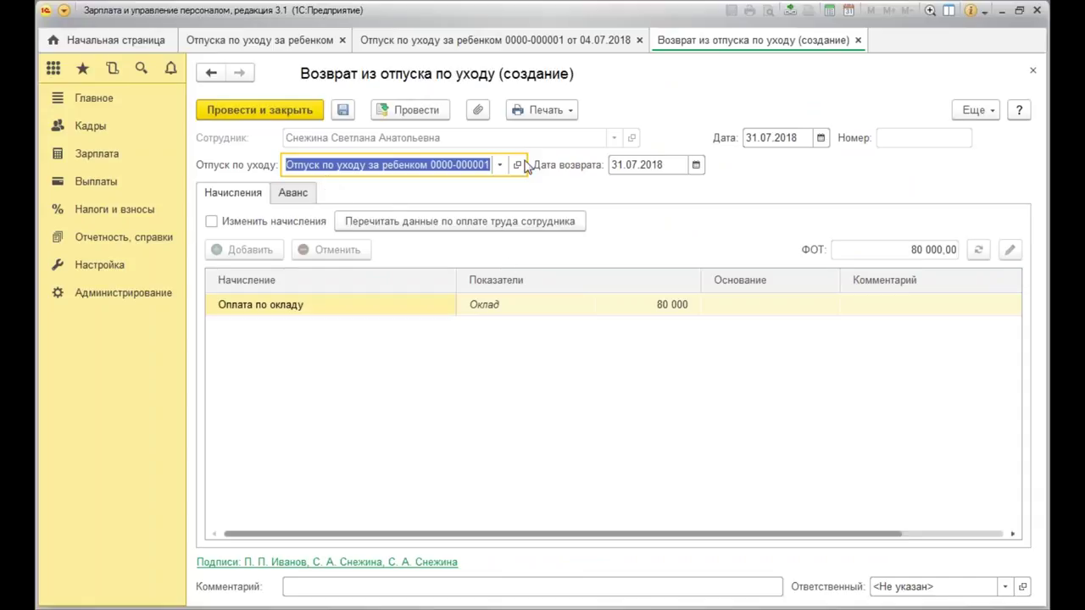
# Set both the document date and the return date of the return from leave to 13.09.2018.
pyautogui.click(820, 138)
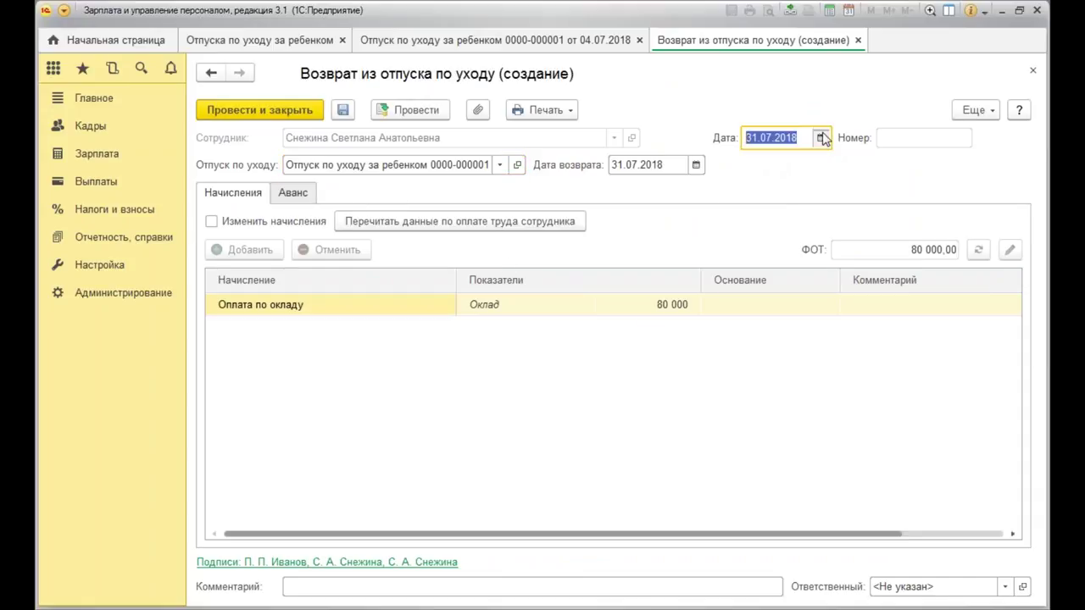
pyautogui.click(805, 242)
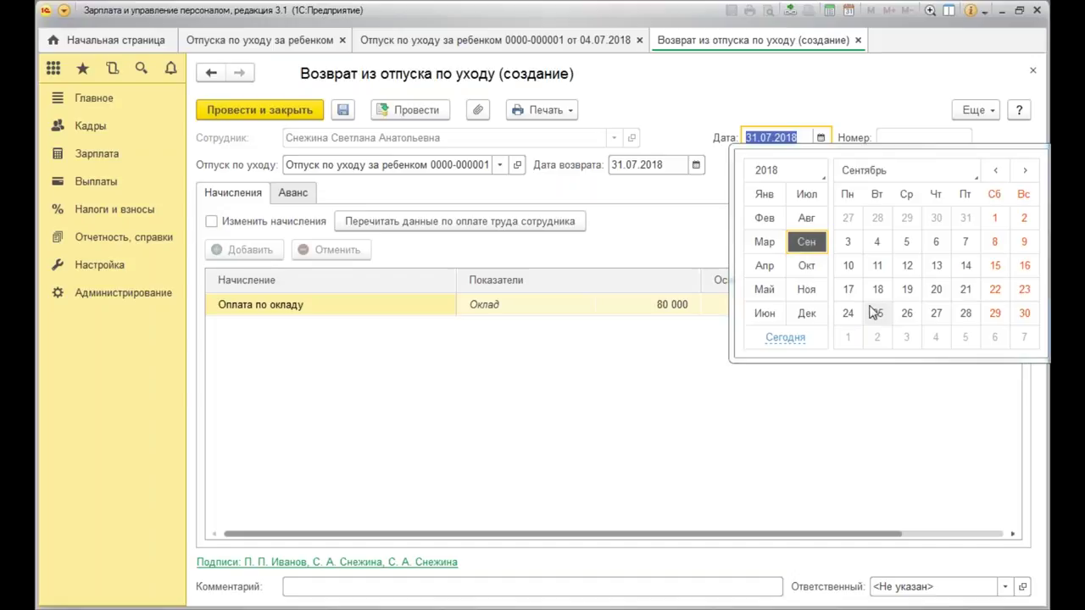
pyautogui.click(936, 265)
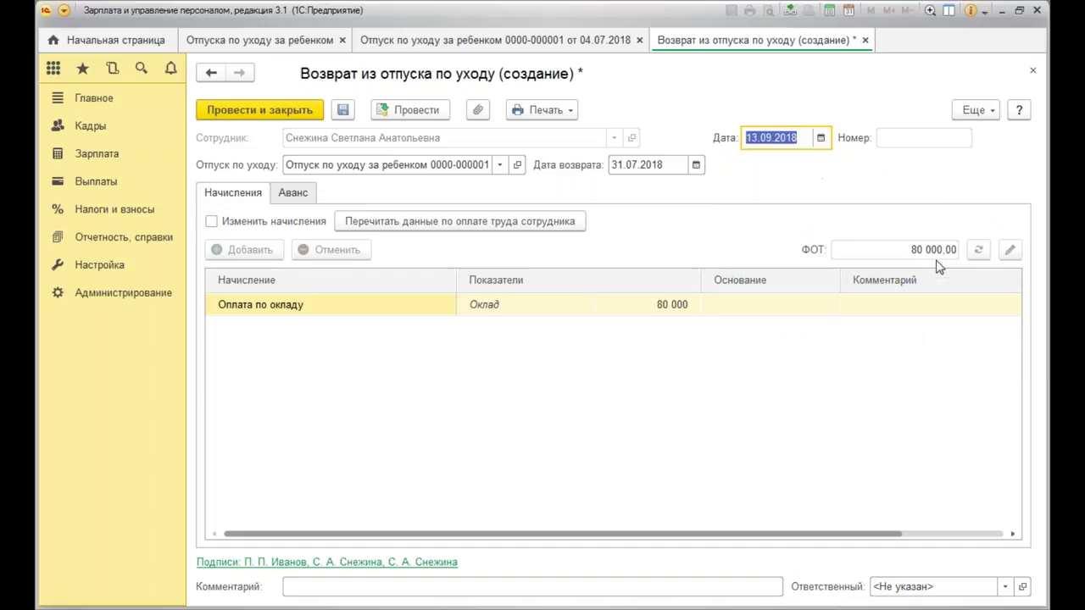
pyautogui.click(820, 139)
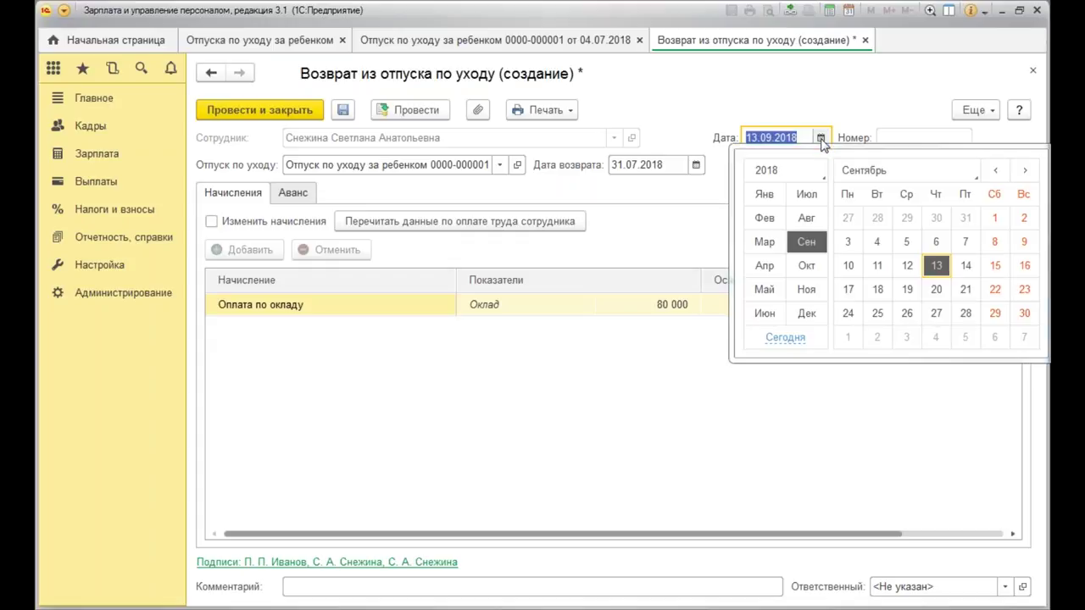
pyautogui.click(820, 139)
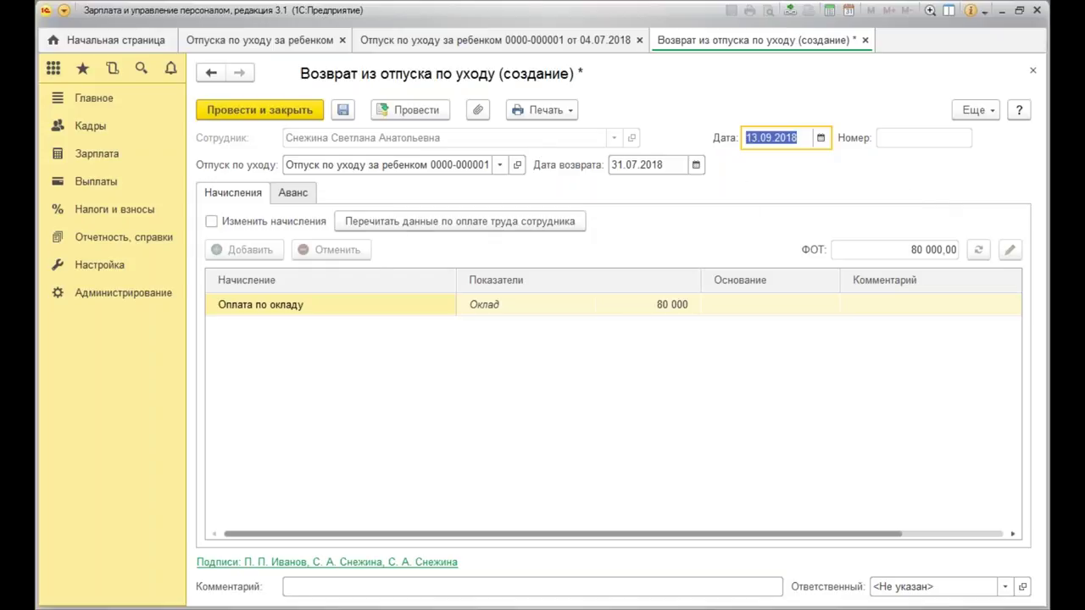
pyautogui.click(695, 165)
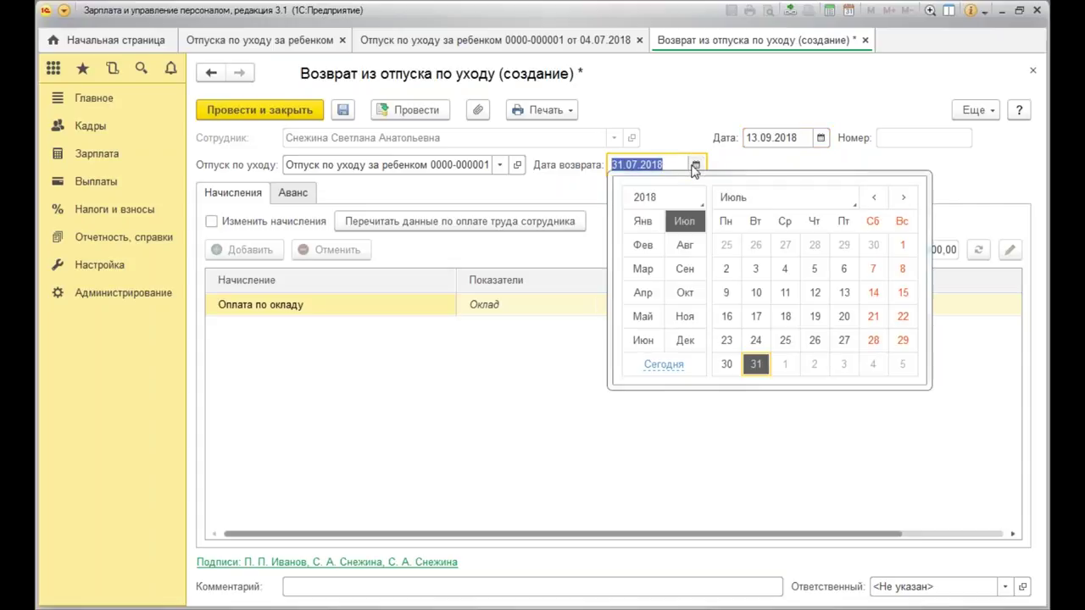
pyautogui.click(685, 268)
pyautogui.click(810, 292)
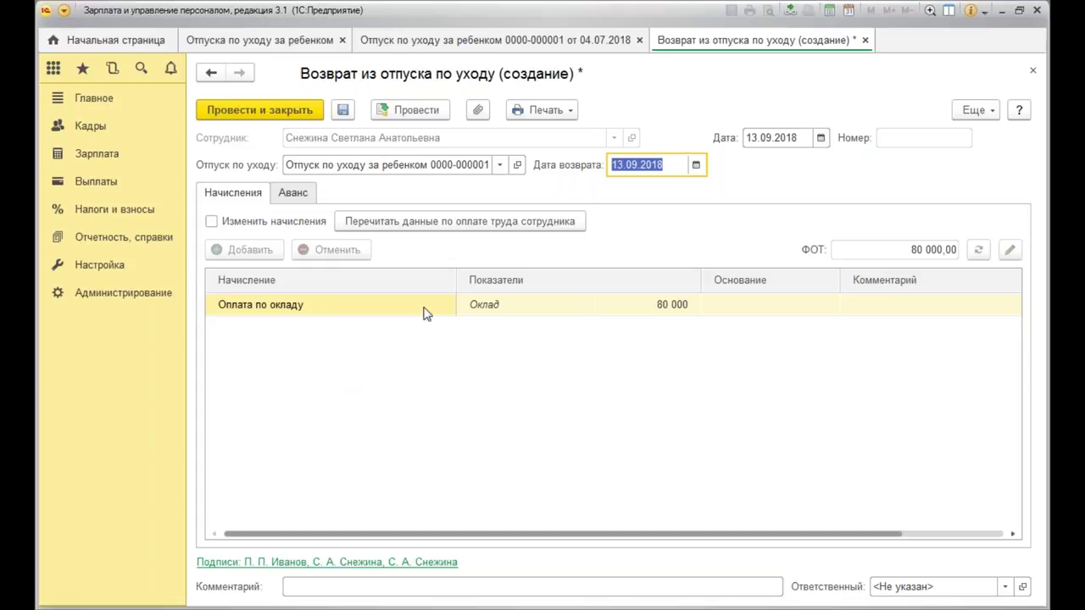
# Enable changing the accruals in the return document and reread the employee's pay data.
pyautogui.click(212, 222)
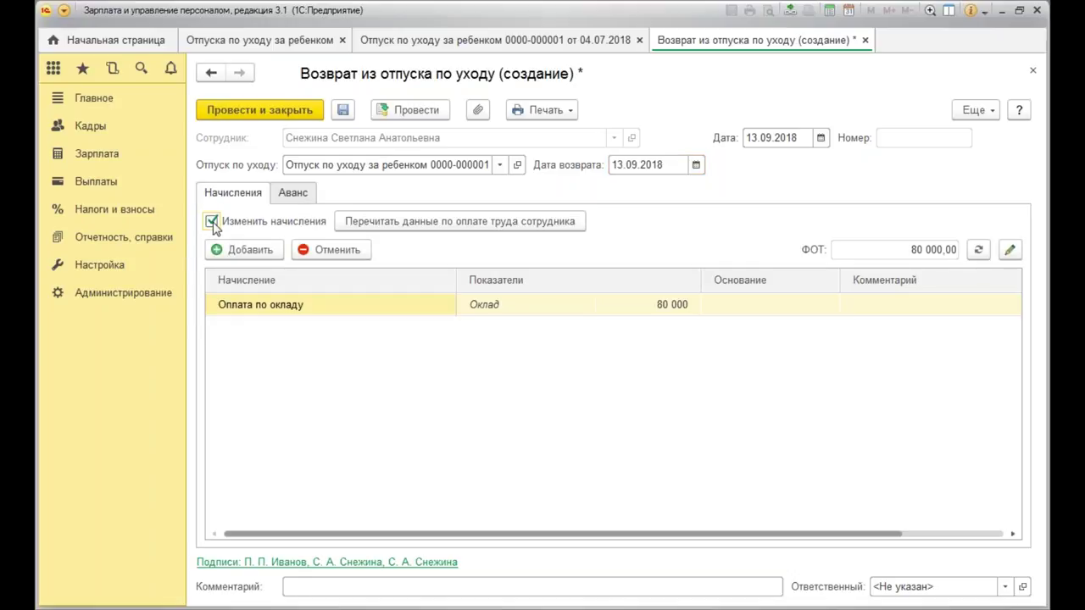
pyautogui.click(478, 226)
pyautogui.click(497, 329)
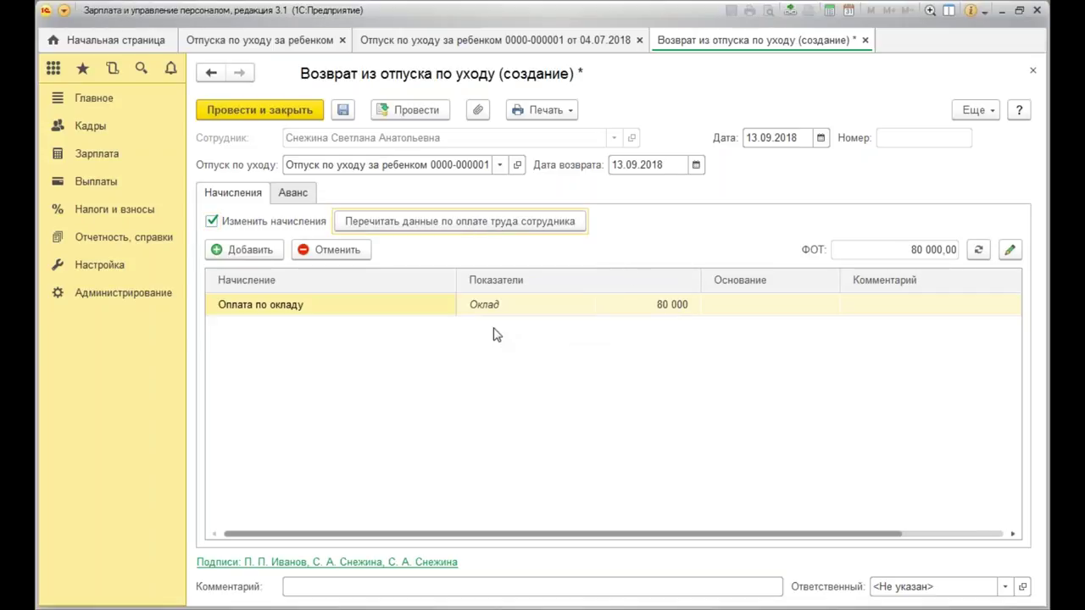
# Check the editable salary amount in the accrual line and the advance settings of the return document.
pyautogui.doubleClick(649, 307)
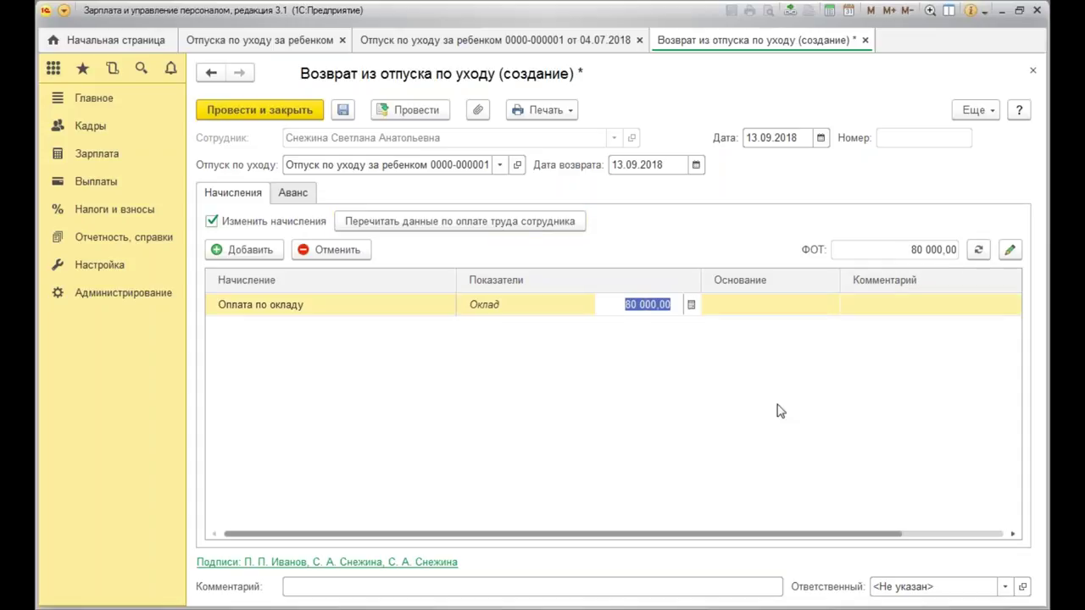
pyautogui.click(863, 371)
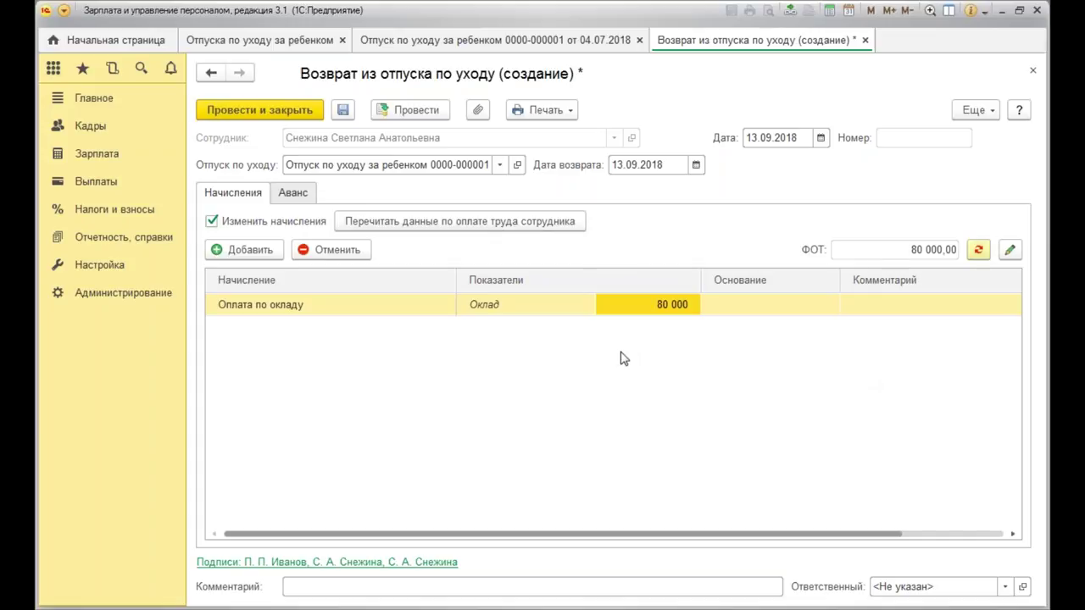
pyautogui.click(288, 195)
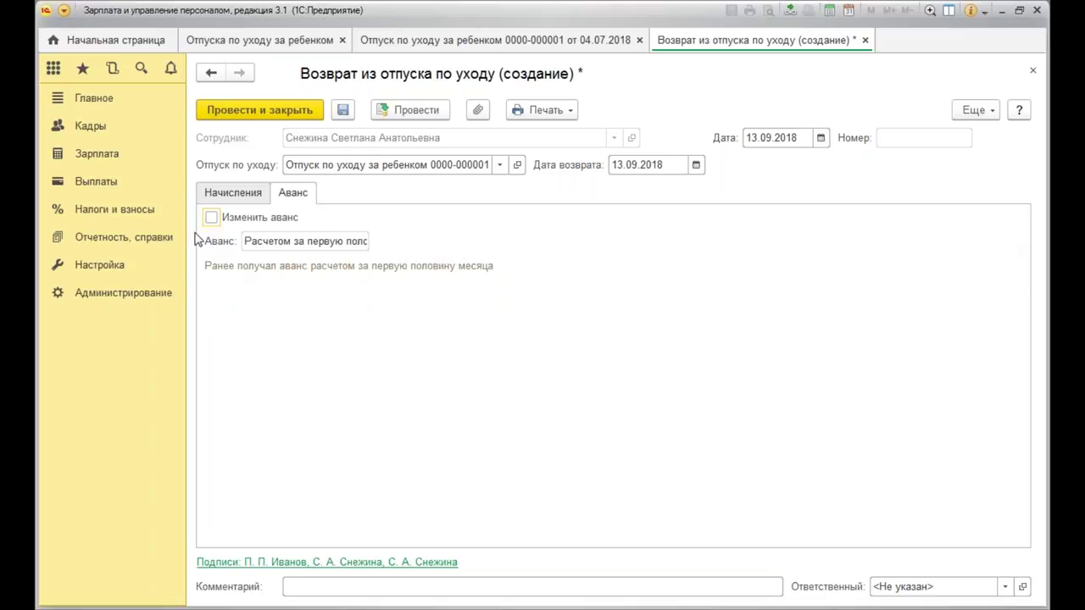
pyautogui.click(257, 195)
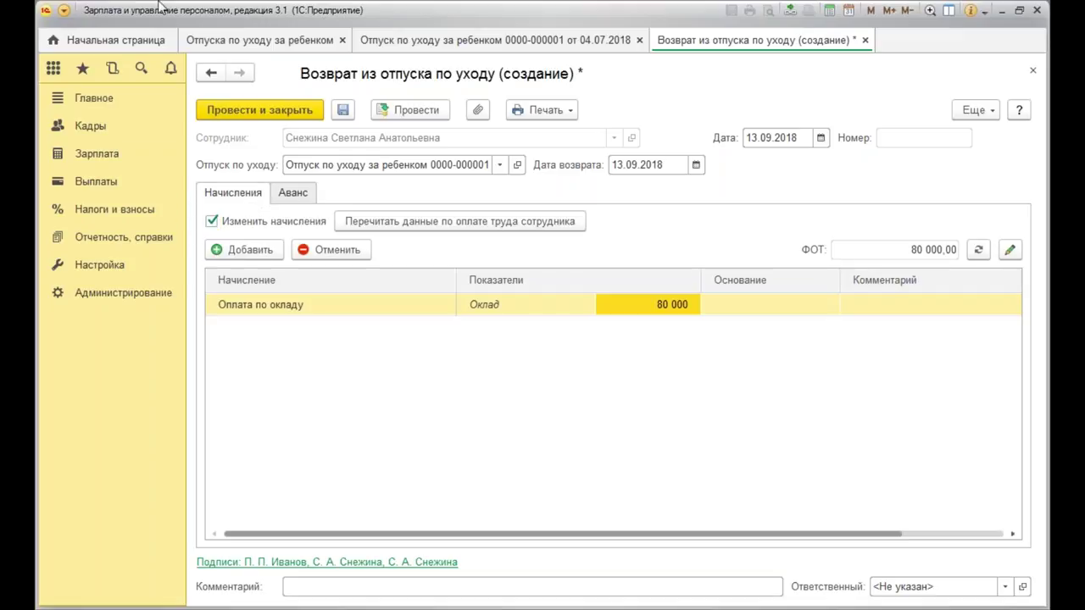
# Save the return document, generate the printed order on returning to work before child care leave ends, and read through it.
pyautogui.click(570, 111)
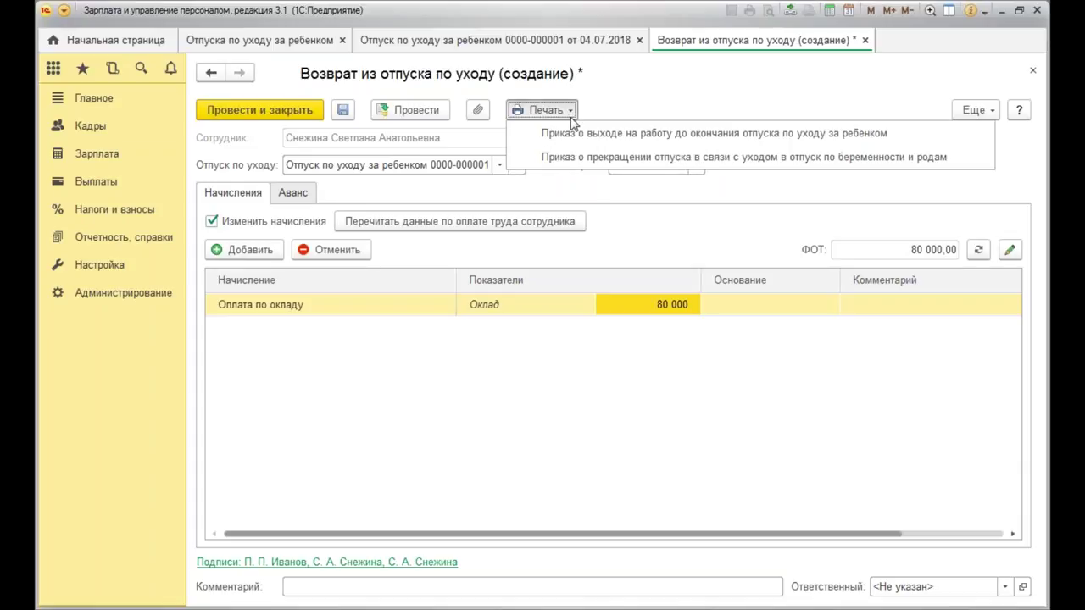
pyautogui.click(699, 142)
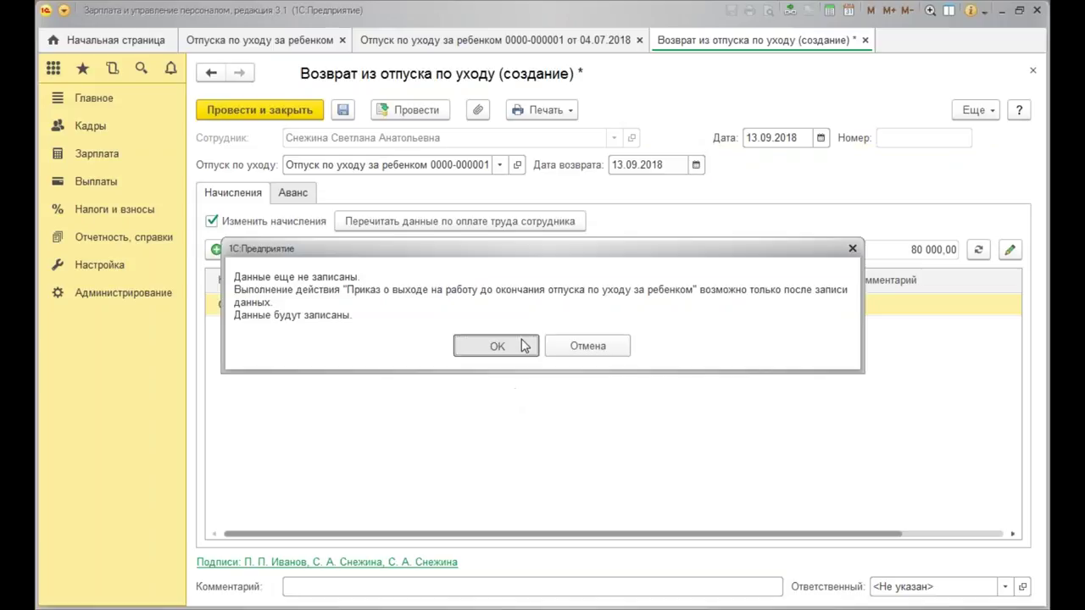
pyautogui.click(524, 346)
pyautogui.click(515, 332)
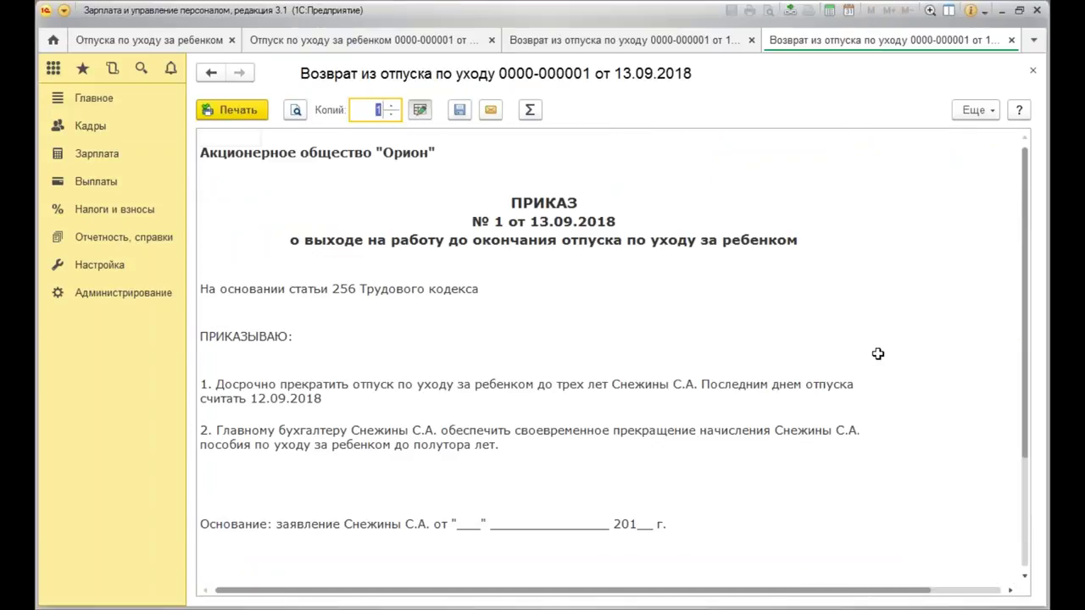
pyautogui.scroll(-3, 879, 240)
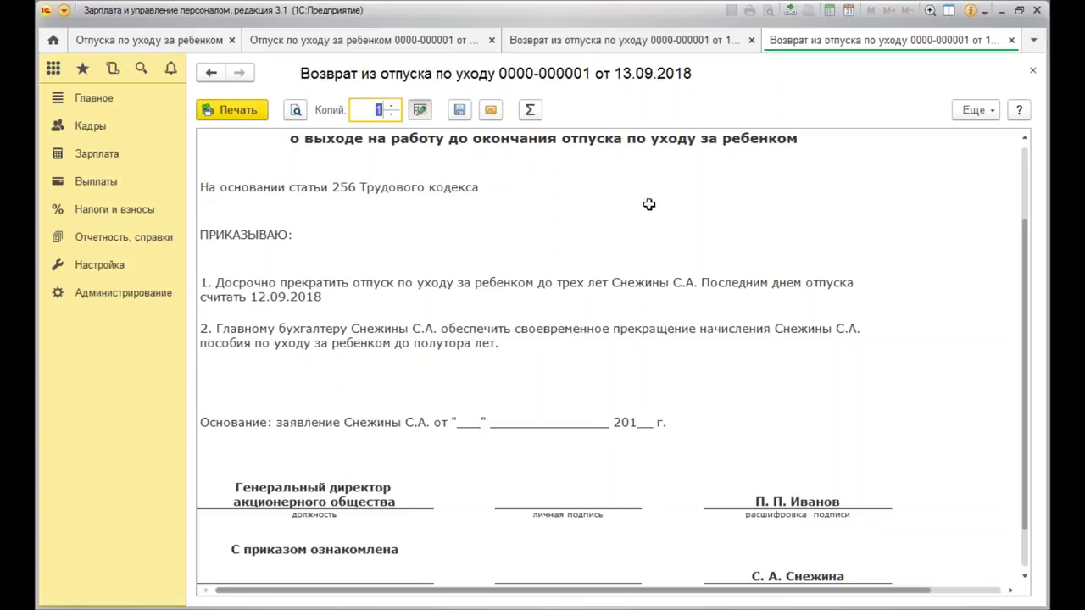
# Try editing the printed order by entering "пролджэ\" above item 1, view its additional commands, and close the form.
pyautogui.click(544, 344)
pyautogui.click(650, 254)
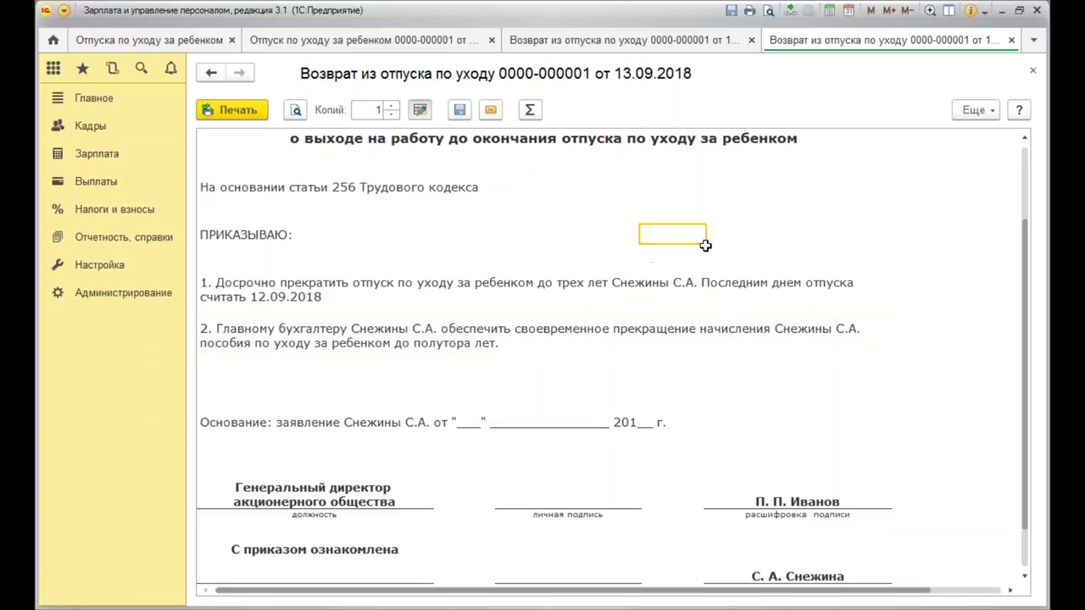
pyautogui.click(401, 260)
pyautogui.write('пролджэ\\')
pyautogui.press('Return')
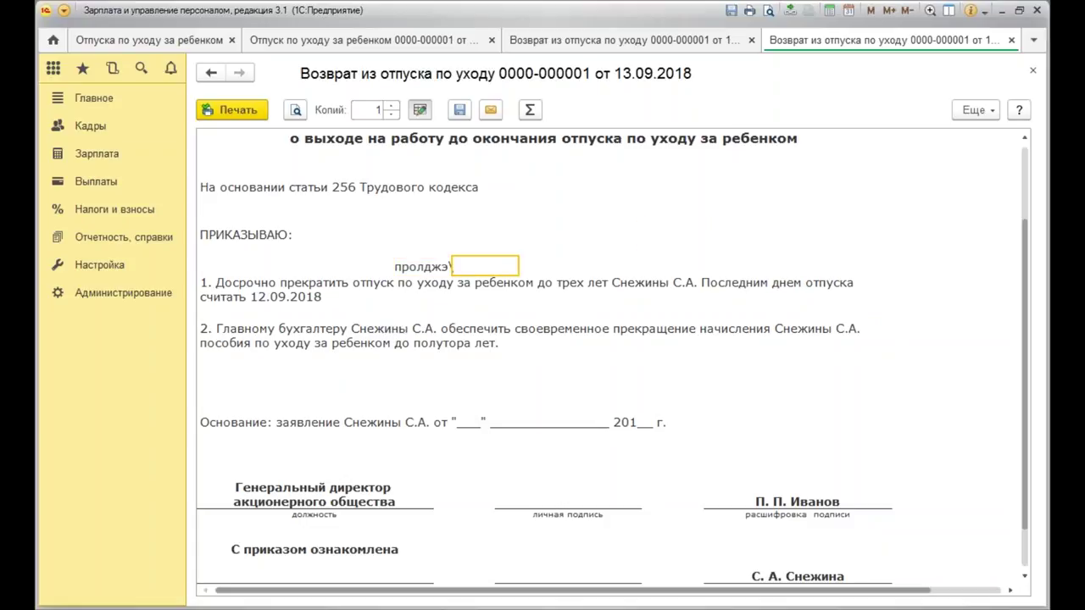
pyautogui.click(974, 110)
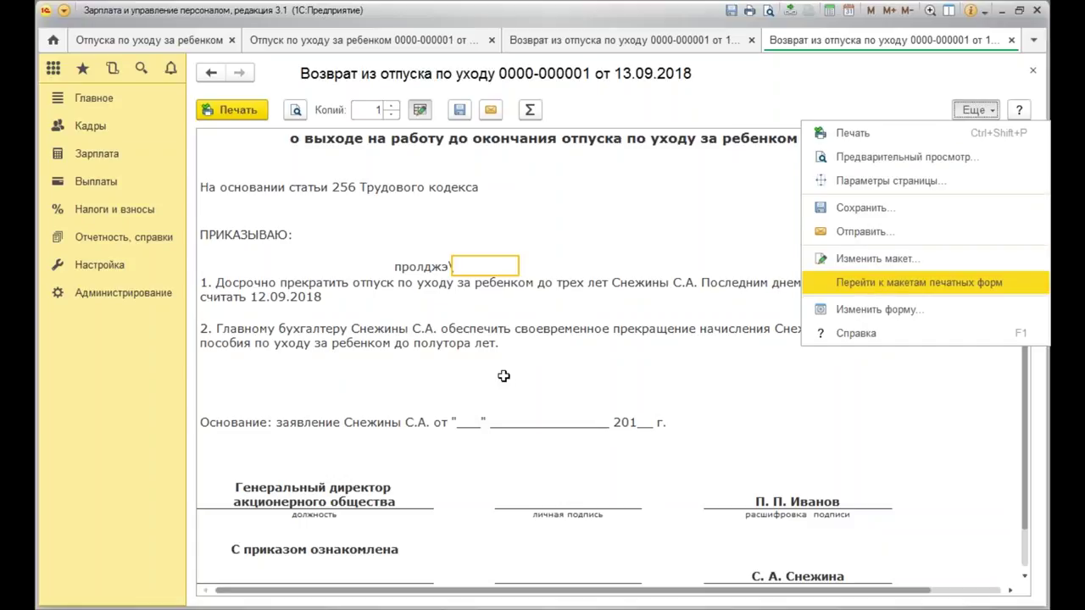
pyautogui.click(652, 255)
pyautogui.click(1032, 71)
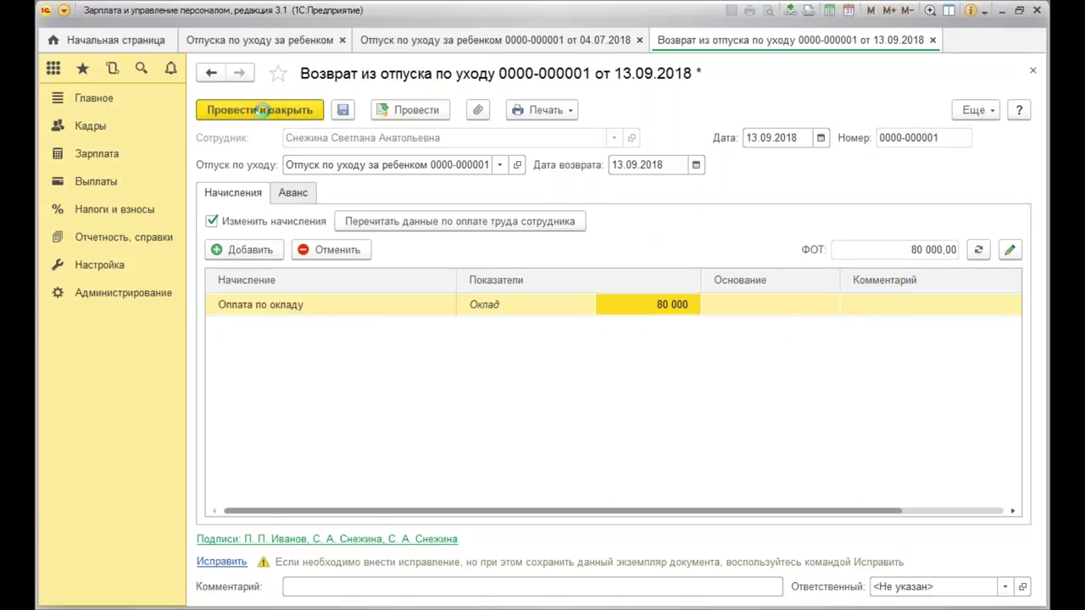
# Post and close the return from leave document and the child care leave document it is based on.
pyautogui.click(262, 110)
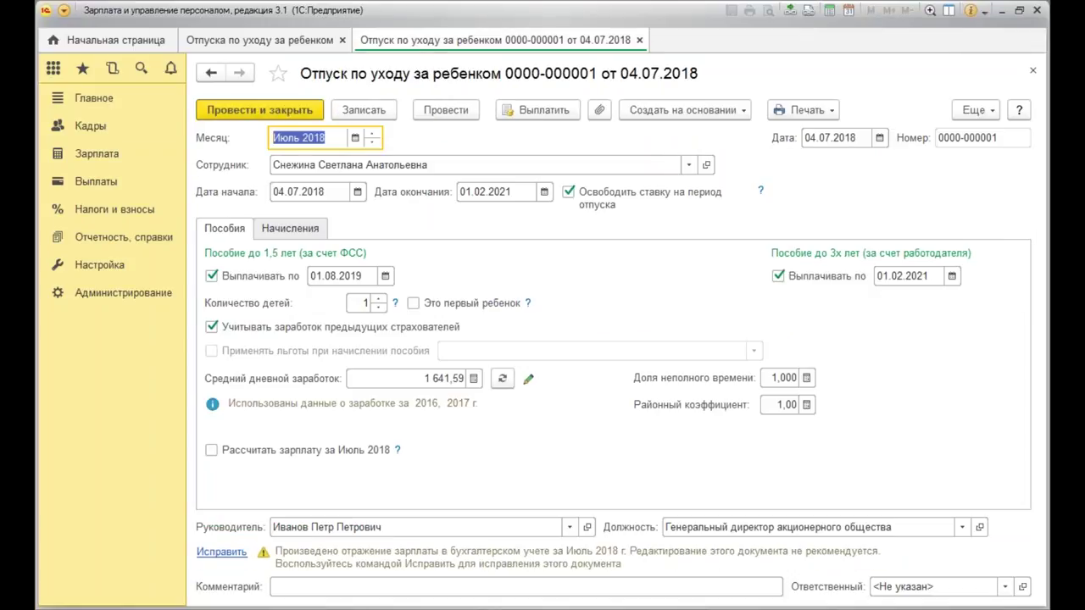
pyautogui.click(262, 111)
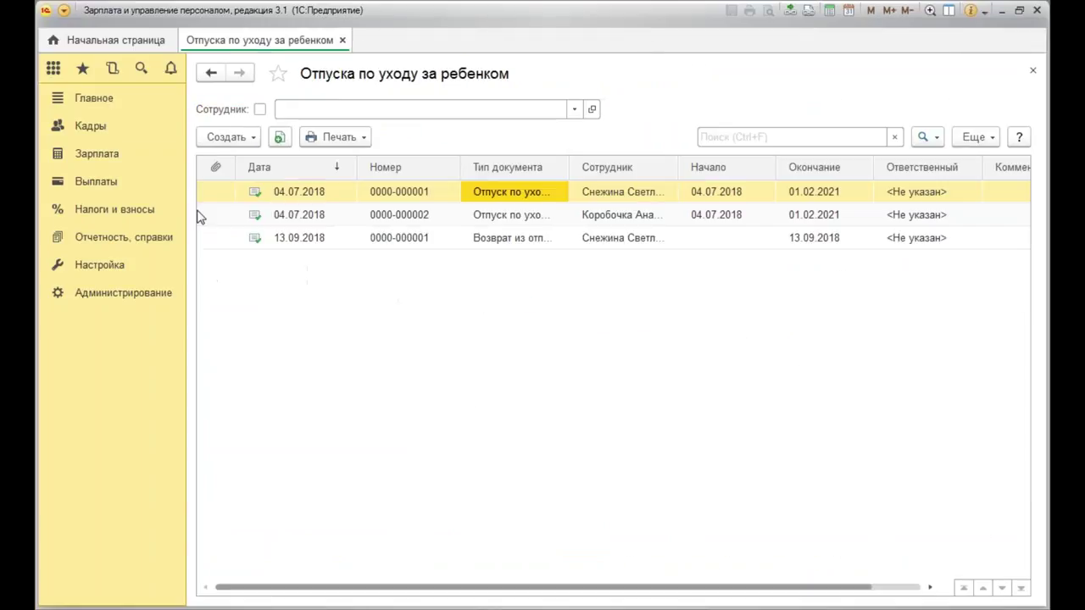
# Generate the T-13 timesheet report (Табель учета рабочего времени) from the salary reports for September 2018, 01.09.2018–30.09.2018.
pyautogui.click(635, 419)
pyautogui.click(97, 159)
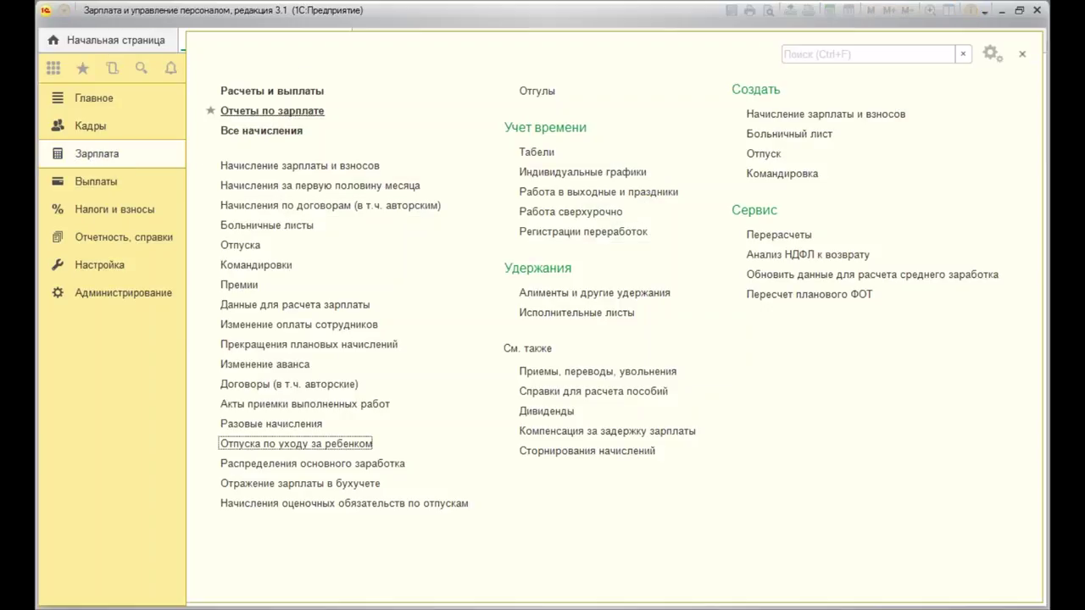
pyautogui.click(317, 111)
pyautogui.click(290, 534)
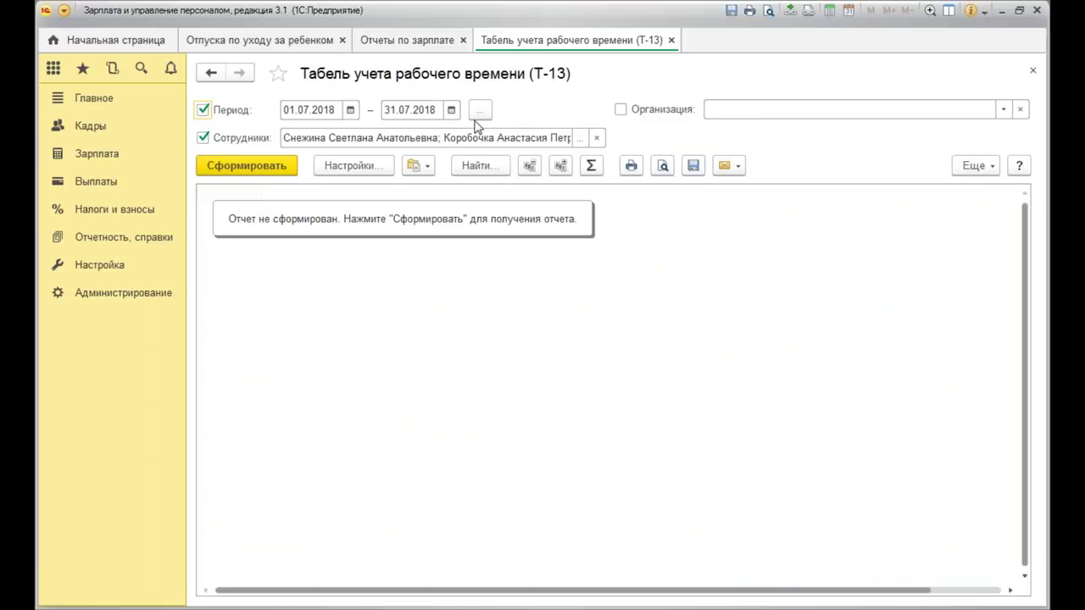
pyautogui.click(479, 111)
pyautogui.click(572, 340)
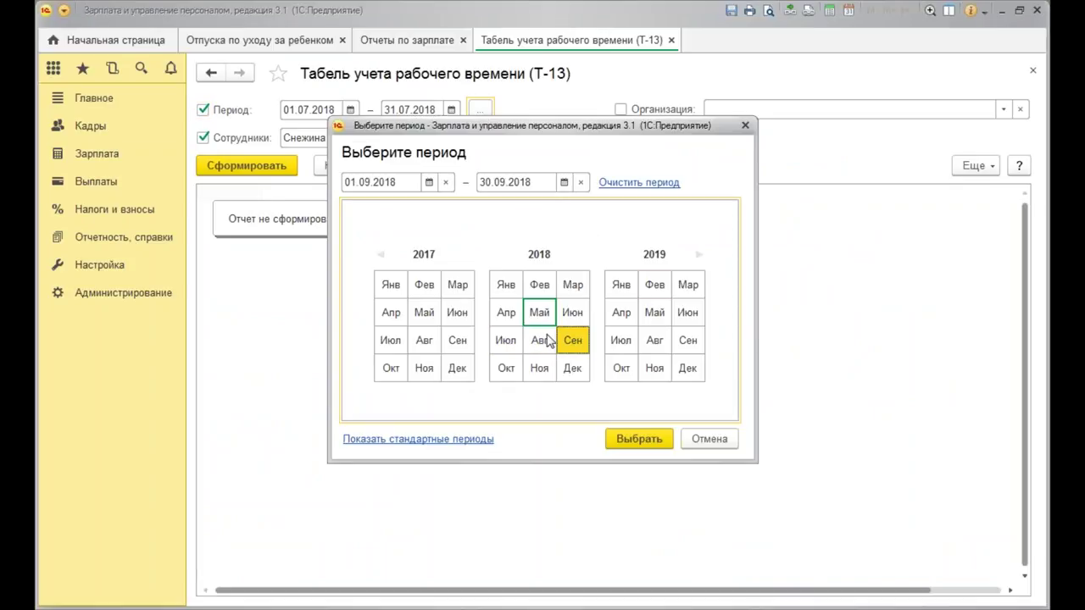
pyautogui.click(637, 438)
pyautogui.hotkey('ctrl', 'Return')
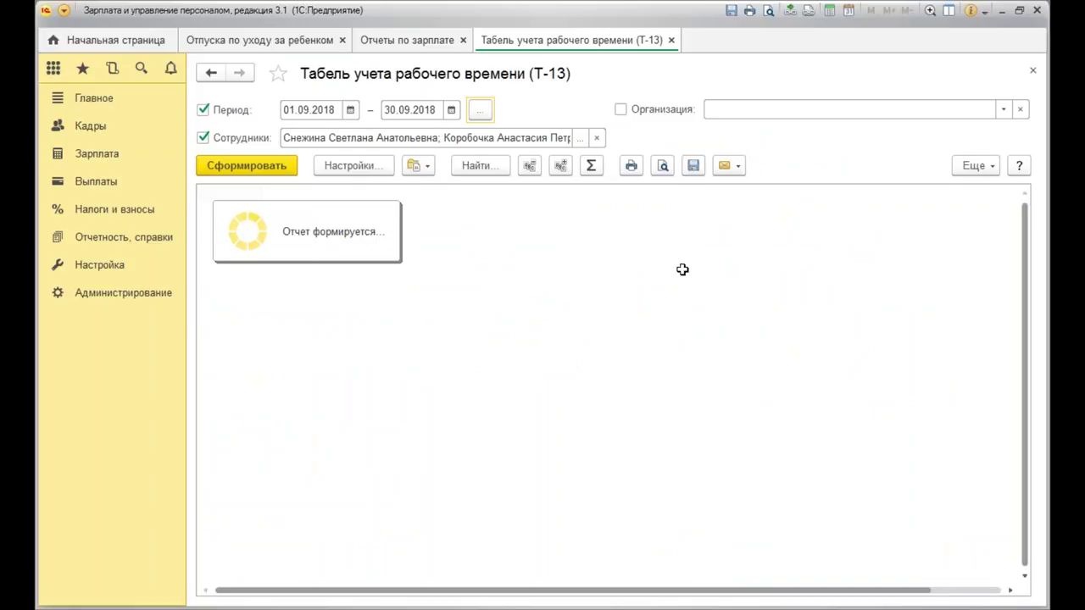
# Examine both employees' attendance codes and worked days and hours in the September timesheet, especially around 12–13 September, and close the report.
pyautogui.scroll(-3, 541, 329)
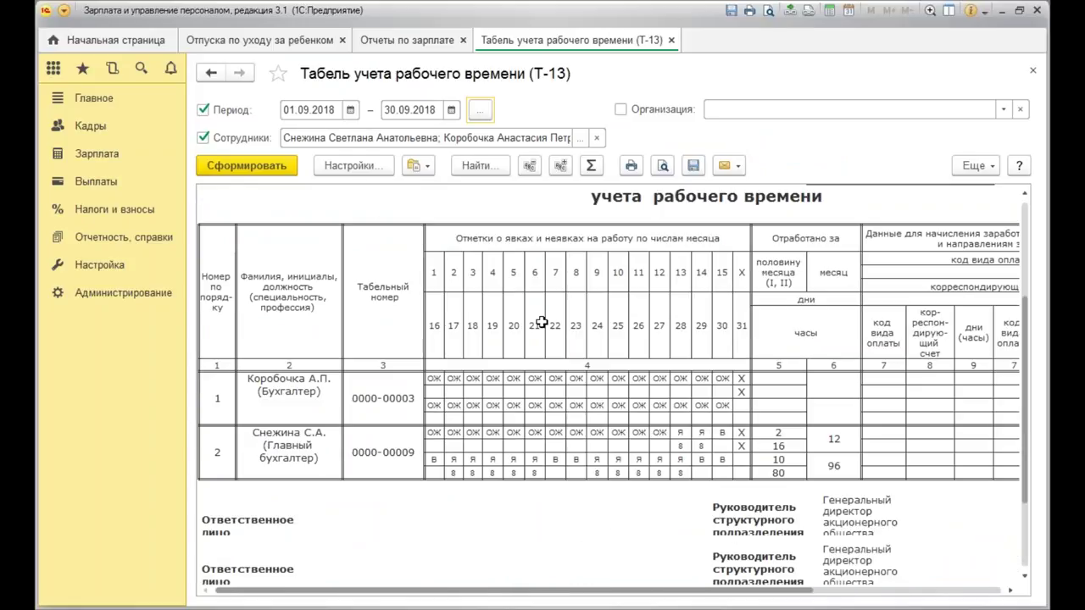
pyautogui.scroll(-4, 375, 313)
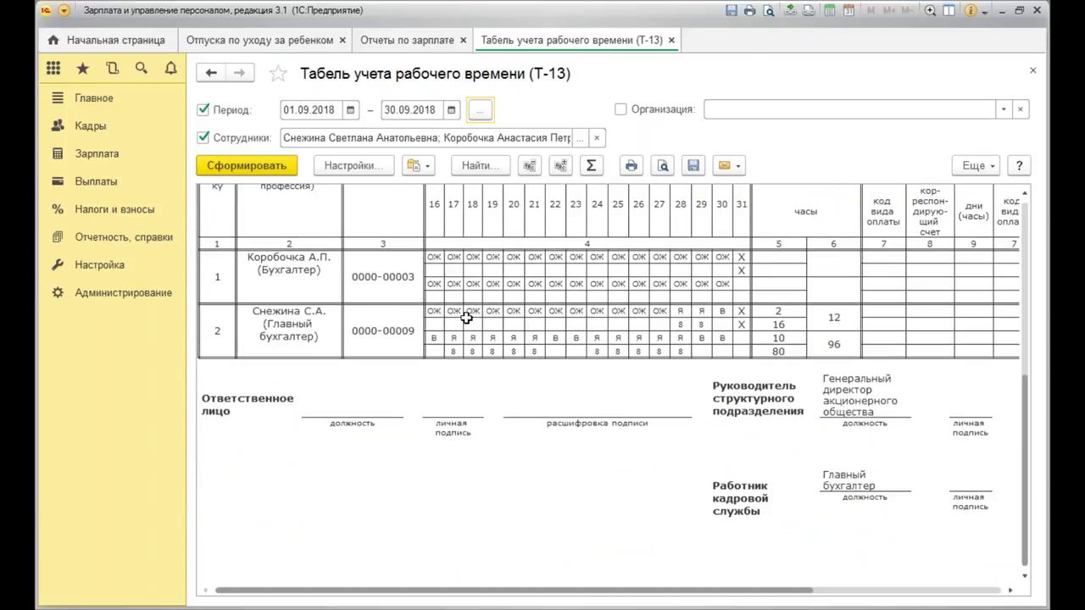
pyautogui.moveTo(432, 311); pyautogui.dragTo(659, 305)
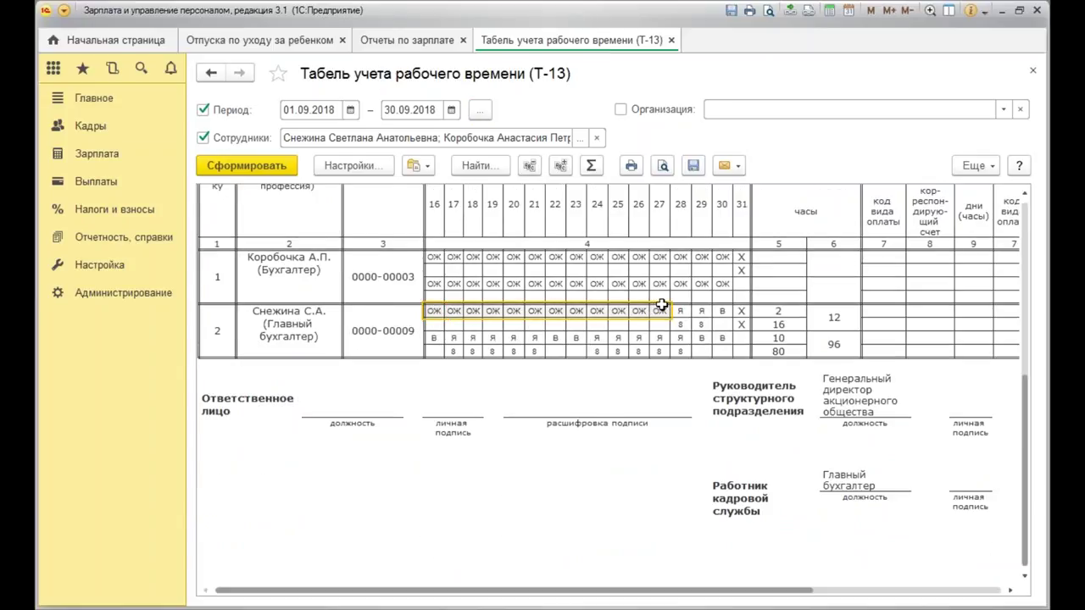
pyautogui.scroll(4, 657, 309)
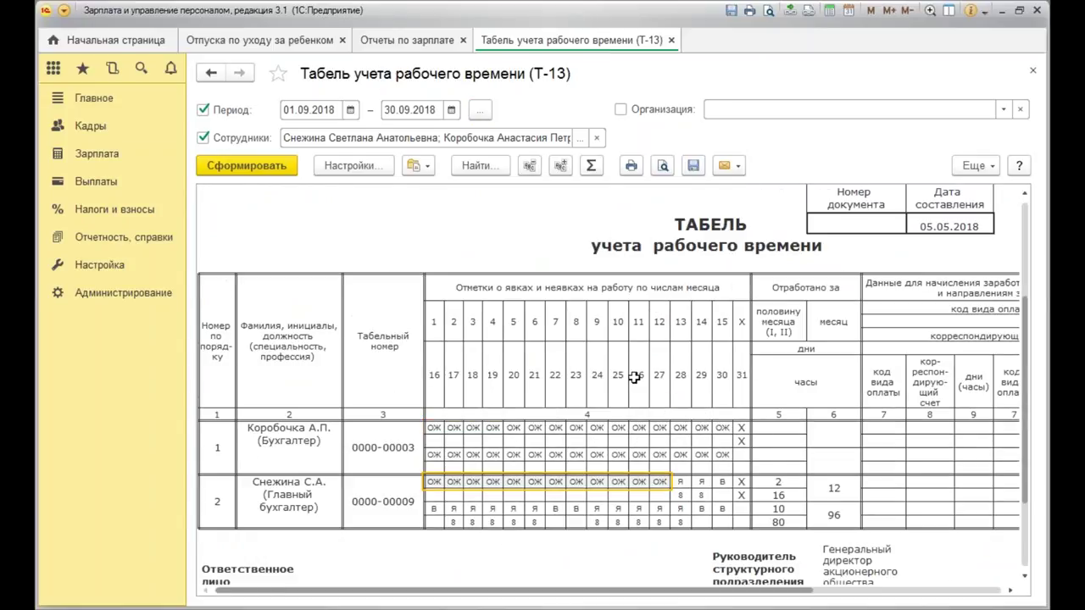
pyautogui.scroll(1, 640, 349)
pyautogui.scroll(1, 640, 349)
pyautogui.moveTo(783, 425); pyautogui.dragTo(591, 320)
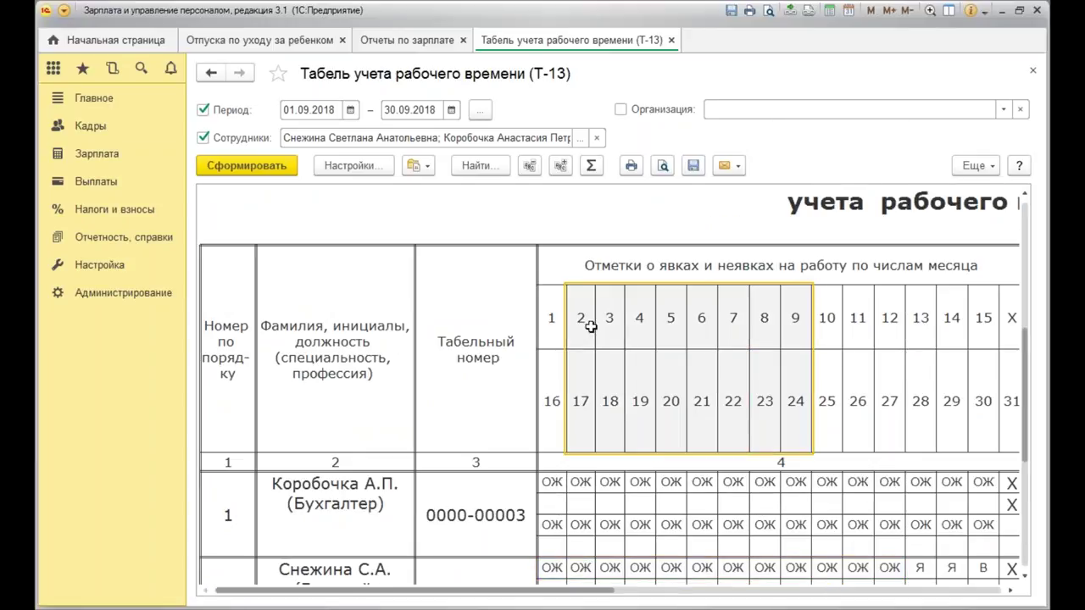
pyautogui.moveTo(607, 591); pyautogui.dragTo(721, 591)
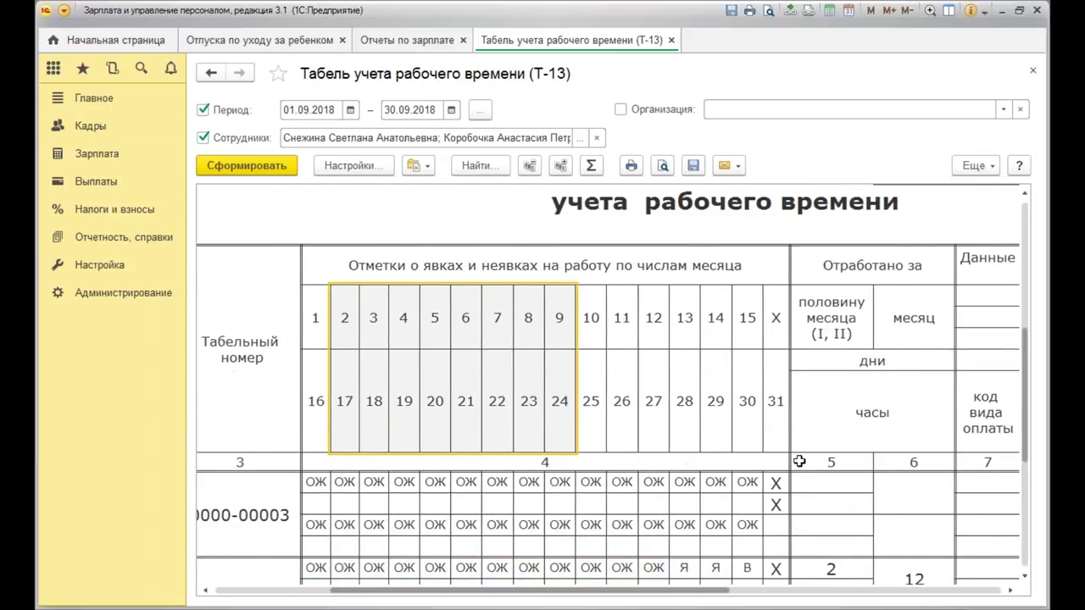
pyautogui.scroll(-3, 800, 461)
pyautogui.click(689, 382)
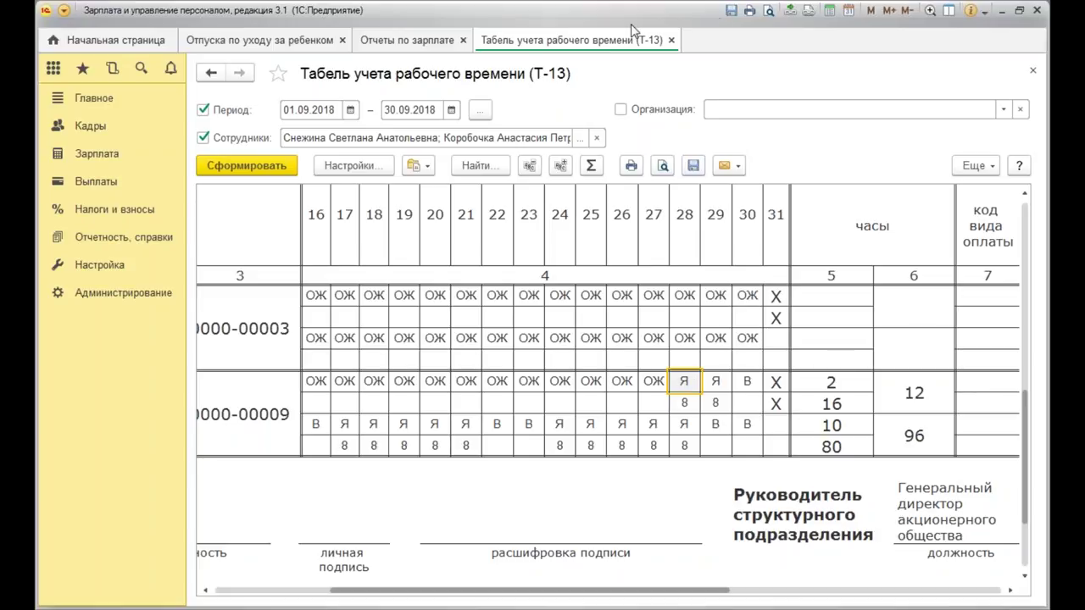
pyautogui.click(670, 40)
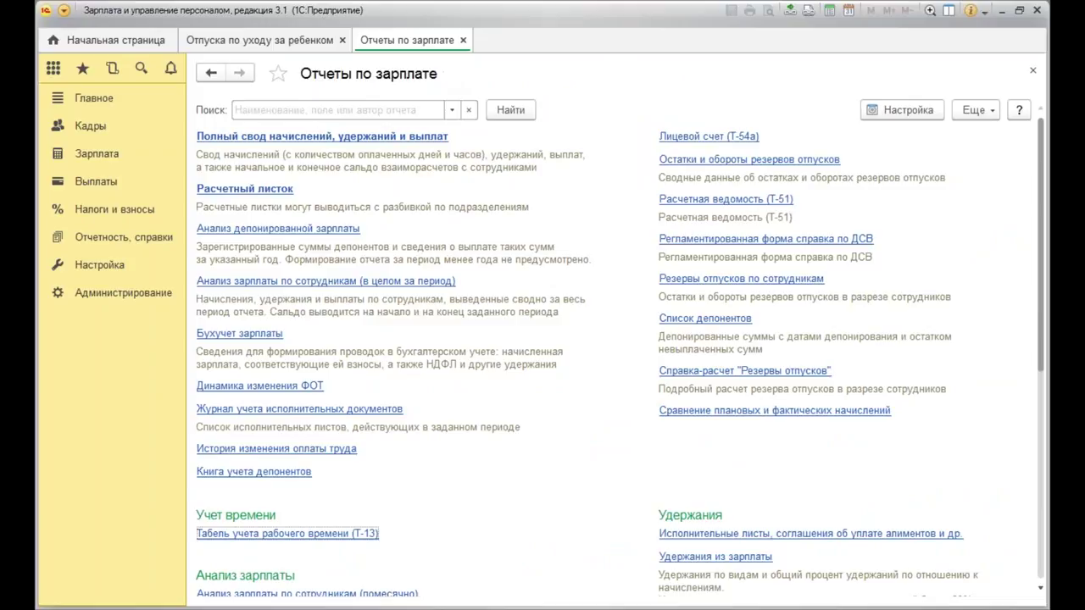
# Create a salary and contributions accrual document (Начисление зарплаты и взносов) for September 2018 dated 30.09.2018.
pyautogui.click(109, 153)
pyautogui.click(314, 167)
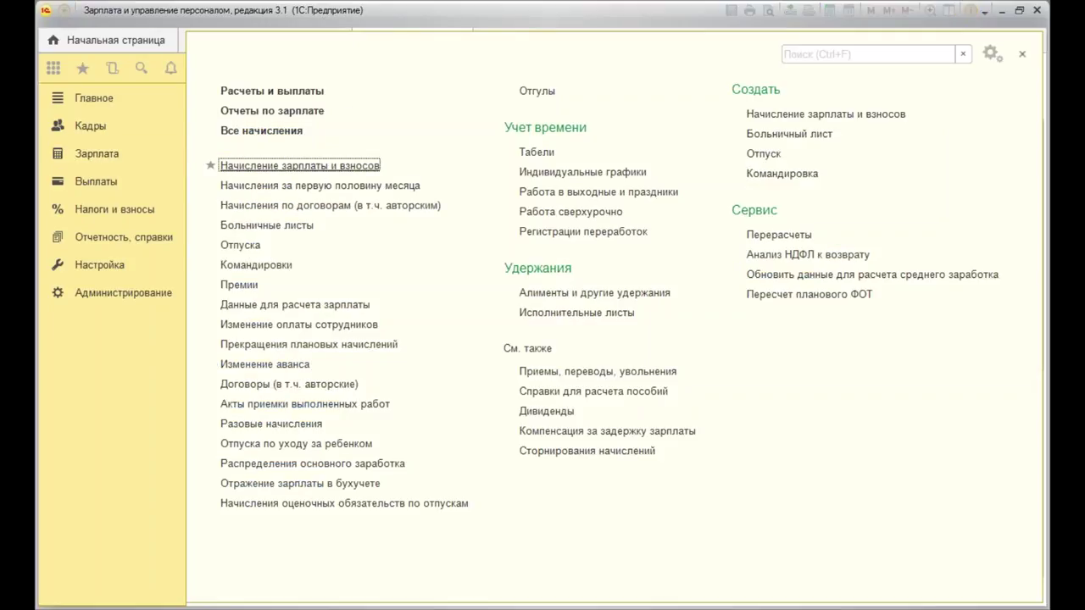
pyautogui.click(227, 110)
pyautogui.click(258, 133)
pyautogui.click(370, 136)
pyautogui.click(371, 137)
pyautogui.click(370, 135)
pyautogui.click(370, 136)
pyautogui.click(371, 141)
pyautogui.click(501, 141)
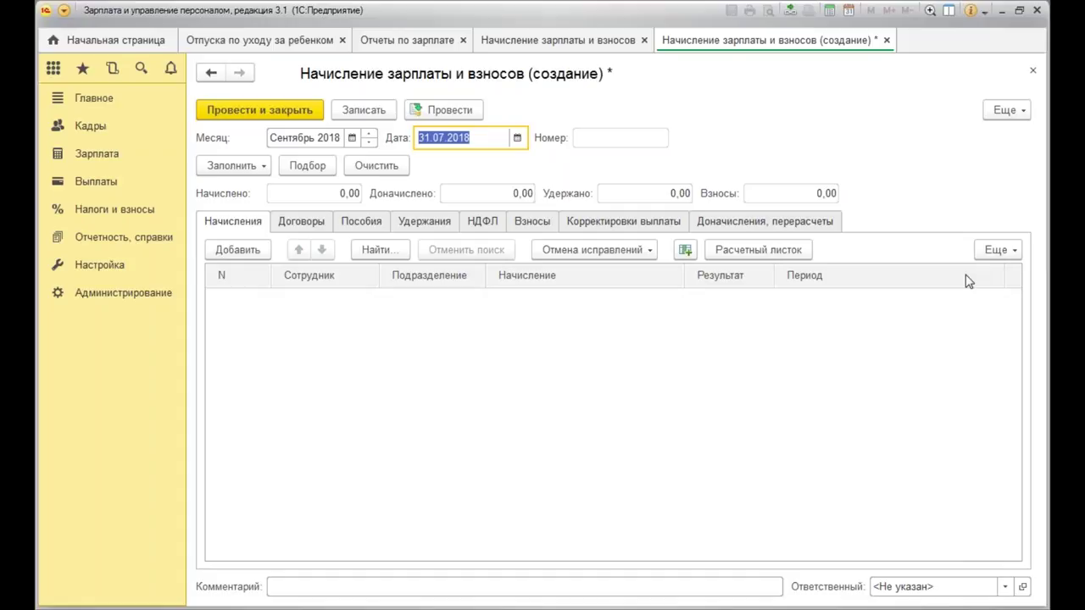
pyautogui.write('30.09')
pyautogui.press('Tab')
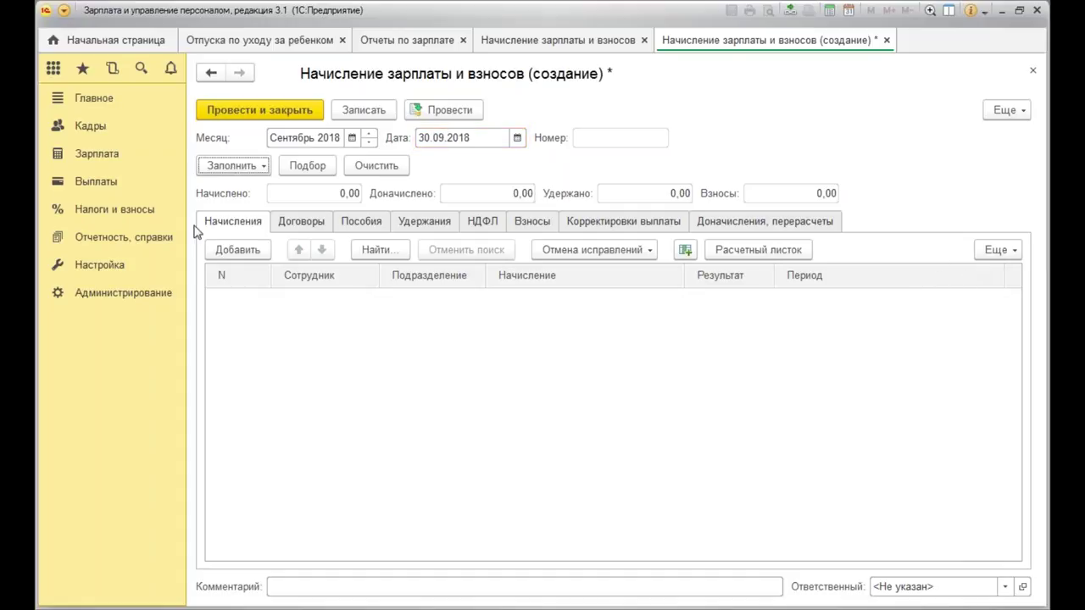
# Fill the September accrual document automatically and check the returned employee's salary line with its period start and end dates.
pyautogui.click(237, 167)
pyautogui.click(283, 195)
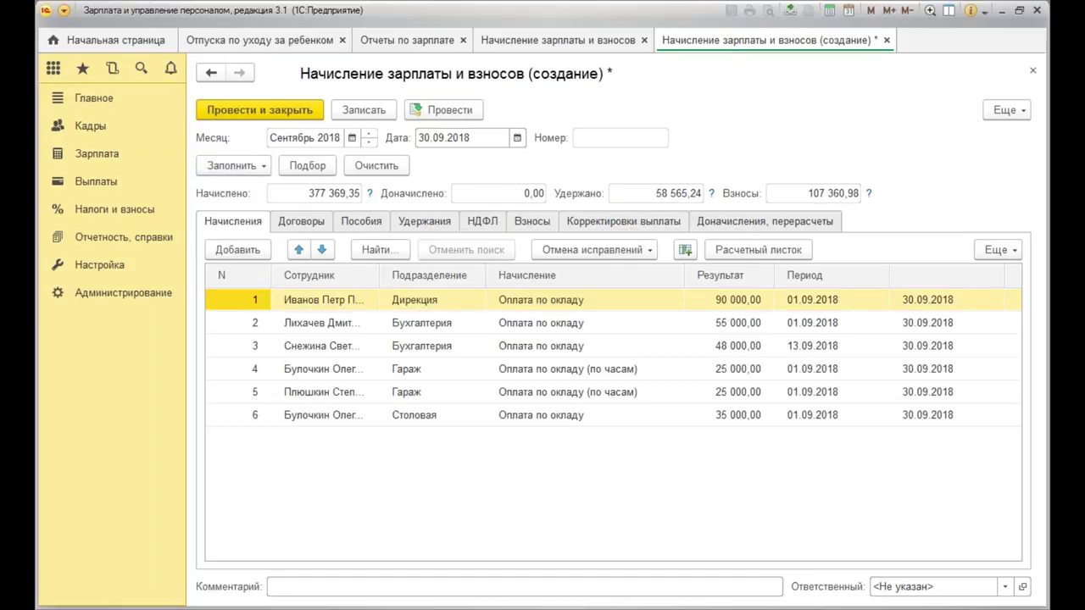
pyautogui.click(664, 349)
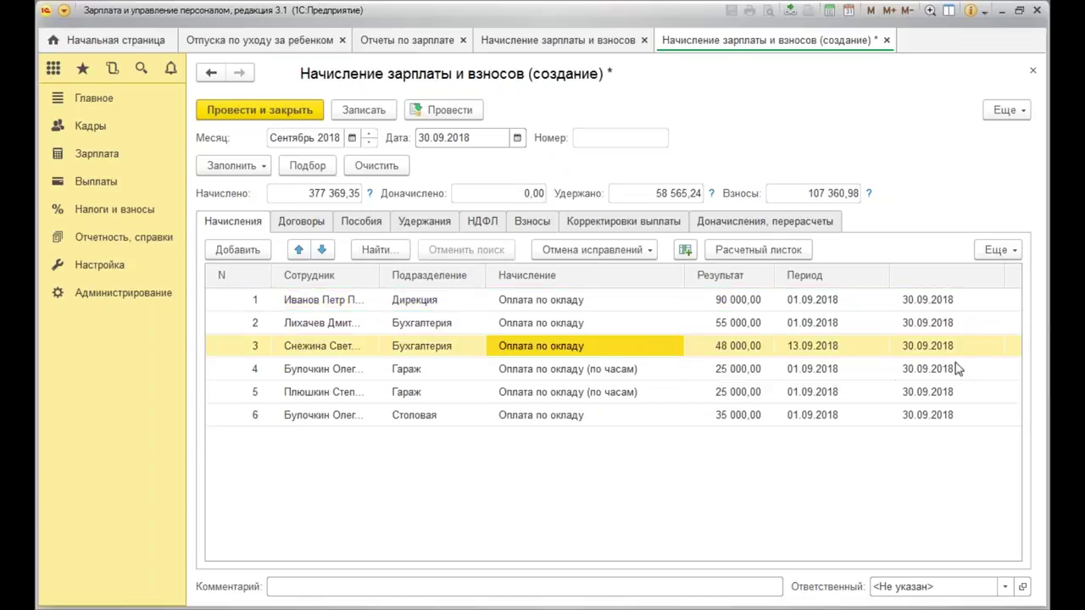
pyautogui.click(812, 354)
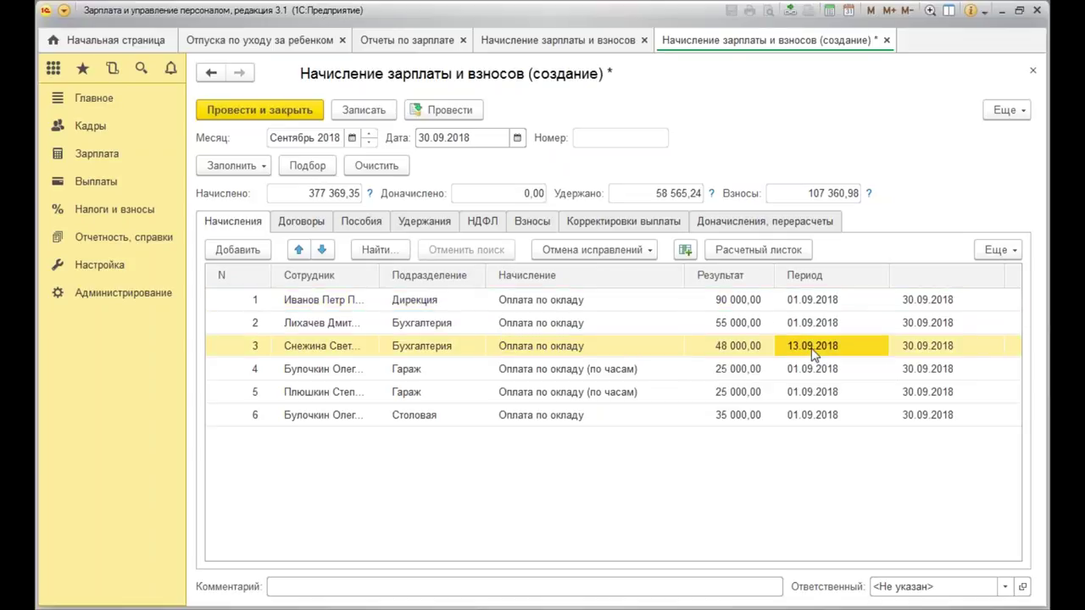
pyautogui.click(942, 355)
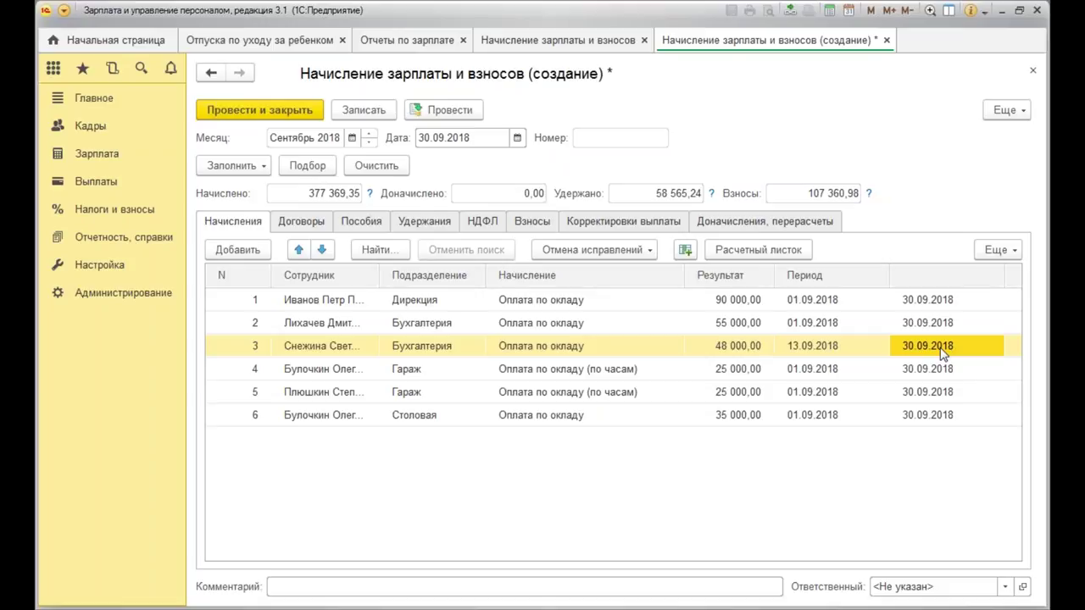
# Review the child care benefit amounts, periods and paid days in the September accrual, and post and close the document.
pyautogui.click(354, 223)
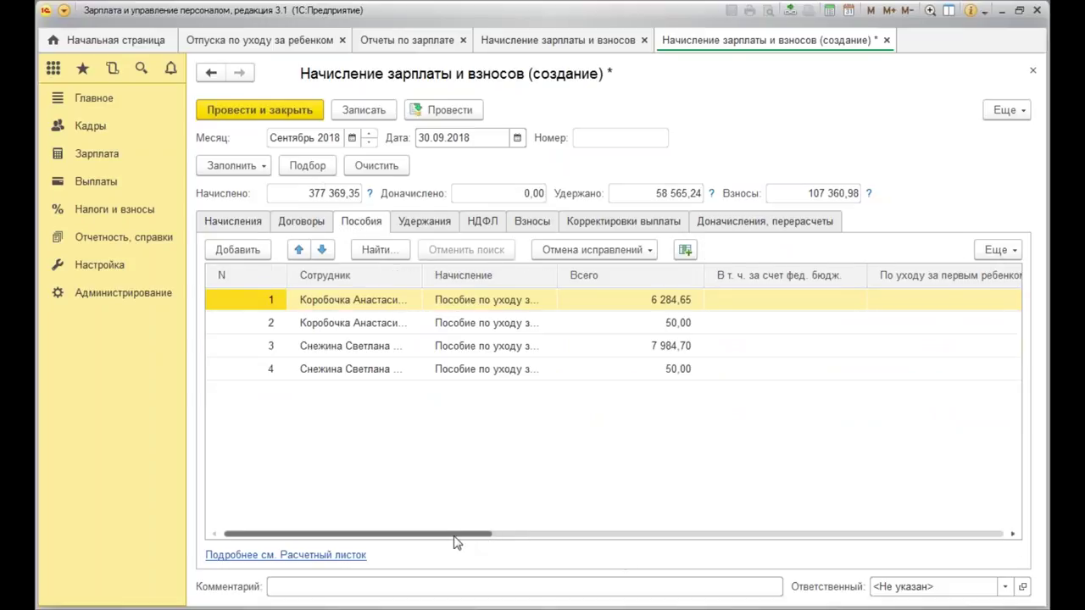
pyautogui.moveTo(442, 539); pyautogui.dragTo(757, 531)
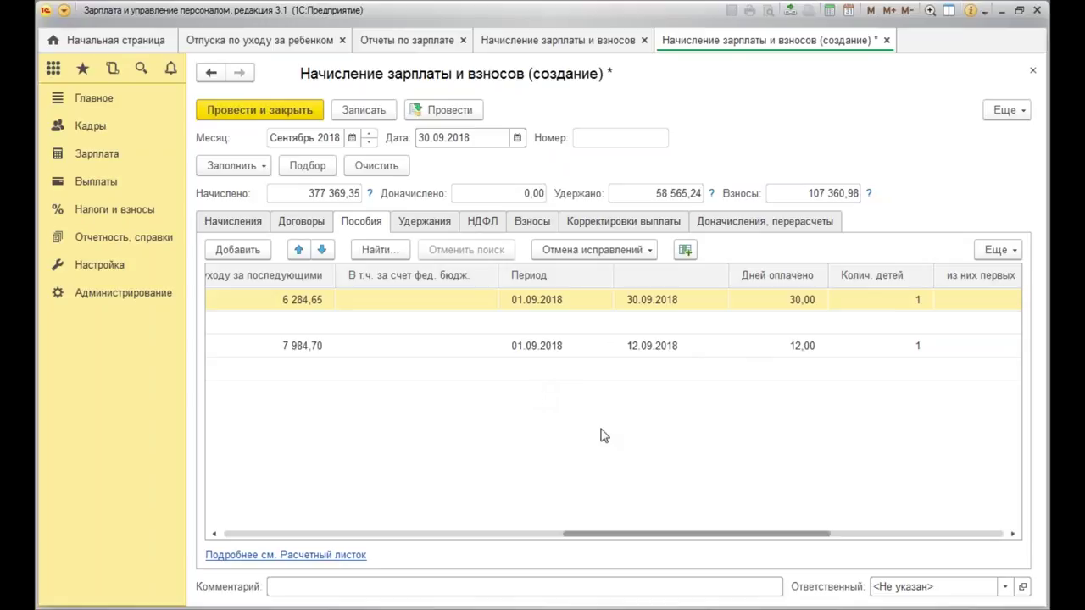
pyautogui.moveTo(608, 534); pyautogui.dragTo(267, 572)
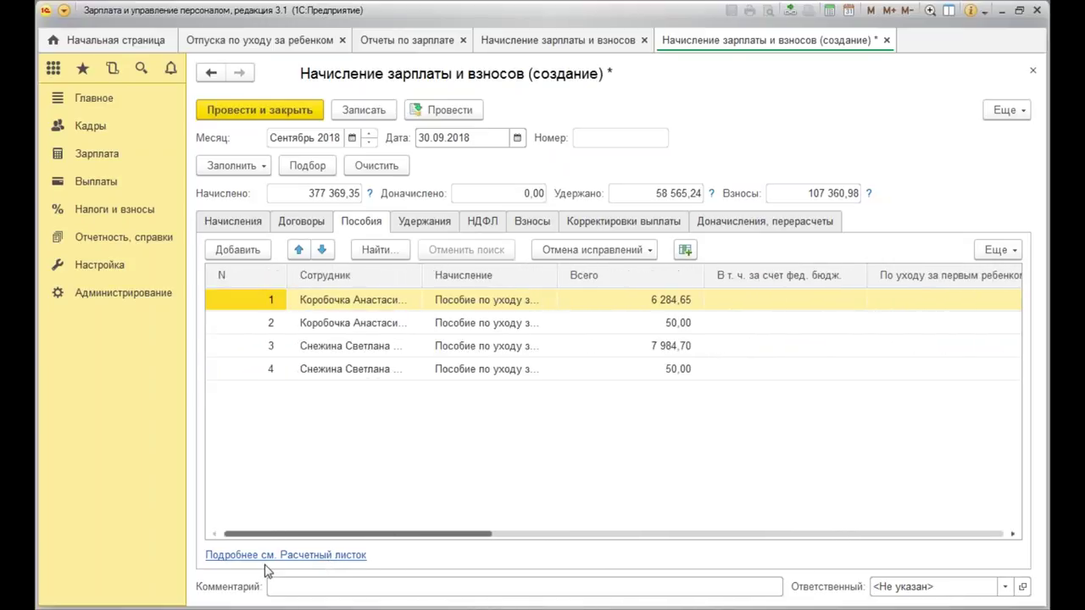
pyautogui.click(641, 371)
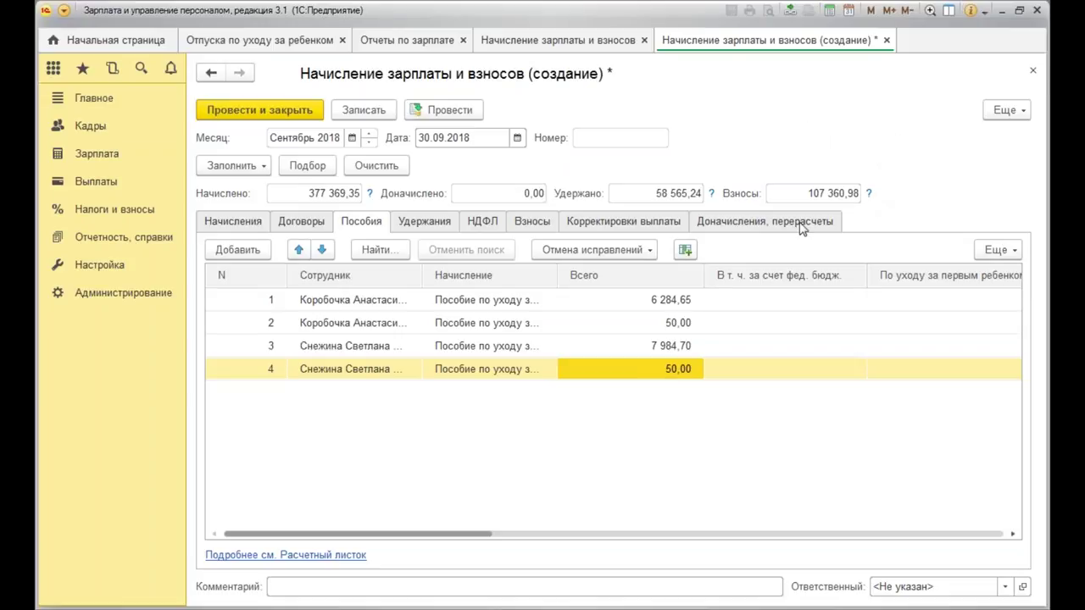
pyautogui.click(1033, 72)
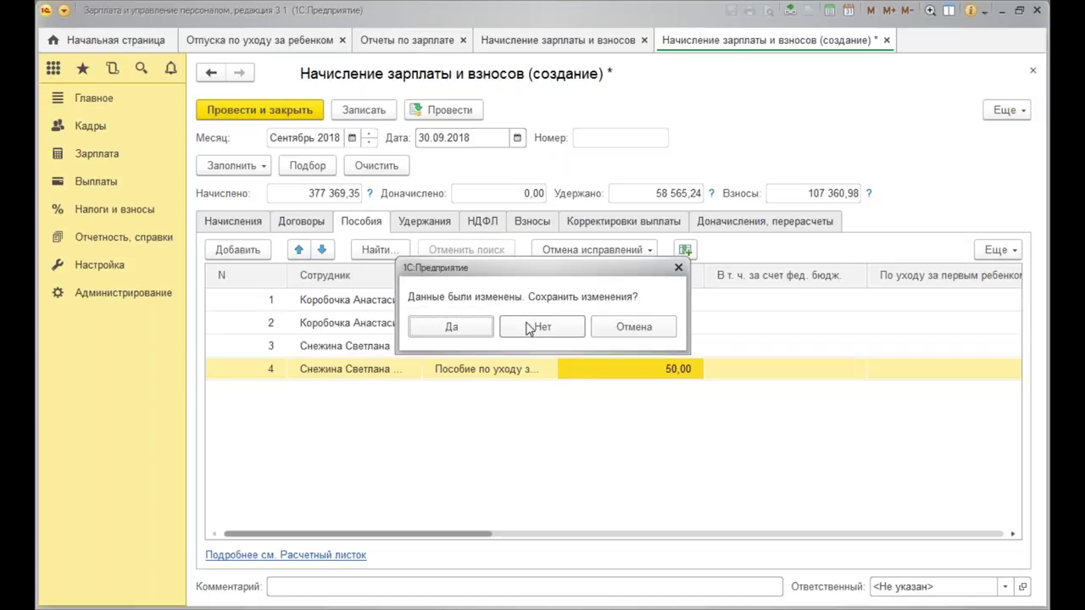
pyautogui.click(654, 333)
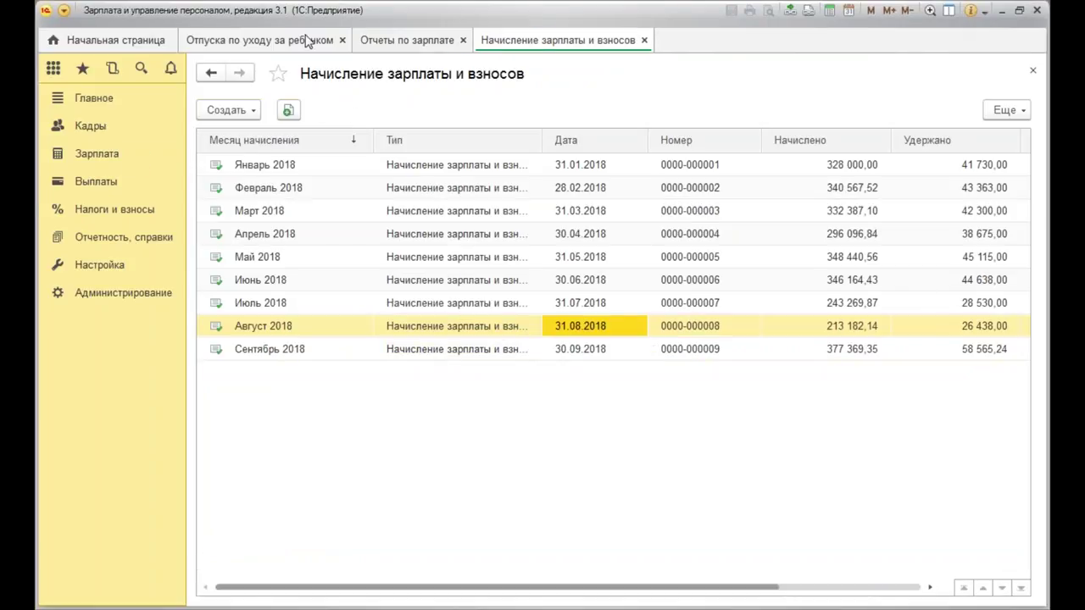
# Go to the child care leave list, look over a blank document for changing leave payment terms, and close it.
pyautogui.click(263, 40)
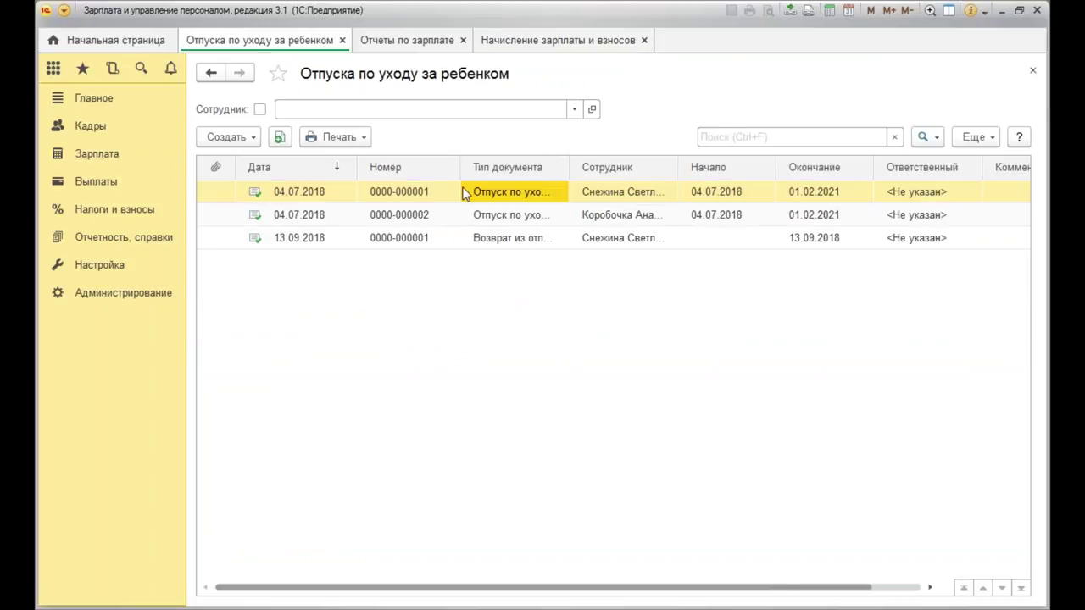
pyautogui.click(612, 219)
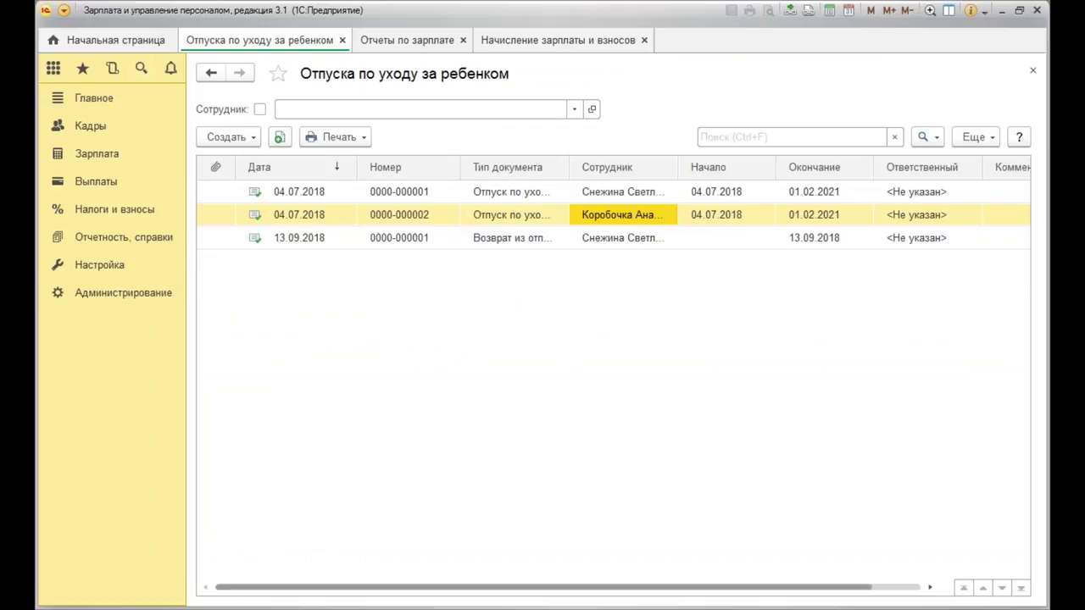
pyautogui.click(212, 141)
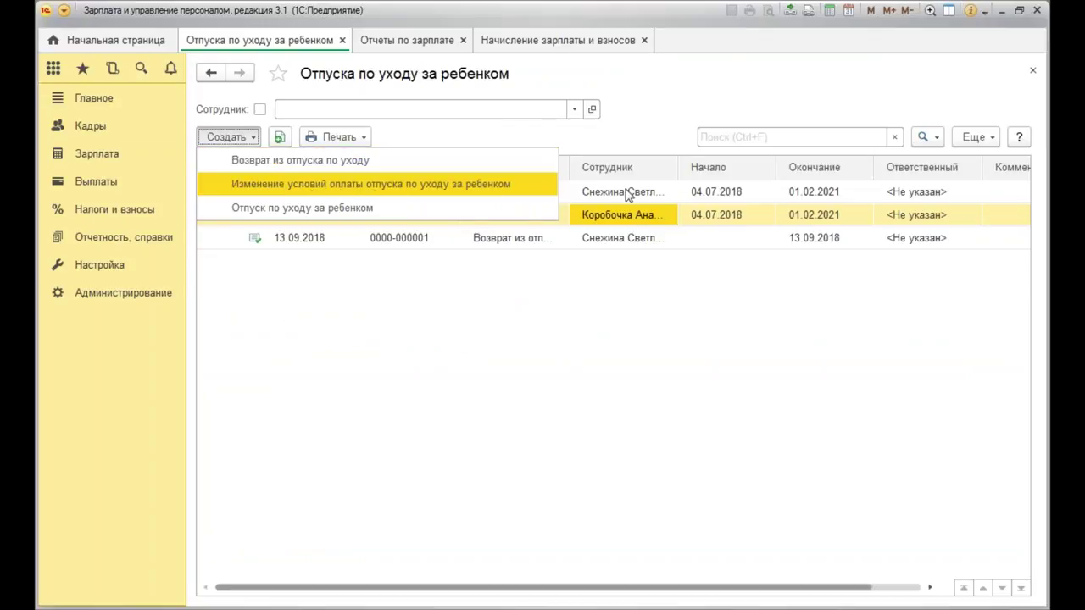
pyautogui.click(298, 190)
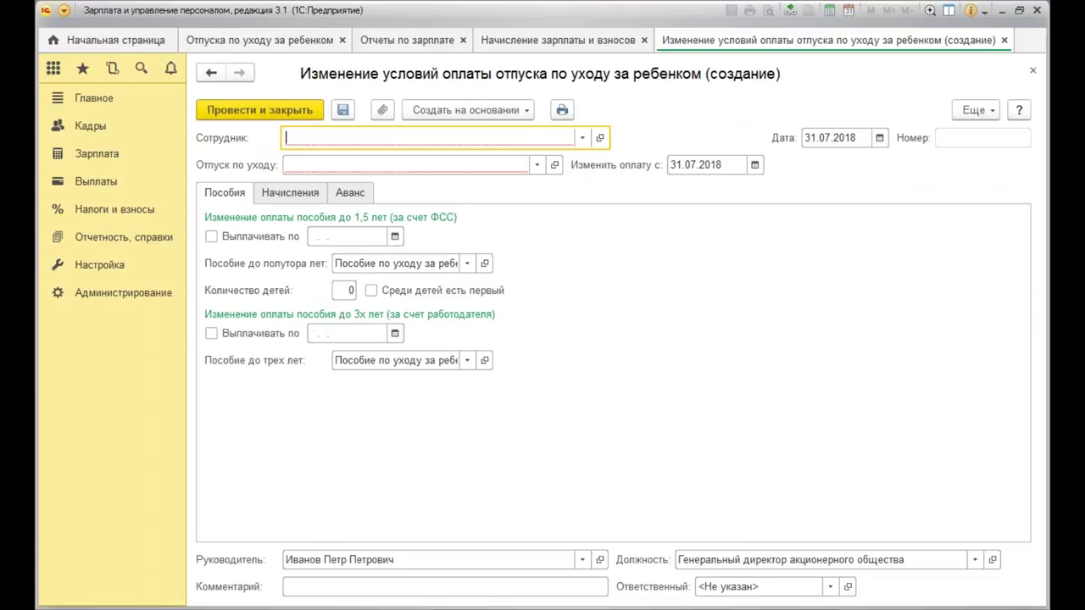
pyautogui.click(1032, 71)
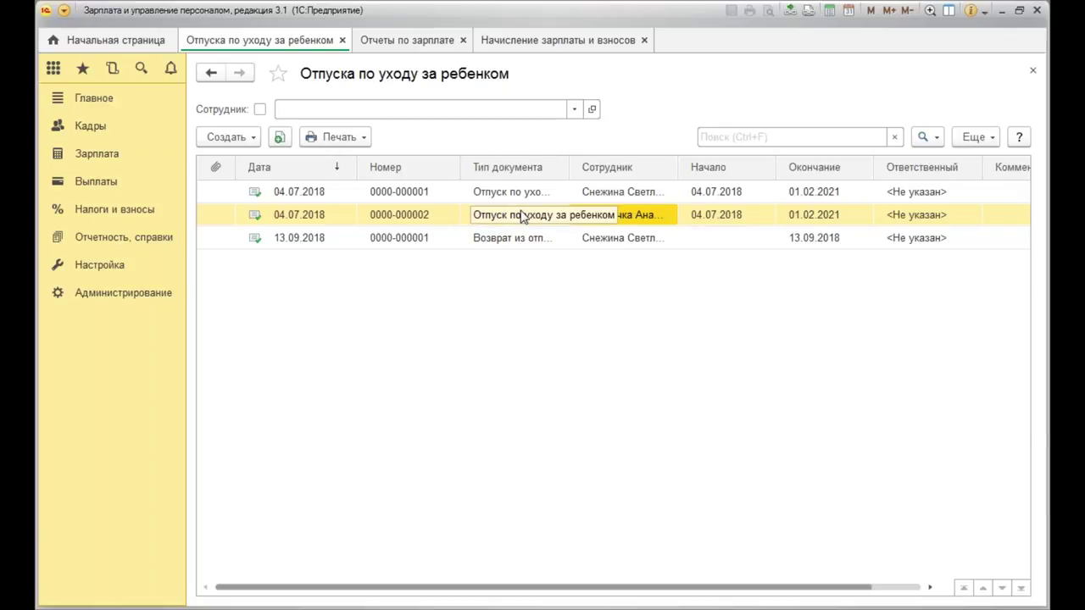
# Create an Изменение условий оплаты отпуска по уходу за ребенком document based on the second employee's child care leave.
pyautogui.click(572, 213)
pyautogui.doubleClick(572, 214)
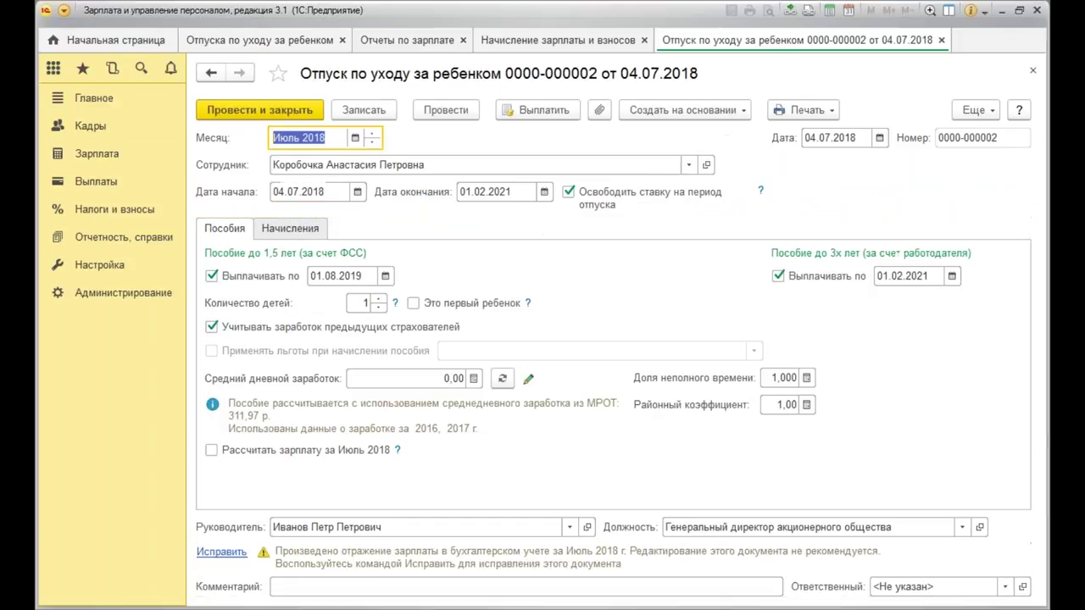
pyautogui.click(687, 111)
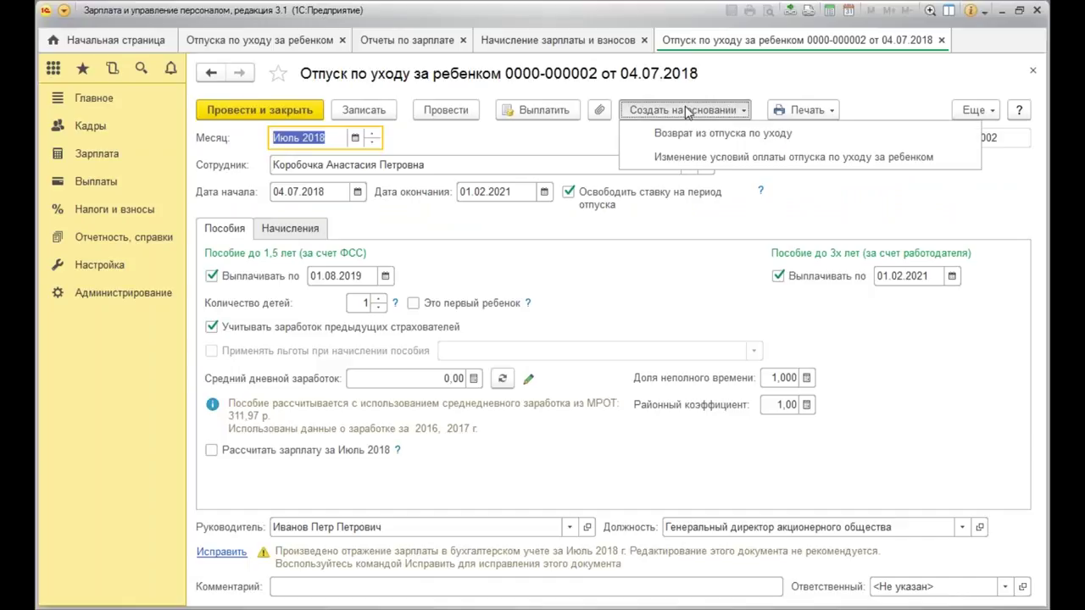
pyautogui.click(816, 158)
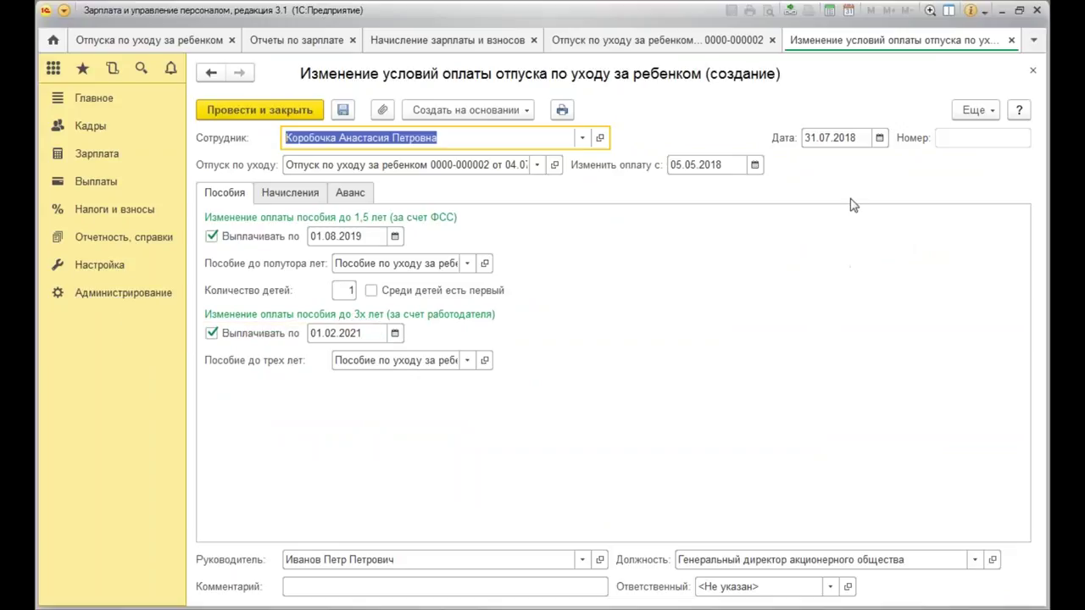
# Set both the document date and the date from which the leave payment changes to 19.09.2018.
pyautogui.click(864, 136)
pyautogui.click(879, 137)
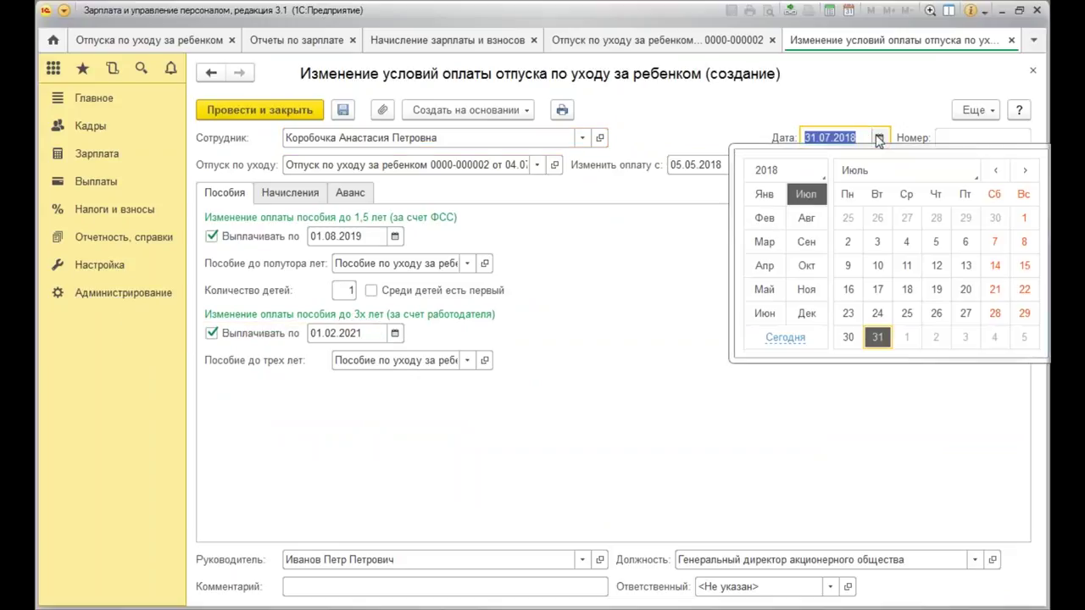
pyautogui.click(807, 243)
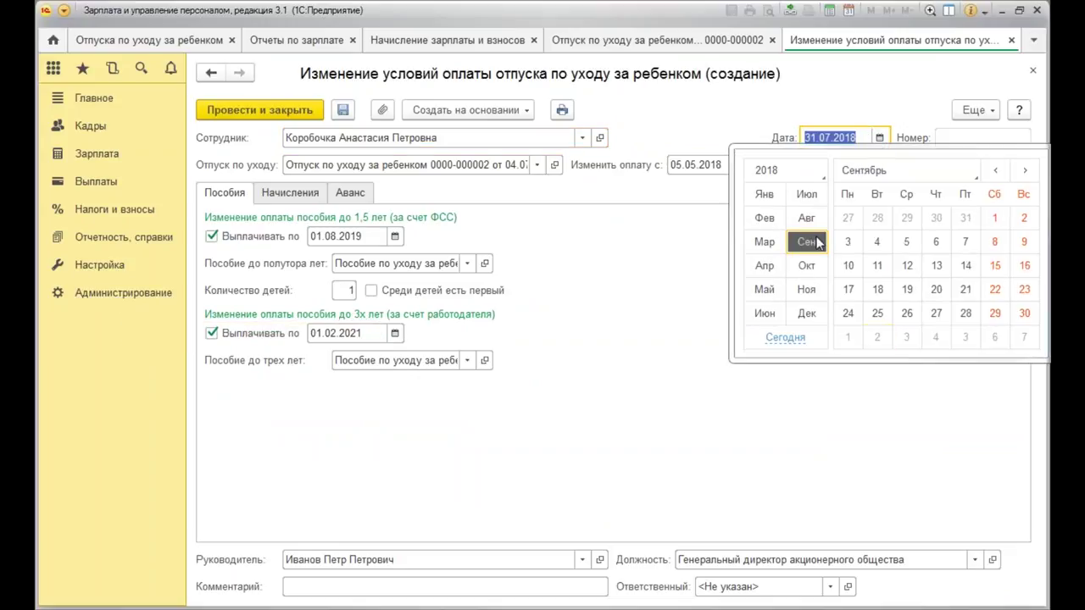
pyautogui.click(907, 289)
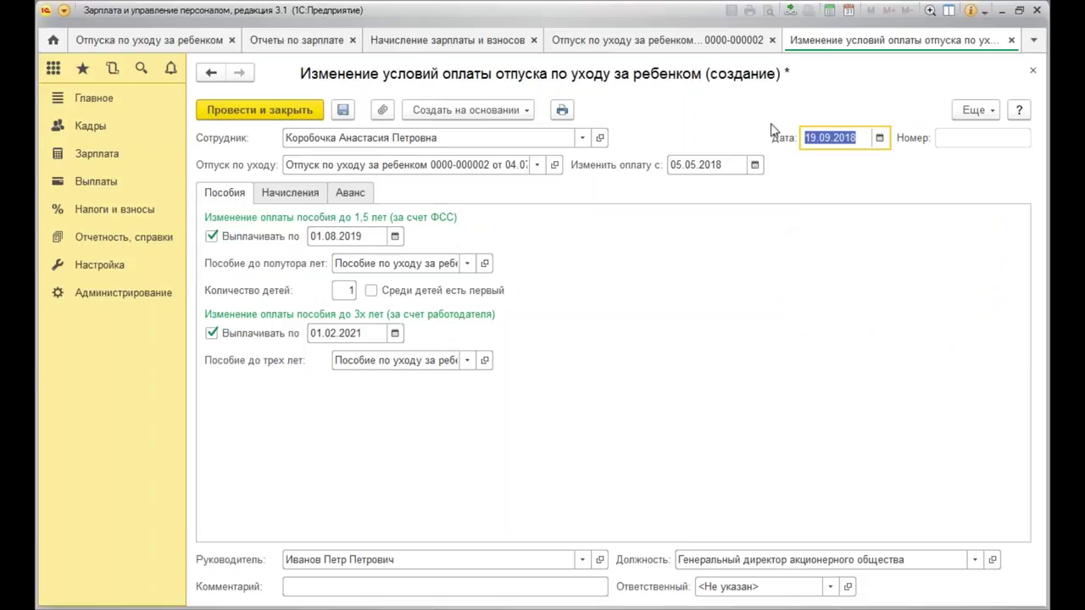
pyautogui.click(754, 165)
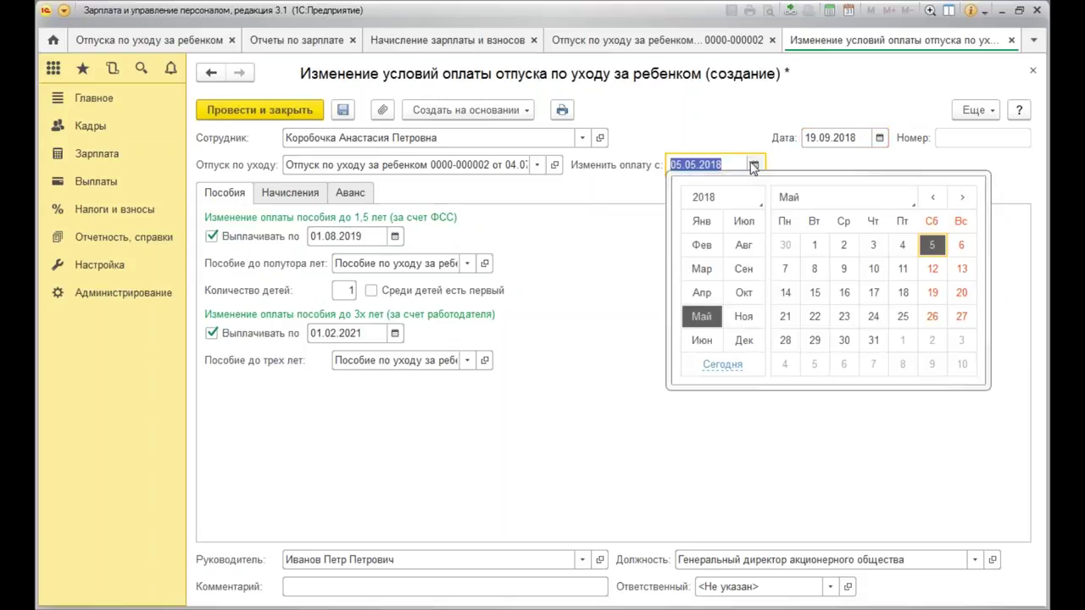
pyautogui.click(749, 271)
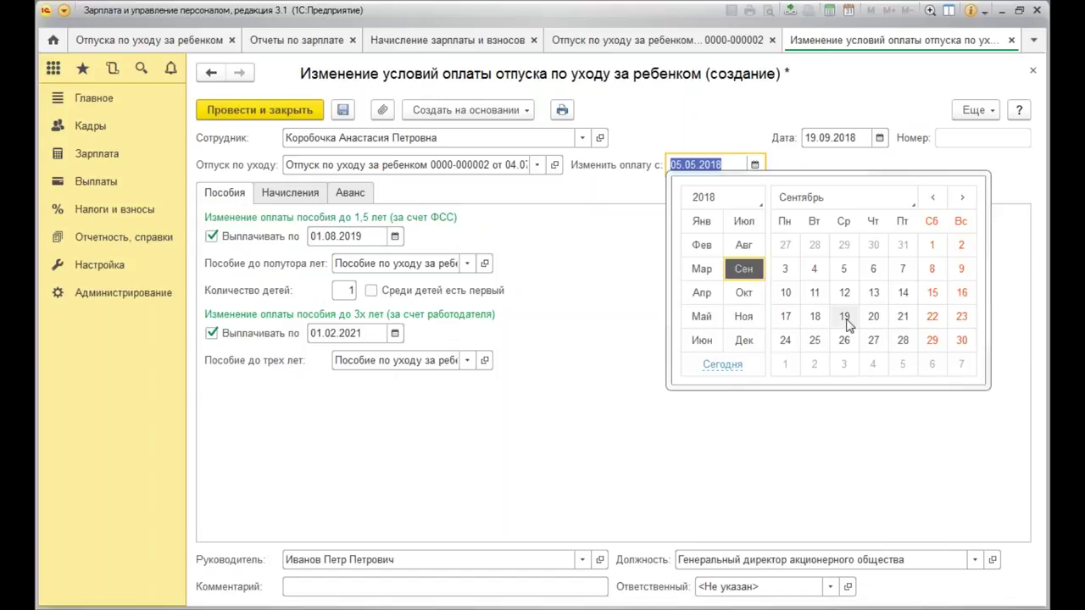
pyautogui.press('Escape')
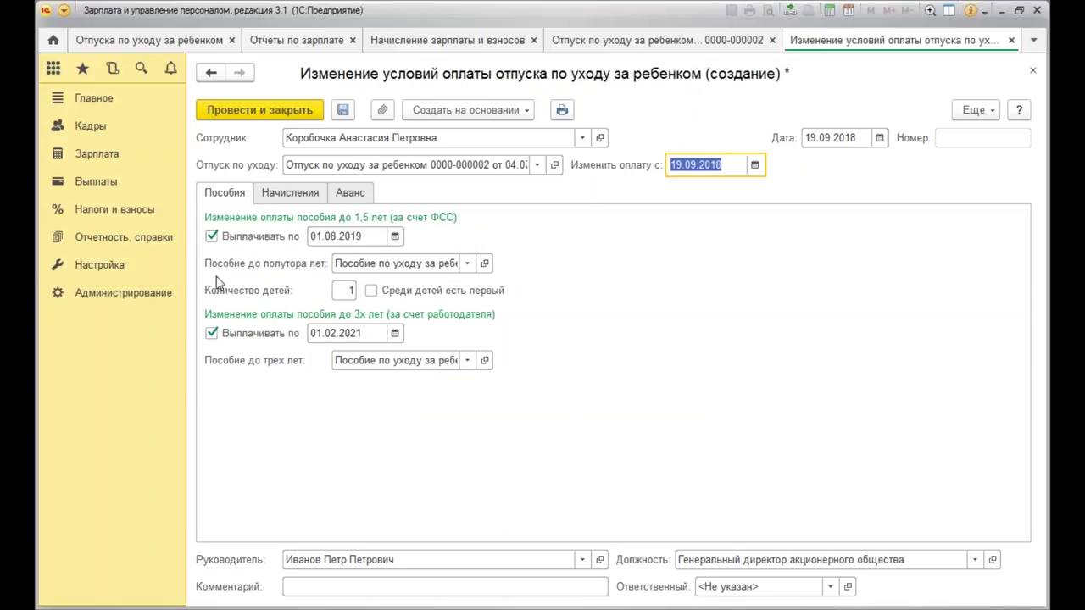
# Enable Изменить начисления for the employee's accruals and reread the employee's pay data for the Оплата по окладу line.
pyautogui.click(281, 196)
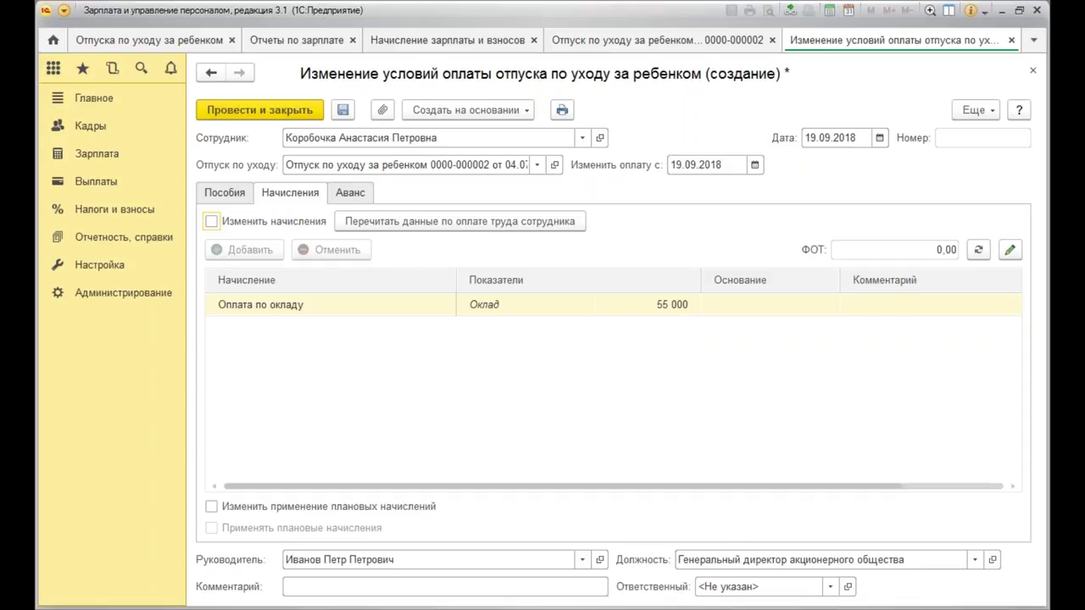
pyautogui.click(211, 223)
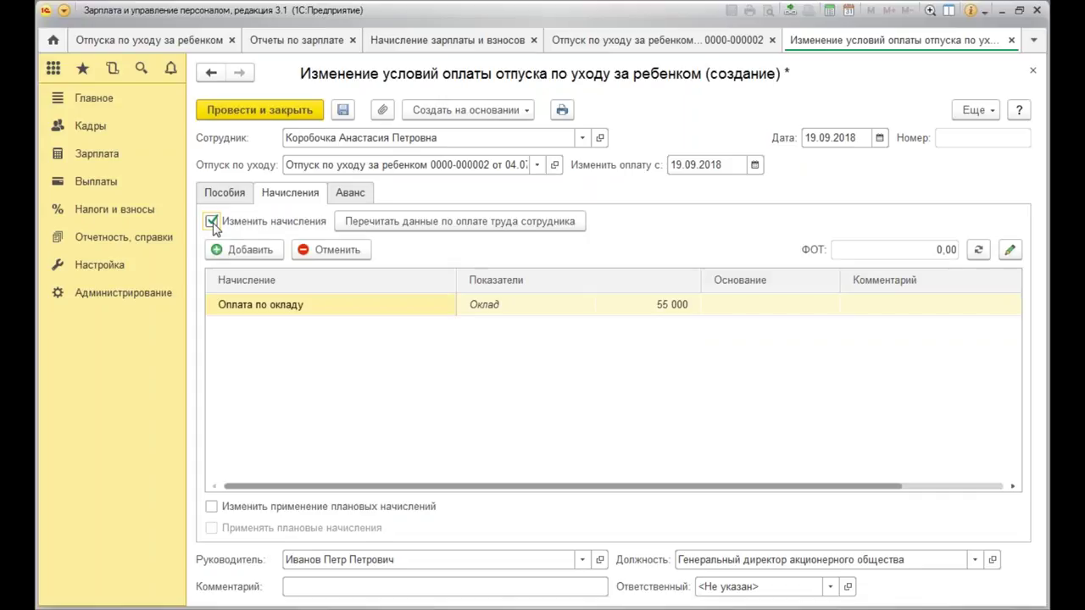
pyautogui.click(464, 222)
pyautogui.click(494, 327)
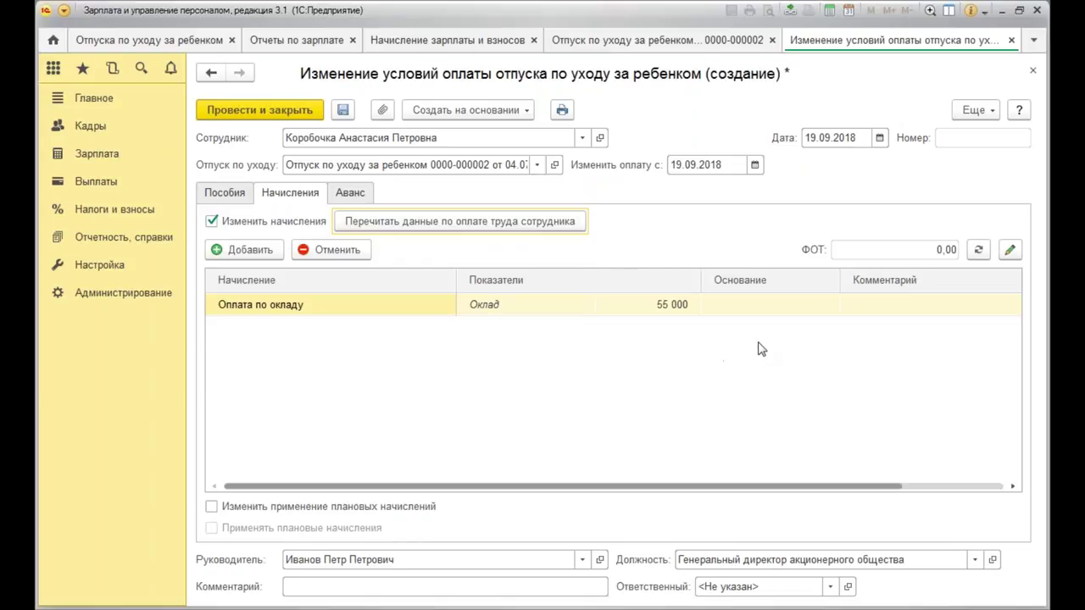
pyautogui.click(611, 310)
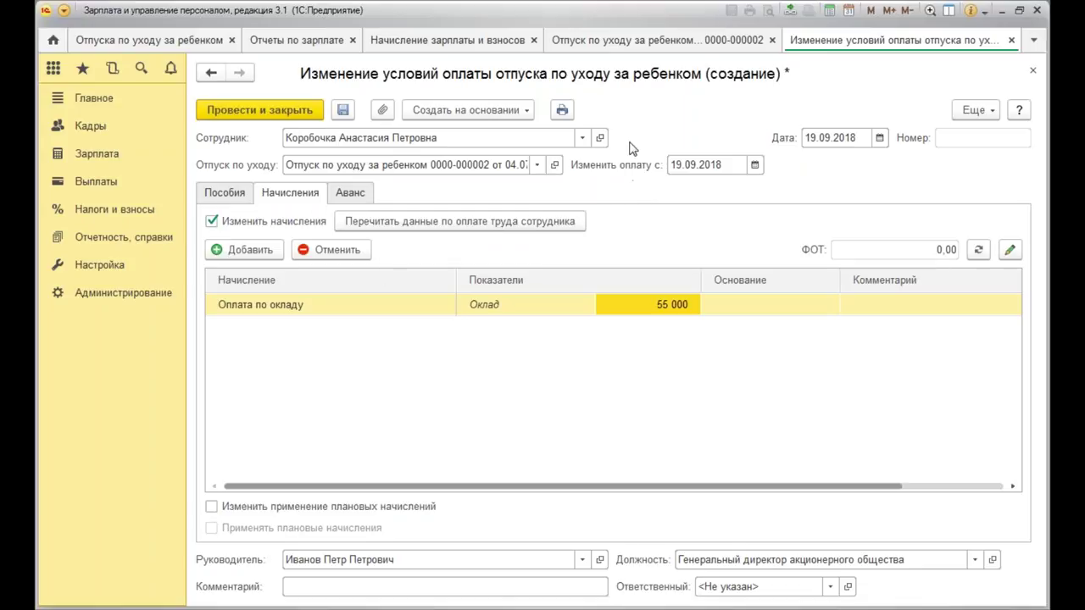
# Save the payment change document and generate its printed order on part-time work.
pyautogui.click(562, 110)
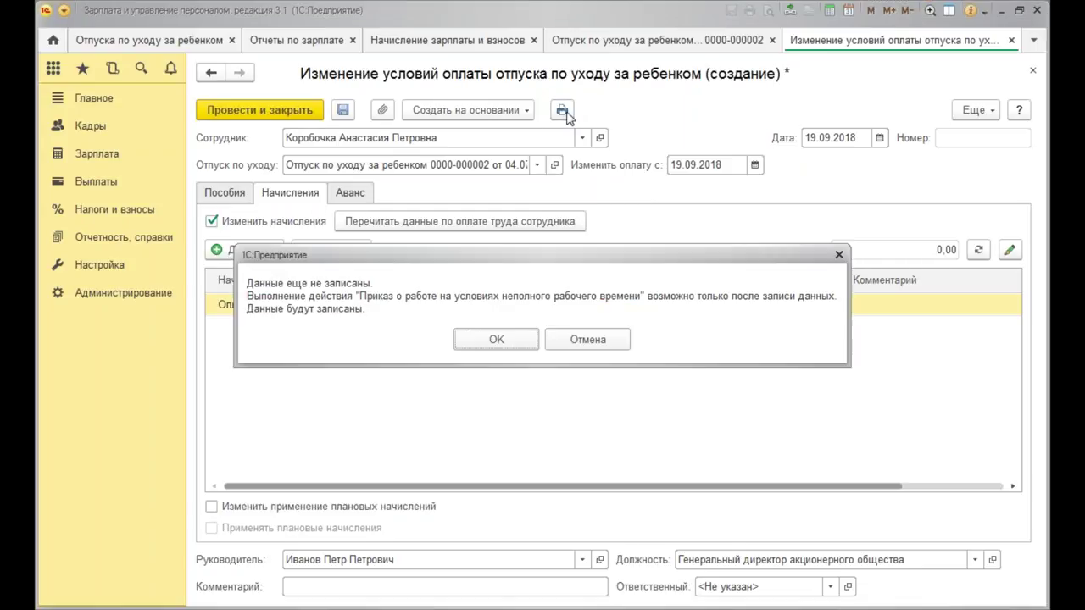
pyautogui.click(494, 337)
pyautogui.click(509, 330)
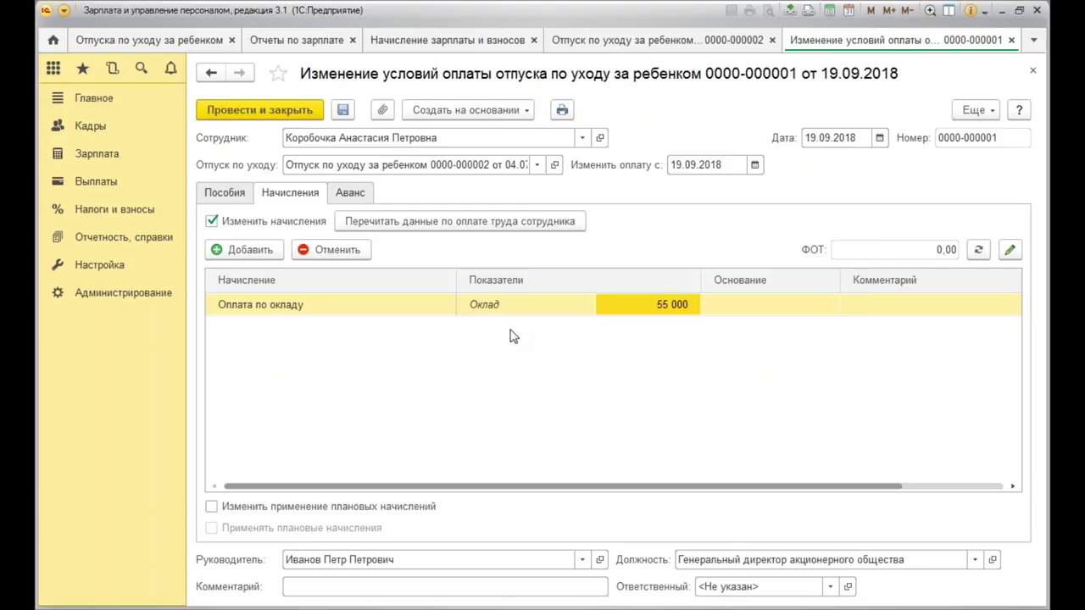
pyautogui.click(919, 196)
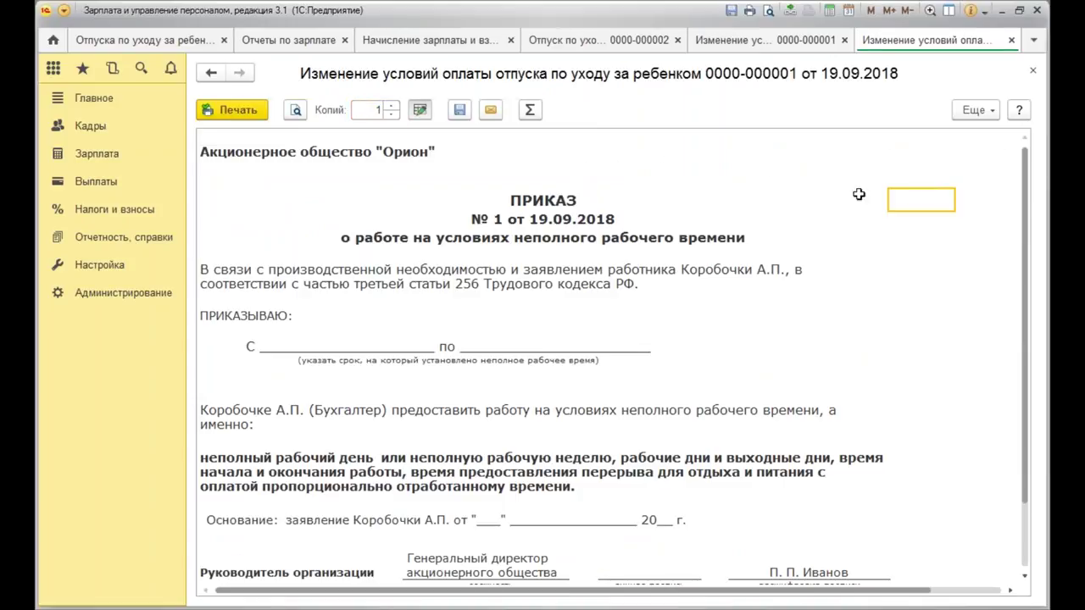
# Look through the part-time work order down to the signatures, close it, and post and close the payment change document.
pyautogui.scroll(-5, 813, 345)
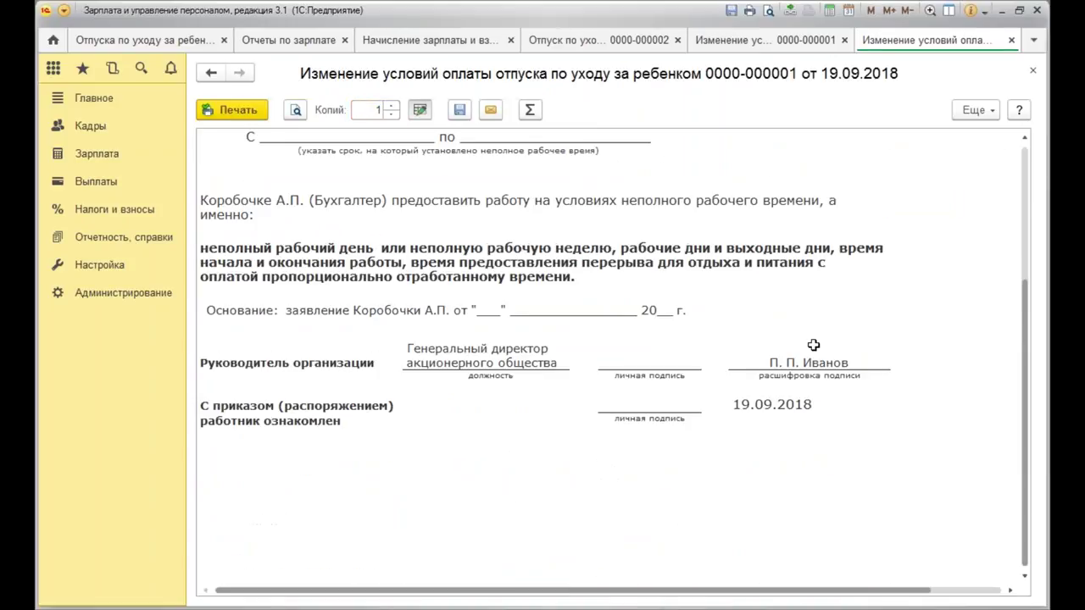
pyautogui.scroll(6, 819, 366)
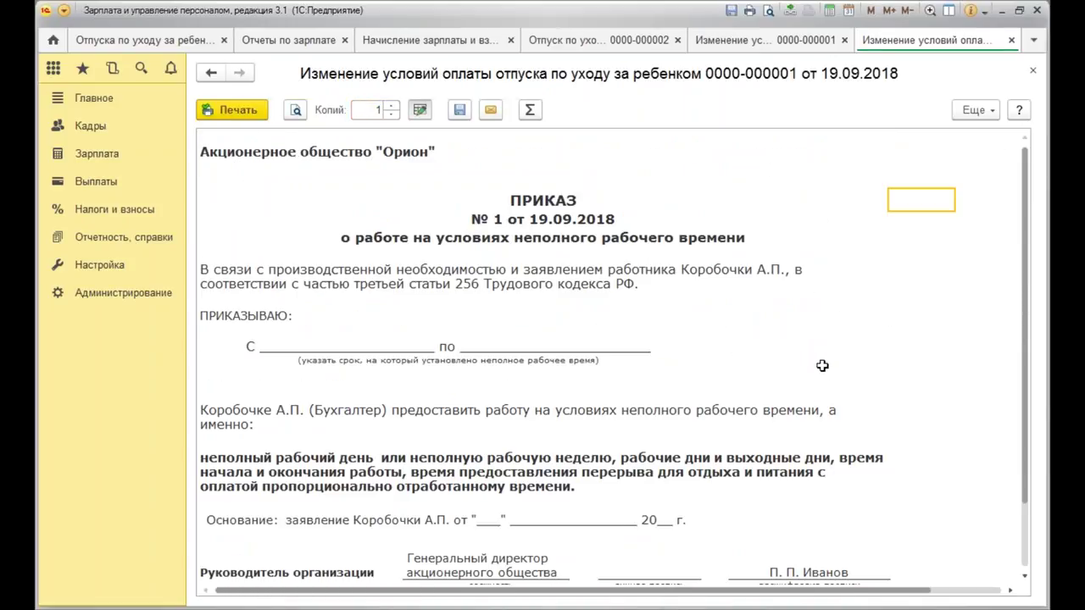
pyautogui.scroll(-5, 821, 363)
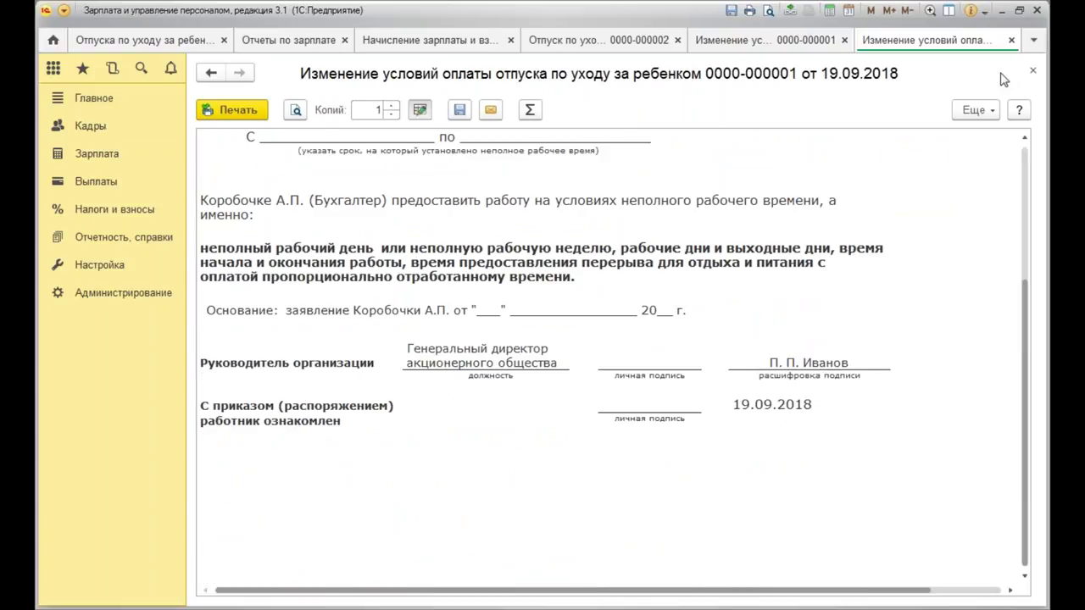
pyautogui.click(1032, 71)
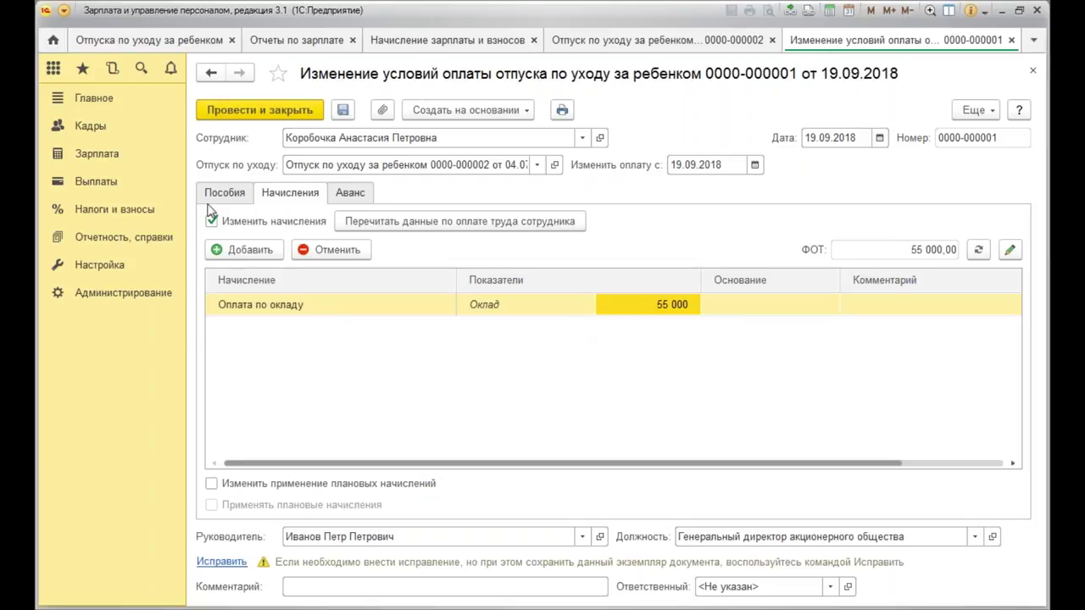
pyautogui.click(257, 111)
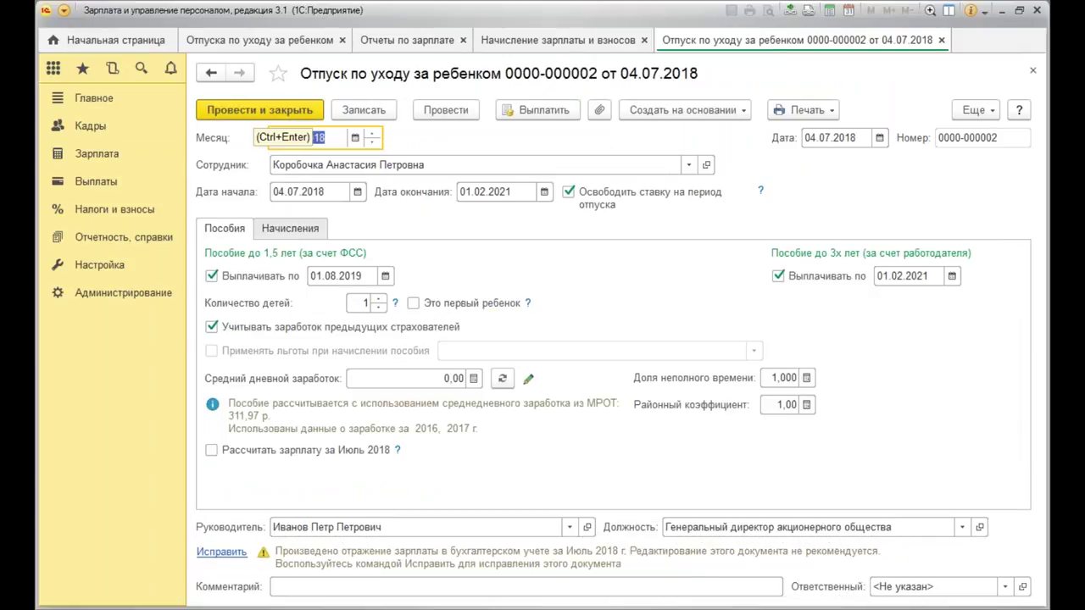
# Post and close the child-care leave document of 04.07.2018 despite the absence overlap, and close the leave and payroll accrual lists.
pyautogui.click(257, 111)
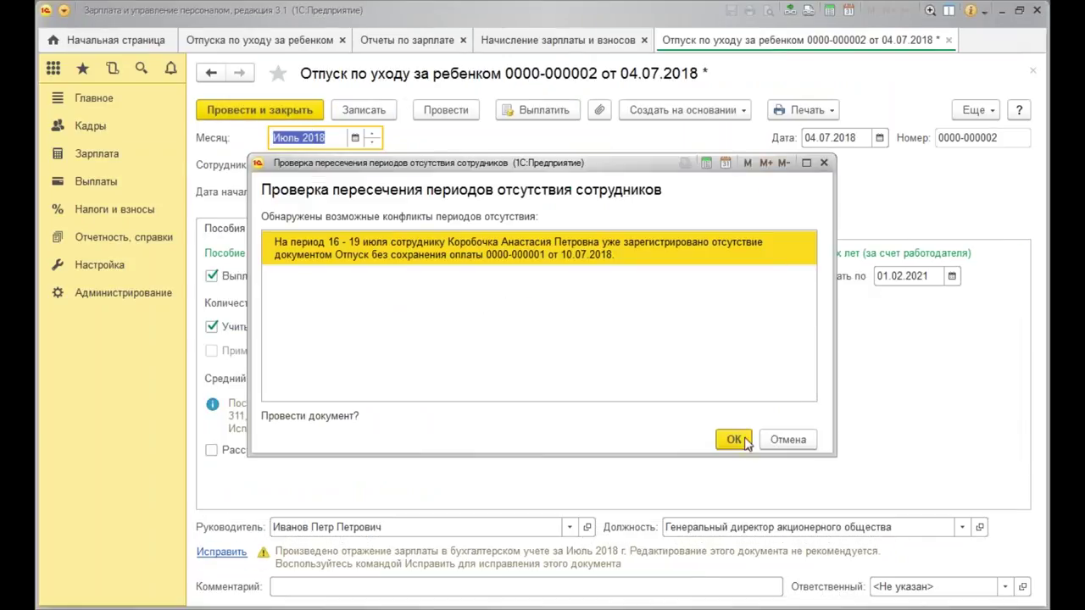
pyautogui.click(730, 439)
pyautogui.click(1032, 70)
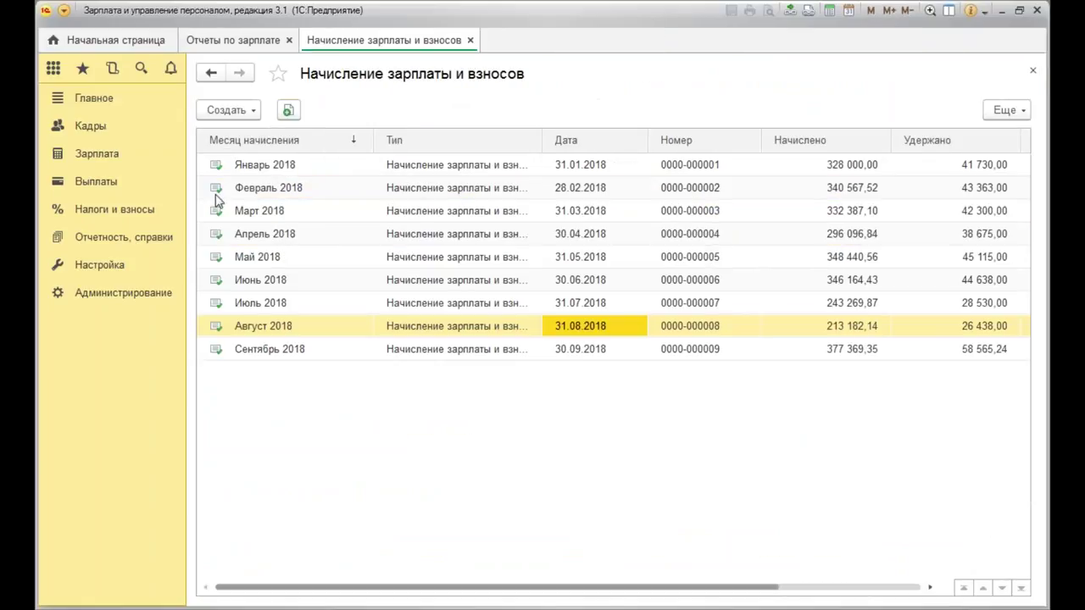
pyautogui.click(470, 39)
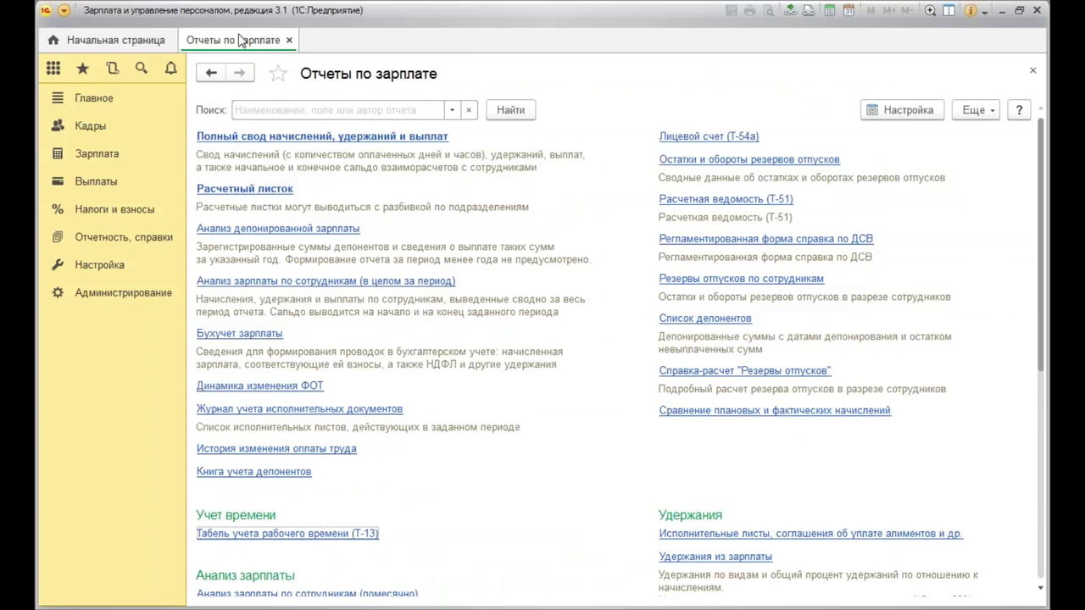
# Generate the T-13 timesheet for 01.09.2018–30.09.2018, examine both employees' attendance codes, and close the report.
pyautogui.click(288, 534)
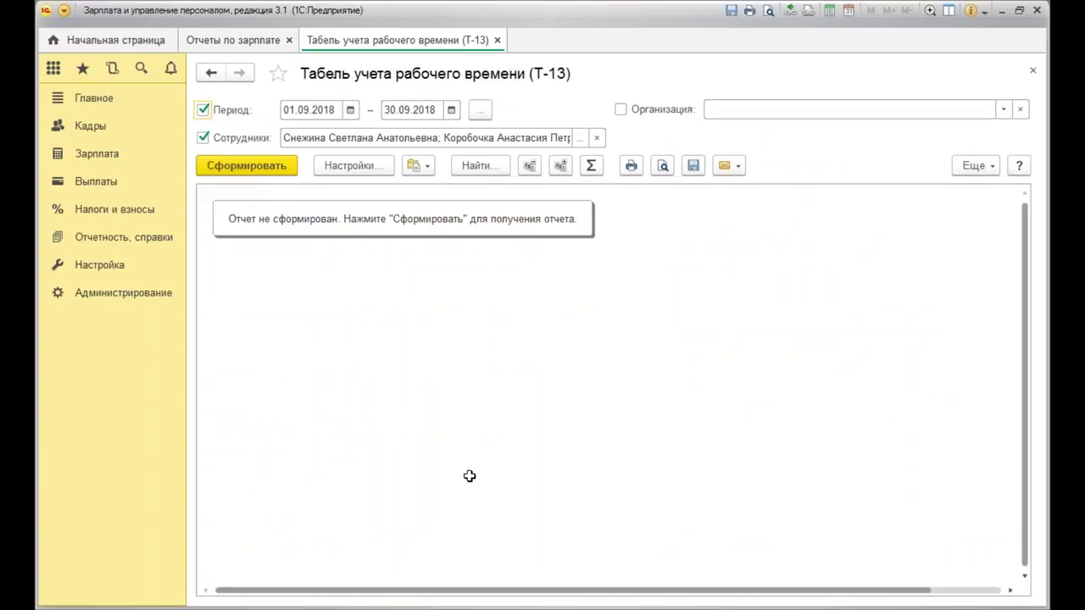
pyautogui.click(268, 165)
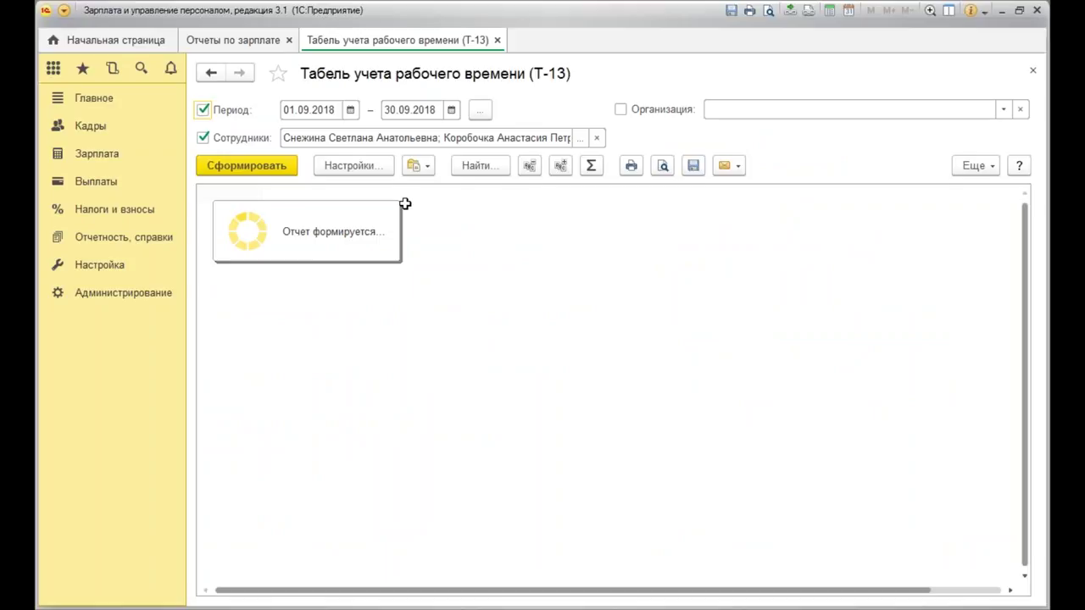
pyautogui.scroll(-5, 782, 297)
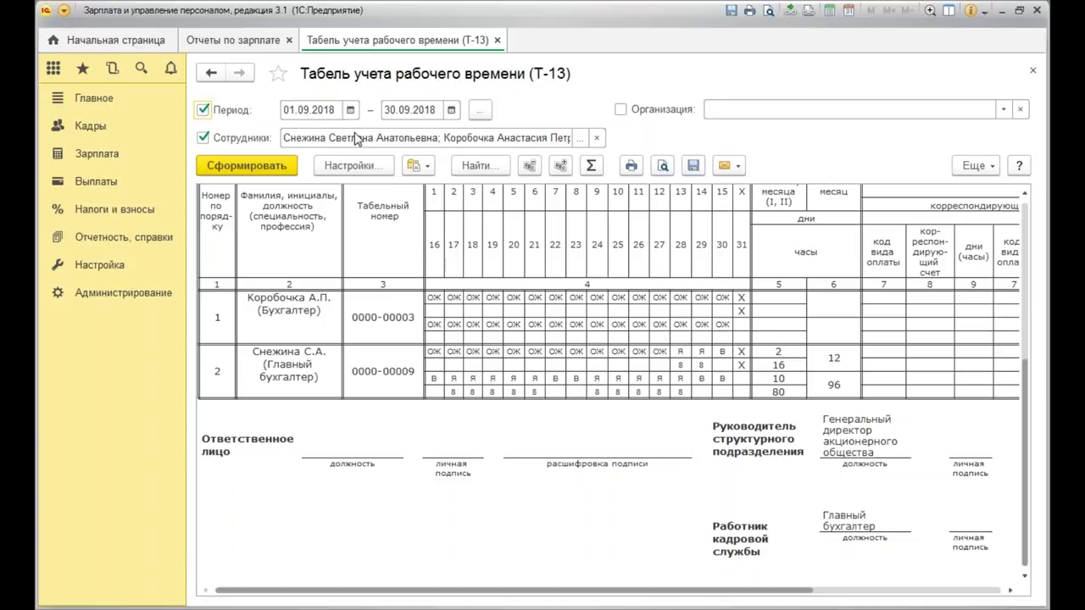
pyautogui.scroll(5, 705, 316)
pyautogui.click(593, 388)
pyautogui.scroll(-1, 600, 391)
pyautogui.scroll(-3, 600, 391)
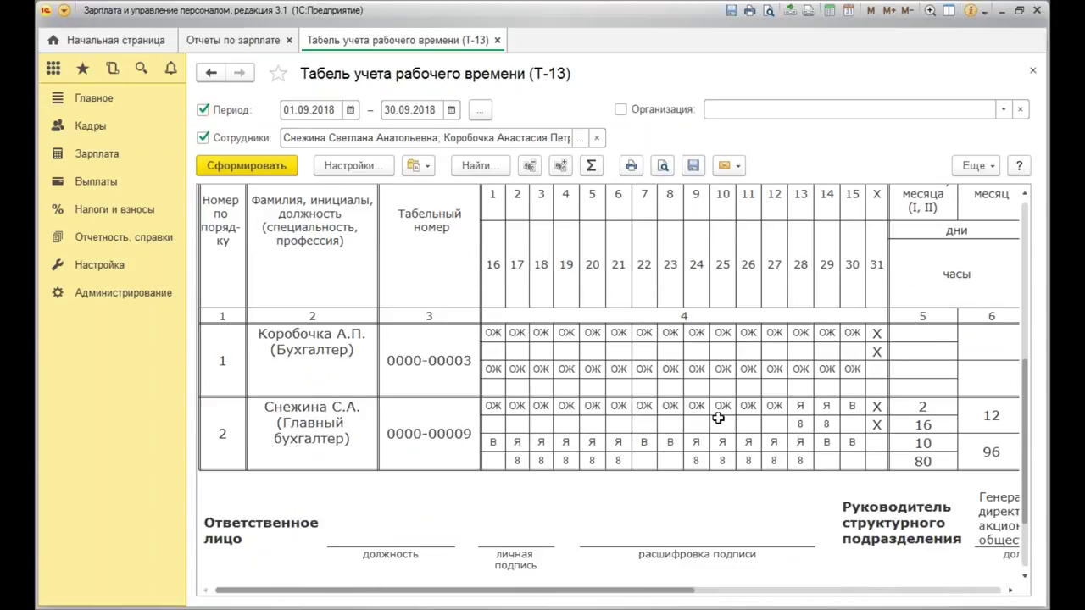
pyautogui.click(498, 41)
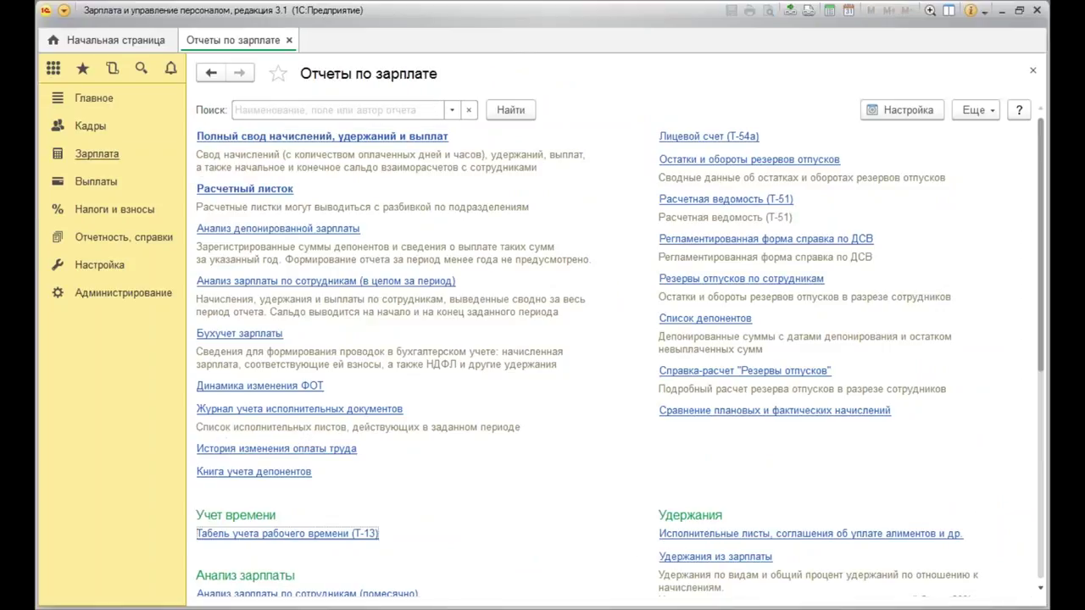
# Open the September 2018 payroll and contributions document and refill it with recalculated data.
pyautogui.click(99, 158)
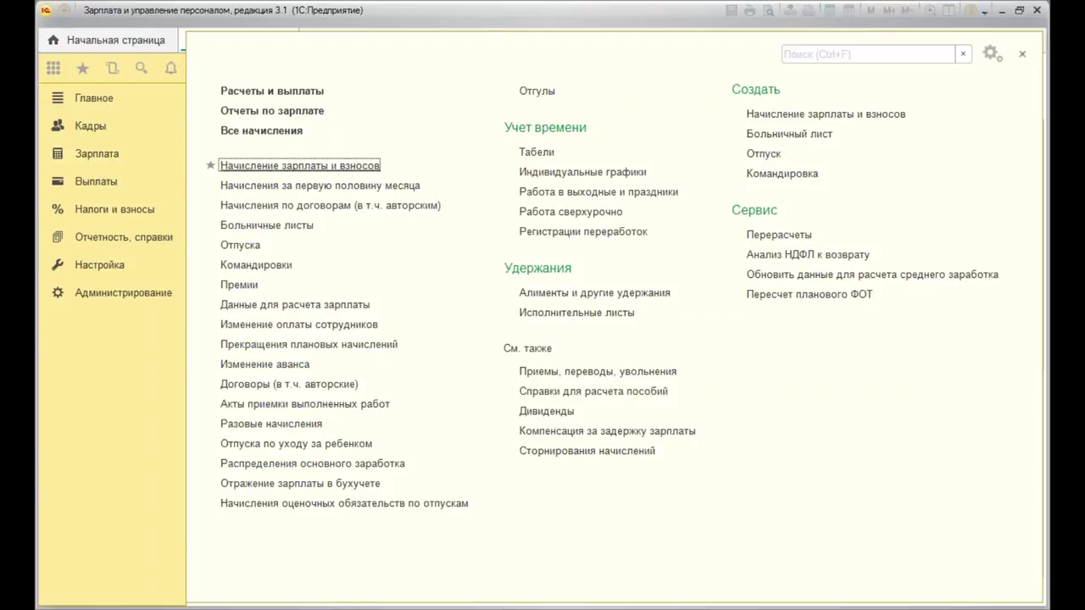
pyautogui.click(343, 168)
pyautogui.doubleClick(476, 350)
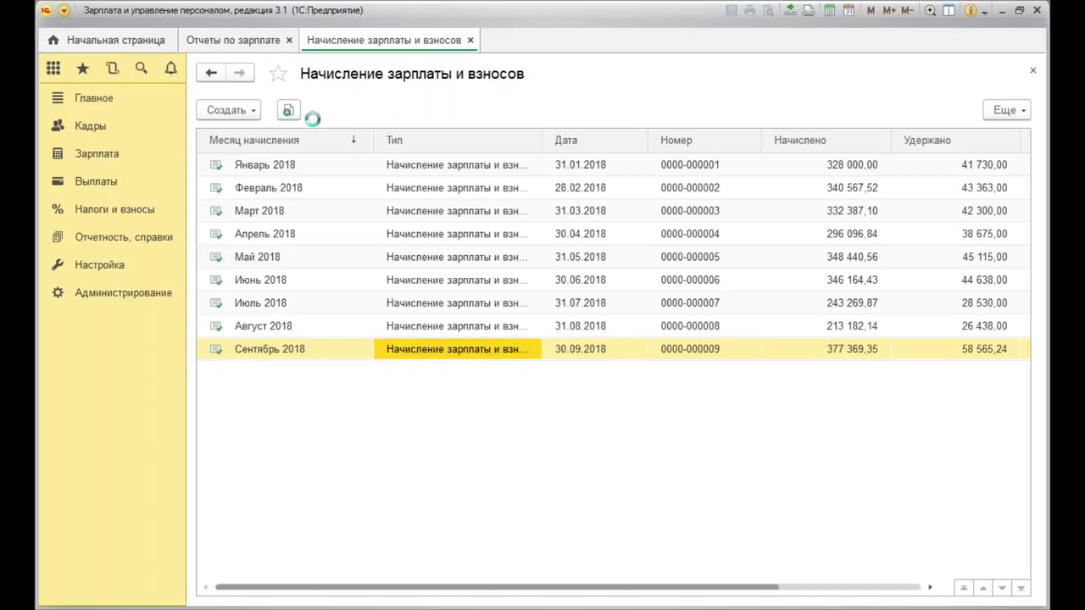
pyautogui.click(233, 212)
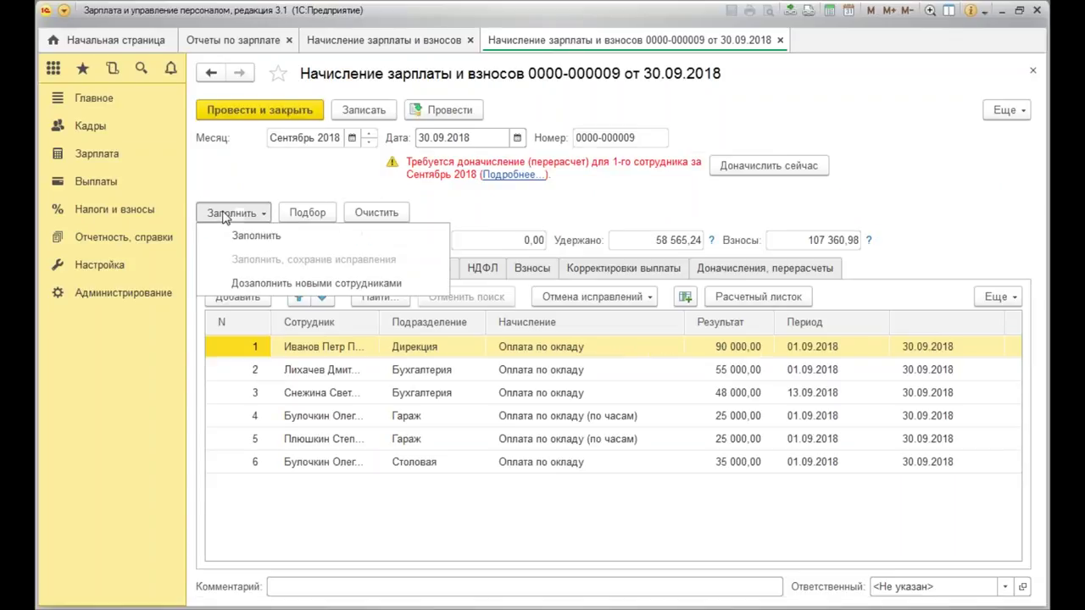
pyautogui.click(256, 238)
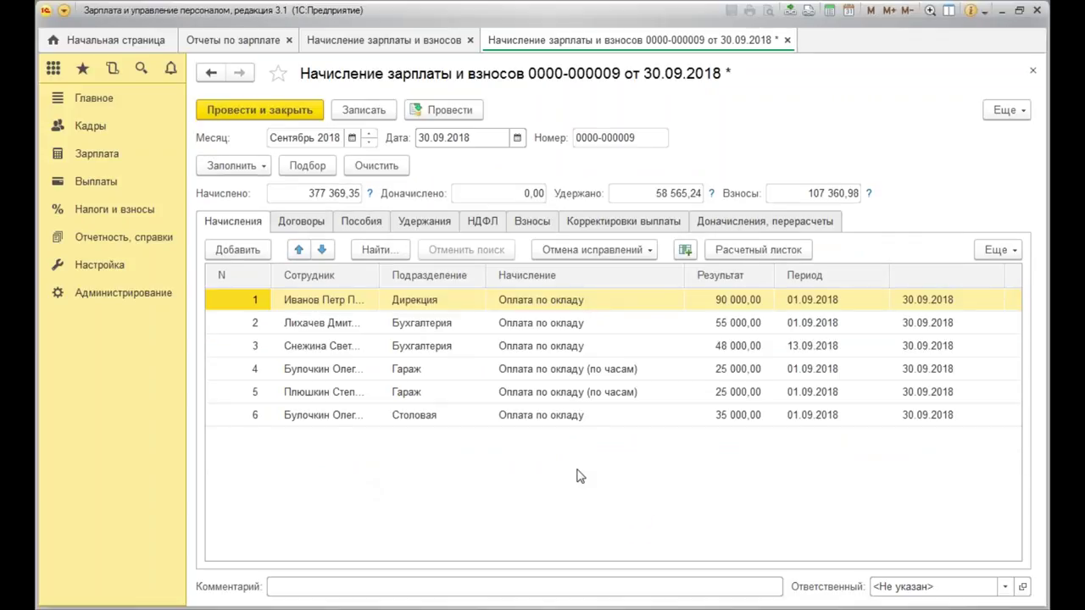
# Examine the salary accruals and the child-care benefits with their periods and paid days, and close the payroll document without saving.
pyautogui.click(355, 369)
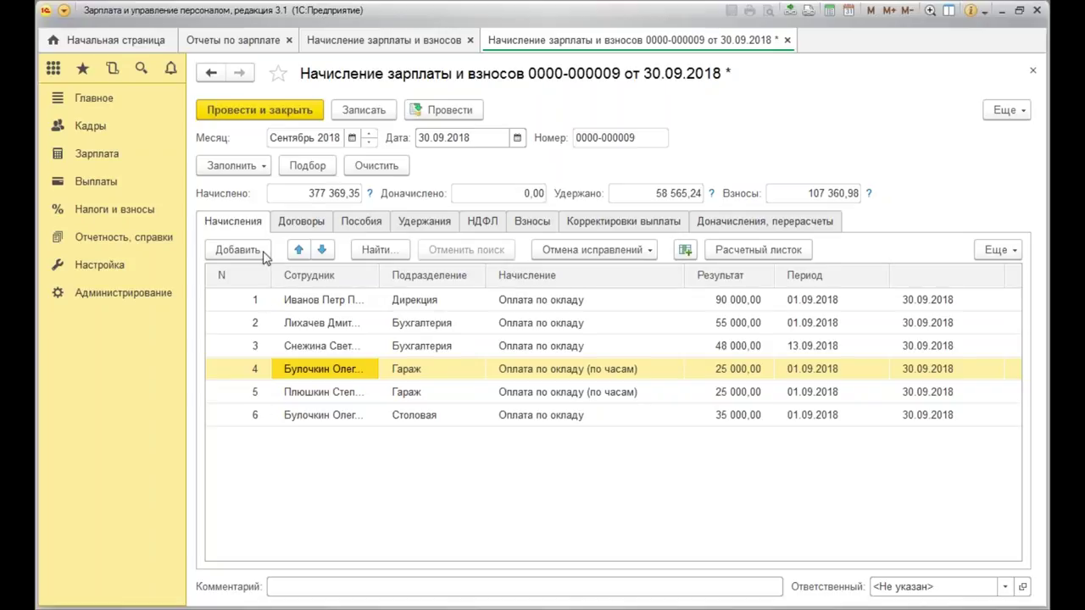
pyautogui.click(362, 228)
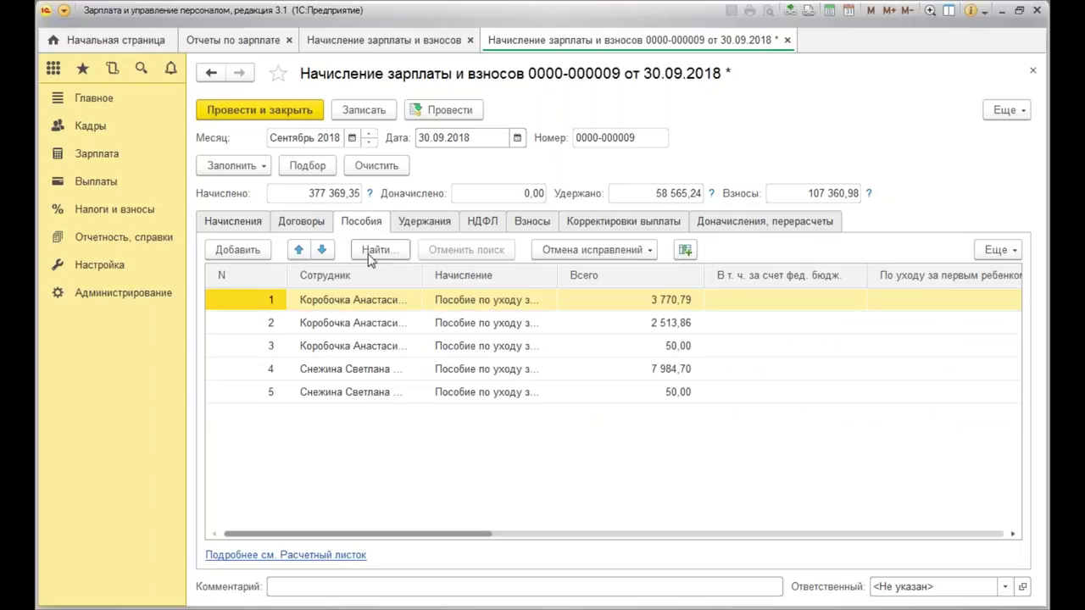
pyautogui.moveTo(448, 535); pyautogui.dragTo(773, 542)
pyautogui.click(594, 304)
pyautogui.click(700, 304)
pyautogui.click(563, 323)
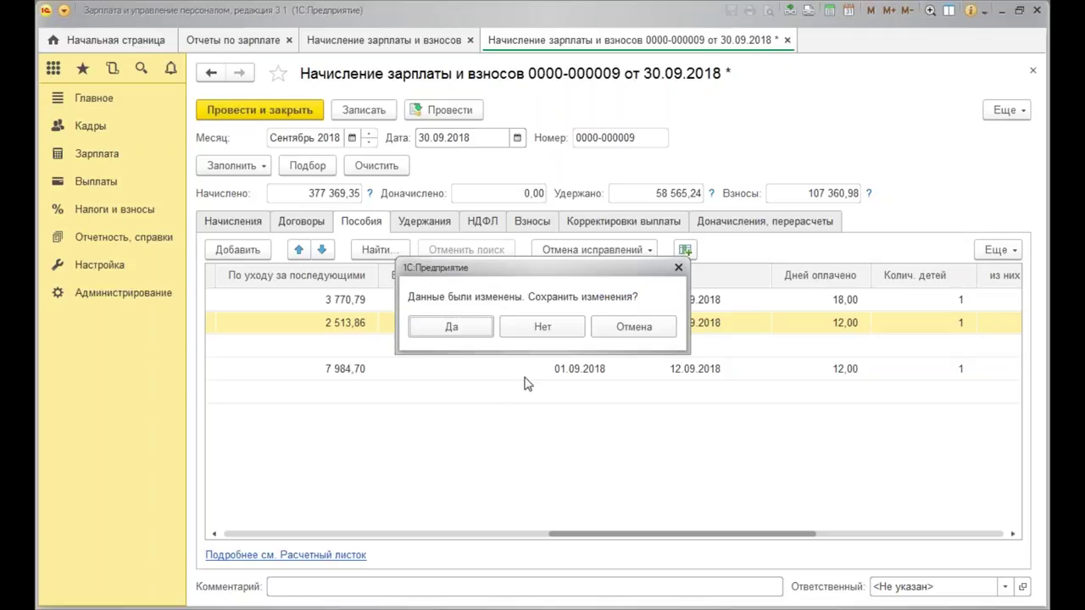
pyautogui.click(545, 329)
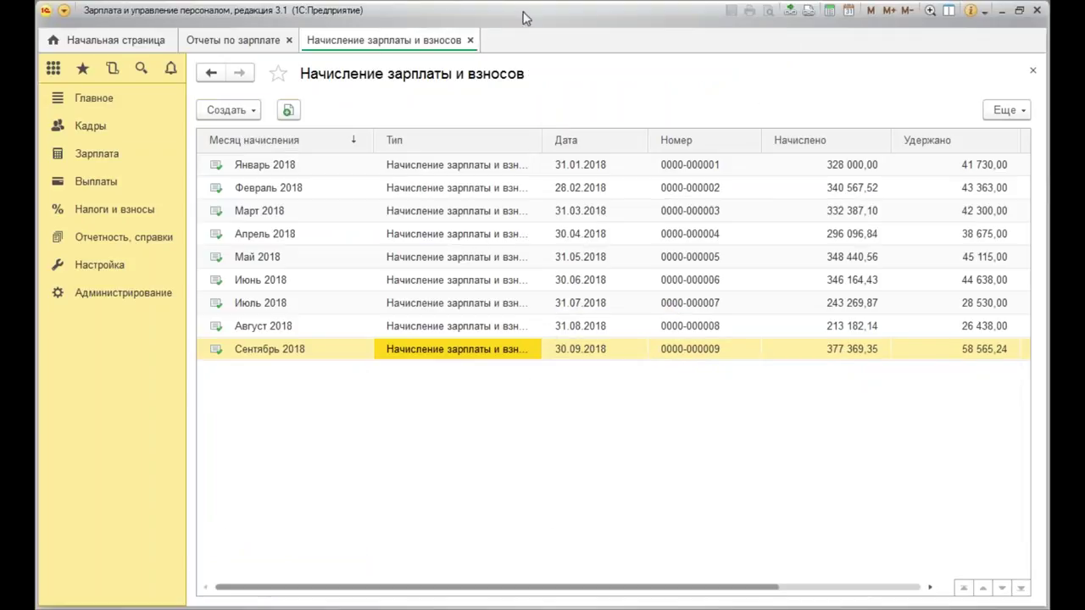
pyautogui.click(470, 40)
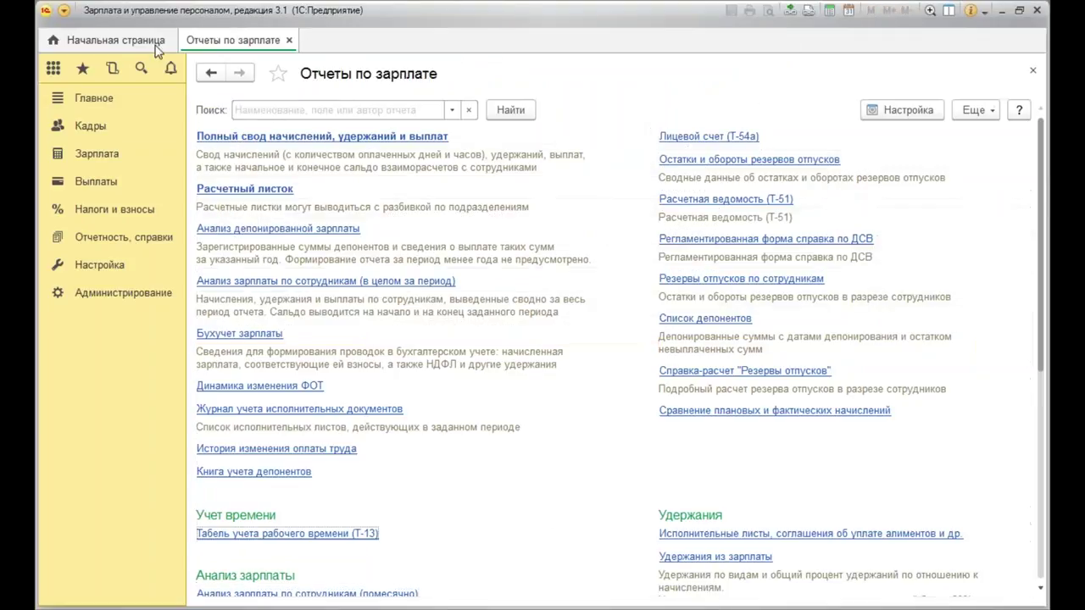
# In the child-care leave payment terms change of 19.09.2018, enable changing the use of planned accruals and set planned accruals to apply.
pyautogui.click(96, 155)
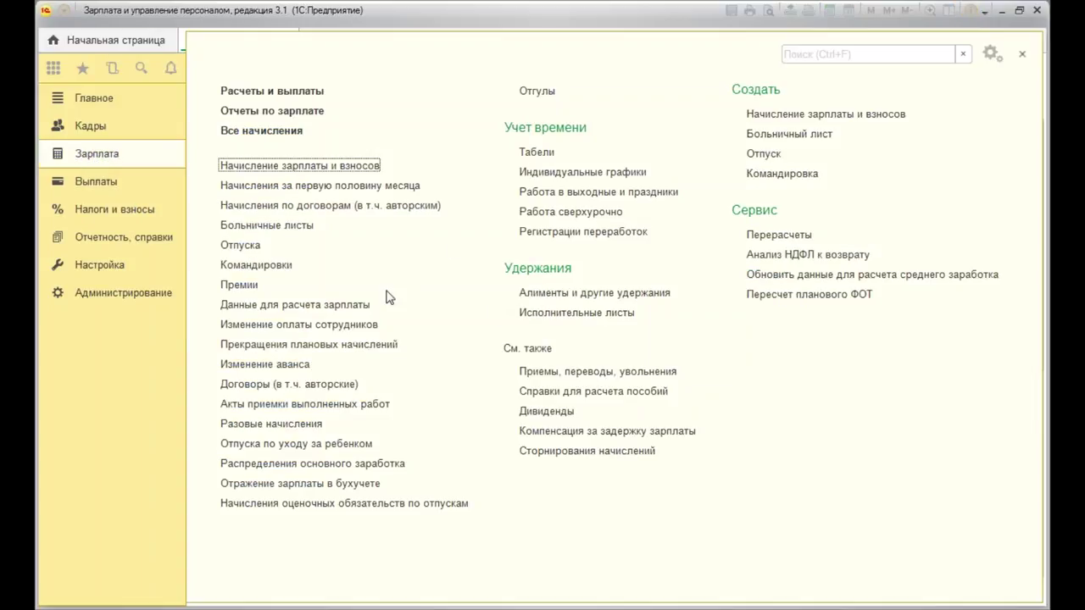
pyautogui.click(314, 444)
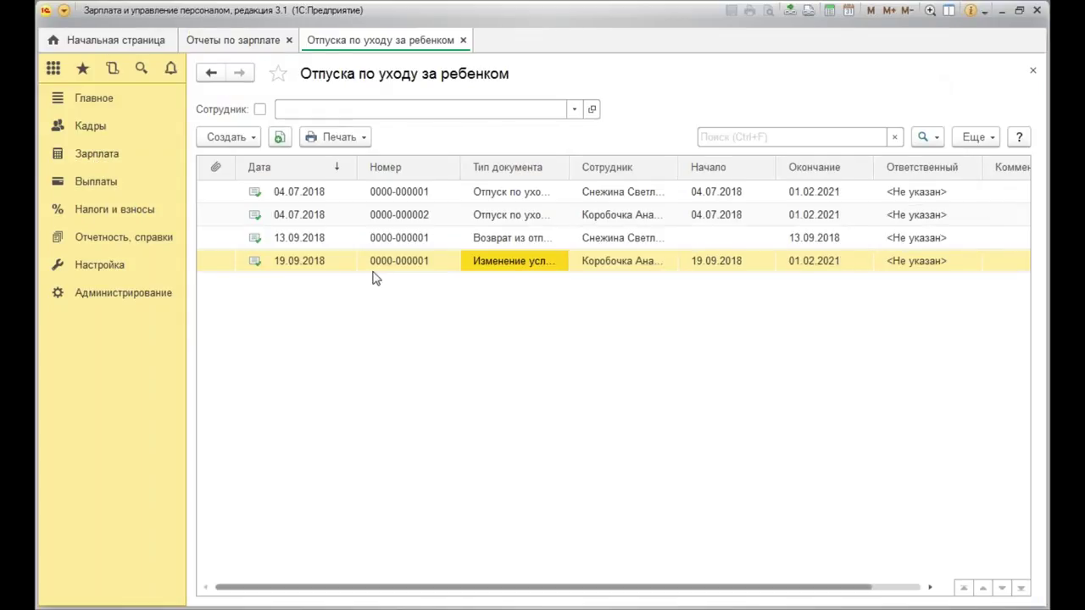
pyautogui.doubleClick(547, 269)
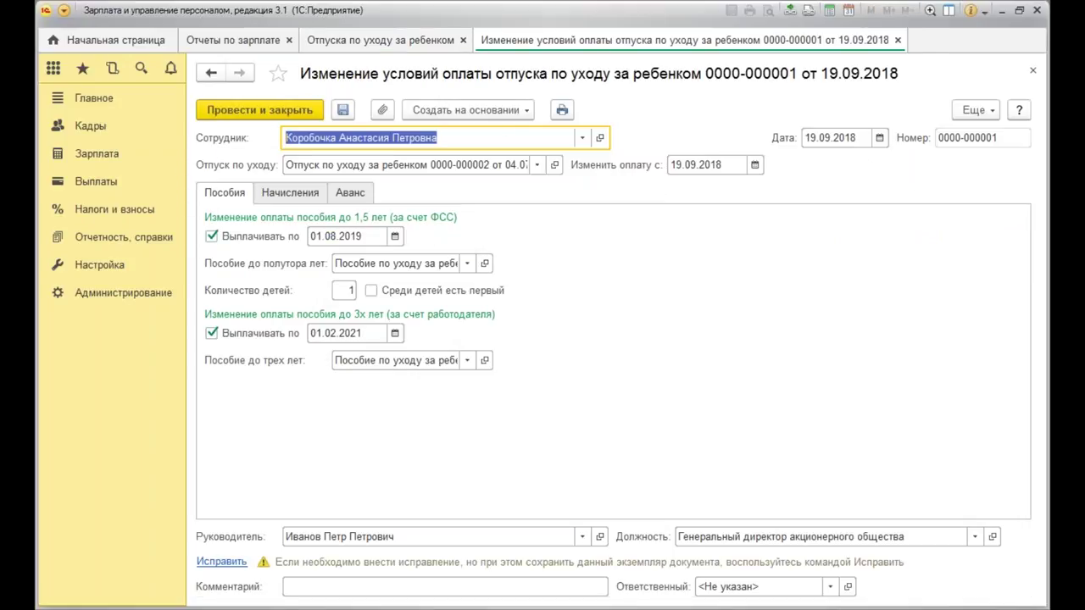
pyautogui.click(284, 193)
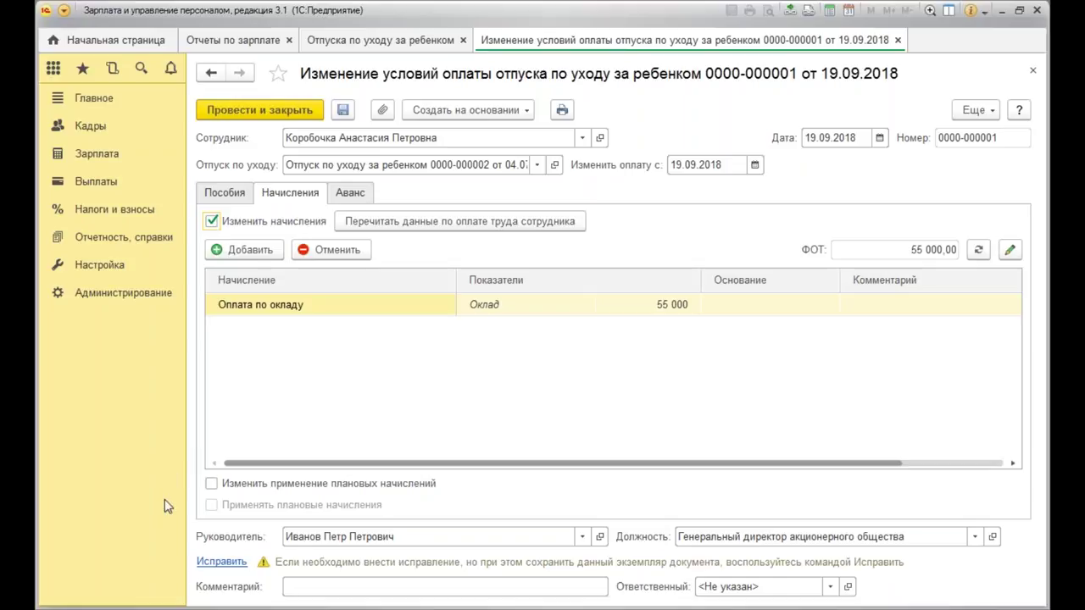
pyautogui.click(213, 483)
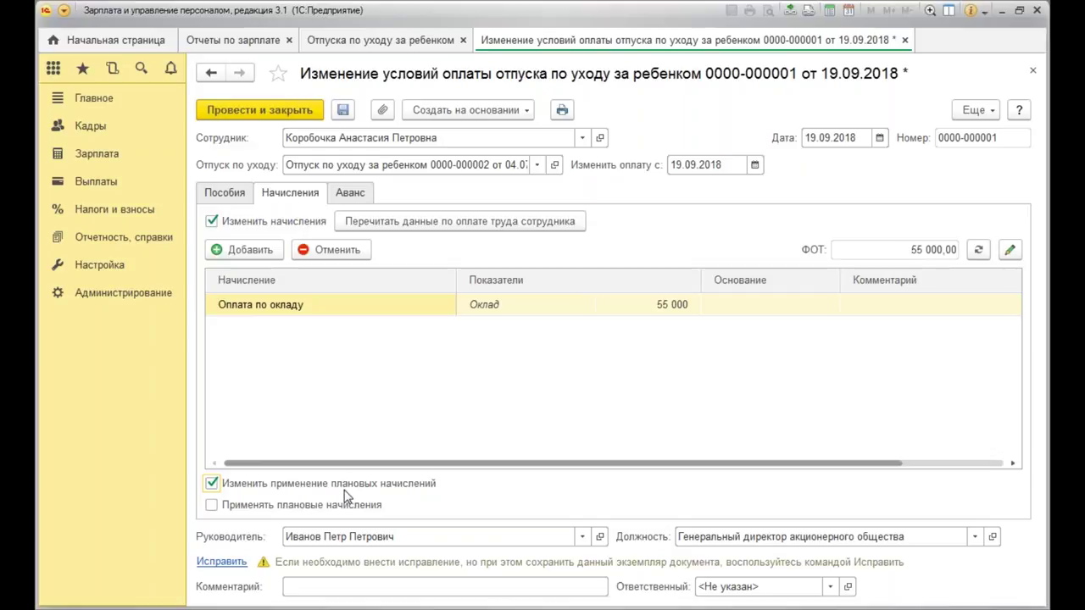
pyautogui.click(211, 506)
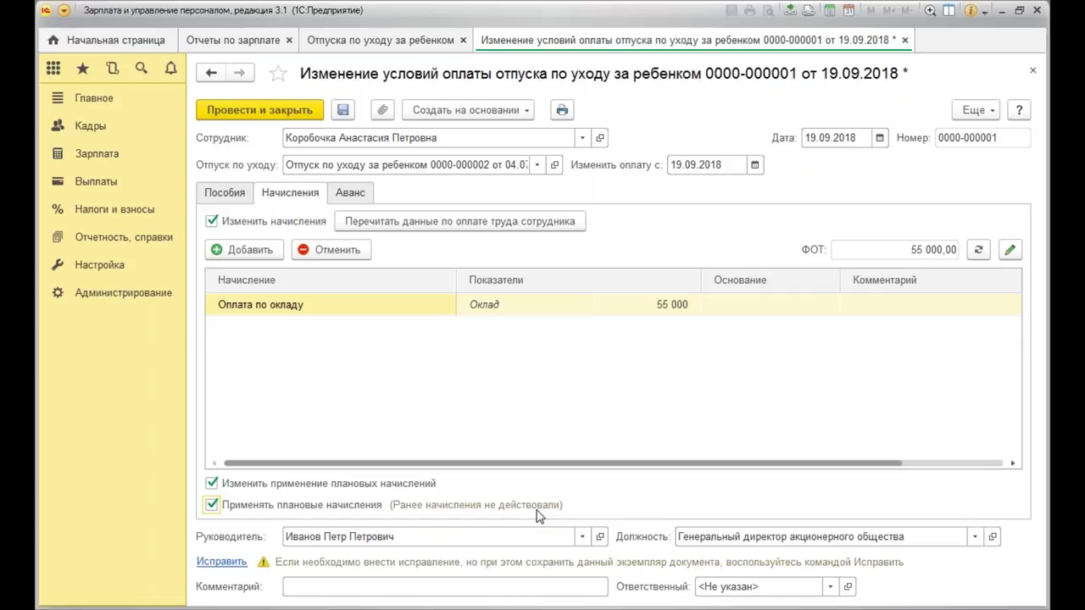
# Check the accrual settings in the same employee's child-care leave document of 04.07.2018, and return to the payment terms change document.
pyautogui.click(383, 44)
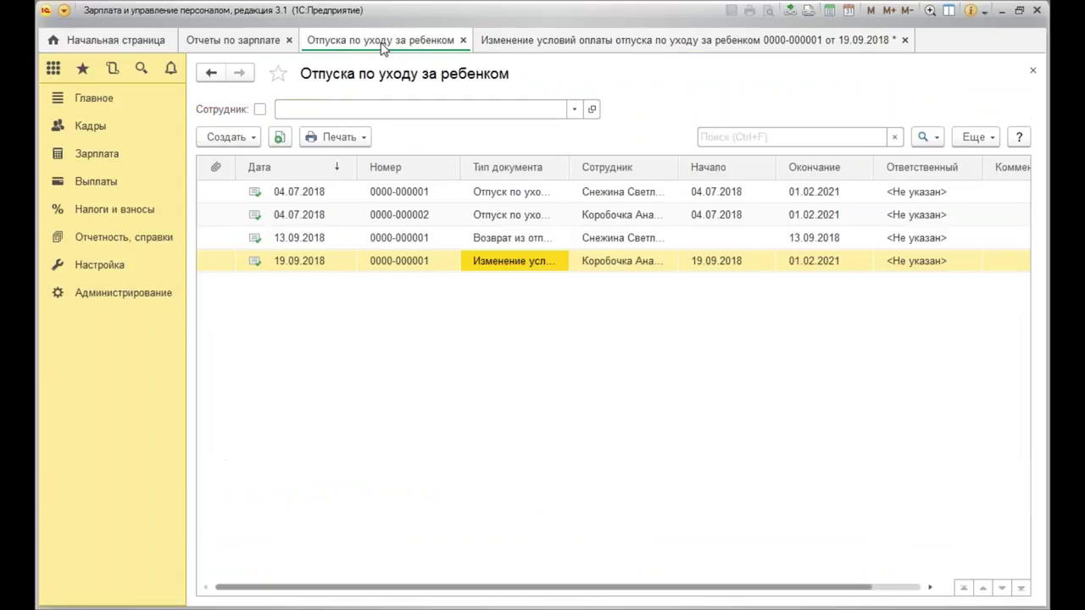
pyautogui.click(525, 217)
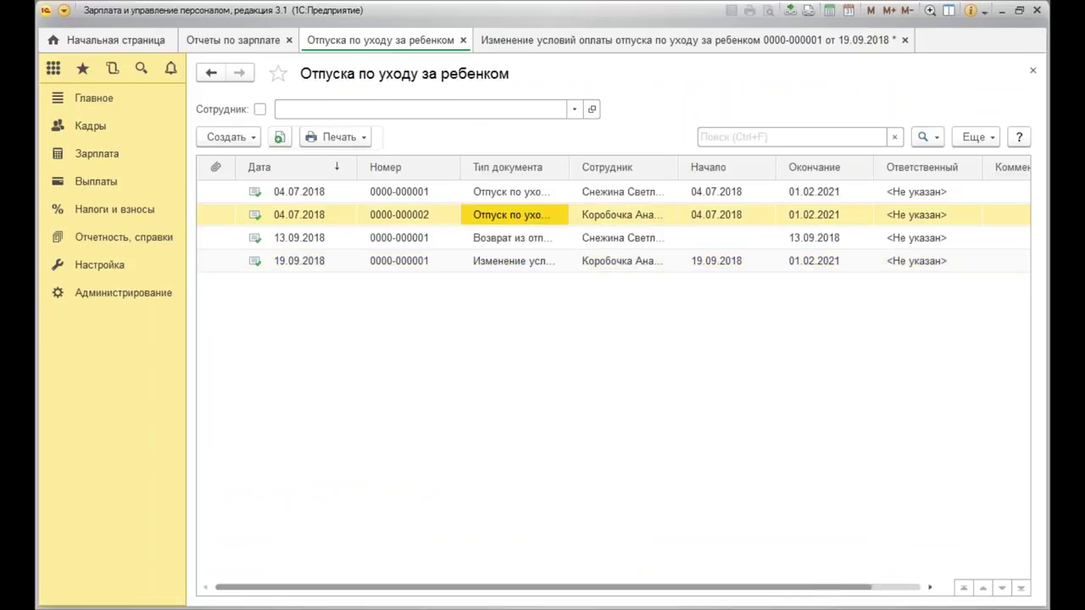
pyautogui.doubleClick(525, 217)
pyautogui.click(290, 230)
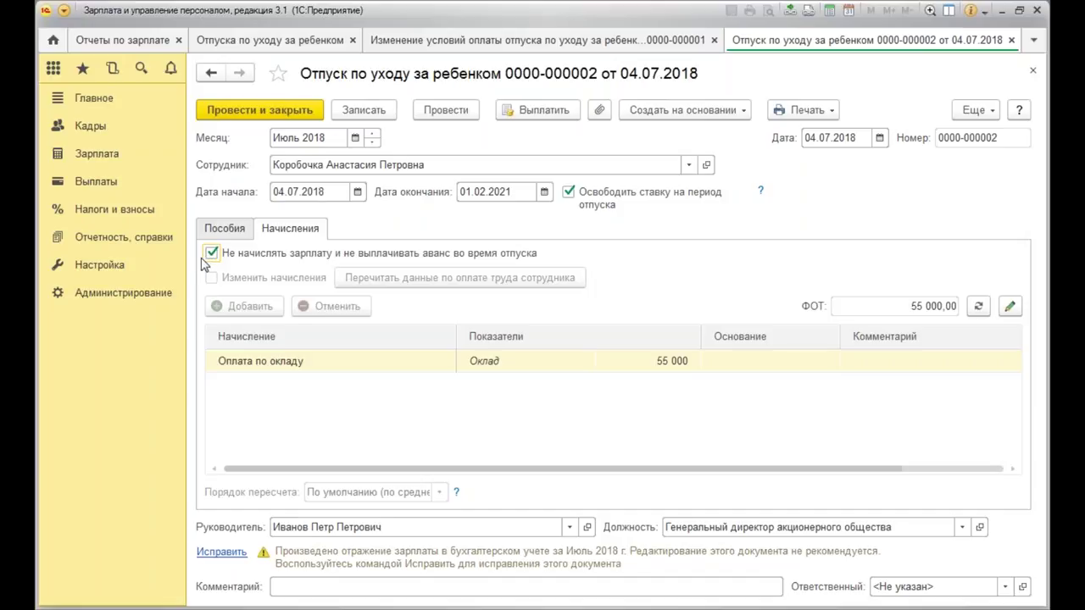
pyautogui.click(526, 41)
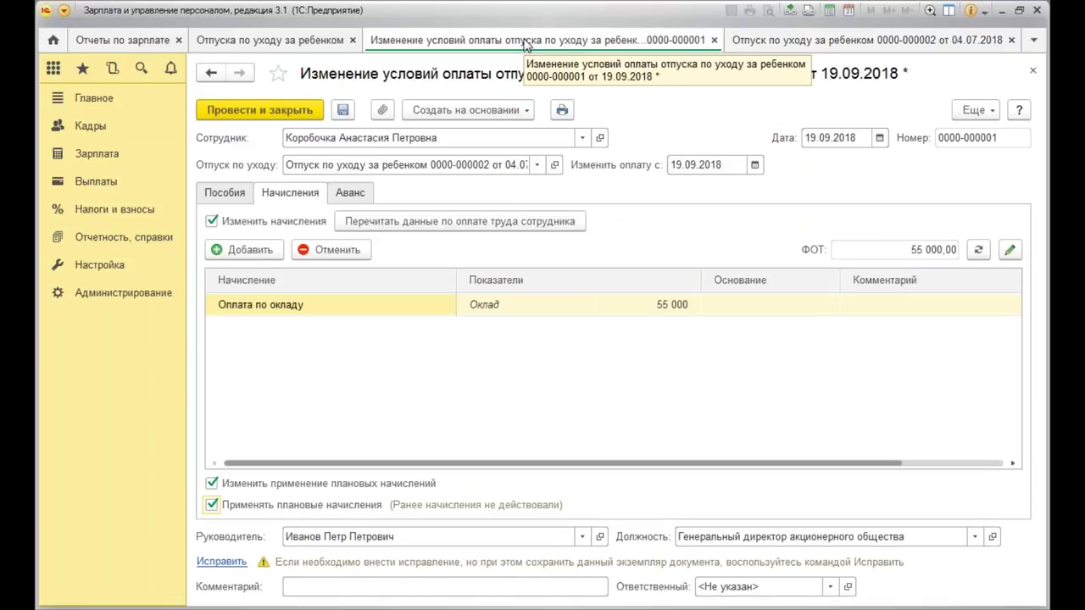
pyautogui.click(713, 40)
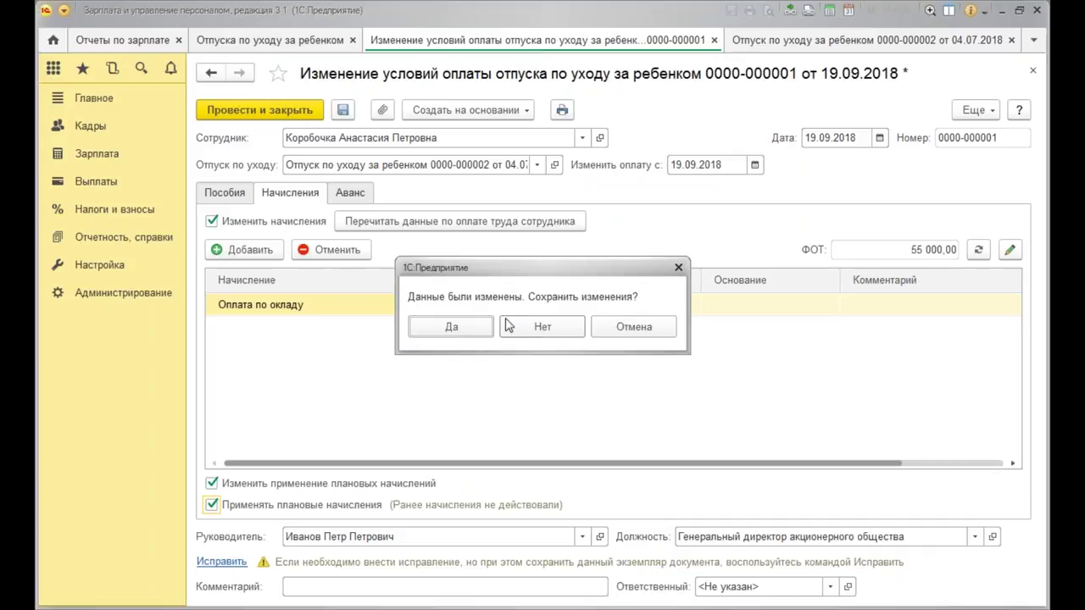
pyautogui.click(644, 330)
pyautogui.click(779, 41)
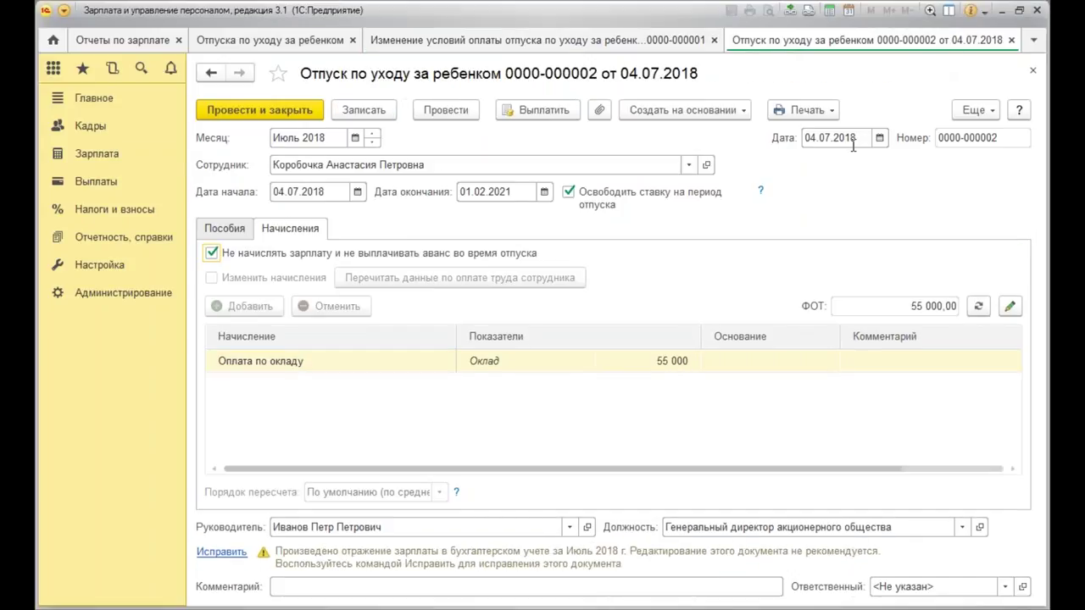
pyautogui.click(1011, 40)
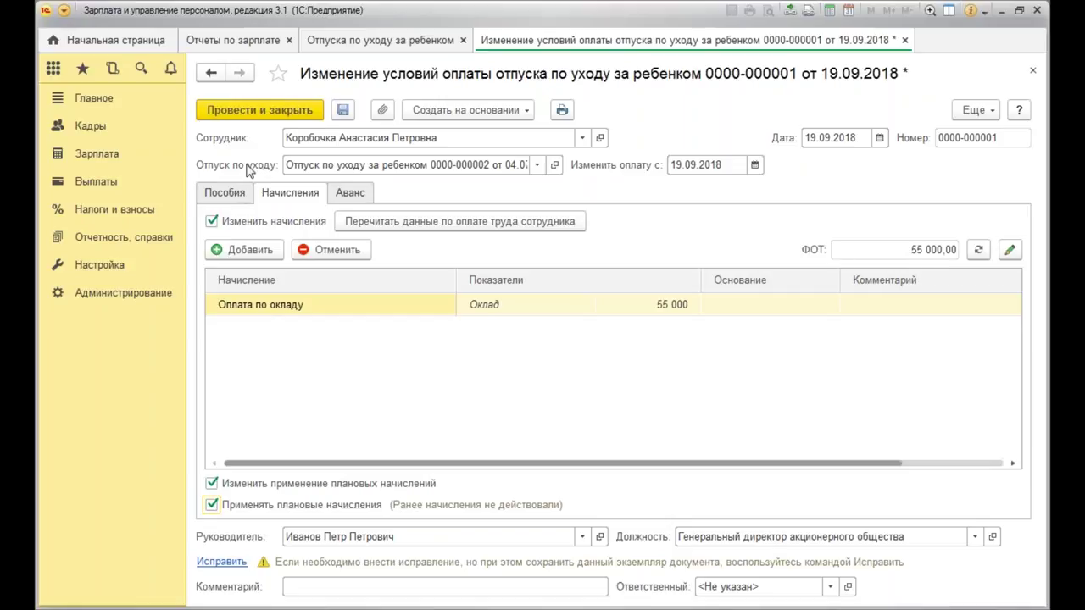
# Review the advance, accrual and benefit settings of the payment terms change document, postponing the online support login.
pyautogui.click(349, 193)
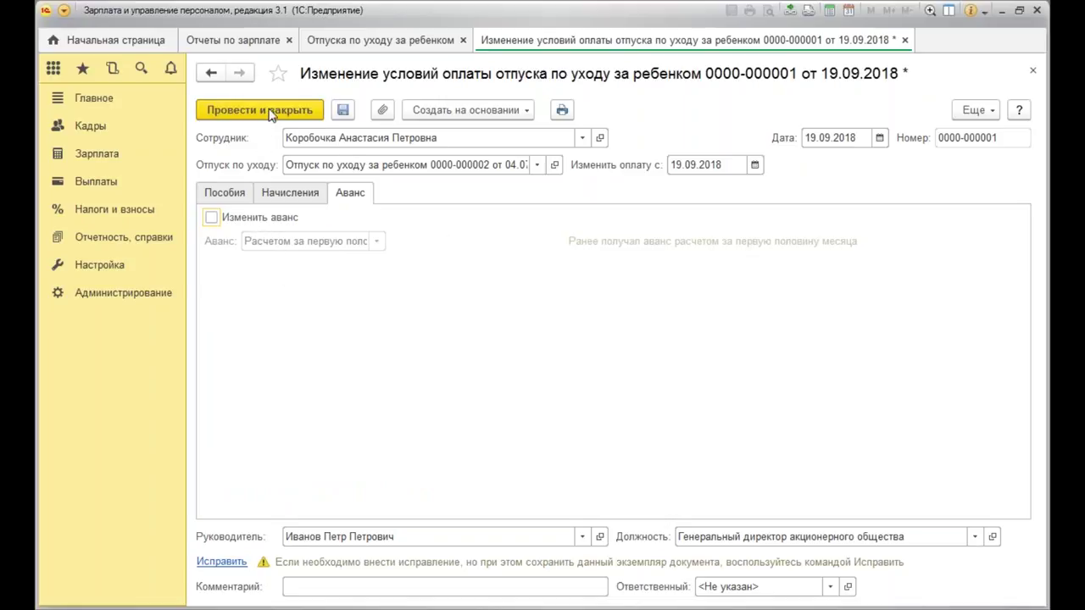
pyautogui.click(298, 195)
pyautogui.click(233, 196)
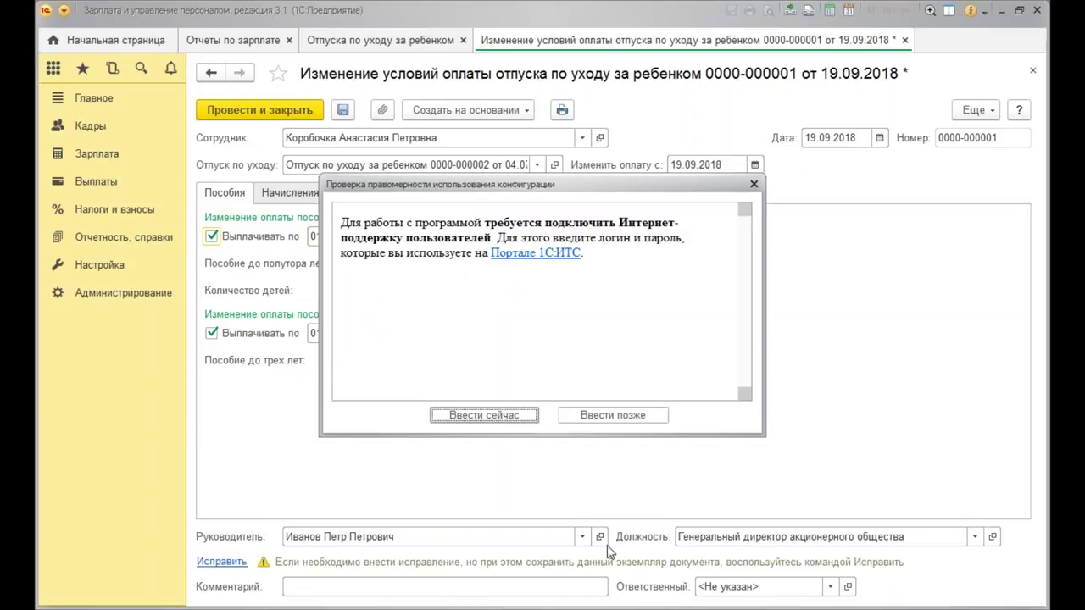
pyautogui.click(628, 416)
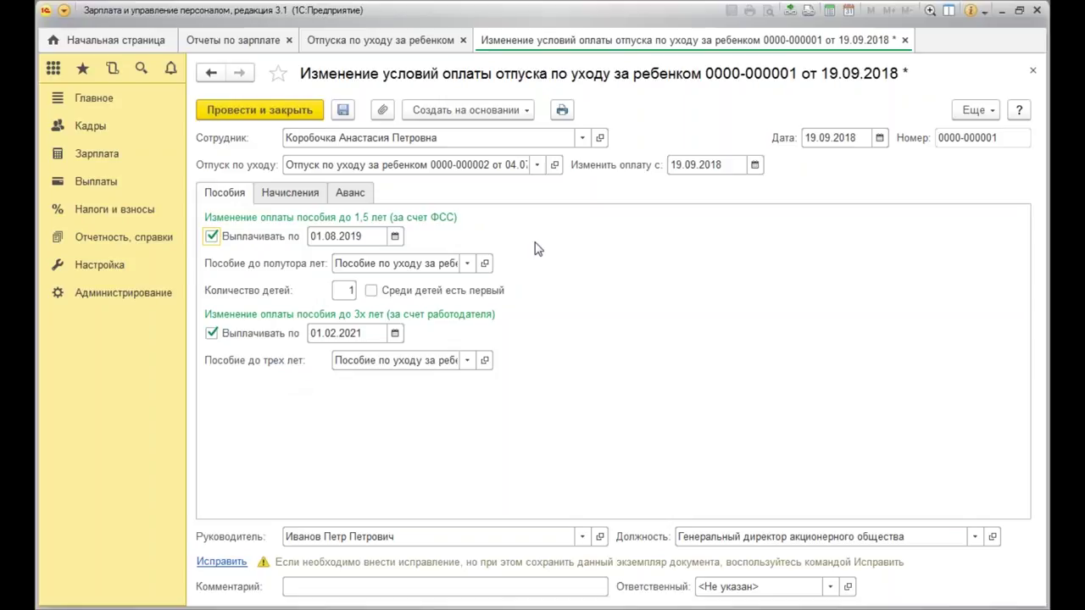
pyautogui.click(297, 196)
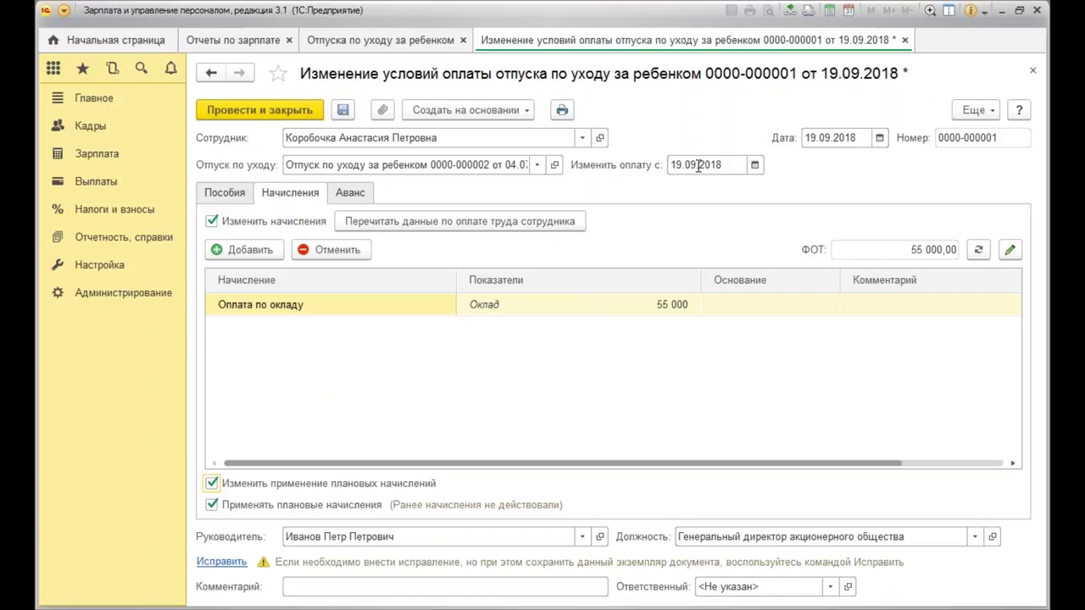
pyautogui.click(228, 194)
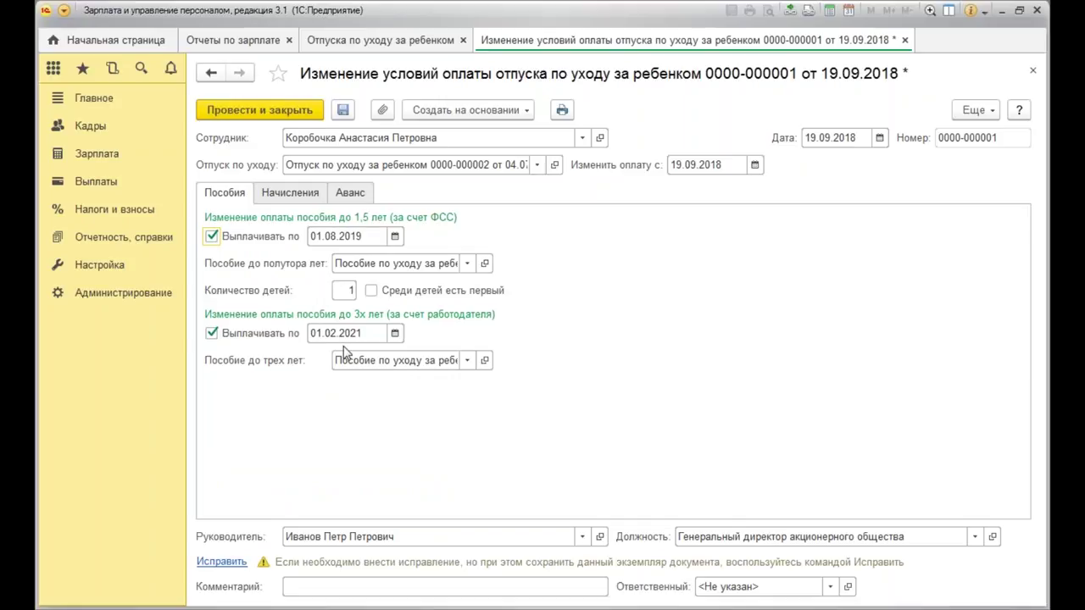
# Post and close the payment terms change document, and generate the T-13 timesheet for 01.09.2018–30.09.2018.
pyautogui.click(286, 111)
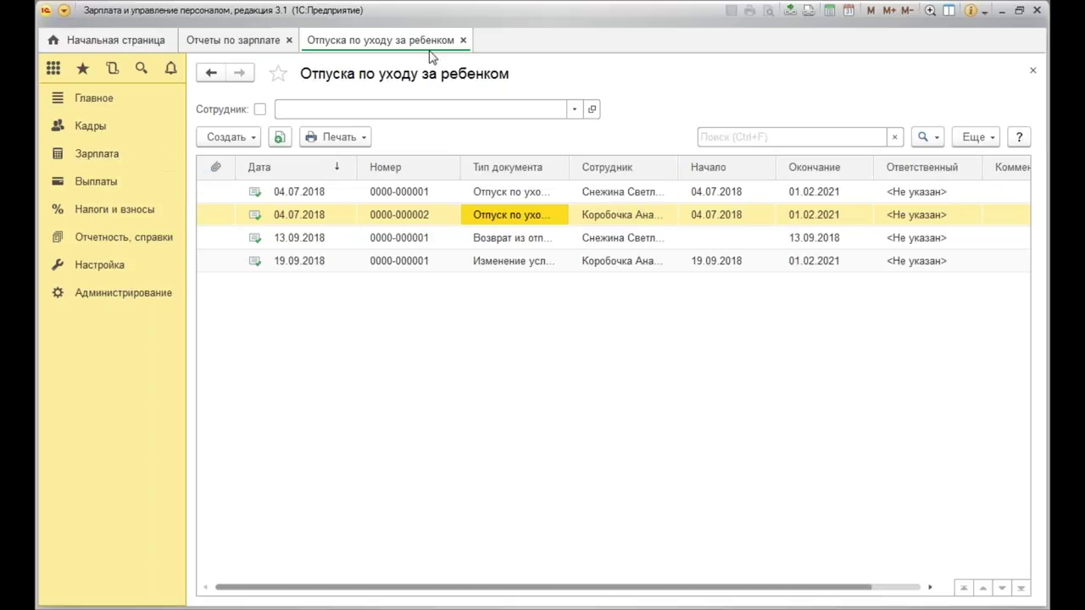
pyautogui.click(463, 41)
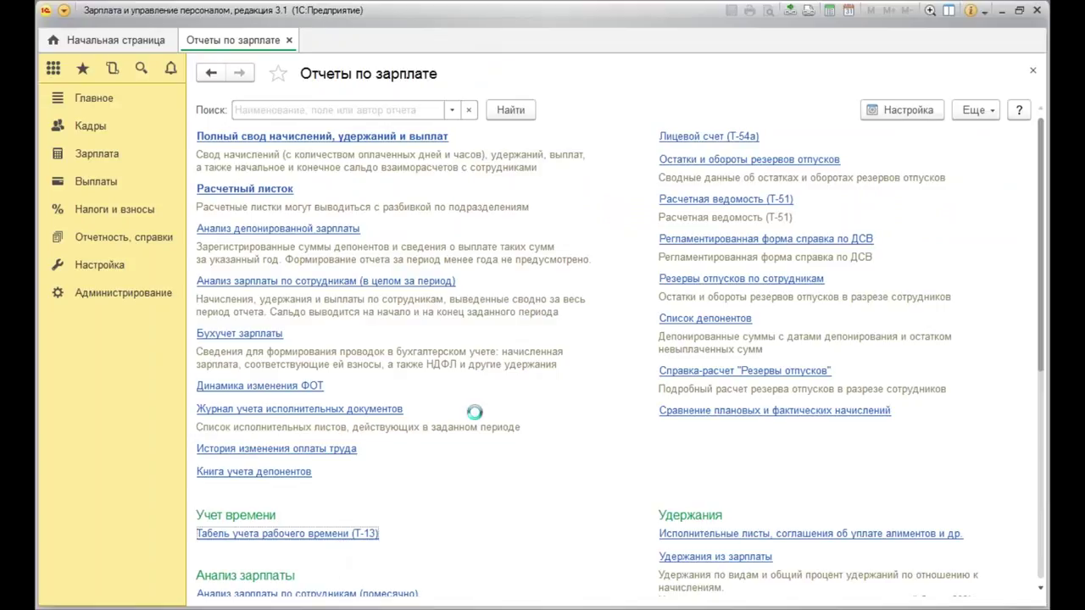
pyautogui.click(254, 166)
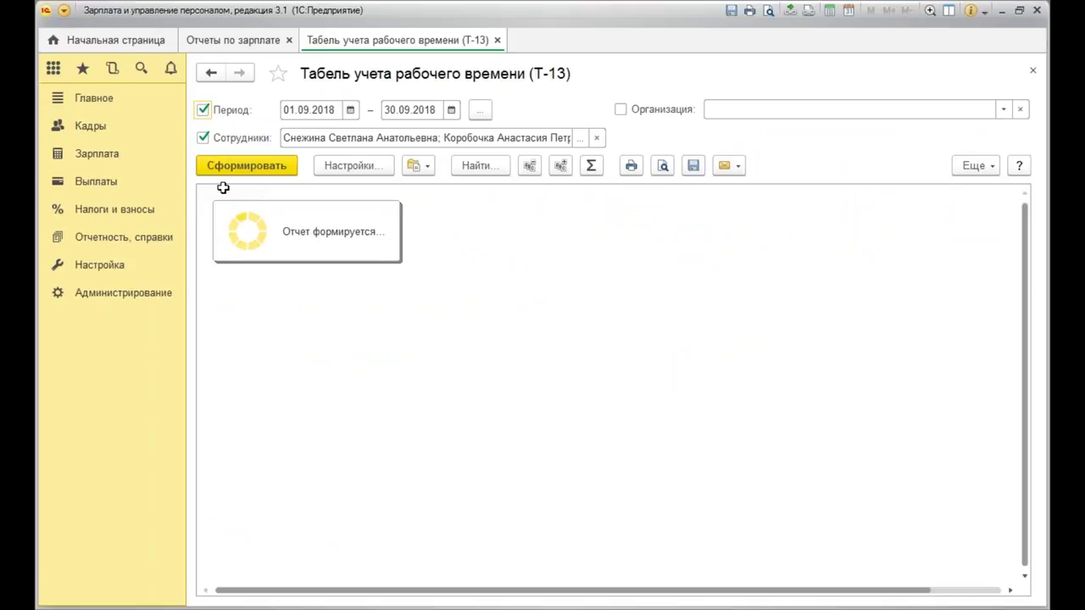
# Examine the September attendance marks of the employee with changed payment terms in the T-13 timesheet, and close the payroll reports.
pyautogui.scroll(-5, 652, 274)
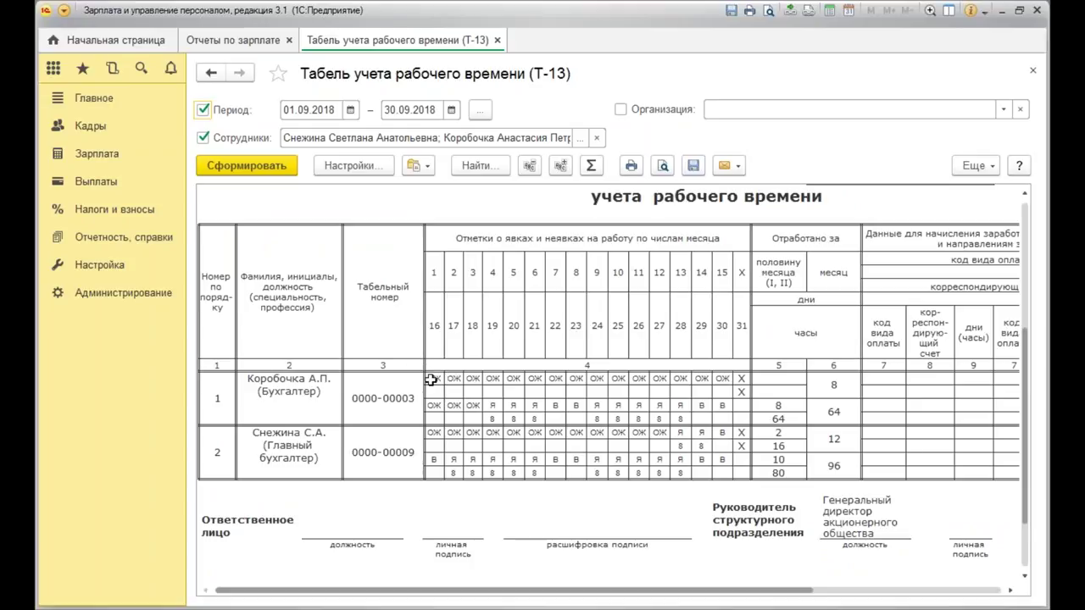
pyautogui.moveTo(497, 404); pyautogui.dragTo(783, 373)
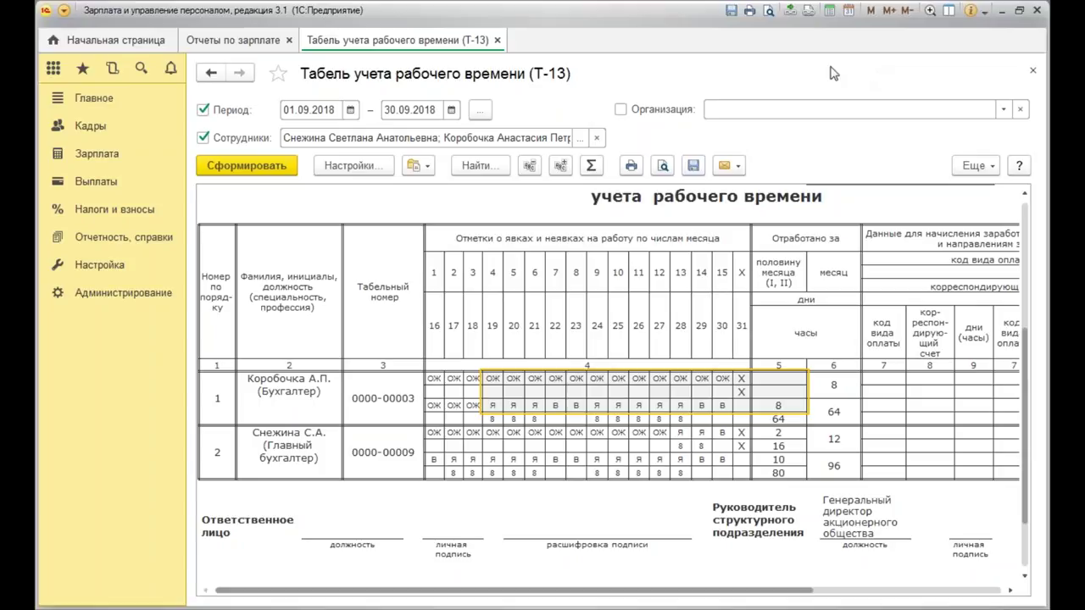
pyautogui.click(496, 40)
pyautogui.click(288, 40)
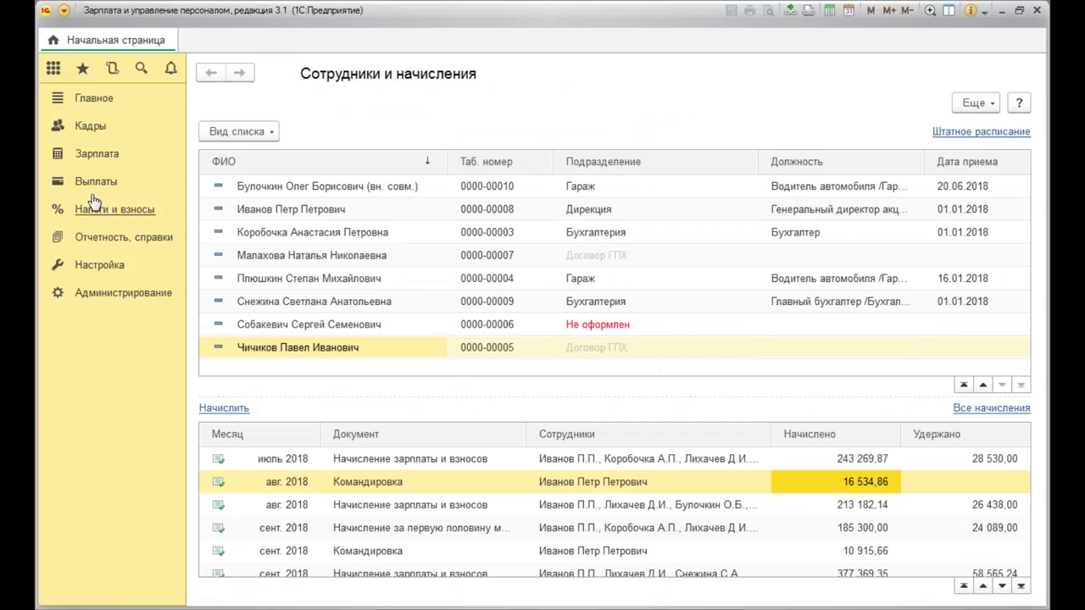
# Open the September 2018 payroll and contributions document and refill it with recalculated data.
pyautogui.click(97, 161)
pyautogui.click(316, 164)
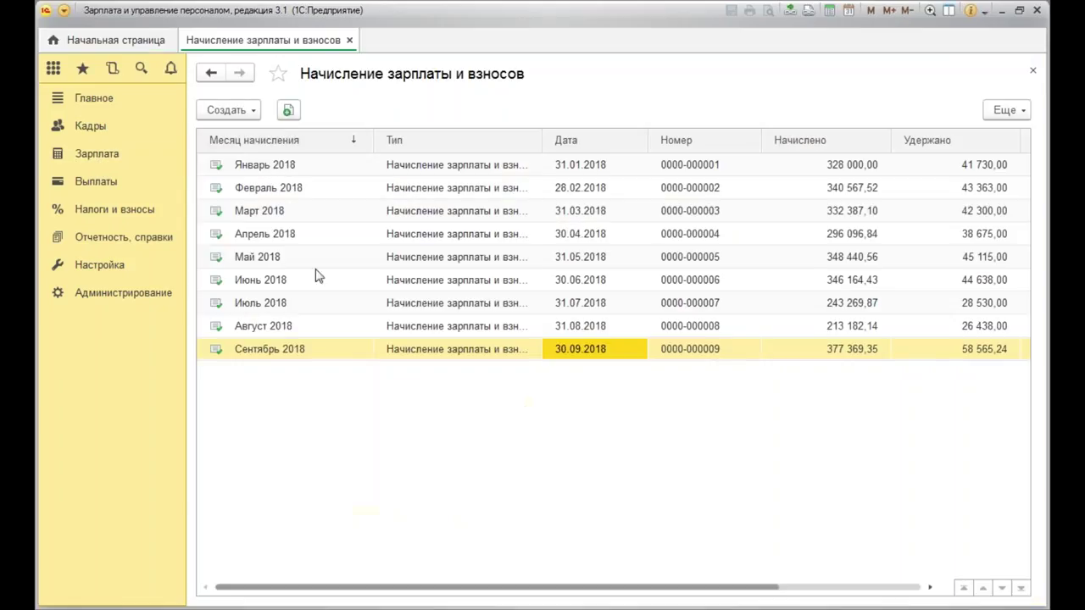
pyautogui.doubleClick(511, 348)
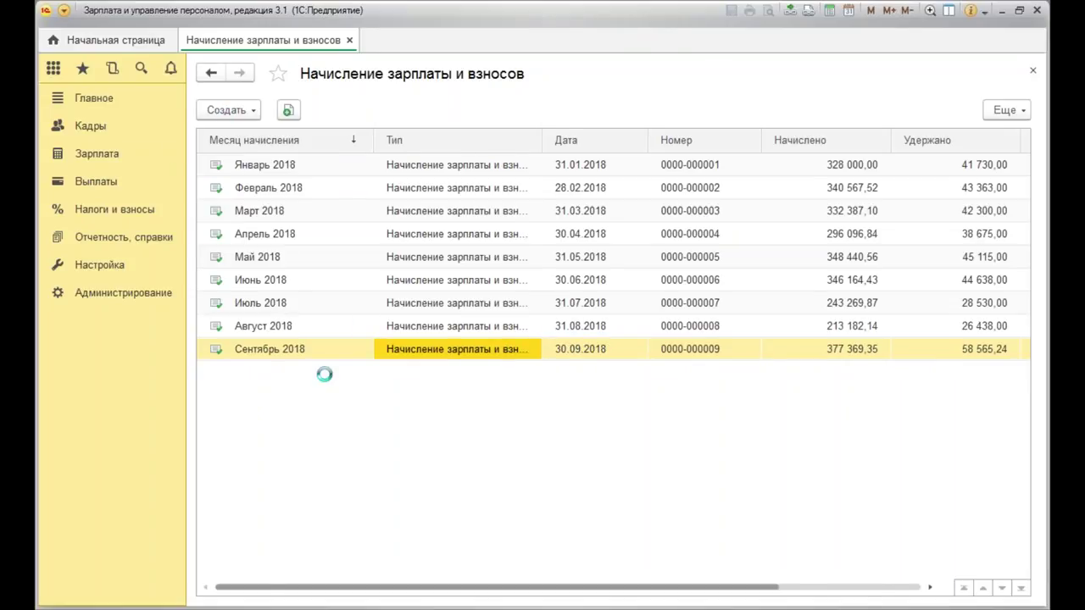
pyautogui.click(233, 212)
pyautogui.click(225, 236)
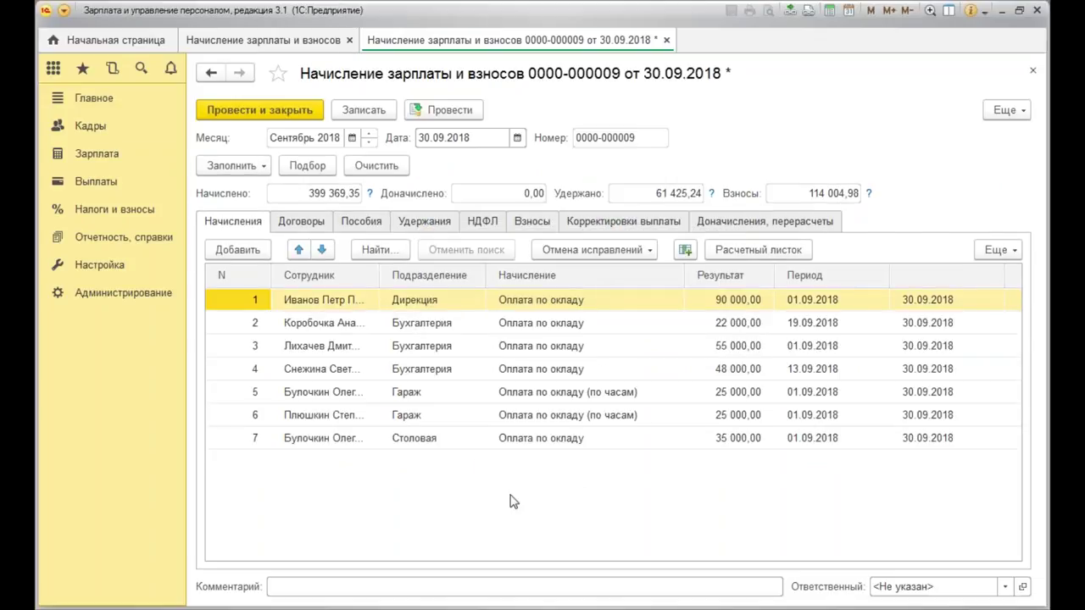
# Check the amount and period of the salary accrual in row 2, for the accounting employee on child-care leave.
pyautogui.click(402, 322)
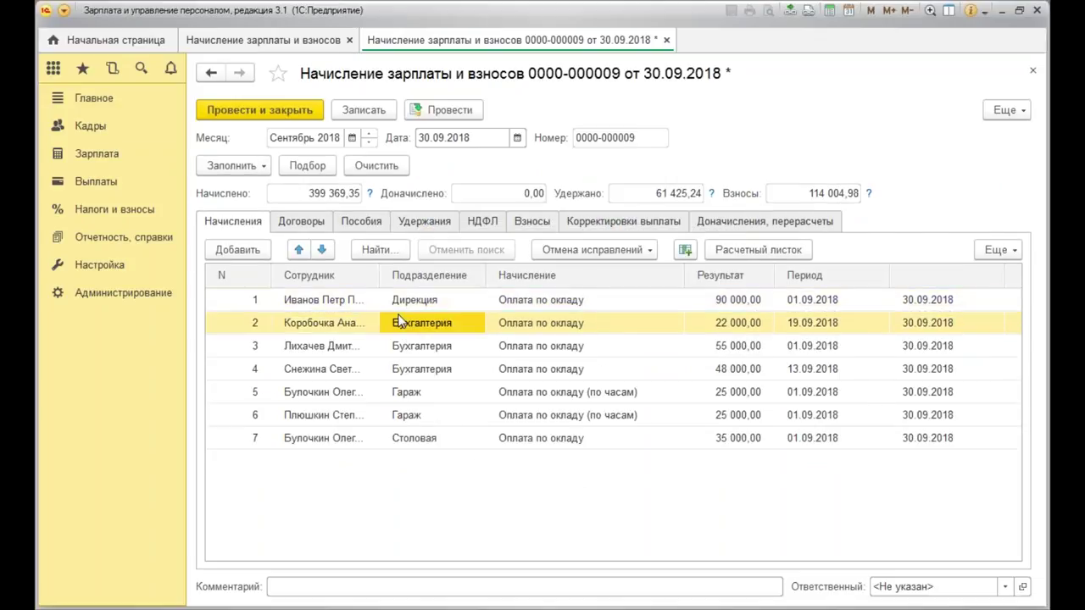
pyautogui.click(795, 331)
pyautogui.click(939, 331)
pyautogui.click(814, 330)
pyautogui.click(932, 330)
pyautogui.click(816, 332)
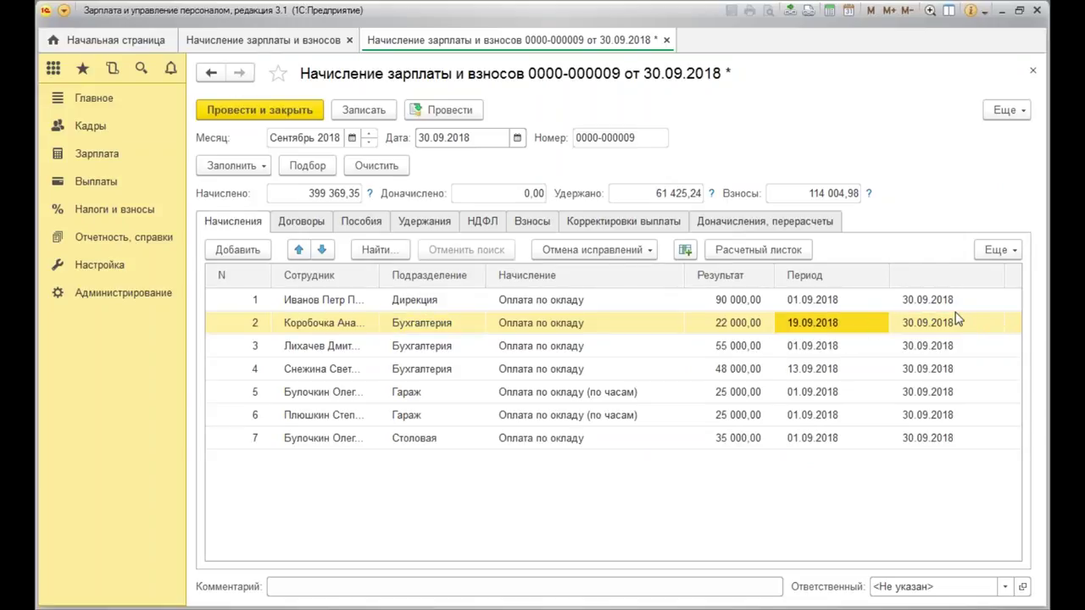
pyautogui.click(923, 328)
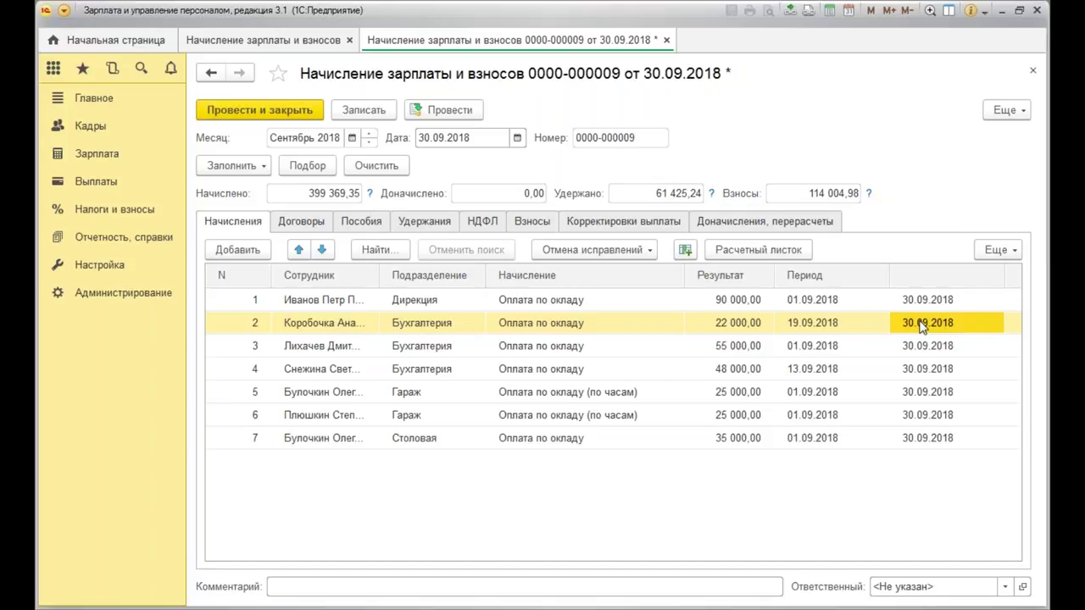
# Check the same employee's child-care benefit amounts and periods, and post and close the September 2018 payroll document.
pyautogui.click(361, 222)
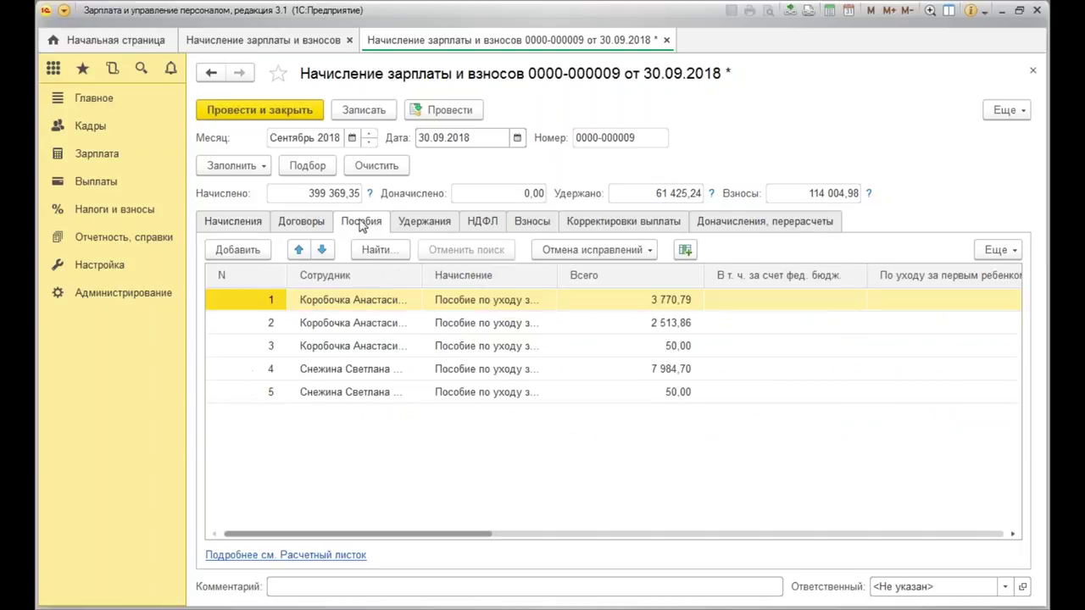
pyautogui.click(650, 303)
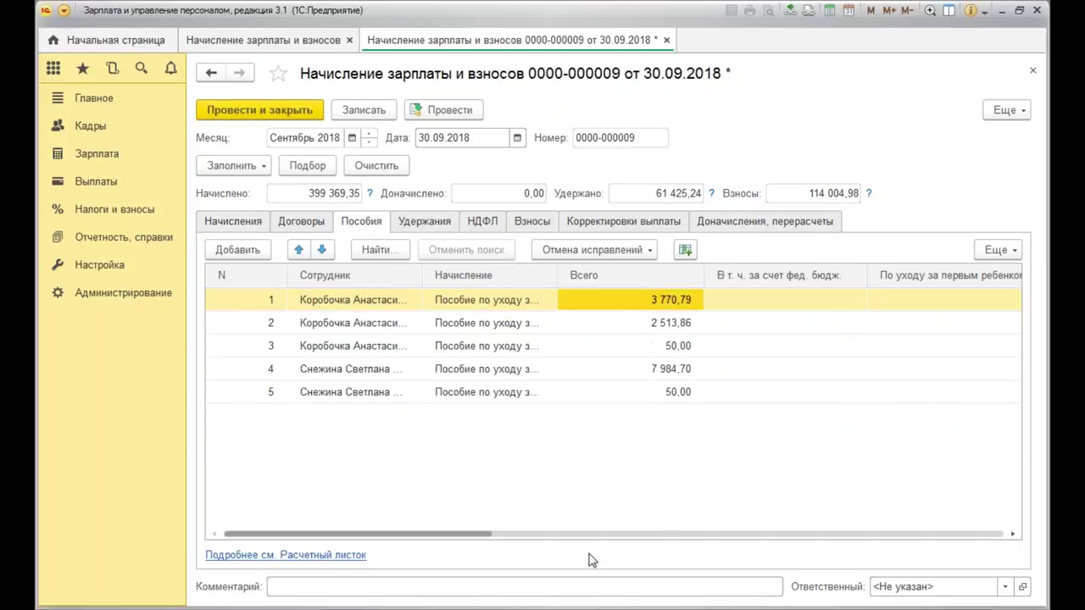
pyautogui.moveTo(462, 541); pyautogui.dragTo(716, 534)
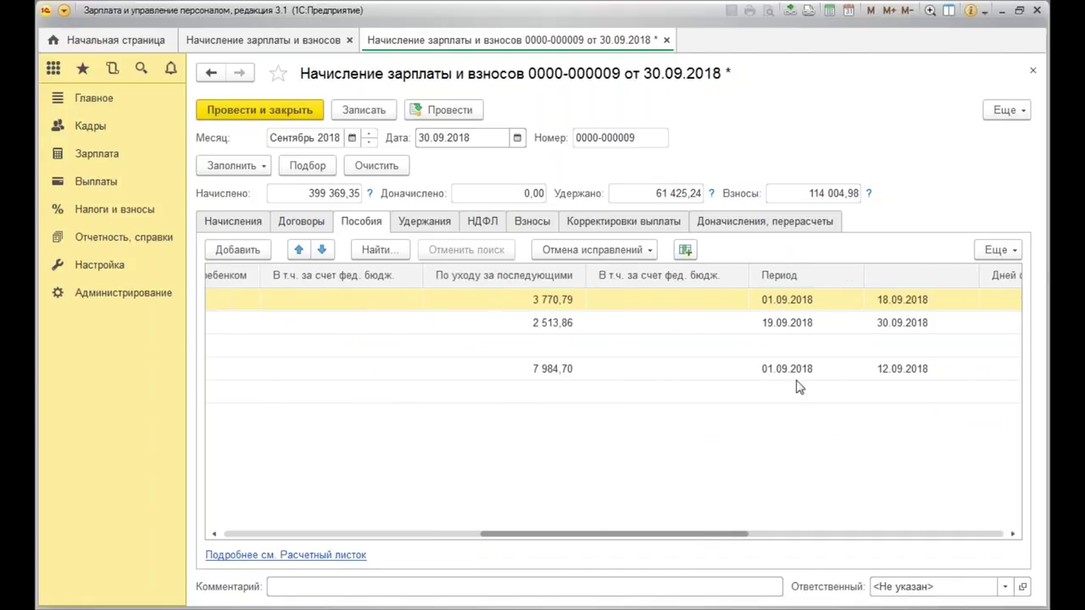
pyautogui.click(792, 311)
pyautogui.click(903, 307)
pyautogui.click(804, 304)
pyautogui.click(908, 305)
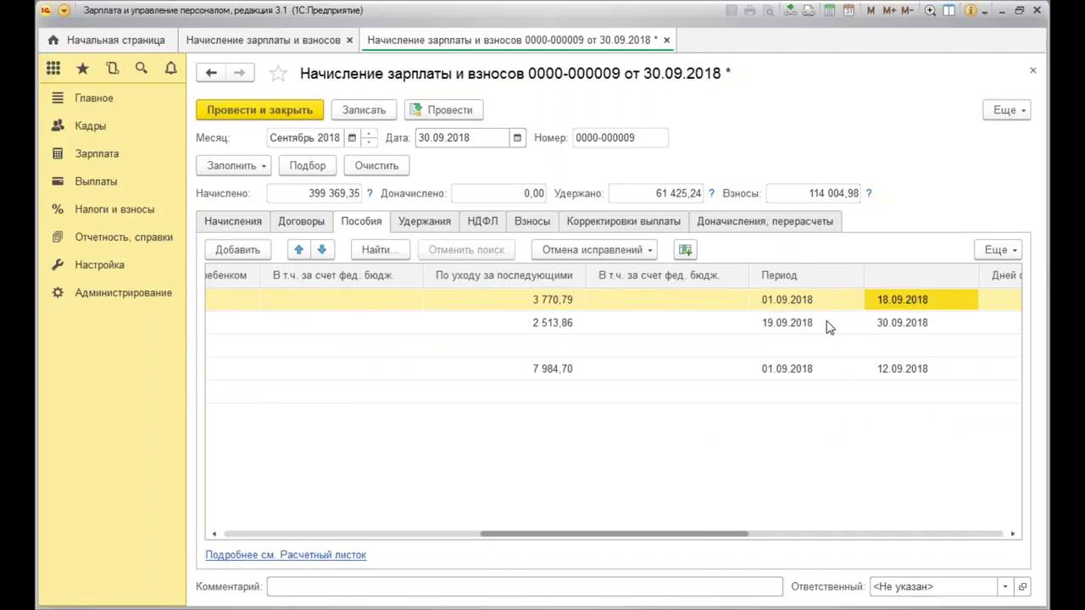
pyautogui.click(801, 329)
pyautogui.click(920, 327)
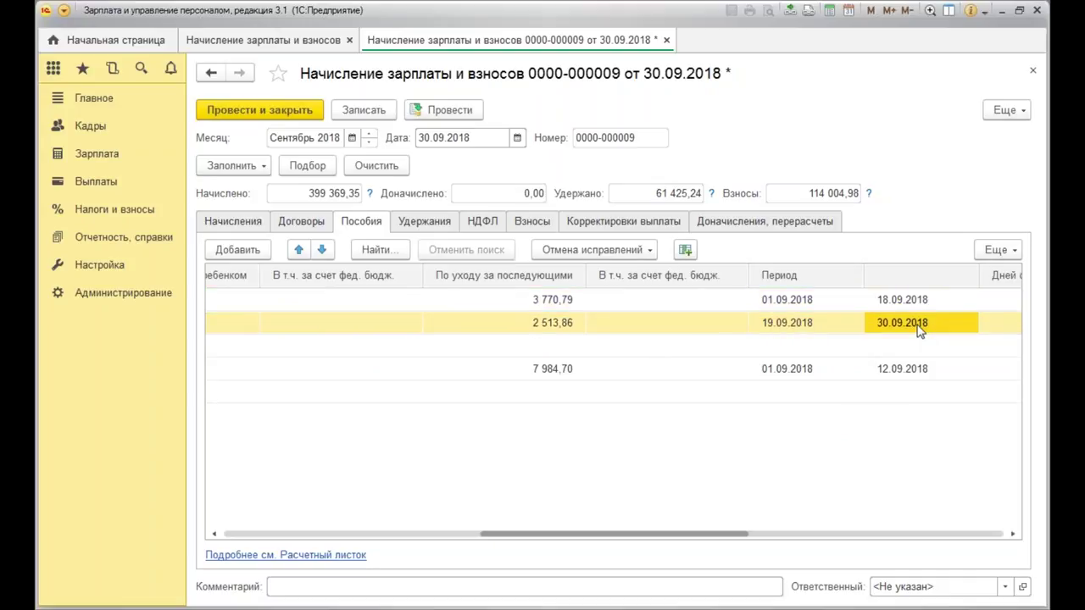
pyautogui.moveTo(725, 539); pyautogui.dragTo(443, 537)
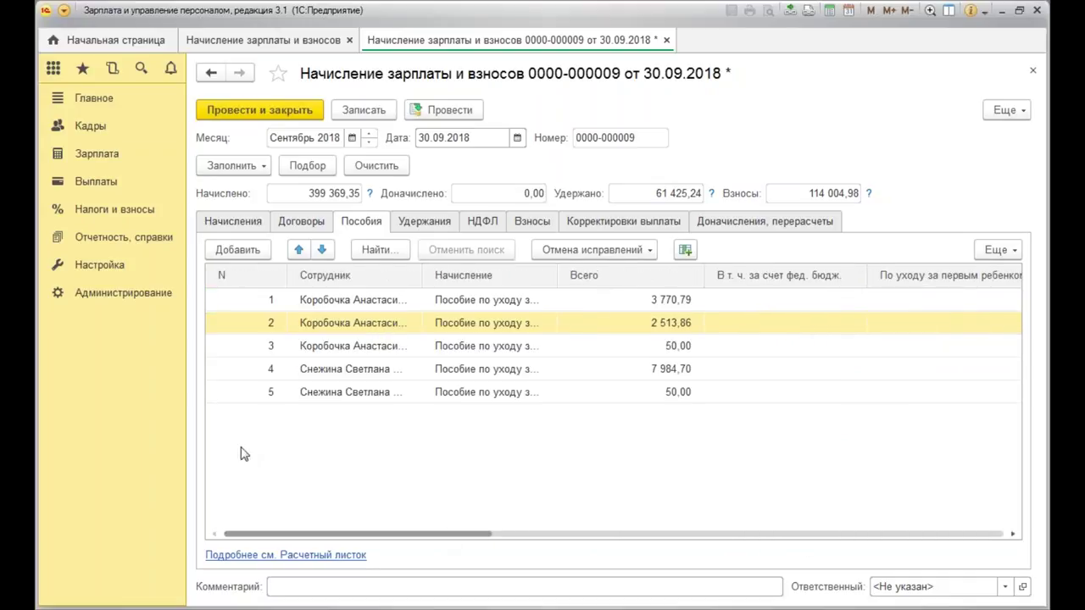
pyautogui.click(255, 111)
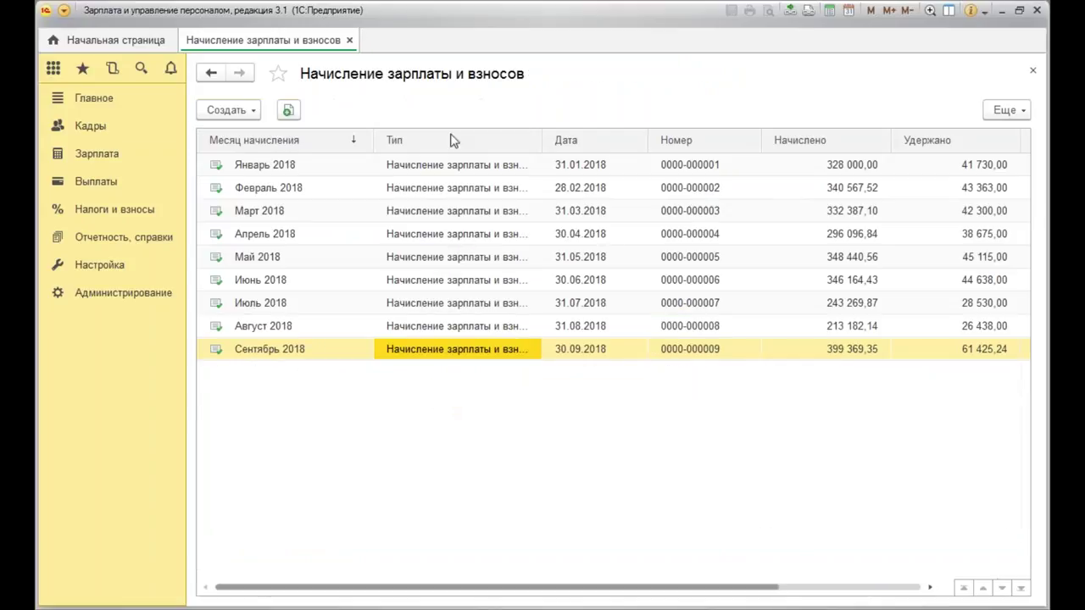
# Review the accrual settings in the child-care leave payment terms change of 19.09.2018, and close the document and the leave list.
pyautogui.click(116, 156)
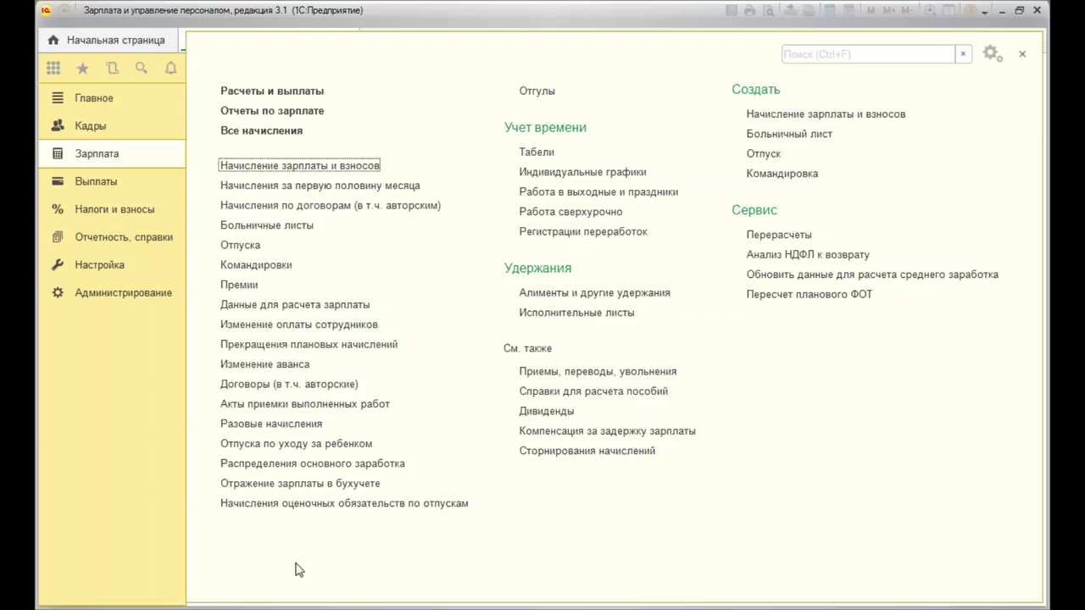
pyautogui.click(280, 444)
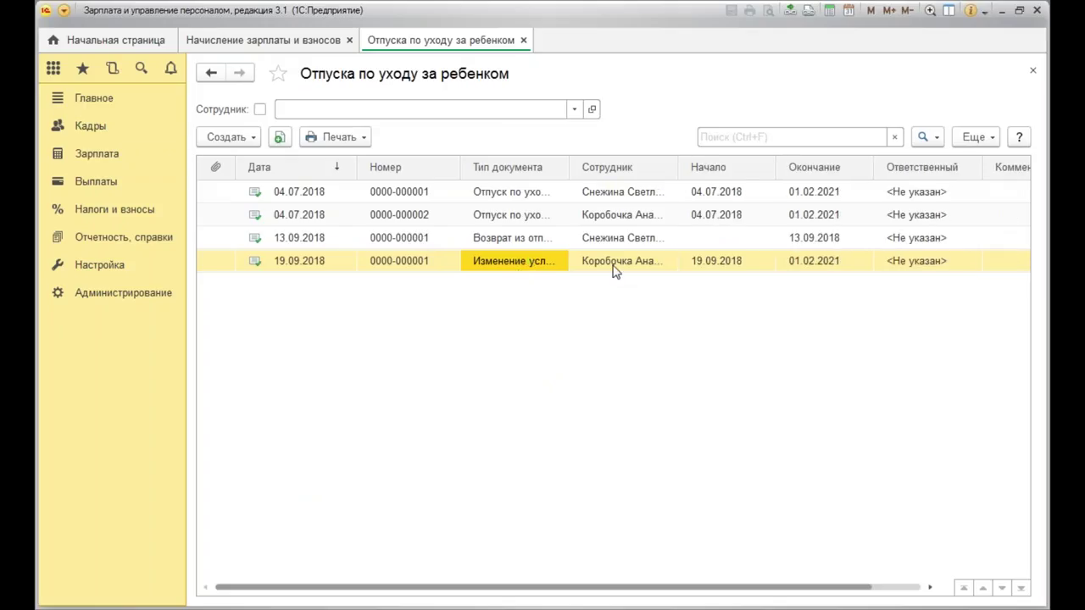
pyautogui.doubleClick(694, 263)
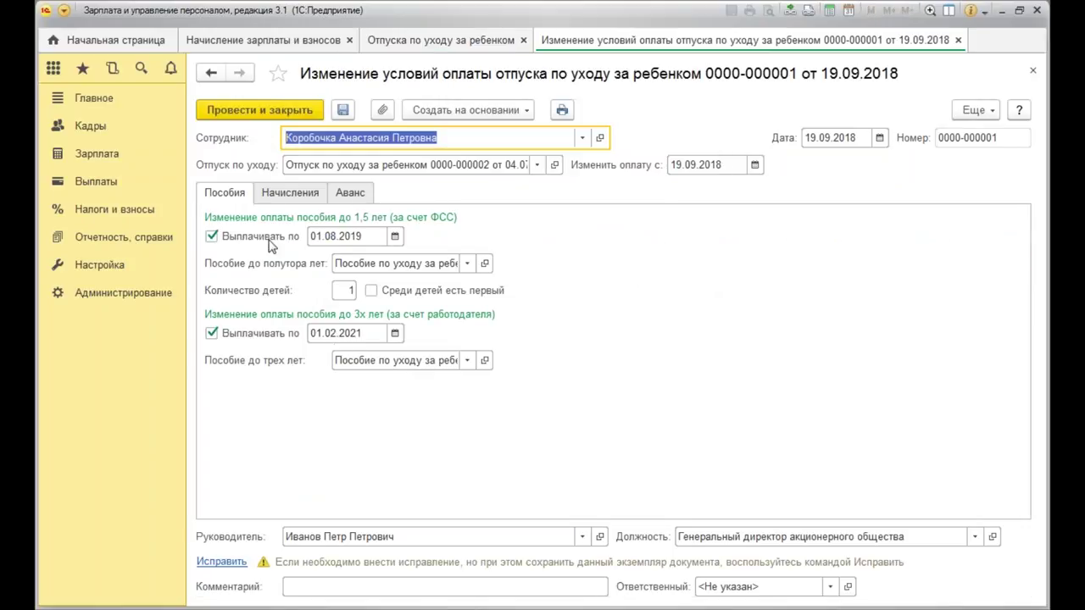
pyautogui.click(305, 196)
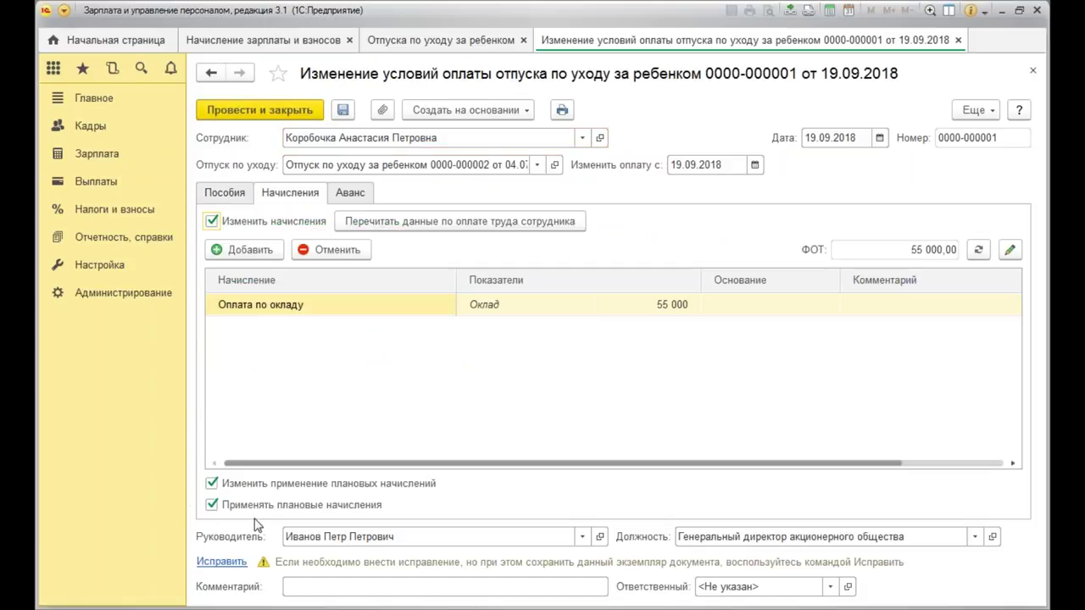
pyautogui.click(1032, 70)
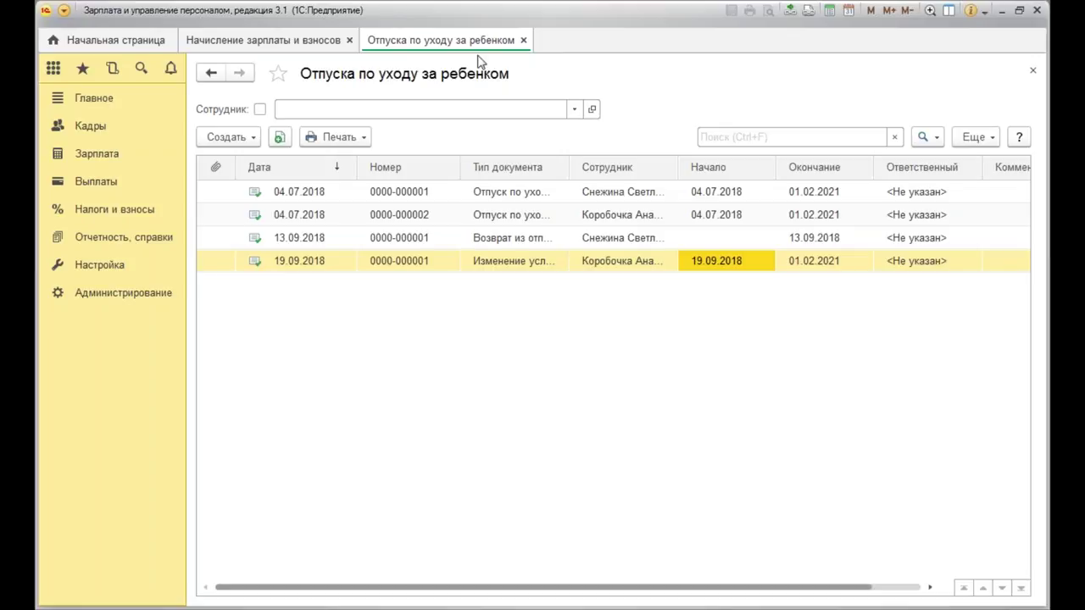
pyautogui.click(522, 41)
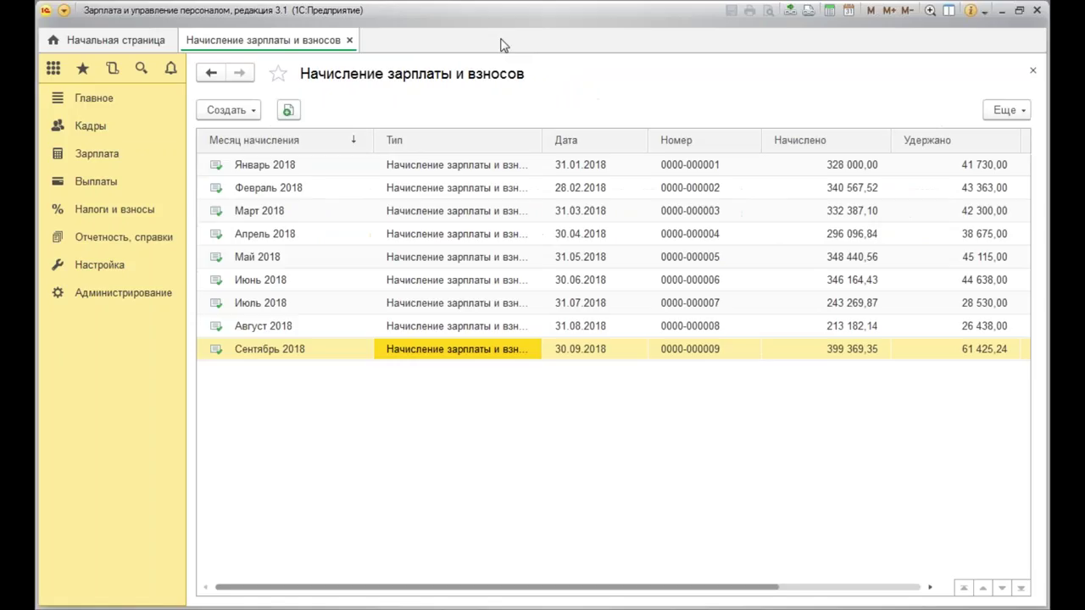
# Look at a blank personnel transfer document created from the hires, transfers and dismissals list, and close both without saving.
pyautogui.click(110, 129)
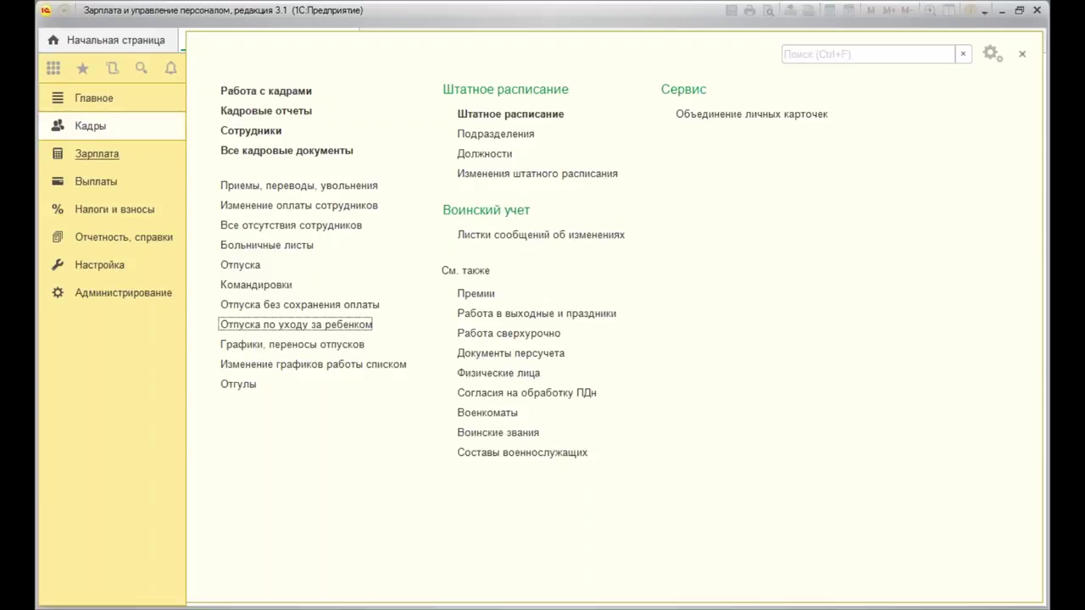
pyautogui.click(296, 185)
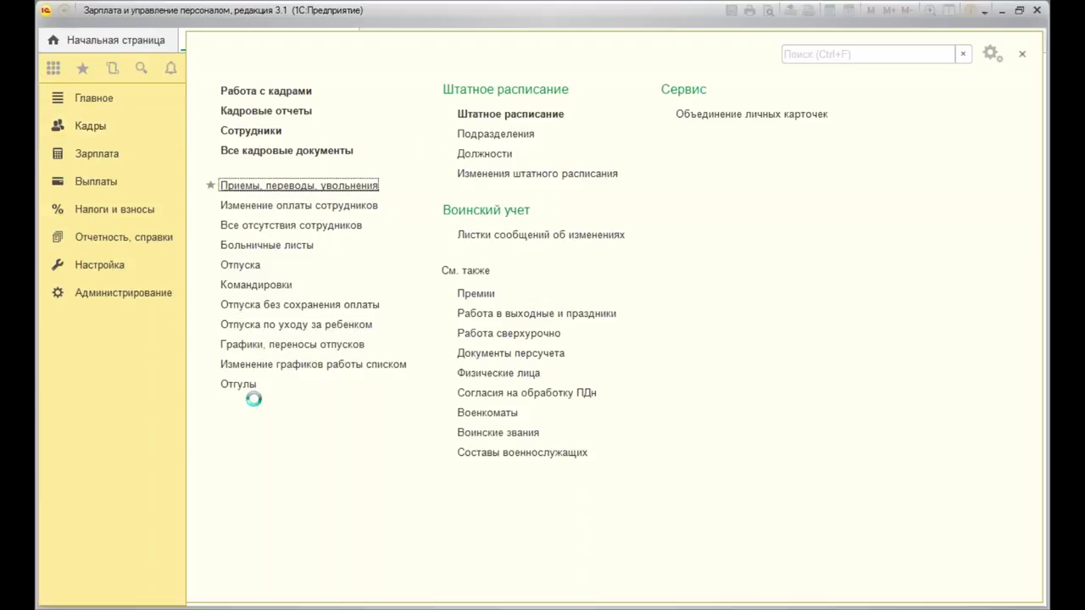
pyautogui.click(255, 140)
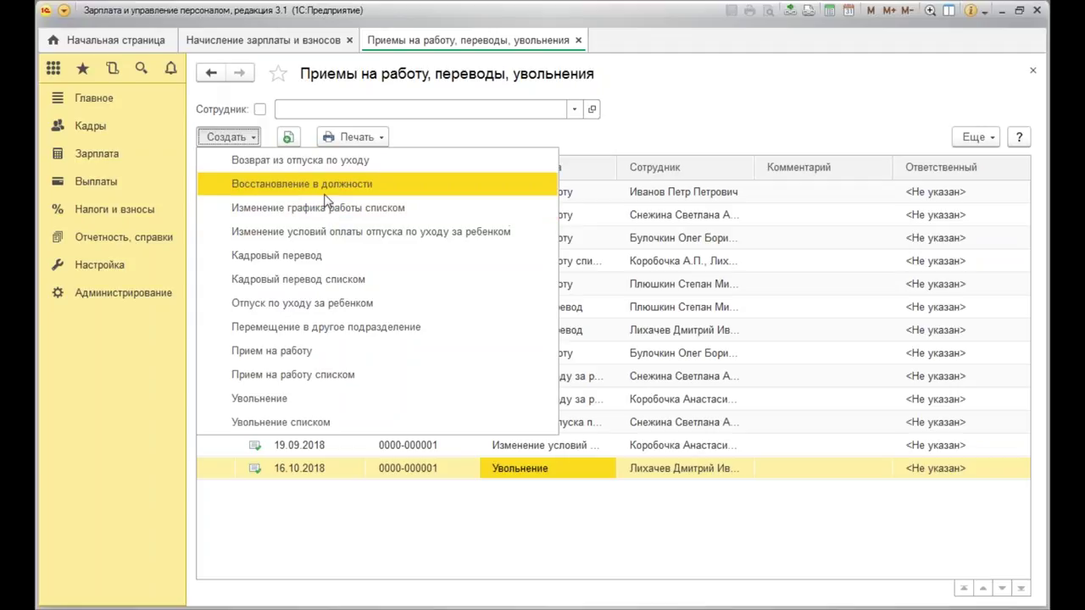
pyautogui.click(327, 257)
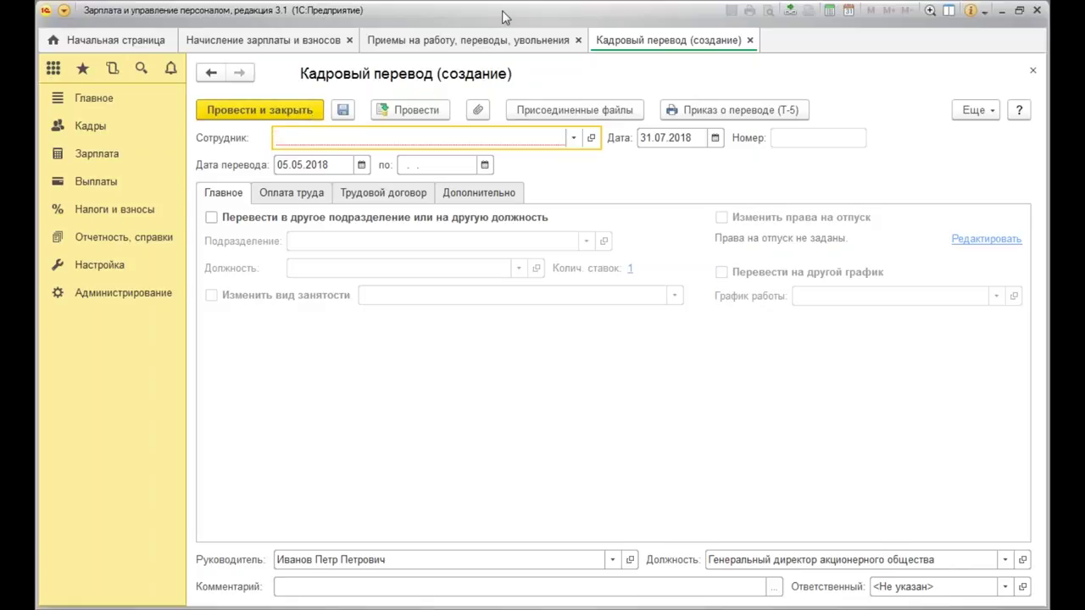
pyautogui.click(749, 39)
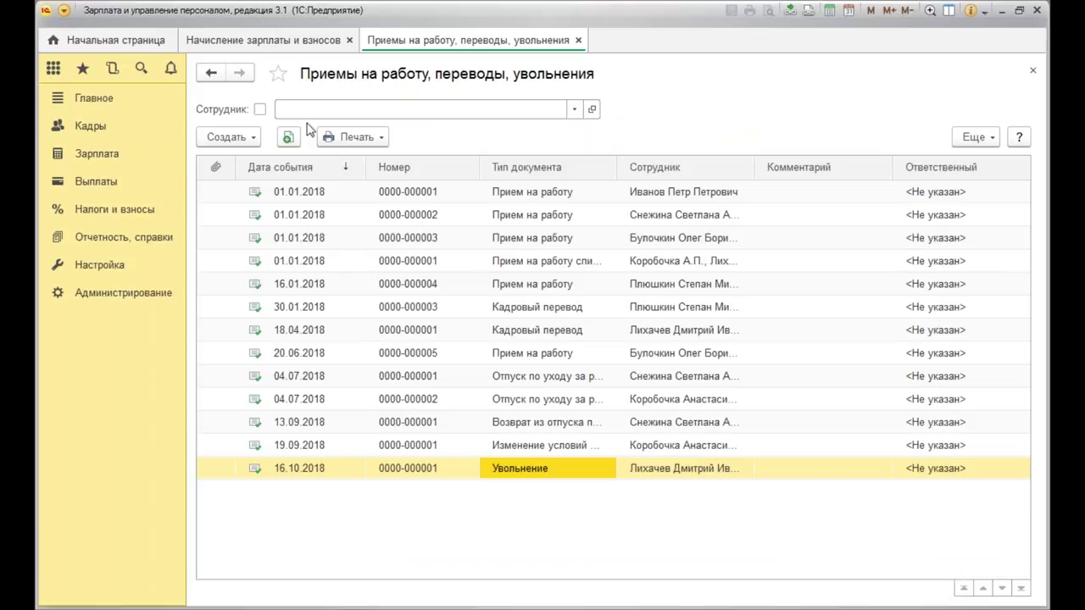
pyautogui.click(578, 40)
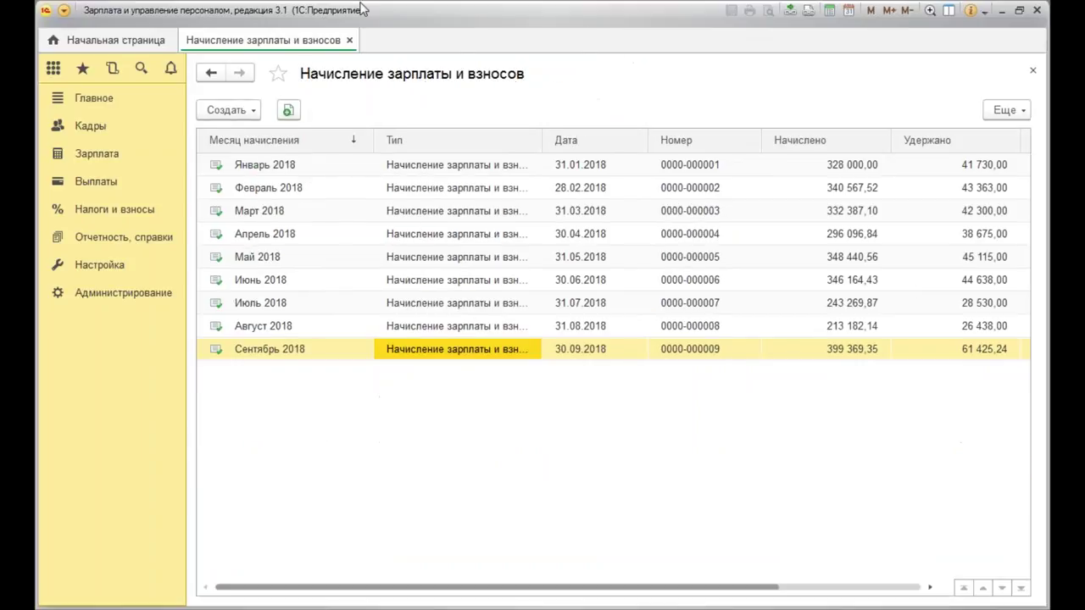
# Reopen the payment terms change document of 19.09.2018 and examine its base salary accrual.
pyautogui.click(89, 160)
pyautogui.click(280, 445)
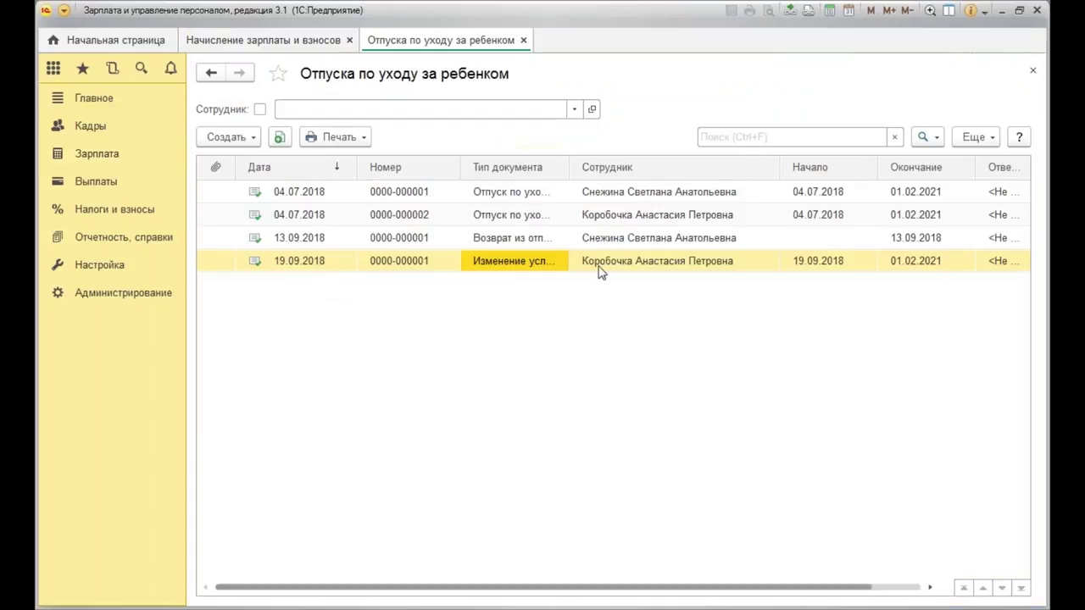
pyautogui.click(634, 263)
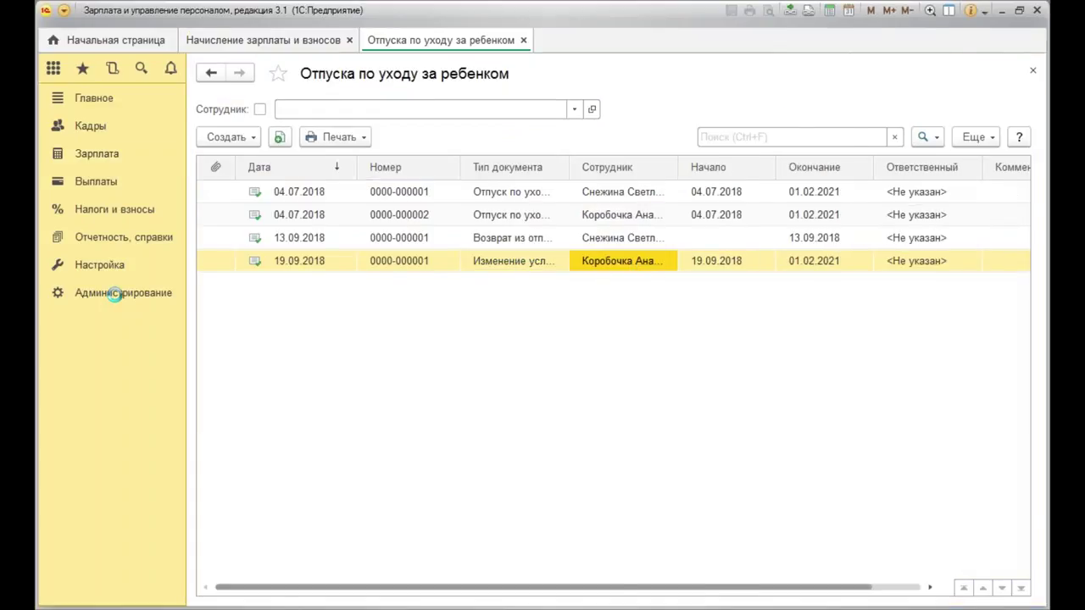
pyautogui.doubleClick(634, 261)
pyautogui.click(273, 195)
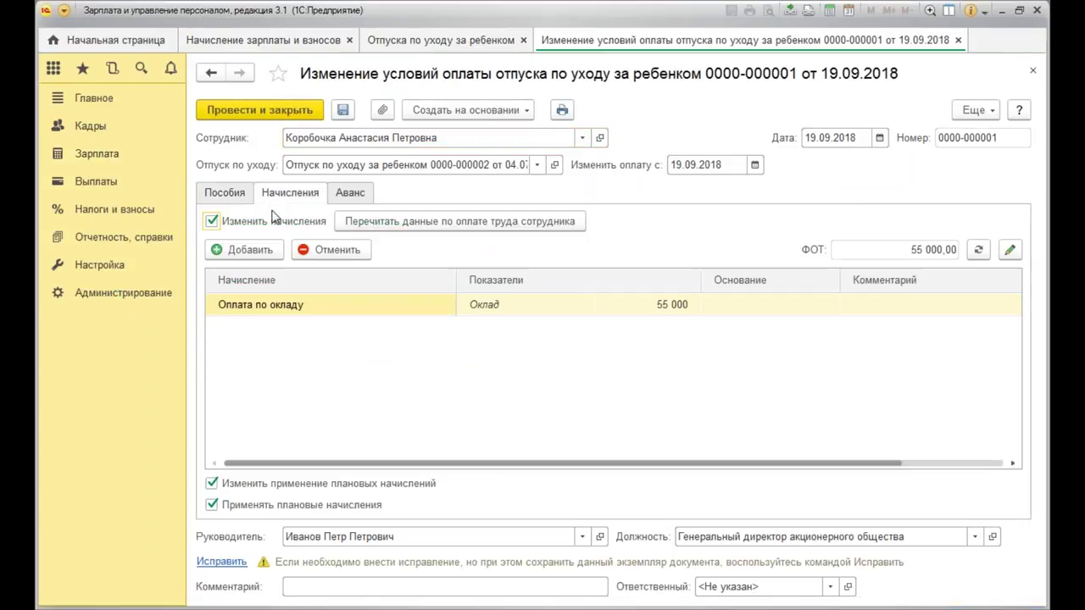
pyautogui.click(384, 312)
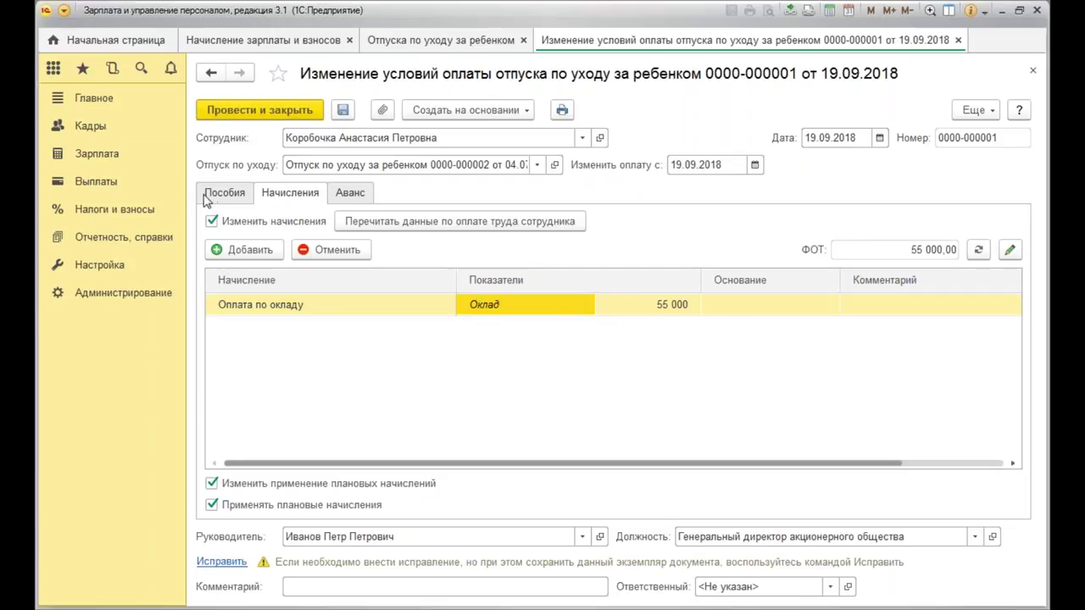
# Preview the printable order on part-time work for the payment terms change of 19.09.2018, read it through, and close it.
pyautogui.click(211, 196)
pyautogui.click(288, 196)
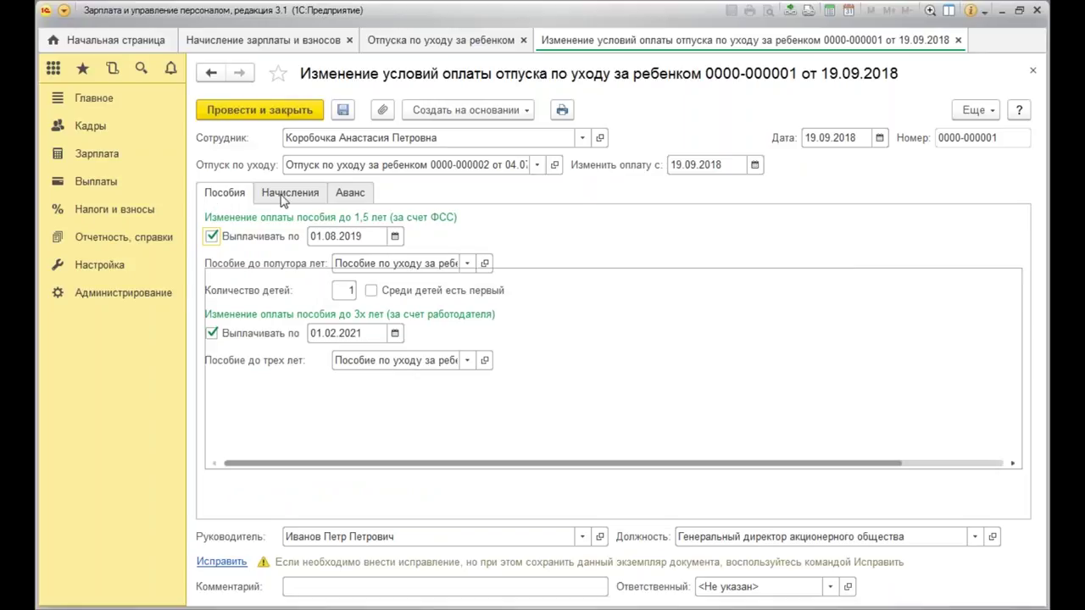
pyautogui.click(977, 112)
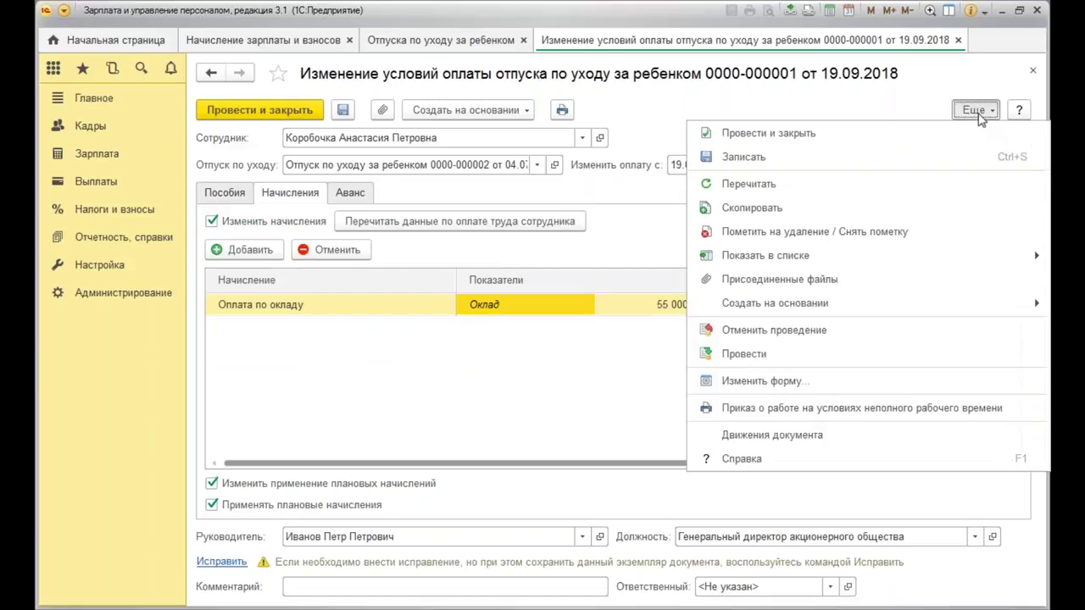
pyautogui.click(729, 103)
pyautogui.click(561, 109)
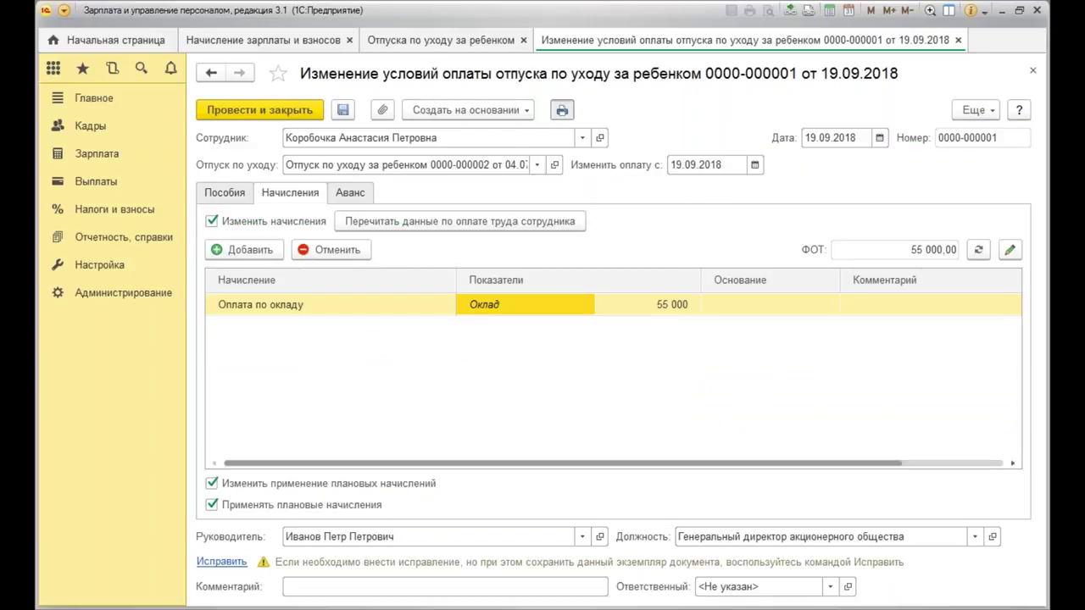
pyautogui.click(923, 326)
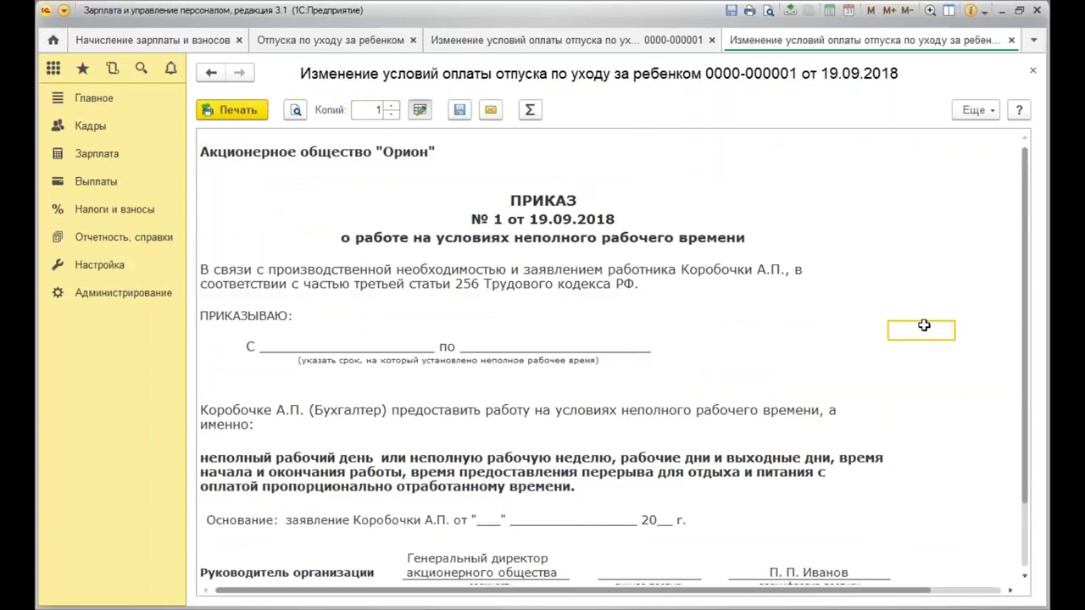
pyautogui.scroll(-5, 923, 325)
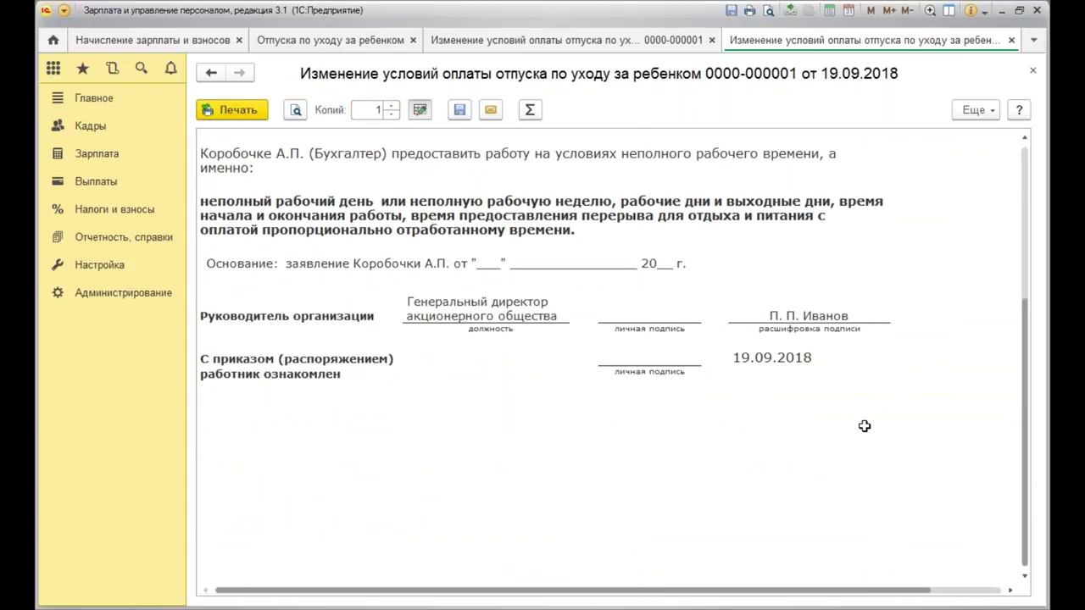
pyautogui.scroll(4, 881, 414)
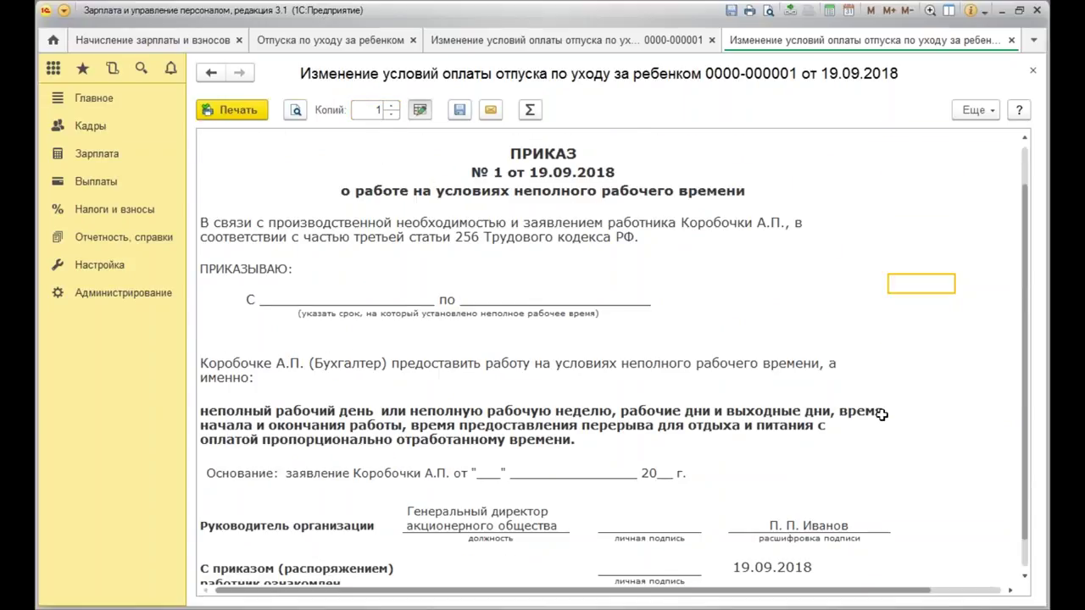
pyautogui.click(303, 300)
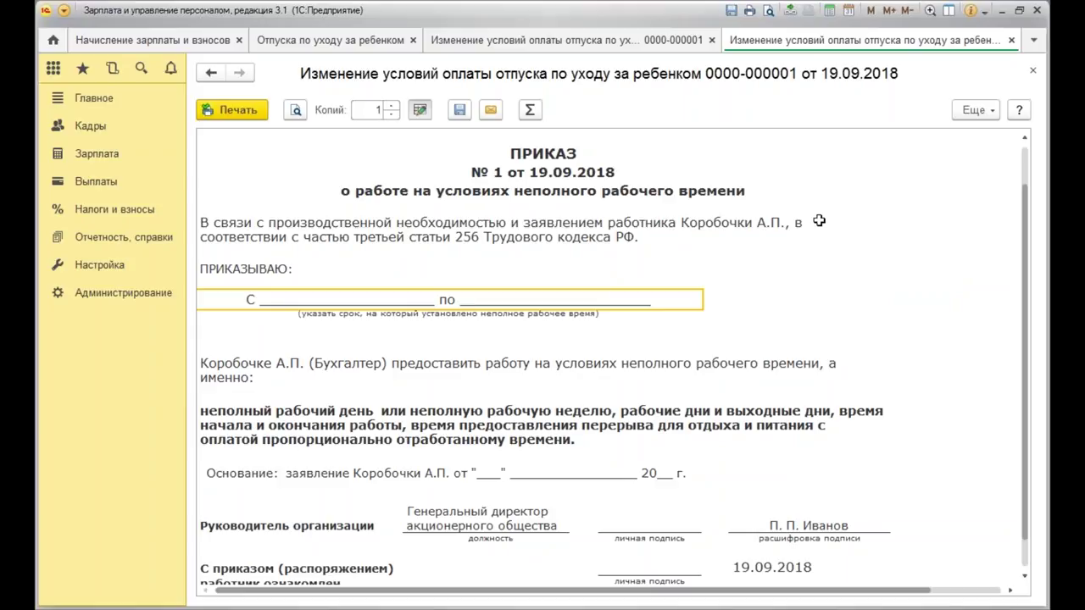
pyautogui.click(1032, 71)
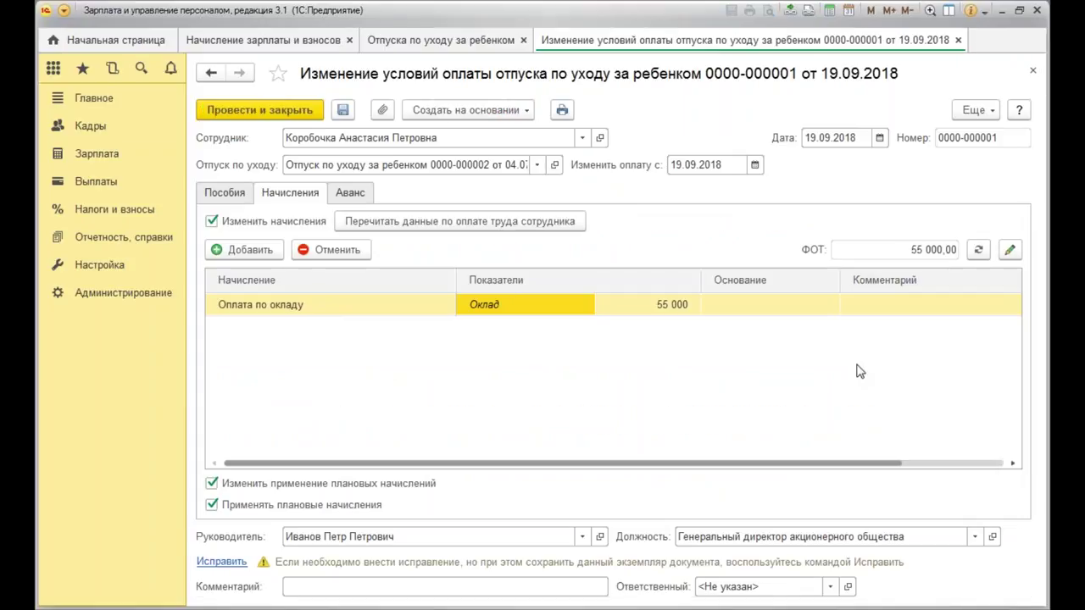
# Post and close the payment terms change, and close the child-care leave and payroll lists.
pyautogui.click(314, 118)
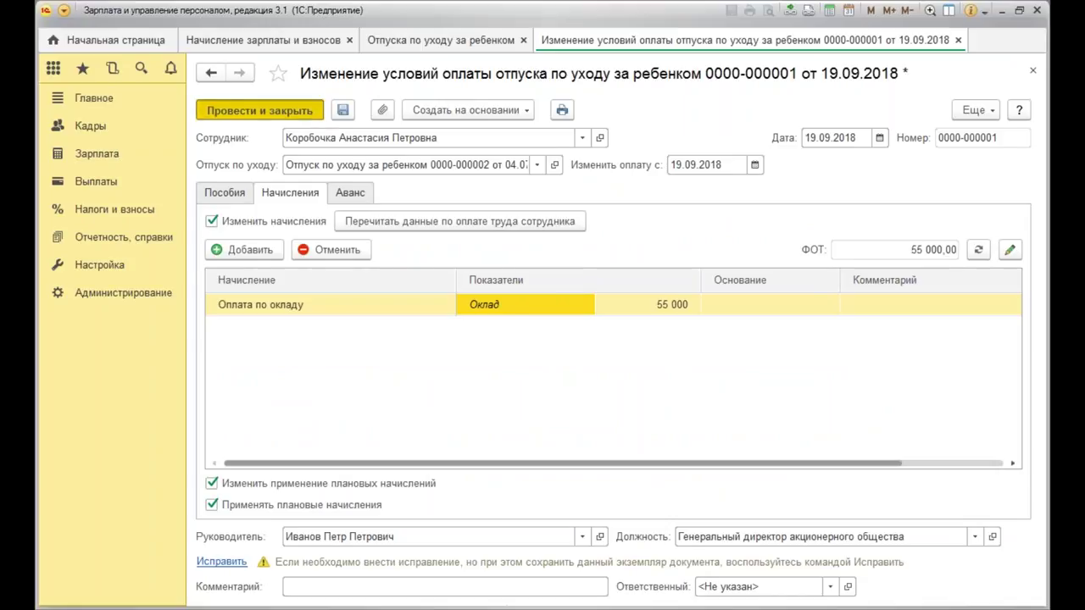
pyautogui.click(522, 40)
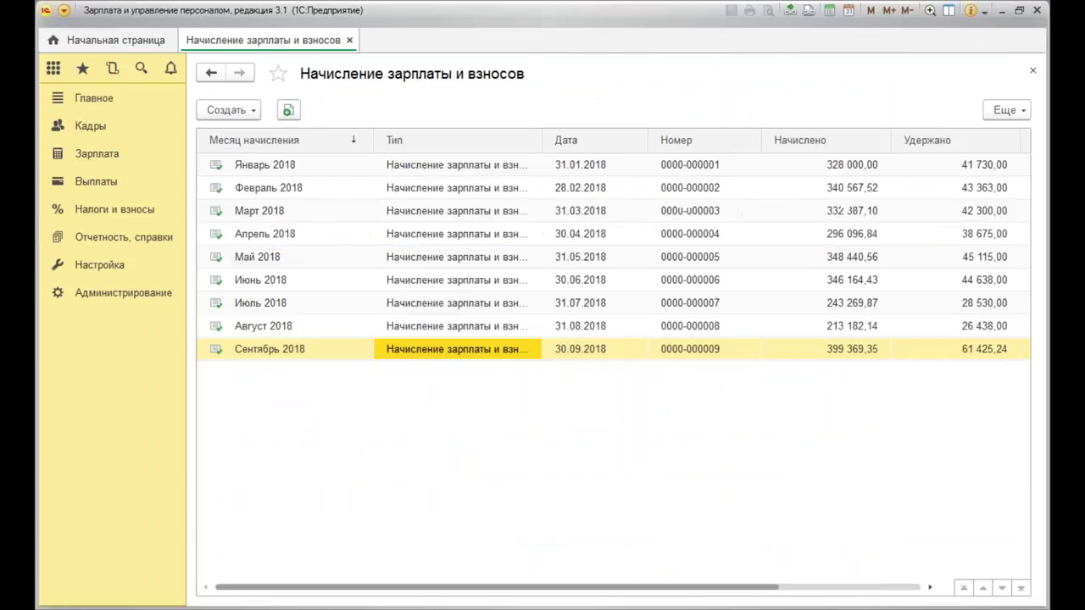
pyautogui.click(349, 40)
# Create a personnel transfer (Кадровый перевод) from the hires, transfers and dismissals list for the accountant on child-care leave.
pyautogui.click(91, 126)
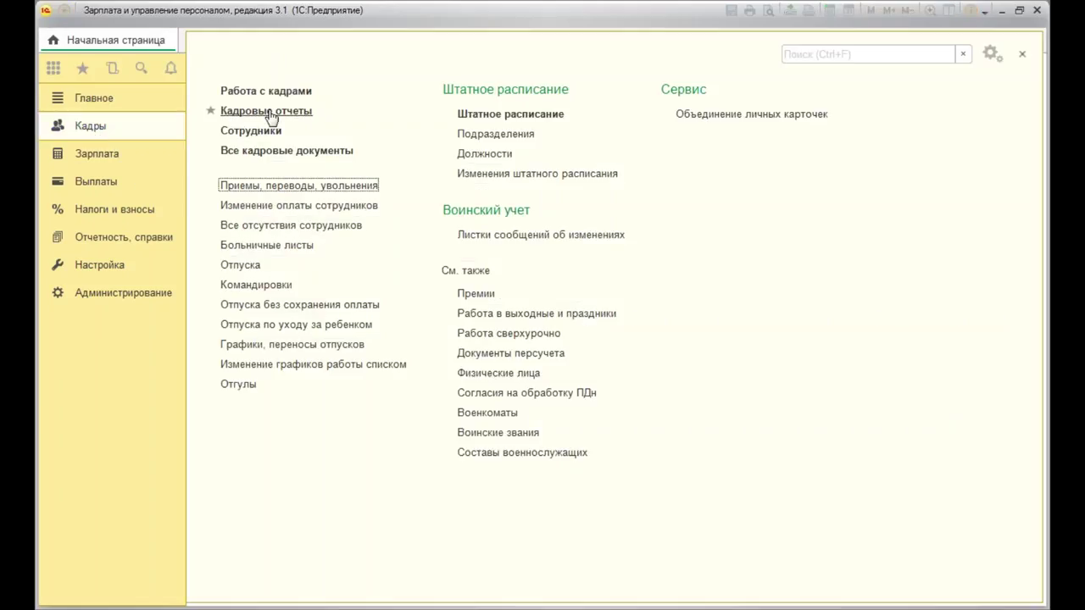
pyautogui.click(271, 185)
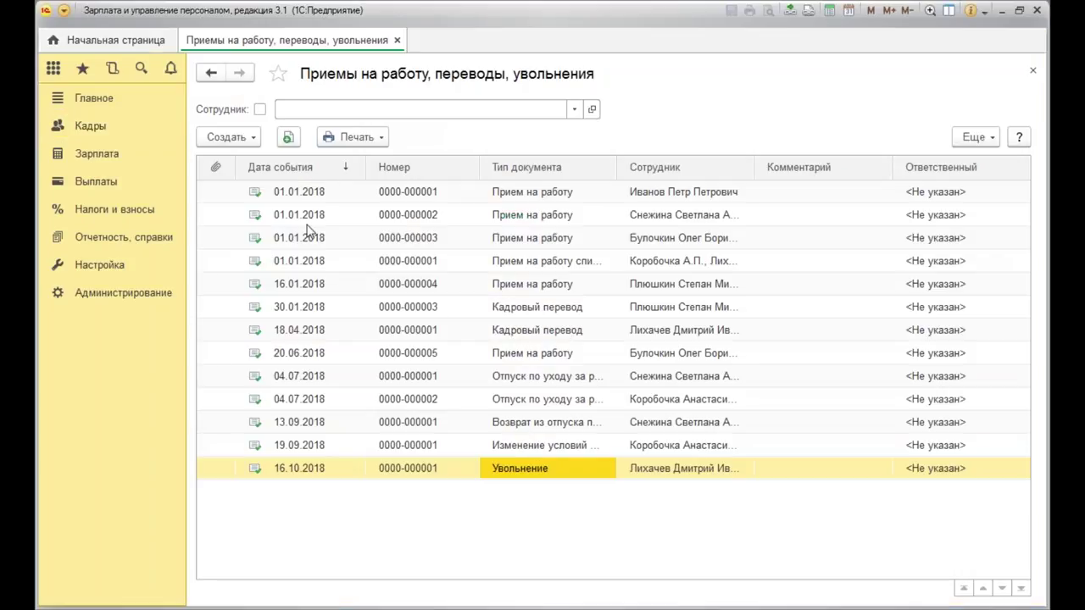
pyautogui.click(228, 138)
pyautogui.click(356, 257)
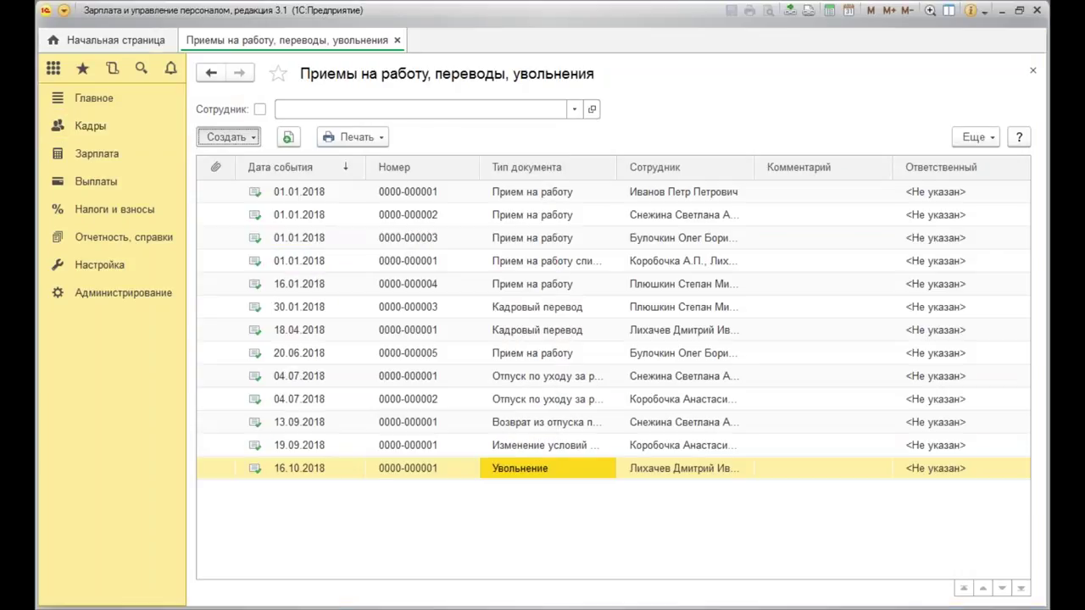
pyautogui.write('к')
pyautogui.click(386, 163)
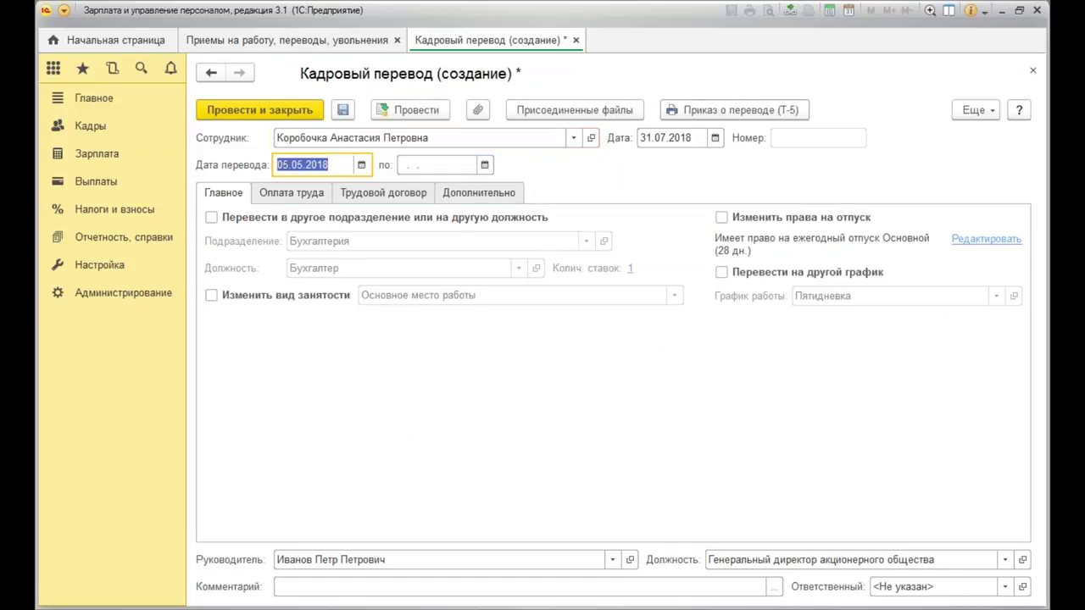
# Set both the transfer date and the document date of the personnel transfer to 19.09.2018.
pyautogui.write('19.09.')
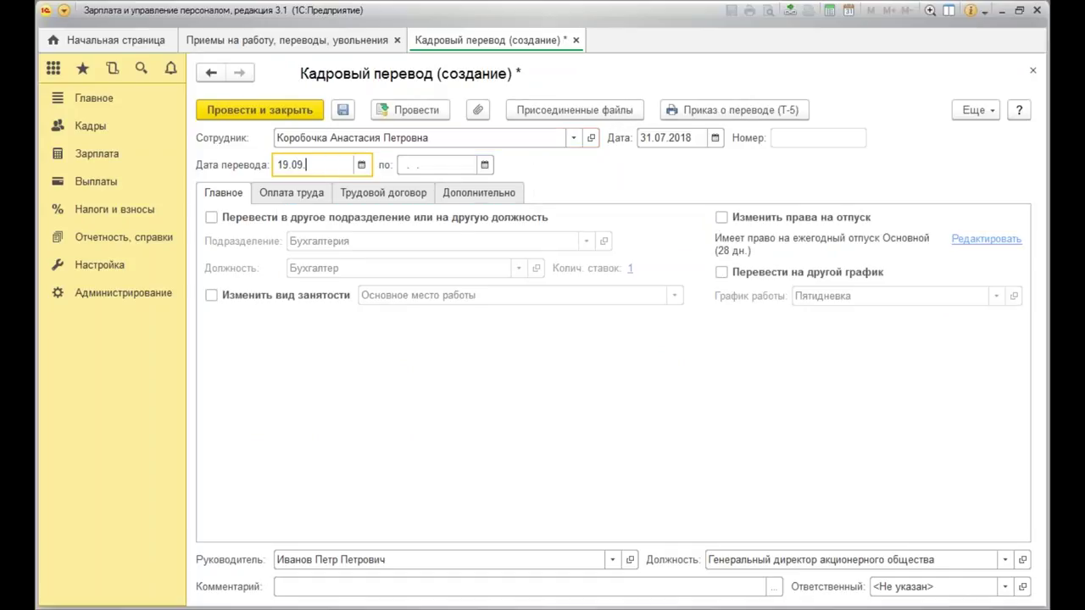
pyautogui.press('Tab')
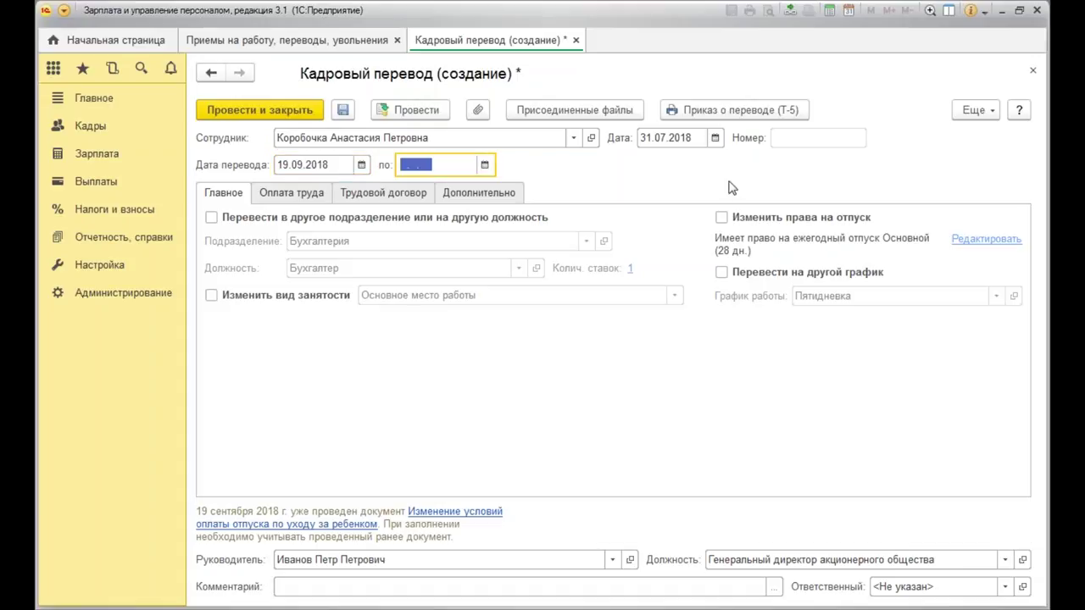
pyautogui.click(672, 139)
pyautogui.write('19.09')
pyautogui.press('Tab')
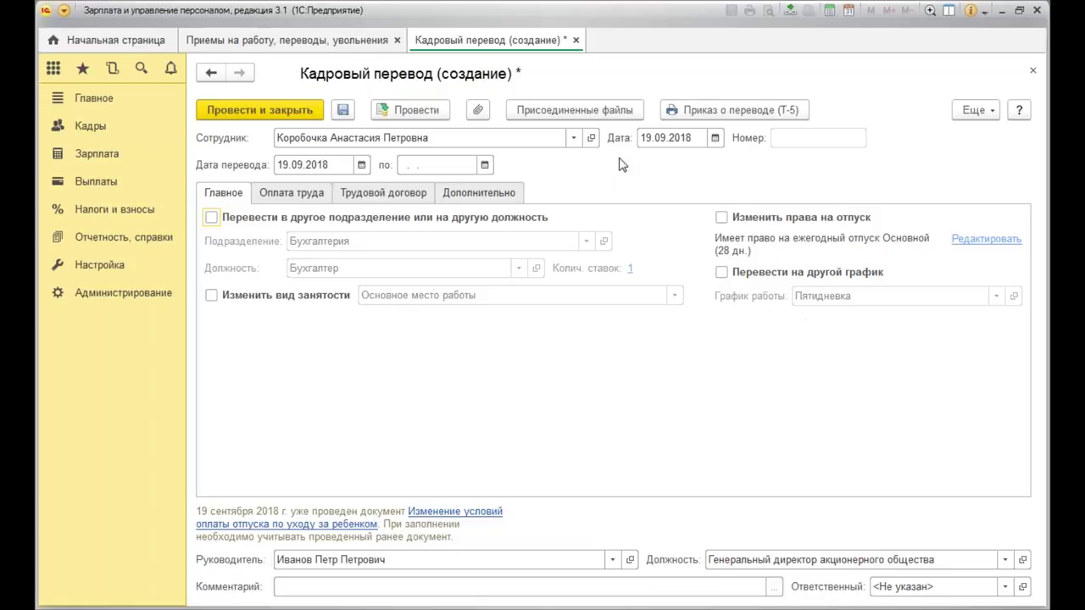
# Enable the transfer to another work schedule, choose "совместители пятидневка 20 ч", and accept recalculating the planned payroll.
pyautogui.click(721, 272)
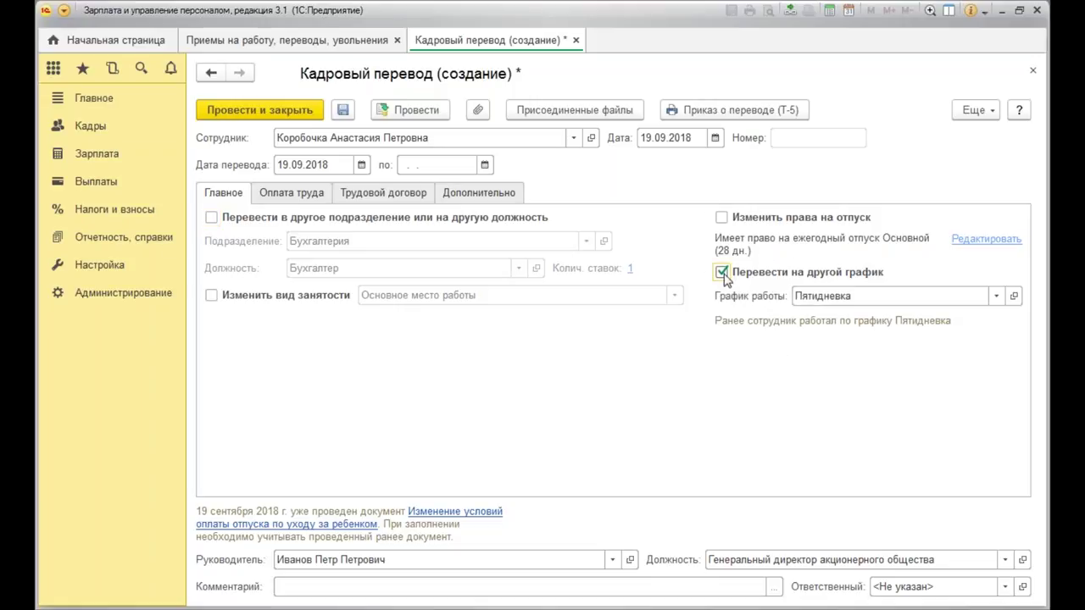
pyautogui.click(997, 296)
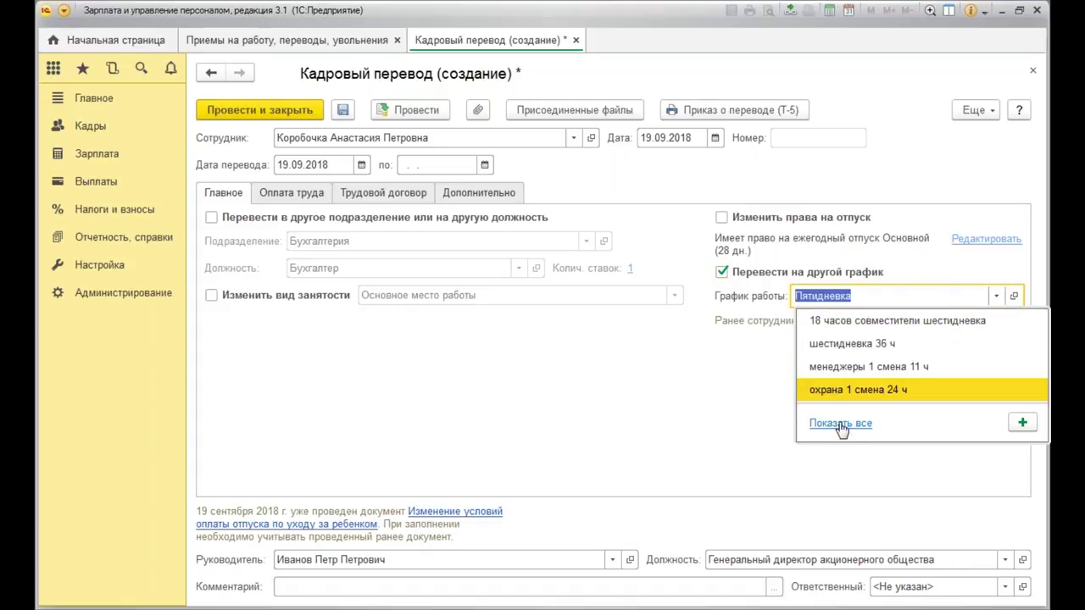
pyautogui.click(844, 434)
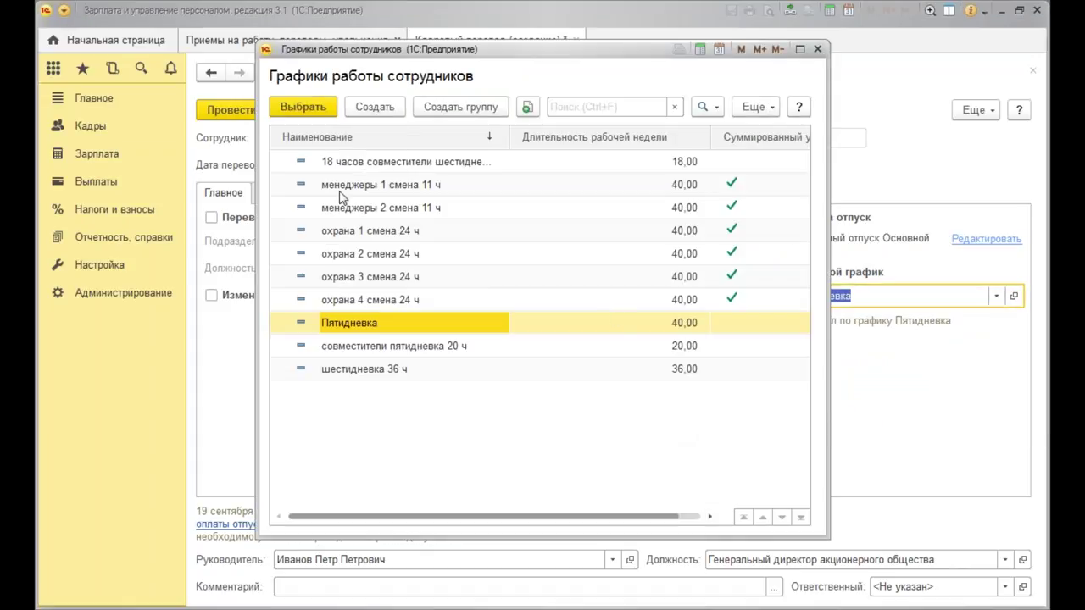
pyautogui.doubleClick(432, 350)
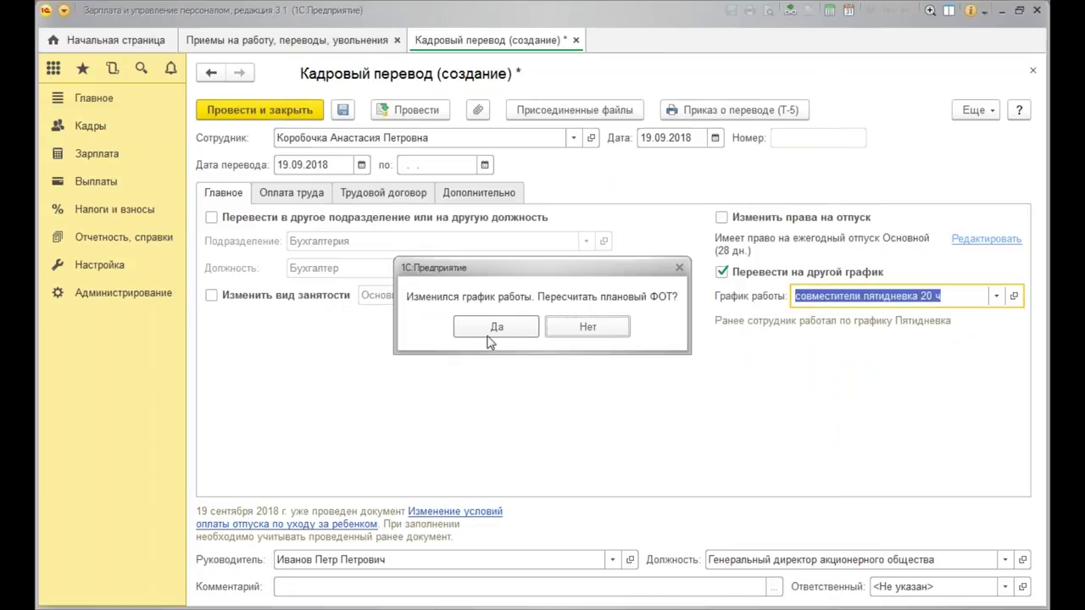
pyautogui.click(497, 328)
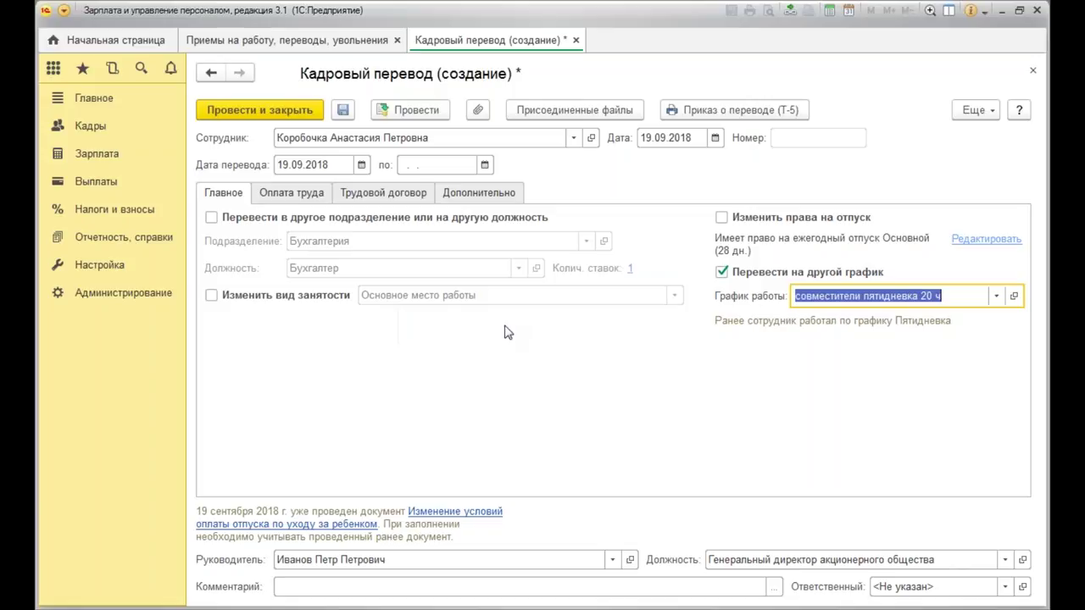
# Rename the selected work schedule to "пятидневка 20 ч" and save it.
pyautogui.click(963, 297)
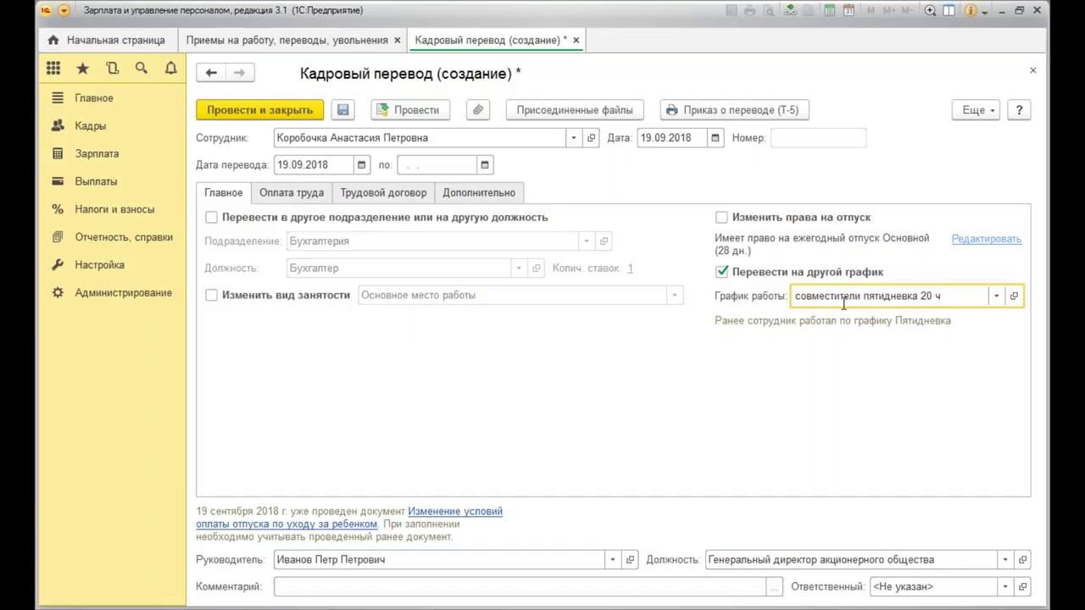
pyautogui.click(1013, 295)
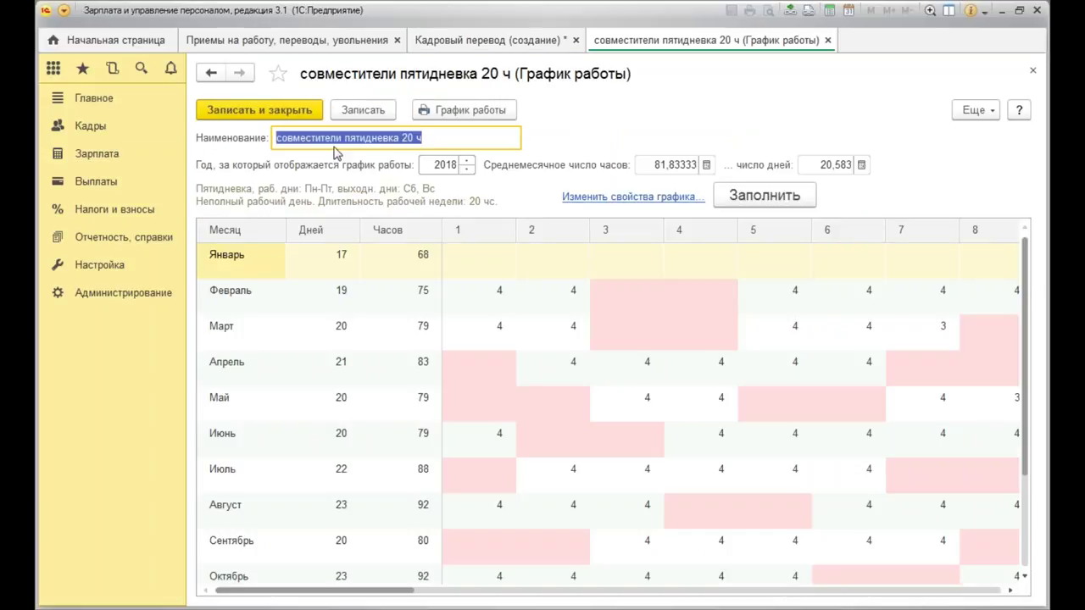
pyautogui.moveTo(342, 138); pyautogui.dragTo(275, 138)
pyautogui.press('BackSpace')
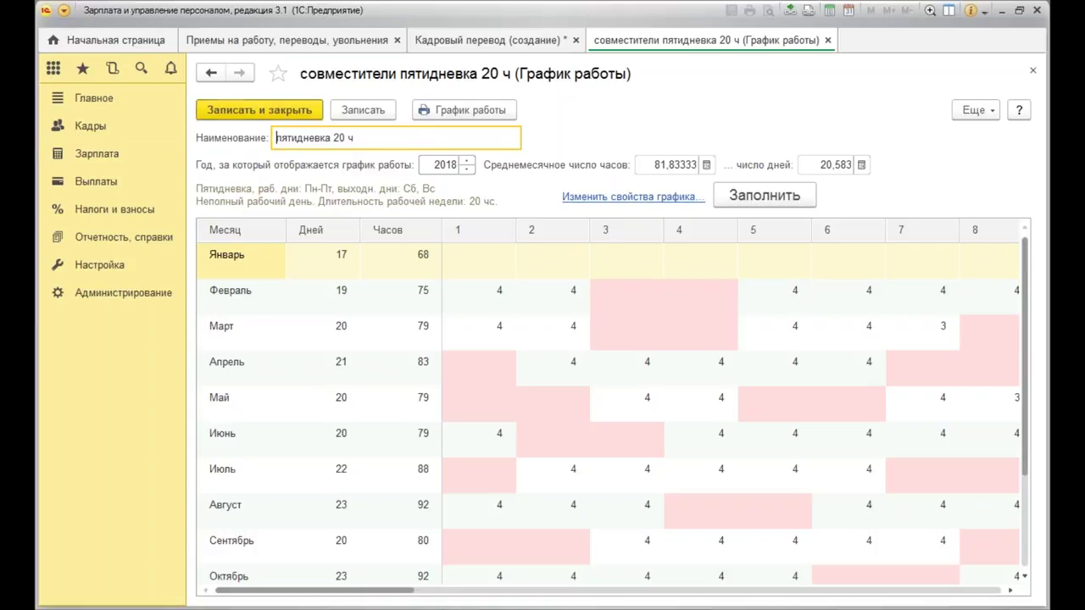
pyautogui.click(247, 115)
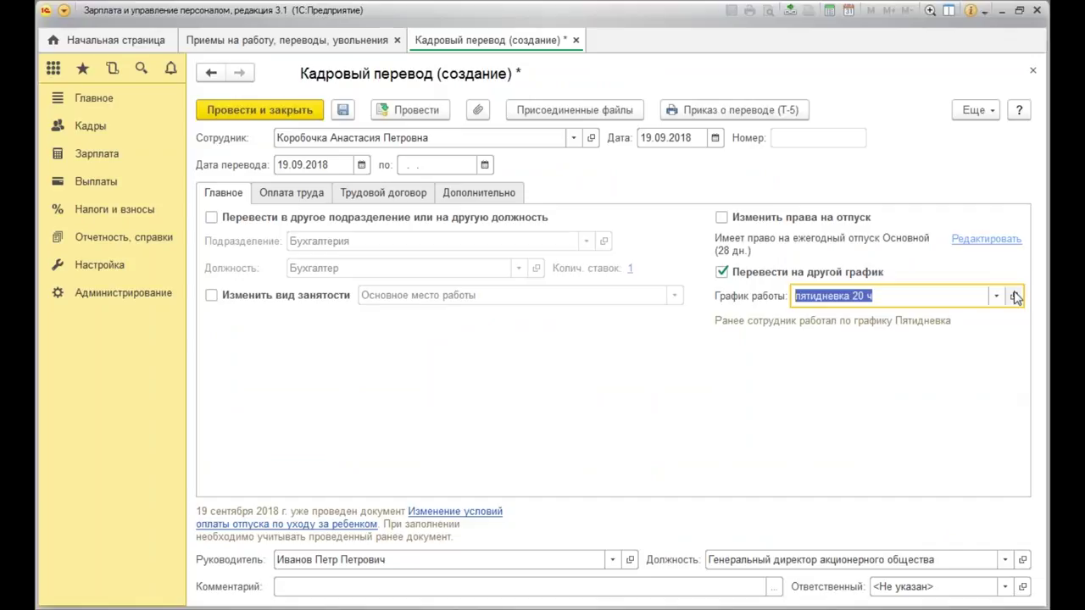
# Change the transfer's work schedule to "шестидневка 36 ч" and accept recalculating the planned payroll.
pyautogui.click(996, 296)
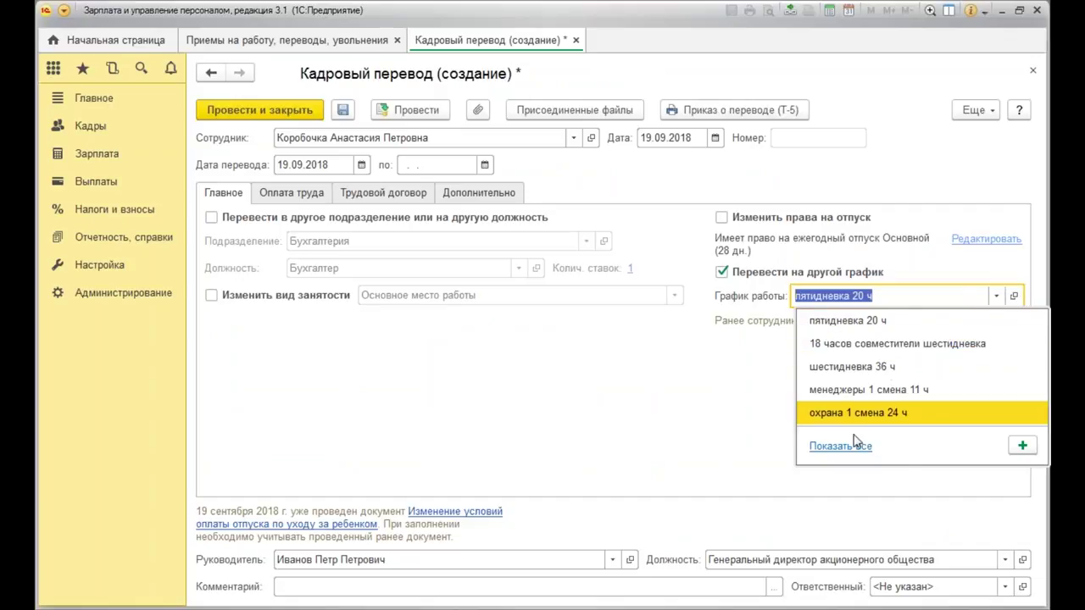
pyautogui.click(878, 367)
pyautogui.click(499, 325)
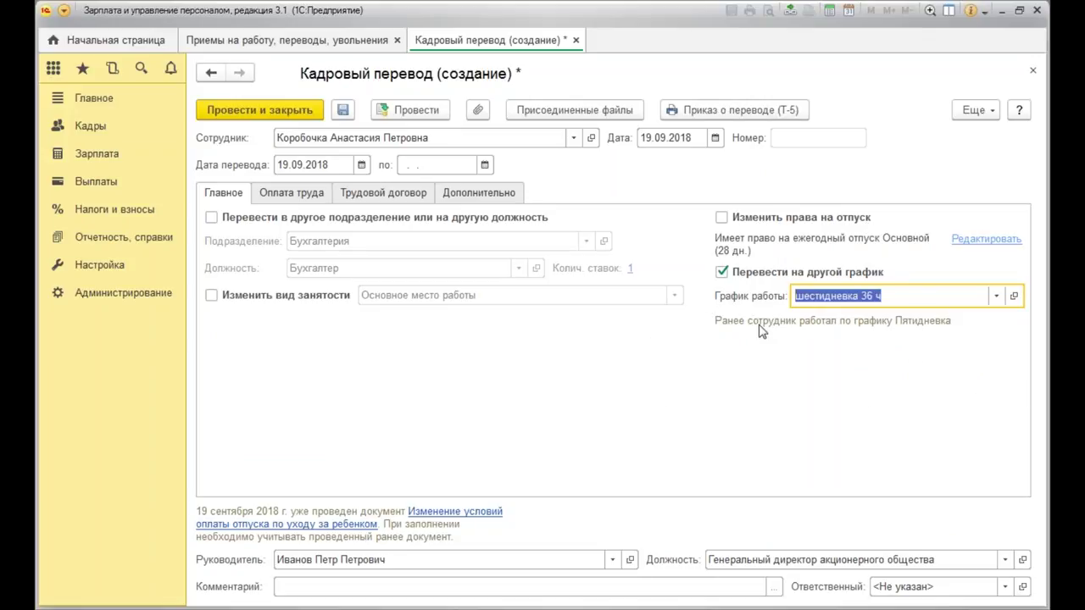
pyautogui.click(943, 300)
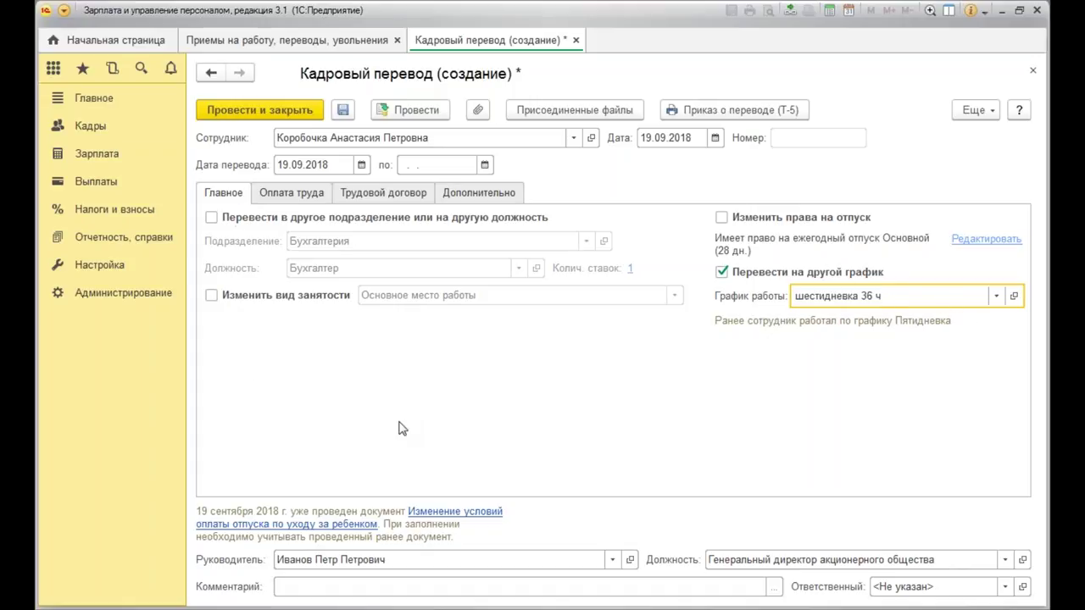
# Cancel the "Оплата по окладу" accrual in the transfer and add "Оплата по окладу (по часам)" with a salary of 55 000.
pyautogui.click(288, 193)
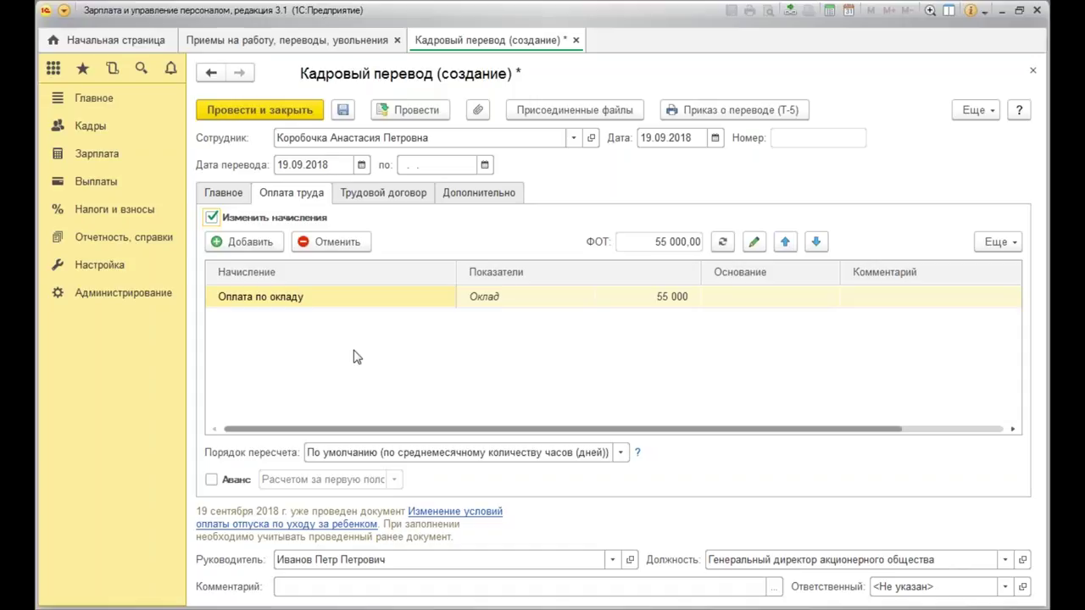
pyautogui.click(345, 296)
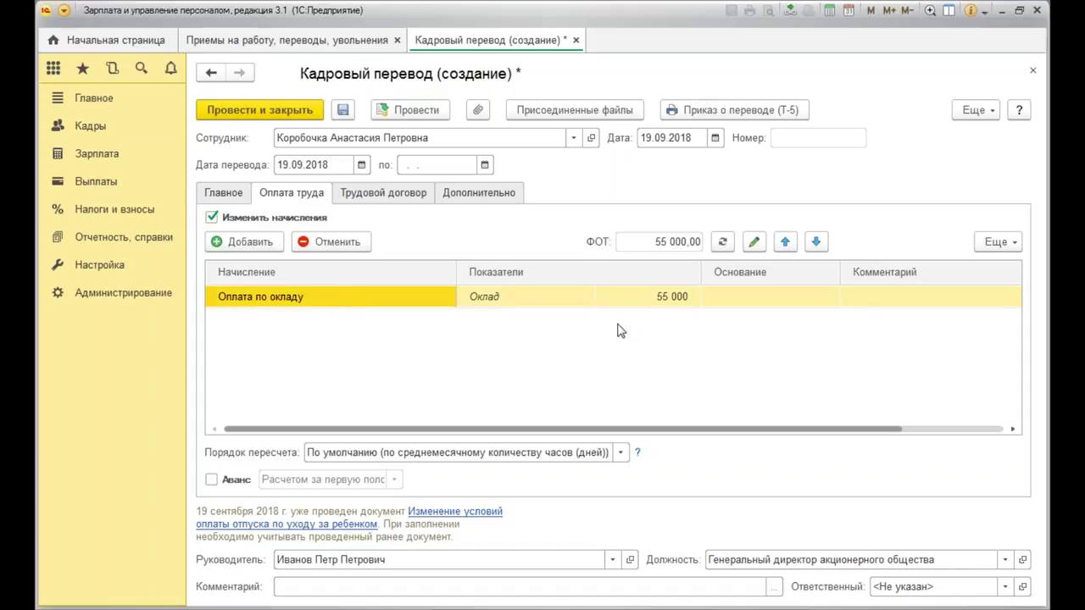
pyautogui.click(333, 243)
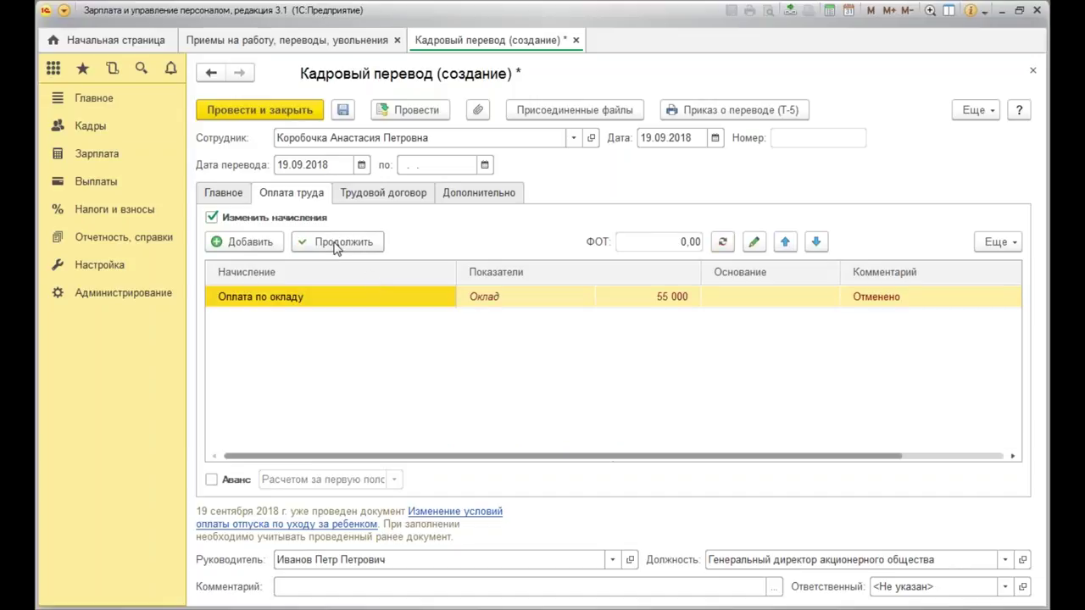
pyautogui.click(254, 243)
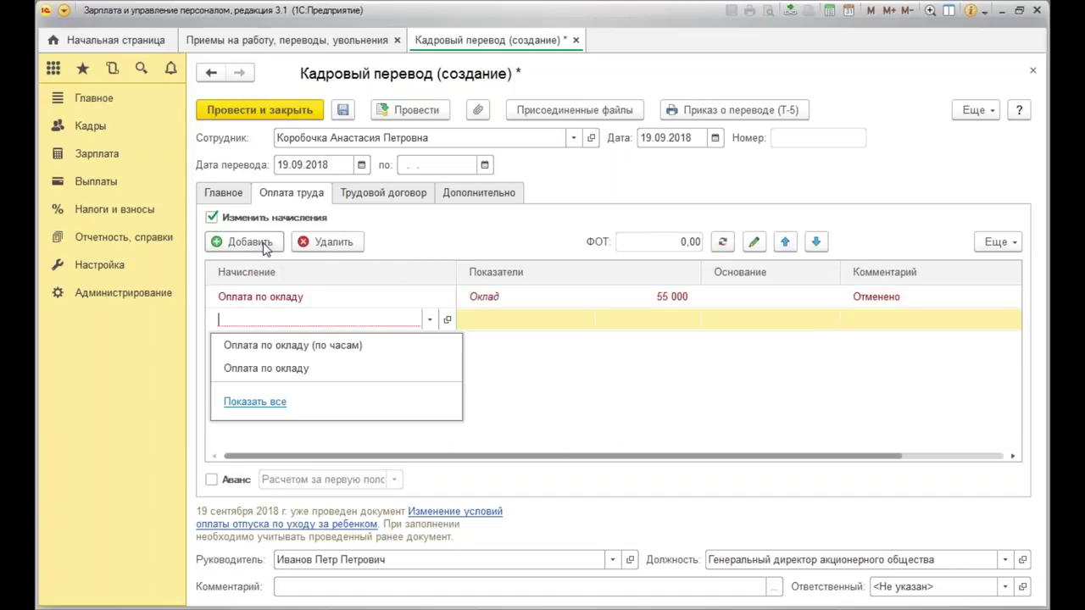
pyautogui.click(326, 365)
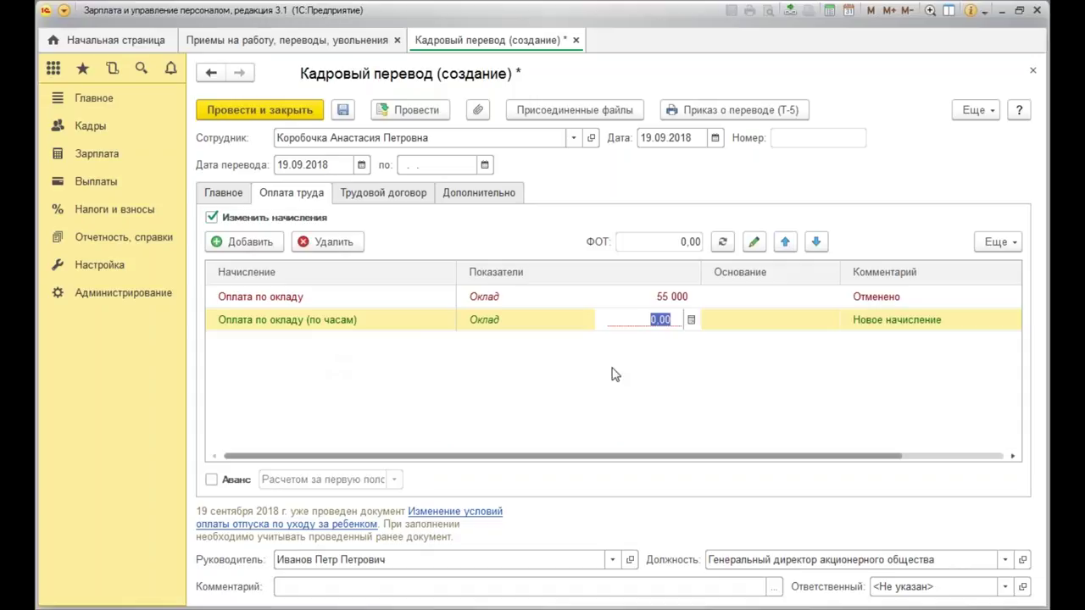
pyautogui.write('55 00')
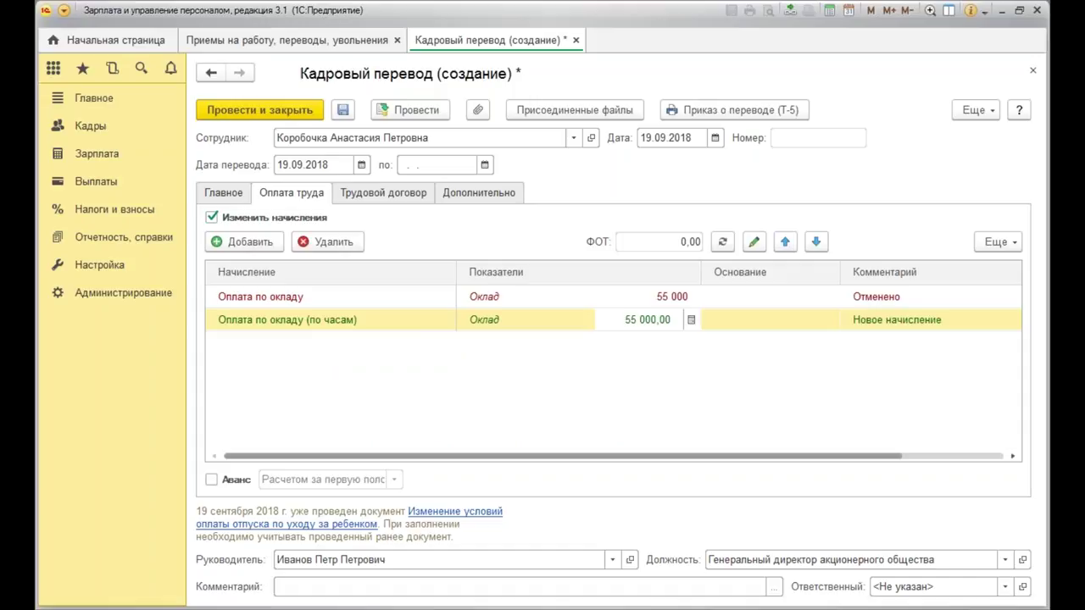
# Post and close the personnel transfer despite its mismatch with the staffing schedule, and close the list of hires, transfers and dismissals.
pyautogui.press('Return')
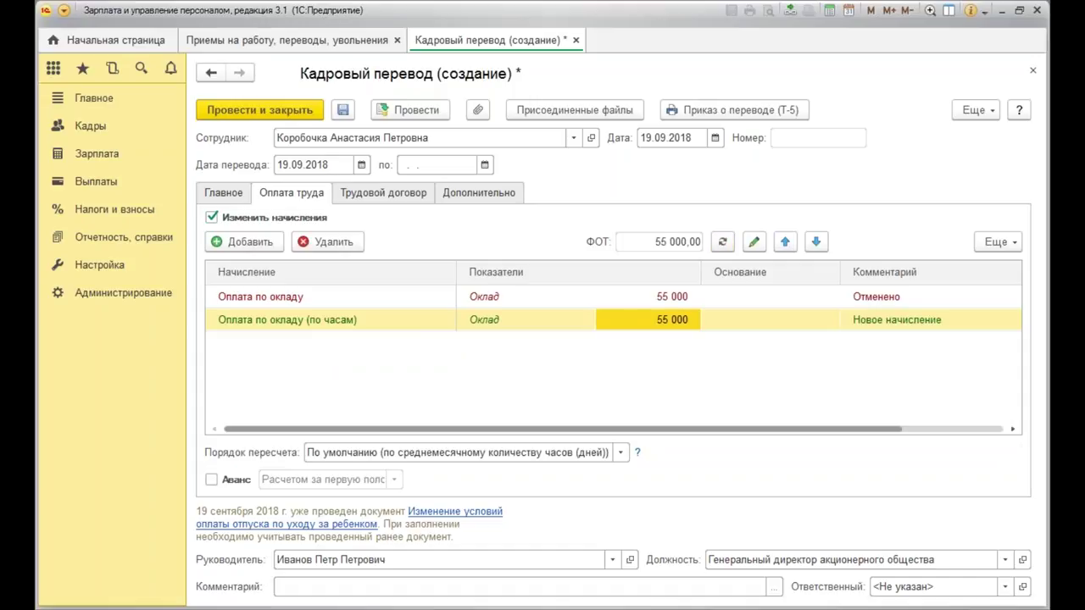
pyautogui.click(338, 322)
pyautogui.click(645, 313)
pyautogui.click(938, 329)
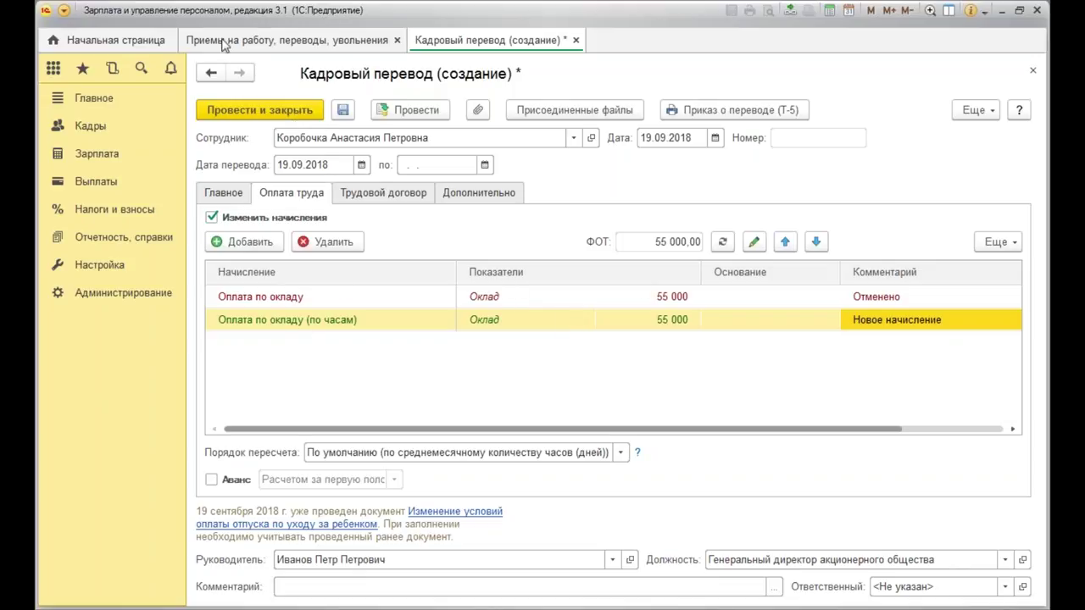
pyautogui.click(243, 114)
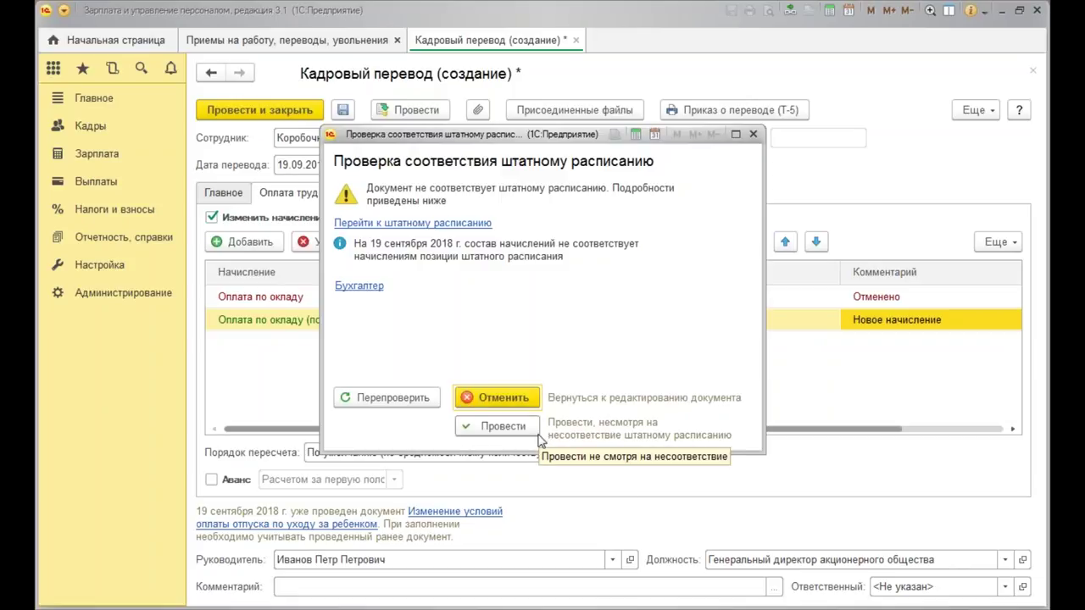
pyautogui.click(501, 428)
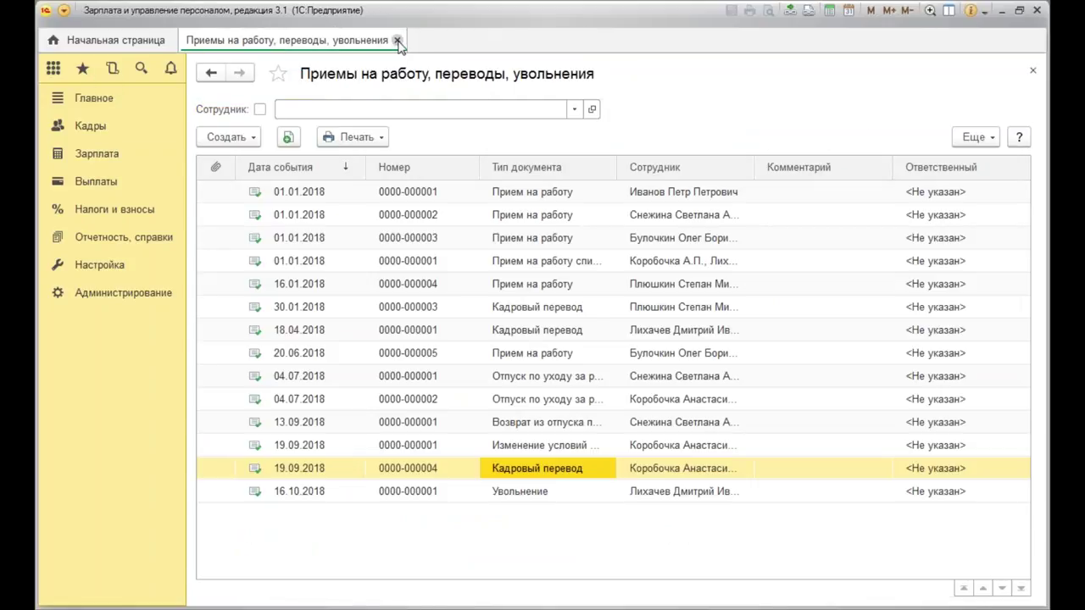
pyautogui.click(398, 41)
# Generate the T-13 timesheet for 01.09.2018–30.09.2018, examine the transferred employee's daily hours from 19 September, and close the report.
pyautogui.click(106, 158)
pyautogui.click(277, 114)
pyautogui.click(310, 536)
pyautogui.click(244, 165)
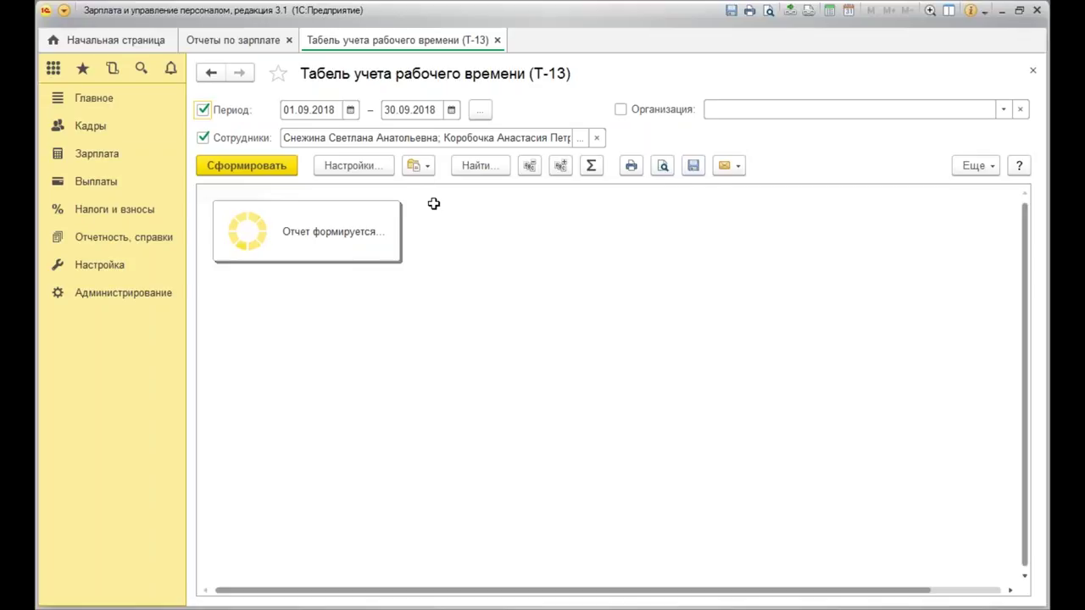
pyautogui.scroll(-3, 794, 391)
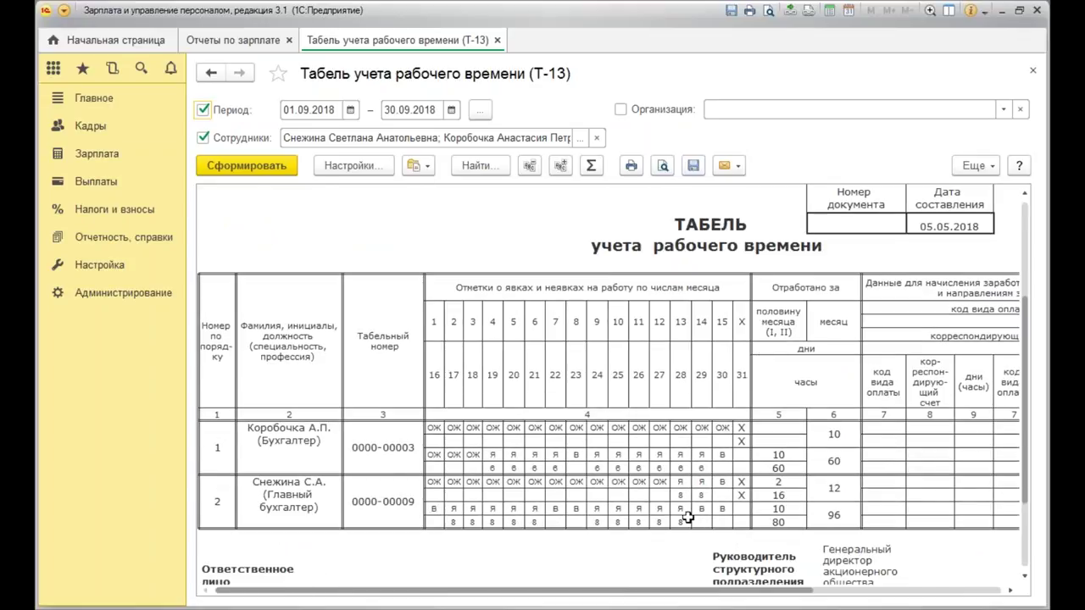
pyautogui.click(502, 465)
pyautogui.moveTo(501, 465); pyautogui.dragTo(685, 463)
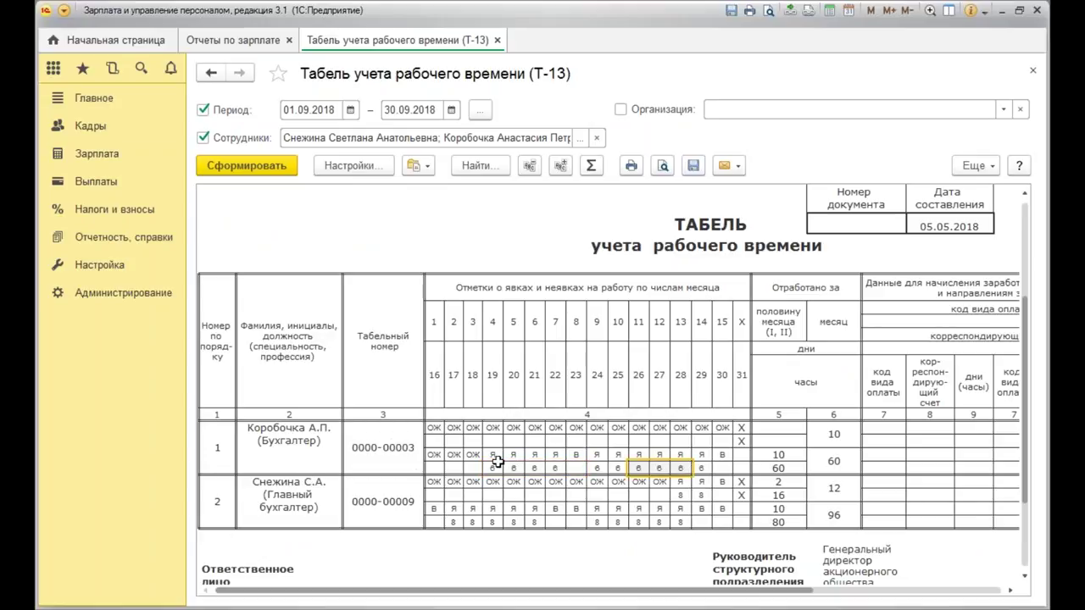
pyautogui.moveTo(494, 467); pyautogui.dragTo(540, 467)
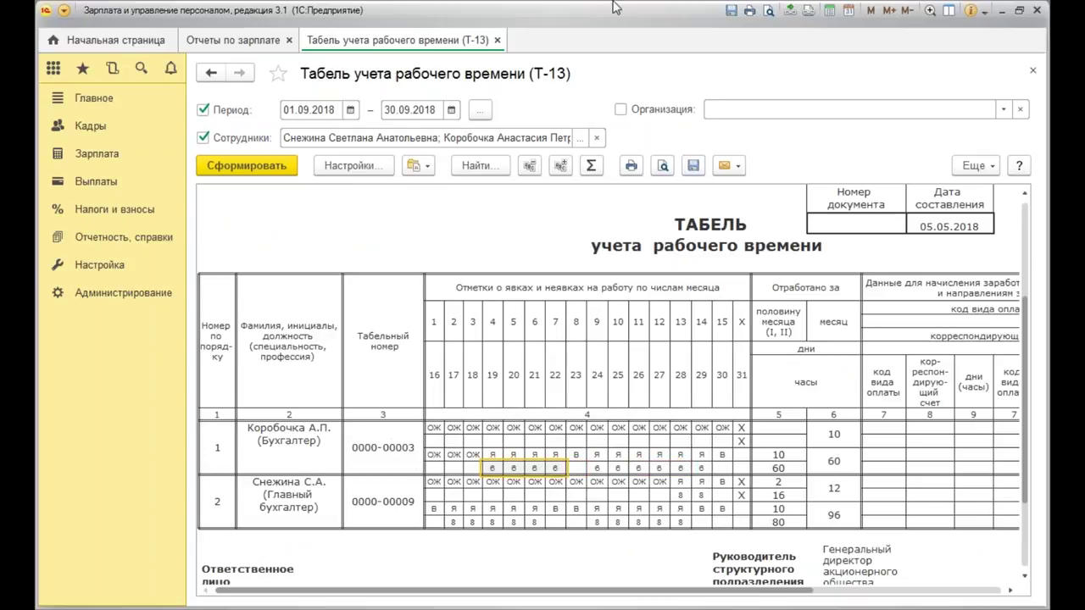
pyautogui.click(496, 40)
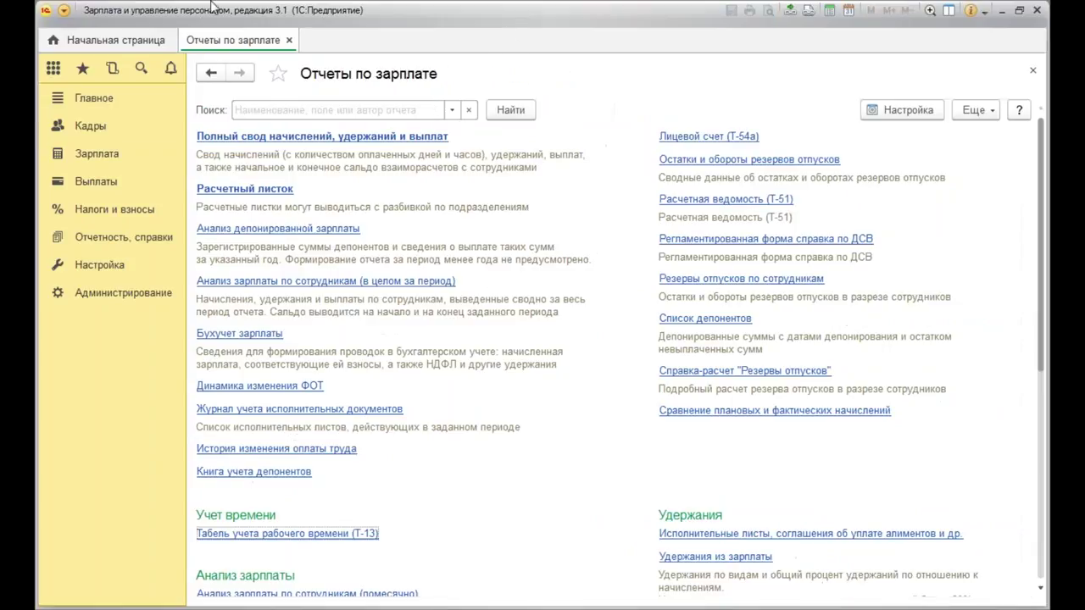
# Refill the September 2018 payroll accrual document, check the transferred accountant's hourly salary line, and post and close the document.
pyautogui.click(96, 153)
pyautogui.click(331, 166)
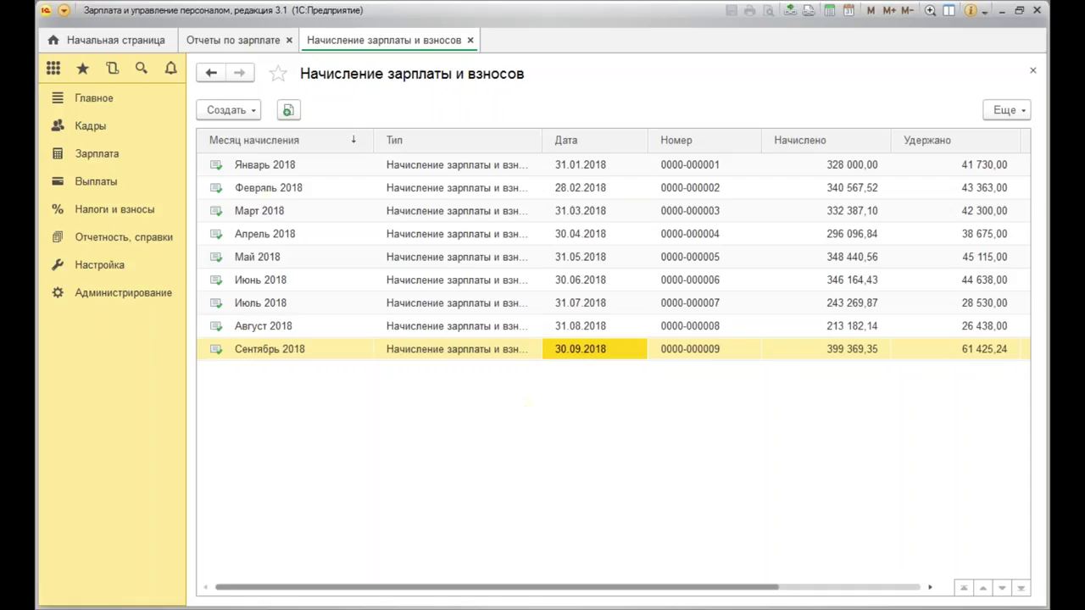
pyautogui.doubleClick(473, 350)
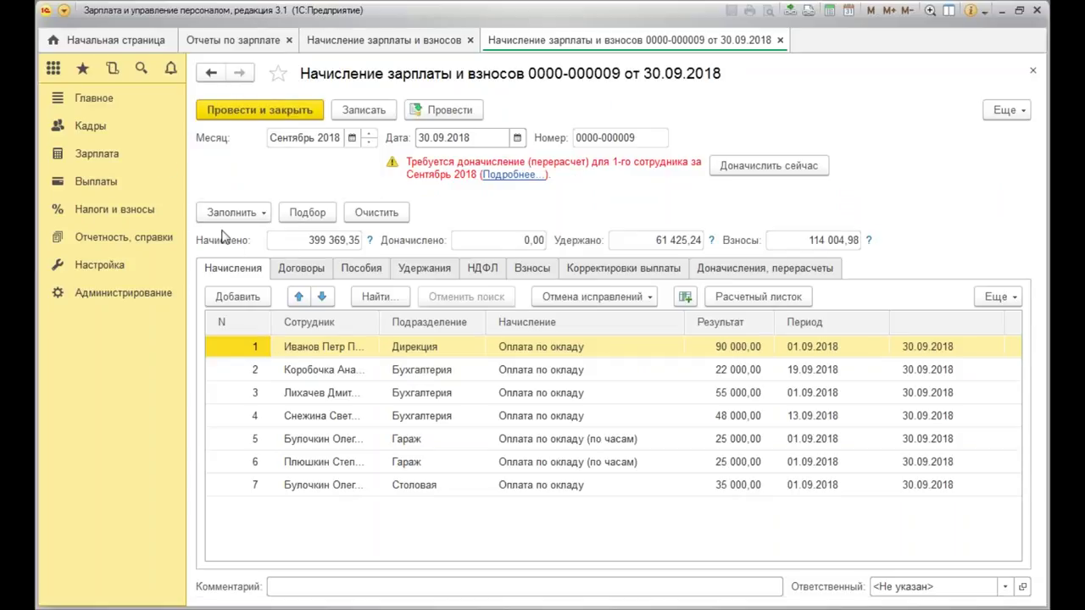
pyautogui.click(239, 213)
pyautogui.click(256, 236)
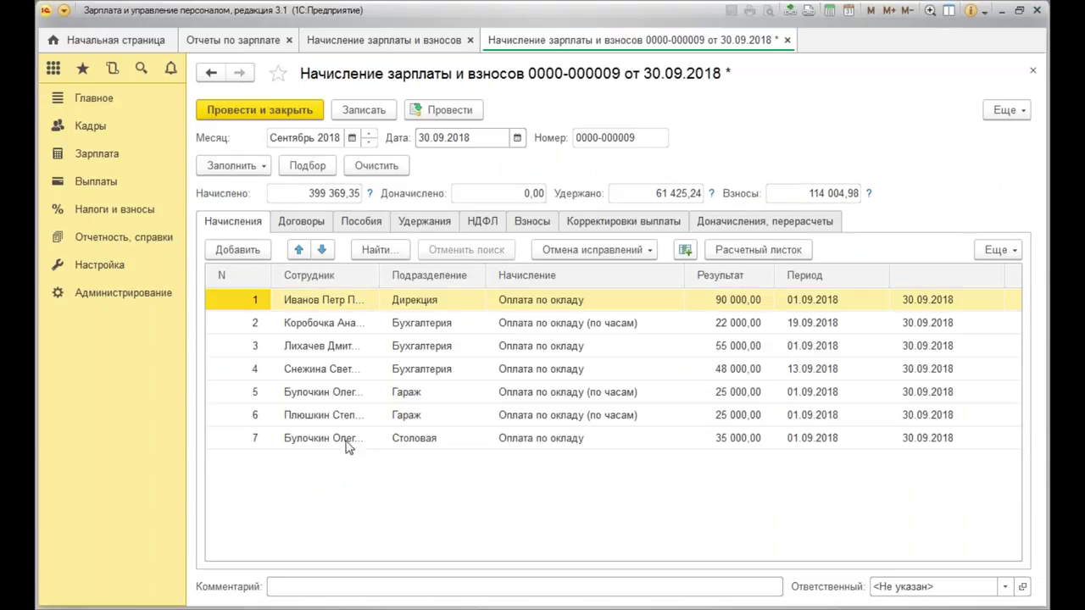
pyautogui.click(717, 329)
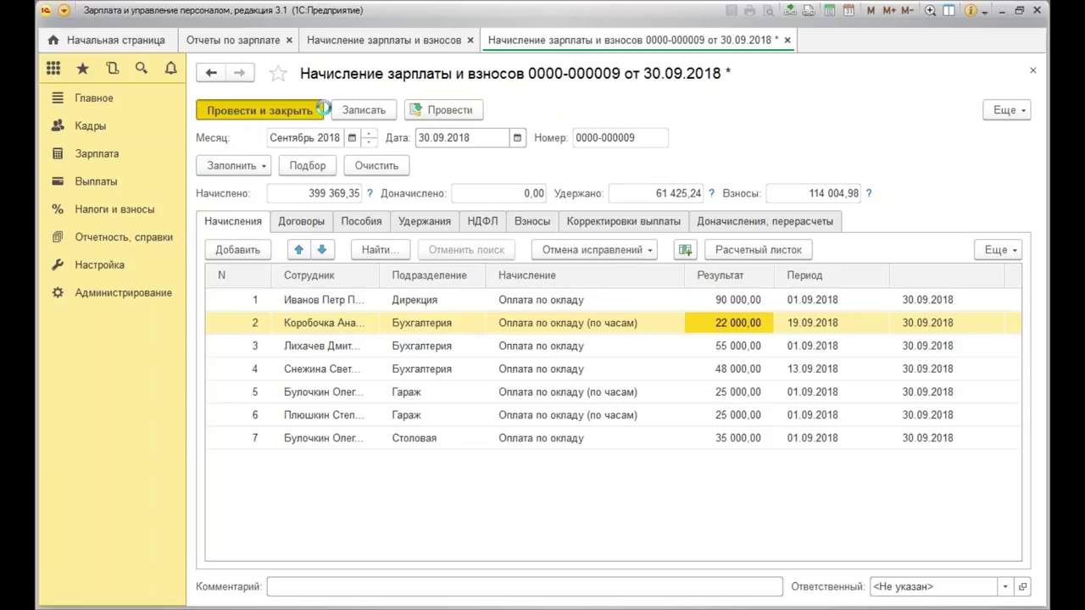
pyautogui.hotkey('ctrl', 'Return')
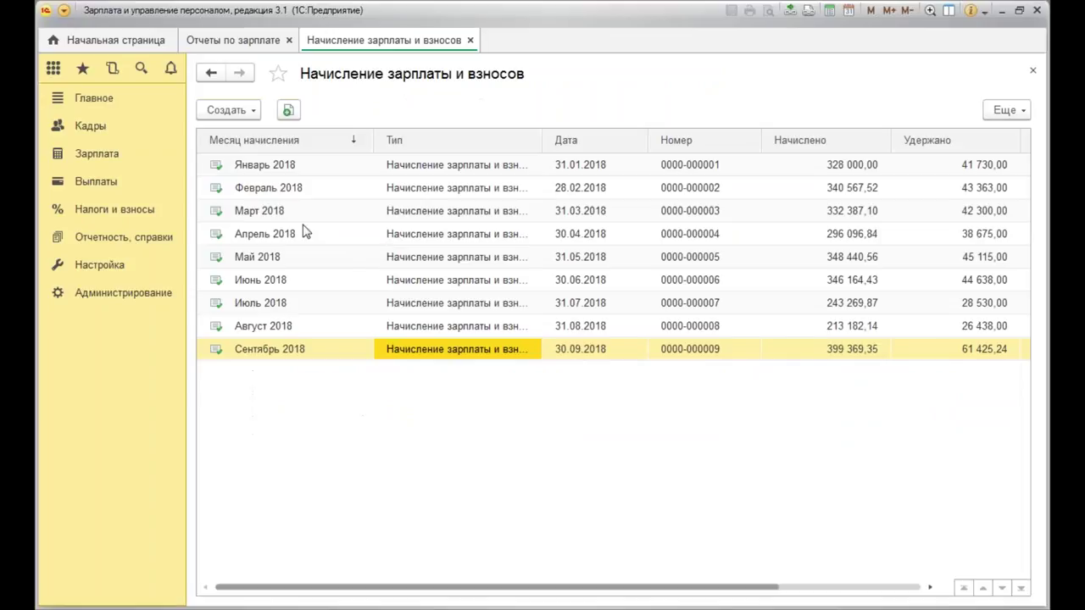
# Create a payroll accrual document for Октябрь 2018 dated 31.10.2018.
pyautogui.click(227, 110)
pyautogui.click(296, 140)
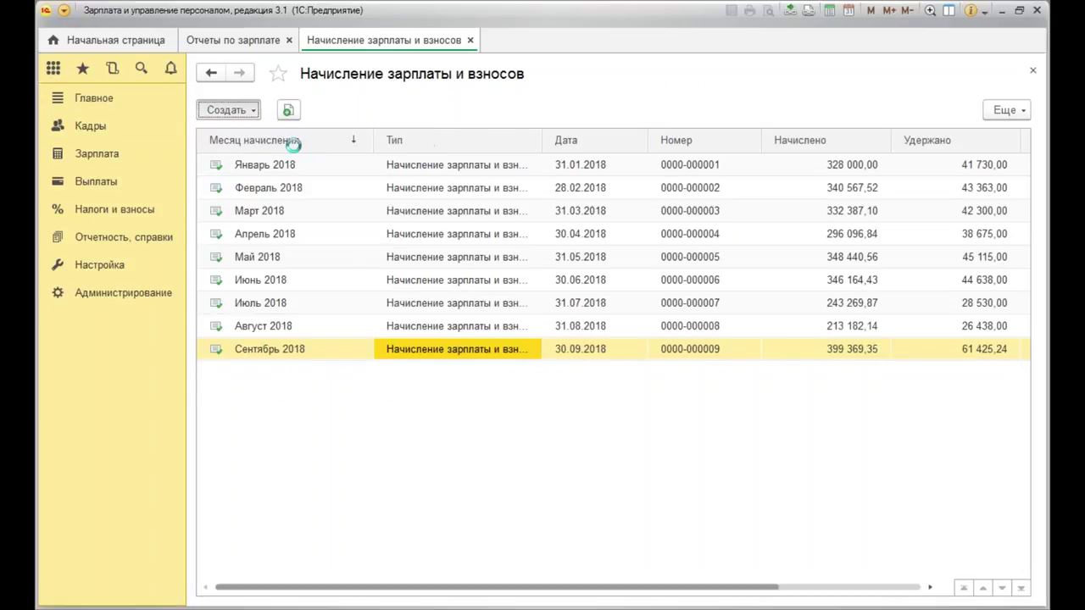
pyautogui.click(370, 141)
pyautogui.click(369, 136)
pyautogui.click(370, 136)
pyautogui.click(369, 135)
pyautogui.click(370, 135)
pyautogui.click(371, 136)
pyautogui.click(370, 142)
pyautogui.press('Tab')
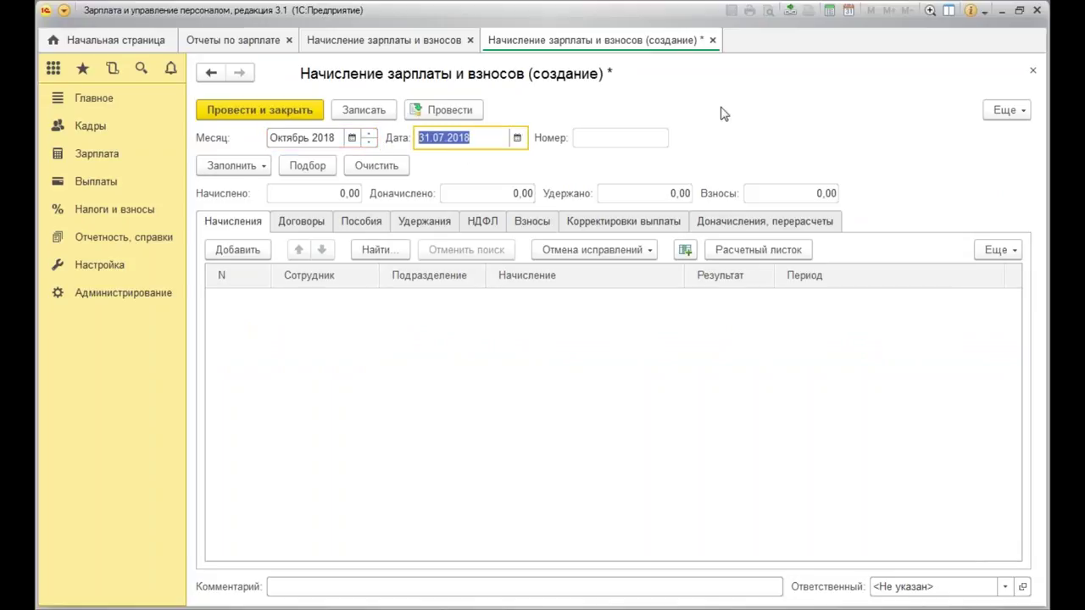
pyautogui.write('31102018')
pyautogui.press('Tab')
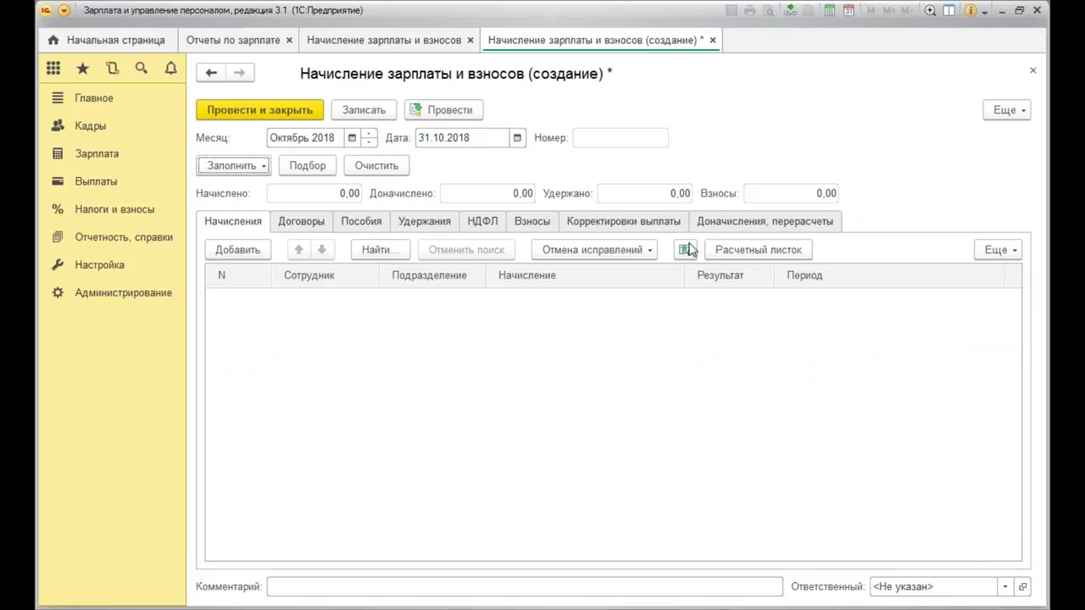
# Fill the October payroll document, check the transferred accountant's hourly salary result, and close the document without saving.
pyautogui.click(232, 165)
pyautogui.click(231, 186)
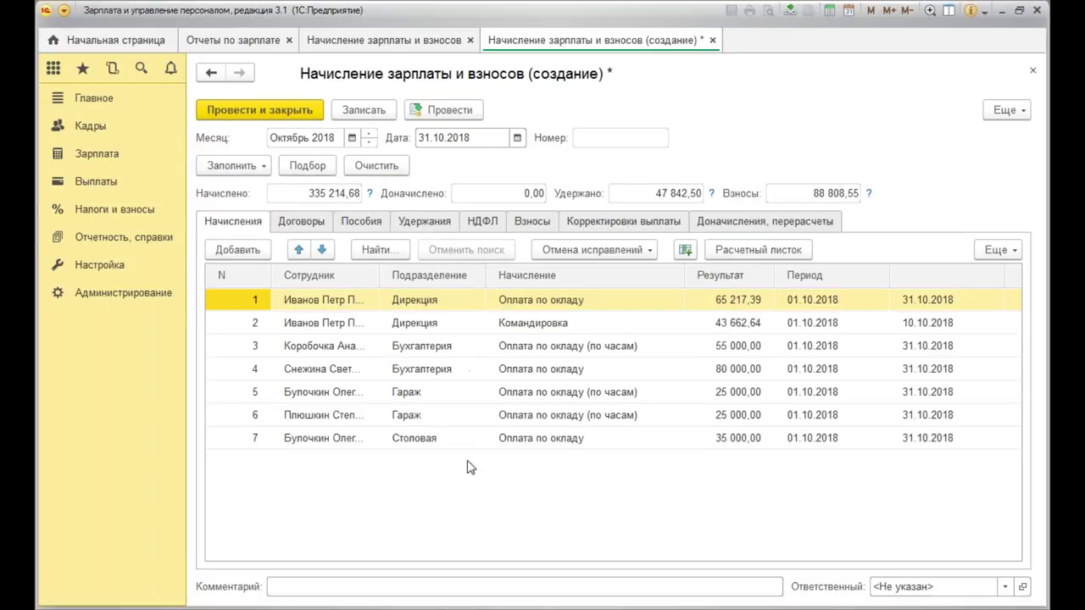
pyautogui.click(736, 351)
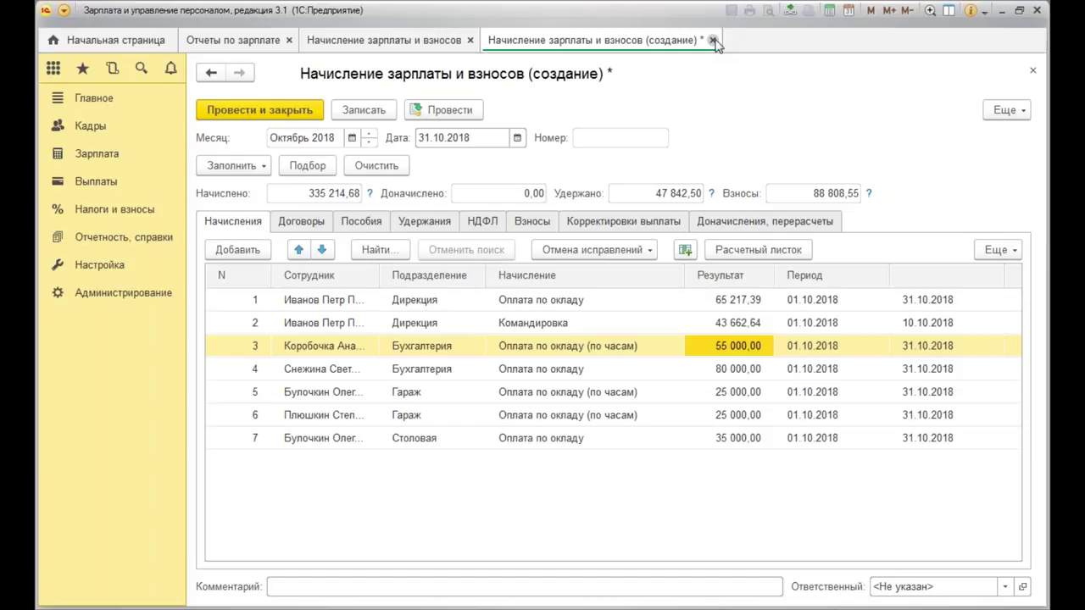
pyautogui.click(714, 40)
pyautogui.click(543, 327)
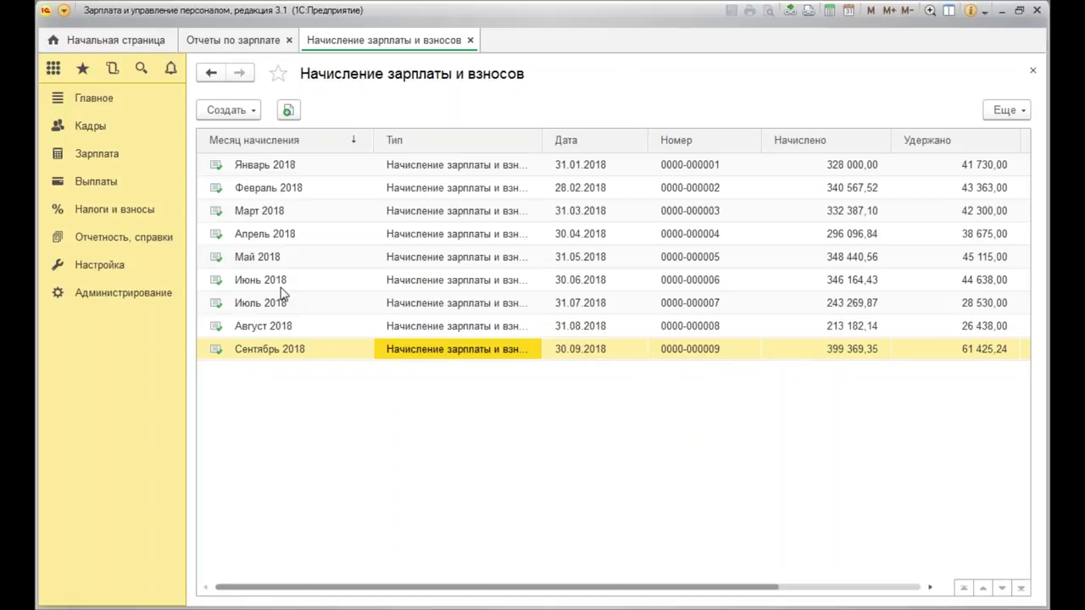
# Open the employee work schedules list and the "шестидневка 36 ч" schedule in it.
pyautogui.click(103, 267)
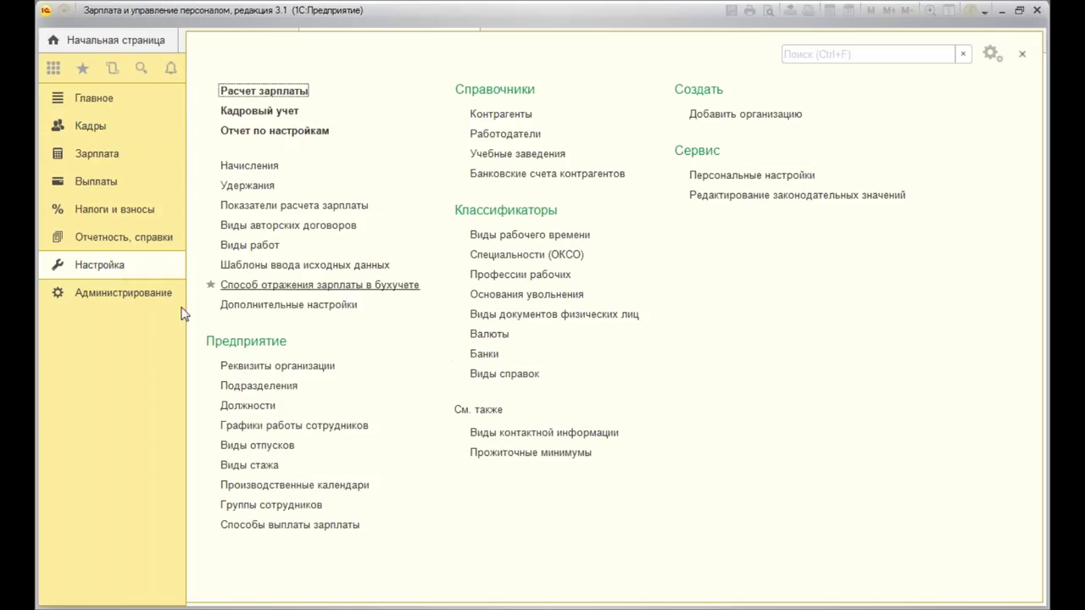
pyautogui.click(332, 426)
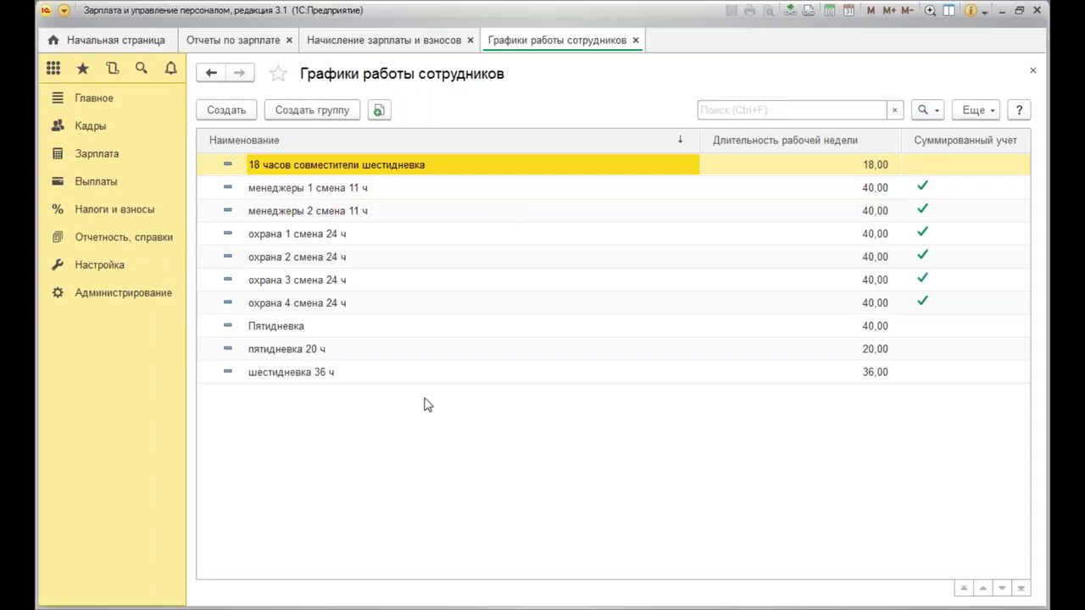
pyautogui.click(321, 378)
pyautogui.doubleClick(321, 378)
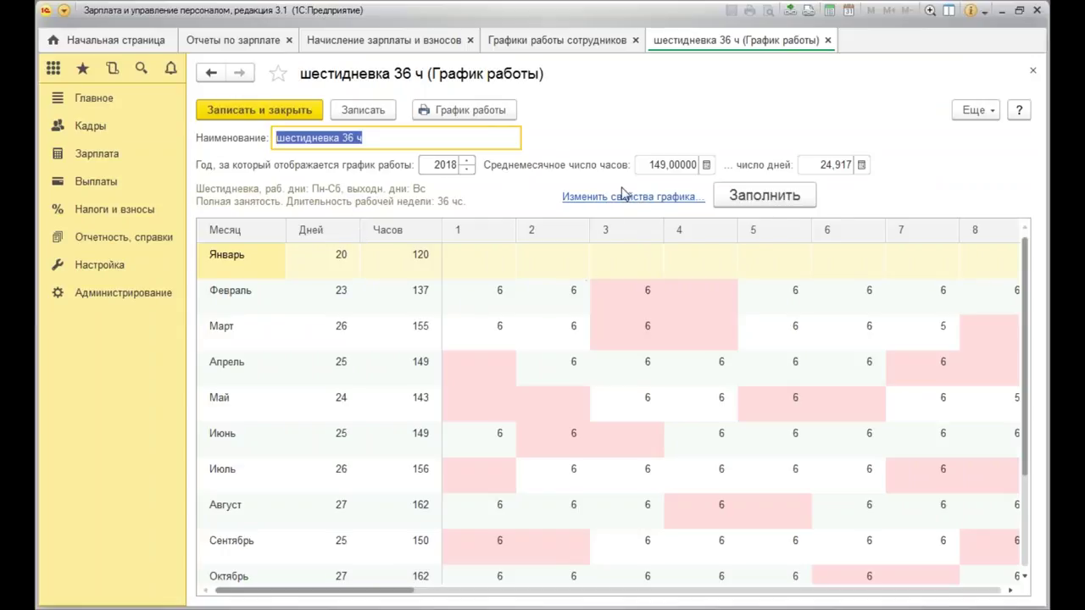
# Try enabling part-time work for "шестидневка 36 ч" with the norm counted by "Пятидневка", and discard the changes.
pyautogui.click(624, 197)
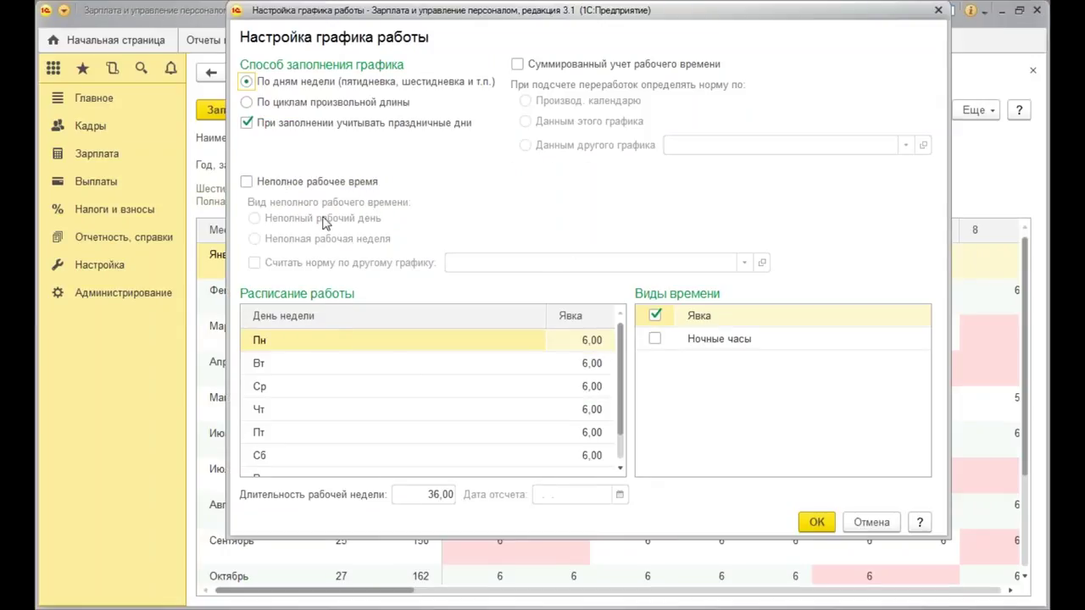
pyautogui.click(246, 183)
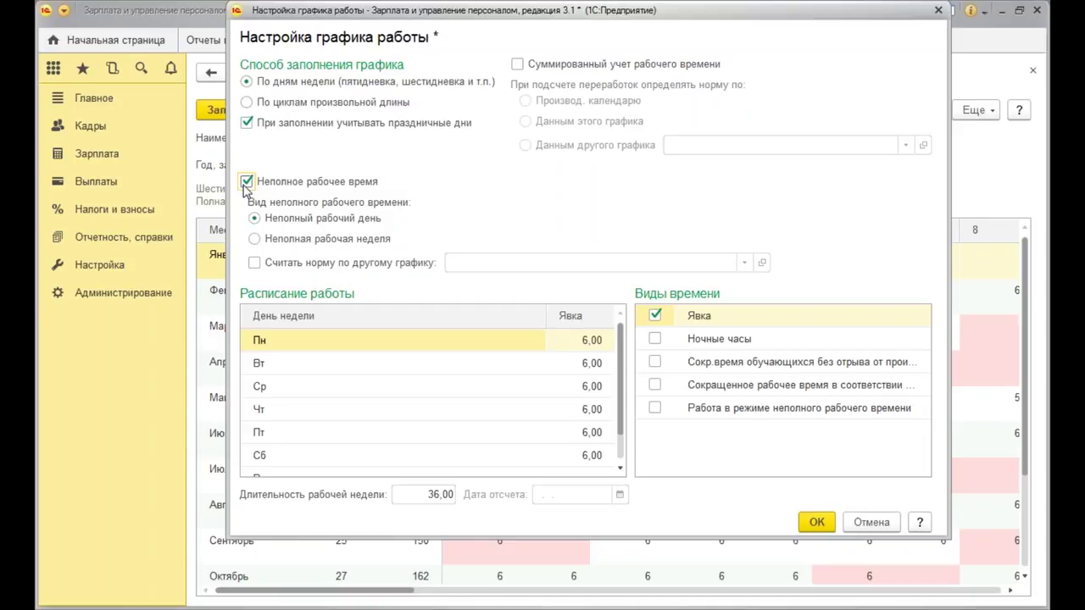
pyautogui.click(254, 264)
pyautogui.click(693, 269)
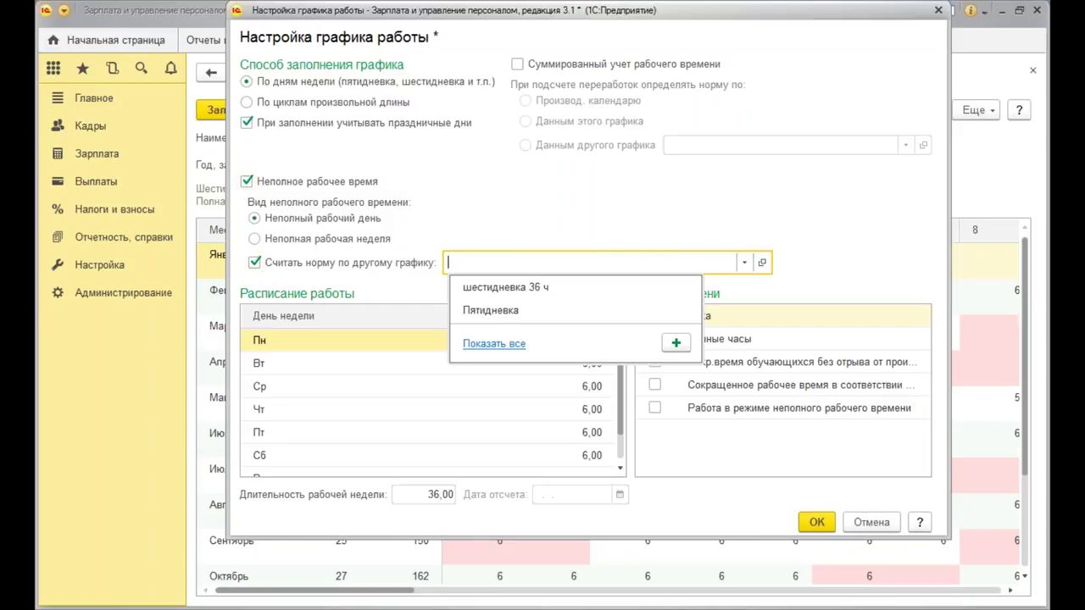
pyautogui.click(496, 311)
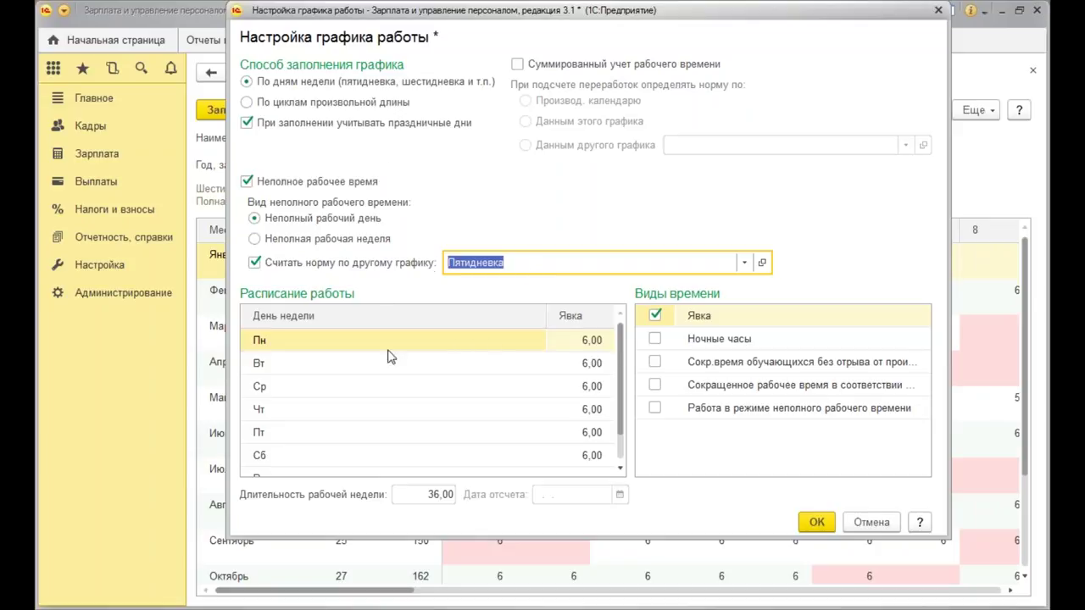
pyautogui.click(871, 522)
pyautogui.click(1032, 72)
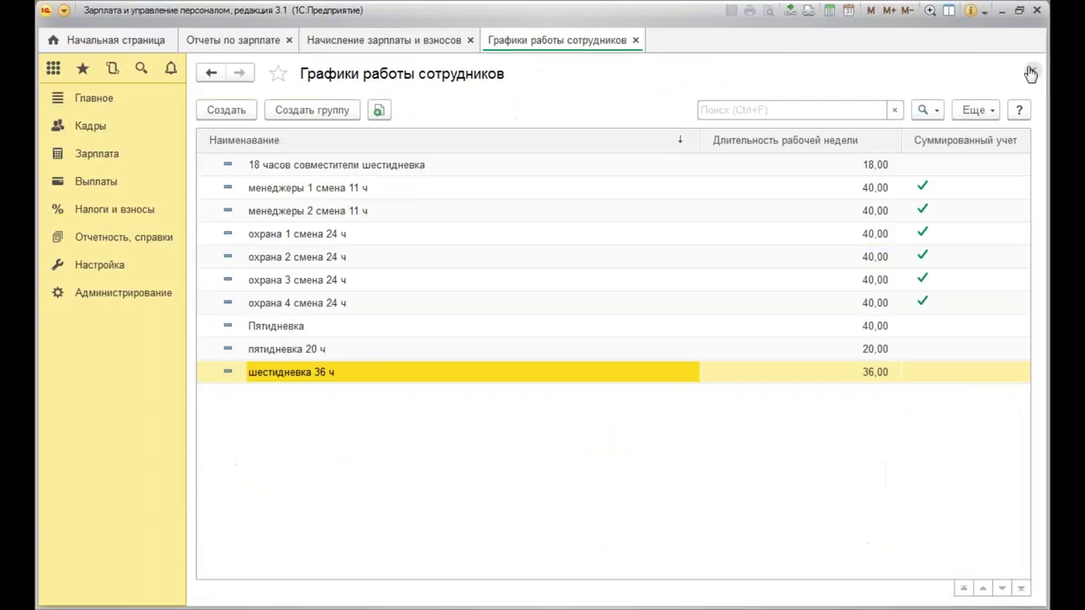
# Create a work schedule named "35 ч отпу п" with part-time work enabled and its norm counted by "Пятидневка".
pyautogui.click(240, 112)
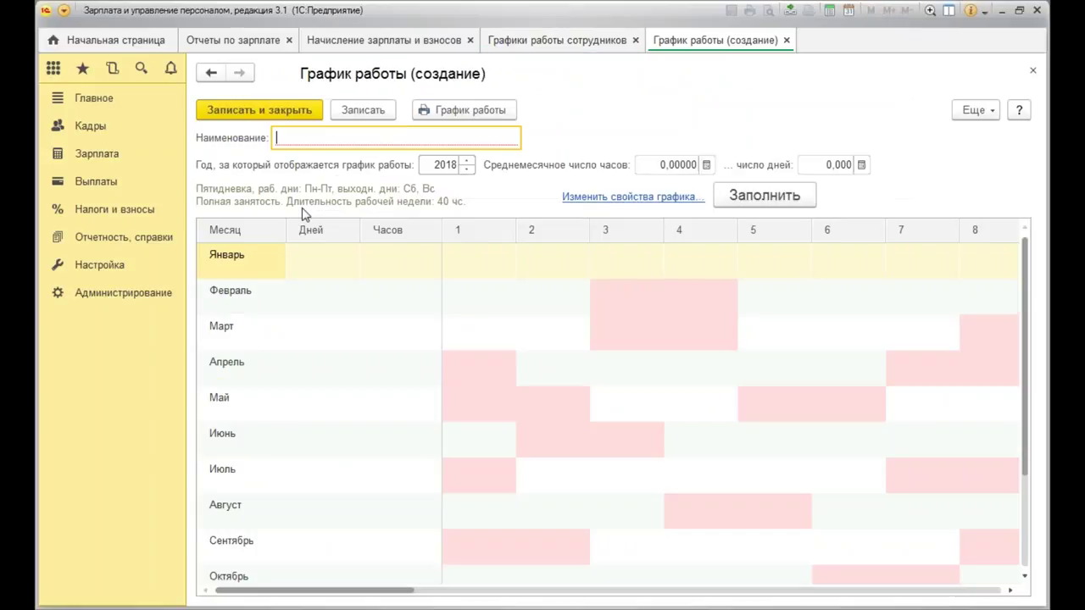
pyautogui.write('35 ч отпу п')
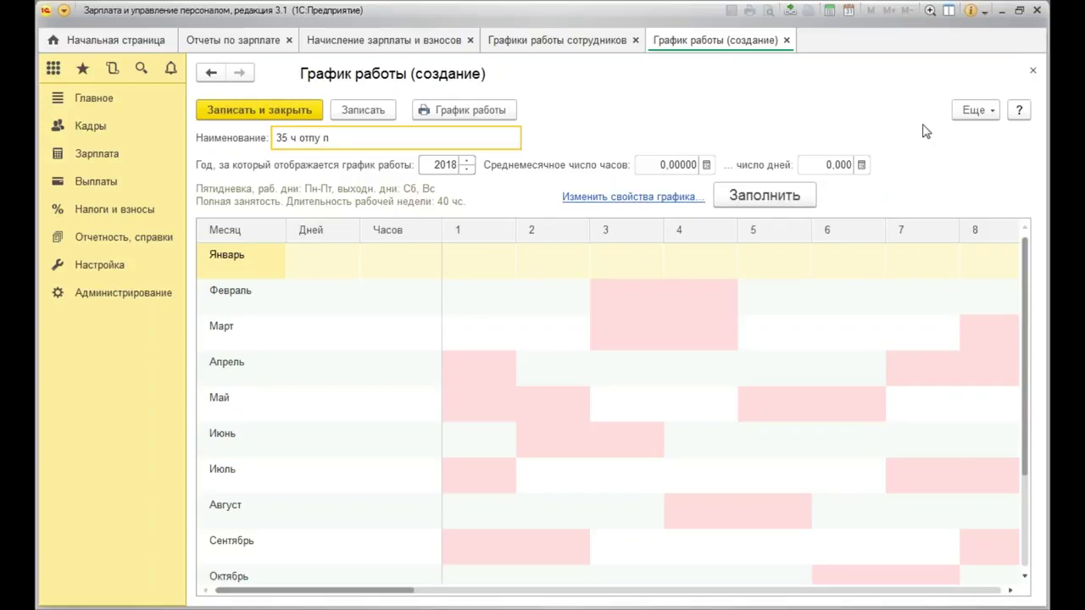
pyautogui.click(629, 196)
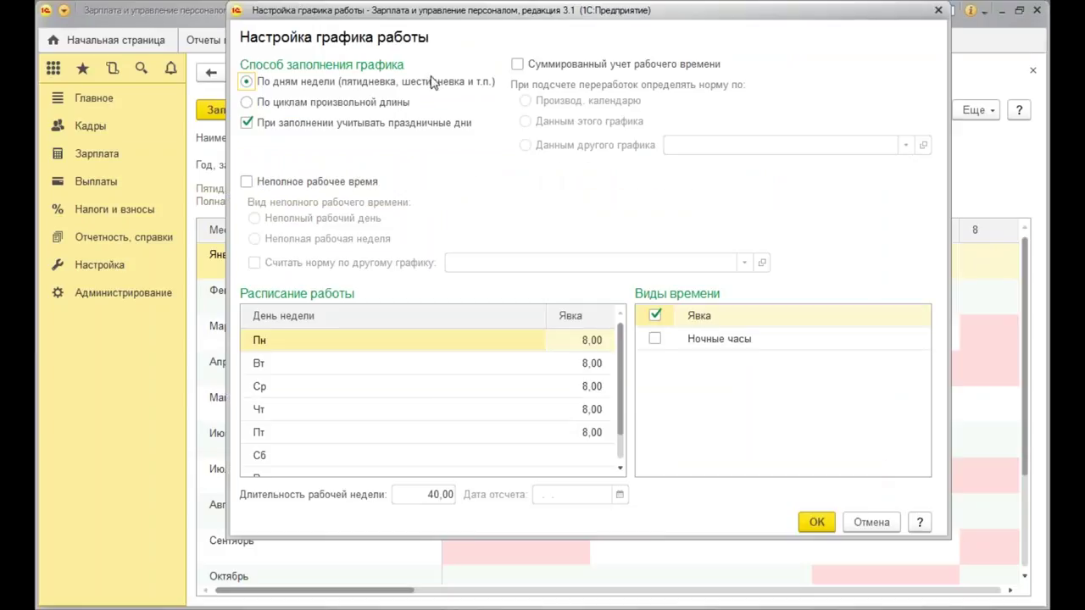
pyautogui.click(288, 183)
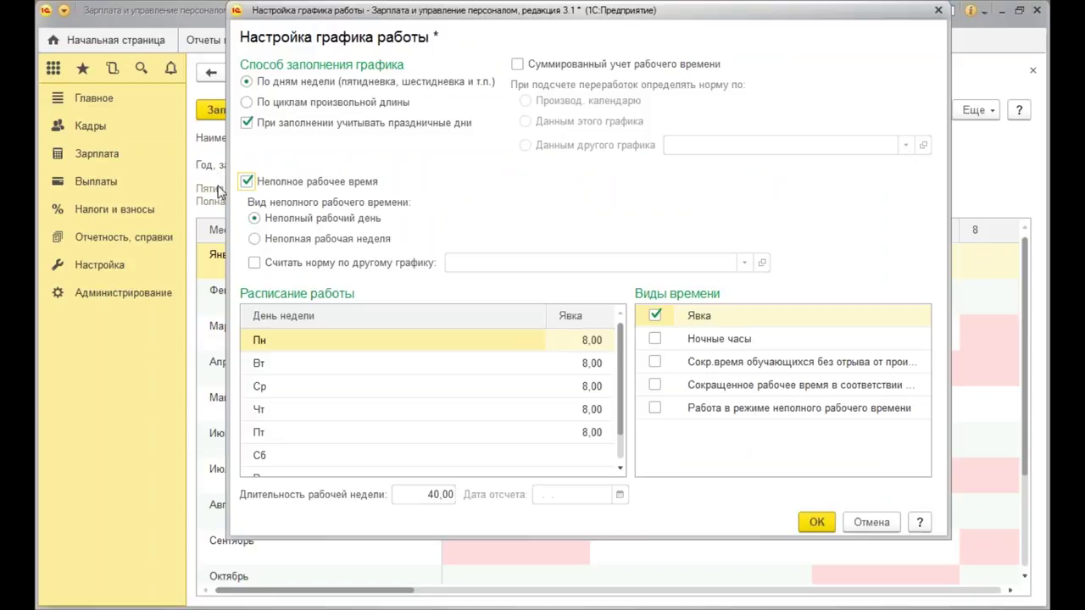
pyautogui.click(294, 267)
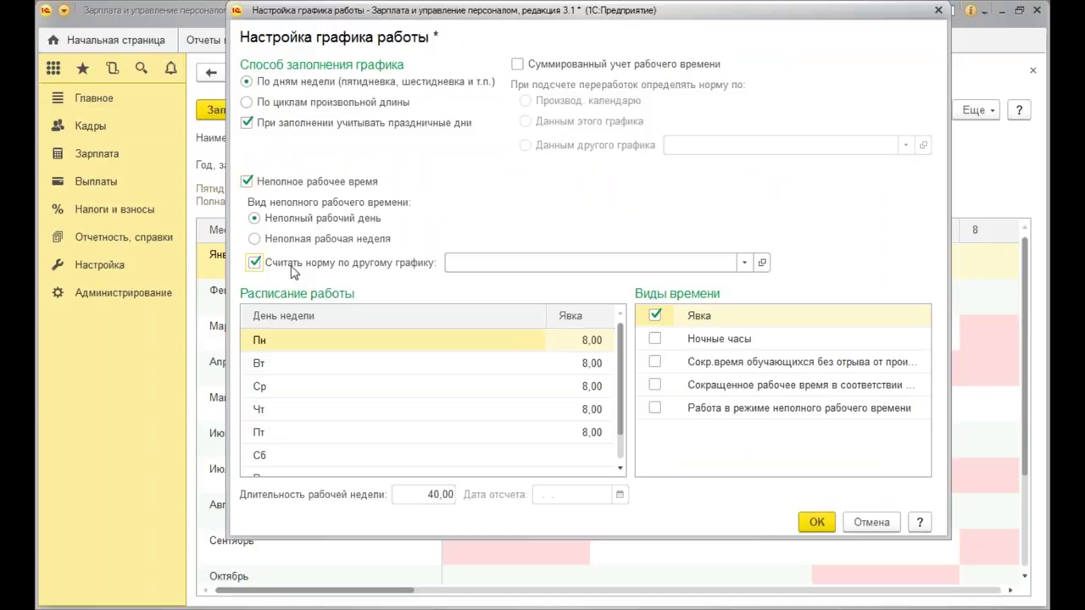
pyautogui.click(744, 263)
pyautogui.click(514, 288)
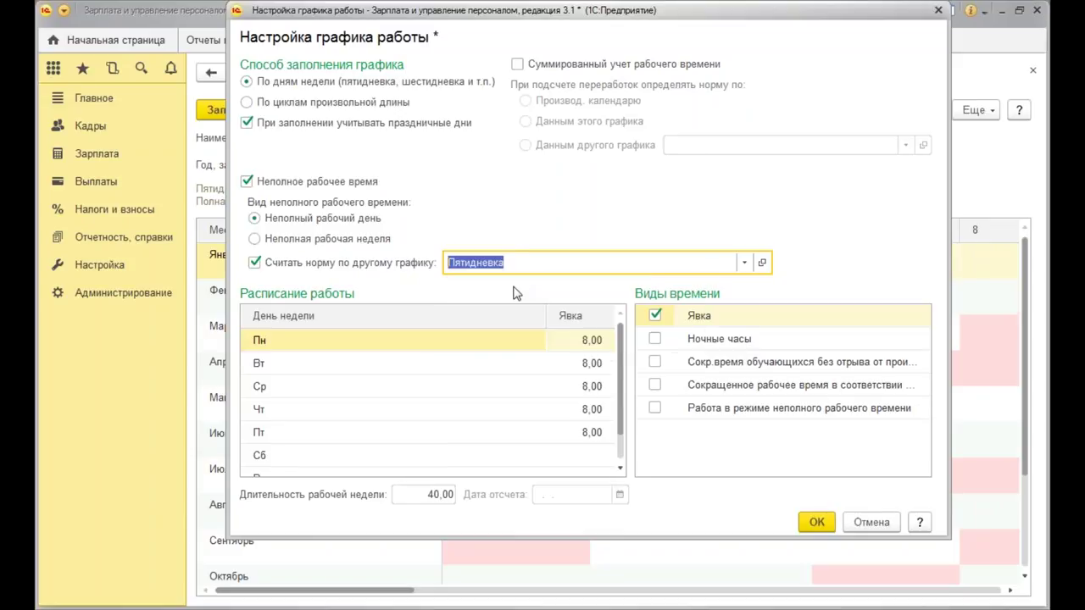
# Set the attendance hours for Monday through Friday to 7 in the "35 ч отпу п" schedule, then save and close it.
pyautogui.doubleClick(600, 340)
pyautogui.write('7')
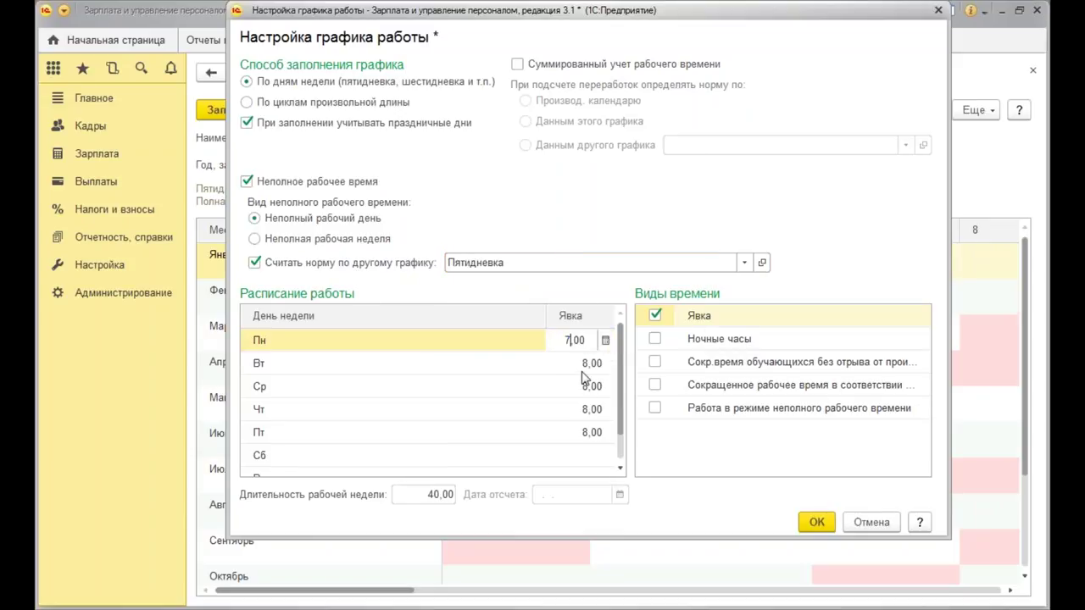
pyautogui.doubleClick(583, 367)
pyautogui.write('7')
pyautogui.doubleClick(578, 388)
pyautogui.write('7')
pyautogui.doubleClick(583, 413)
pyautogui.write('7')
pyautogui.doubleClick(581, 433)
pyautogui.write('7')
pyautogui.click(568, 455)
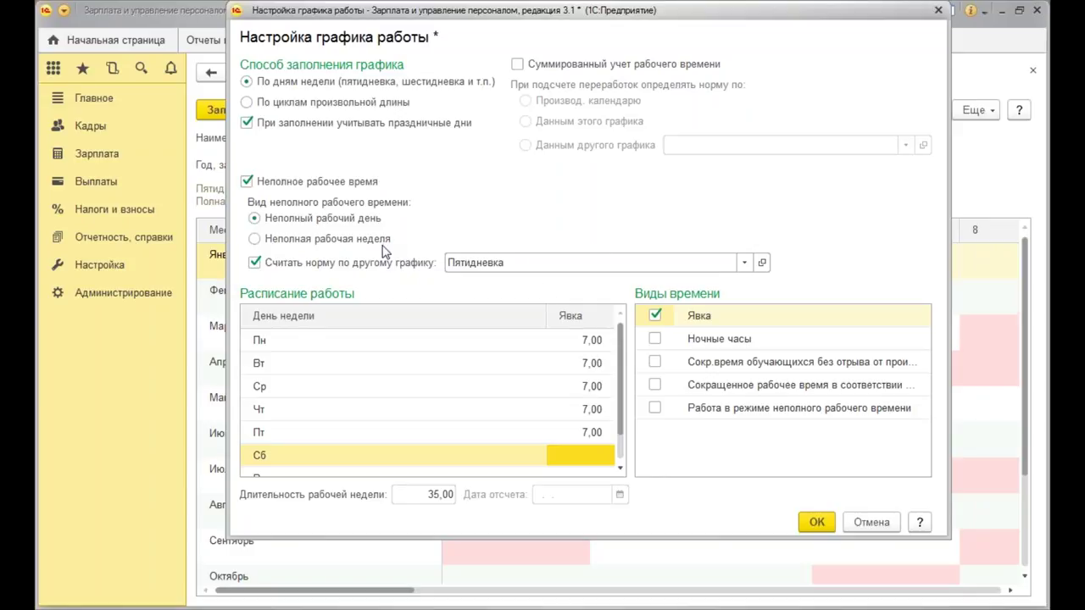
pyautogui.click(817, 522)
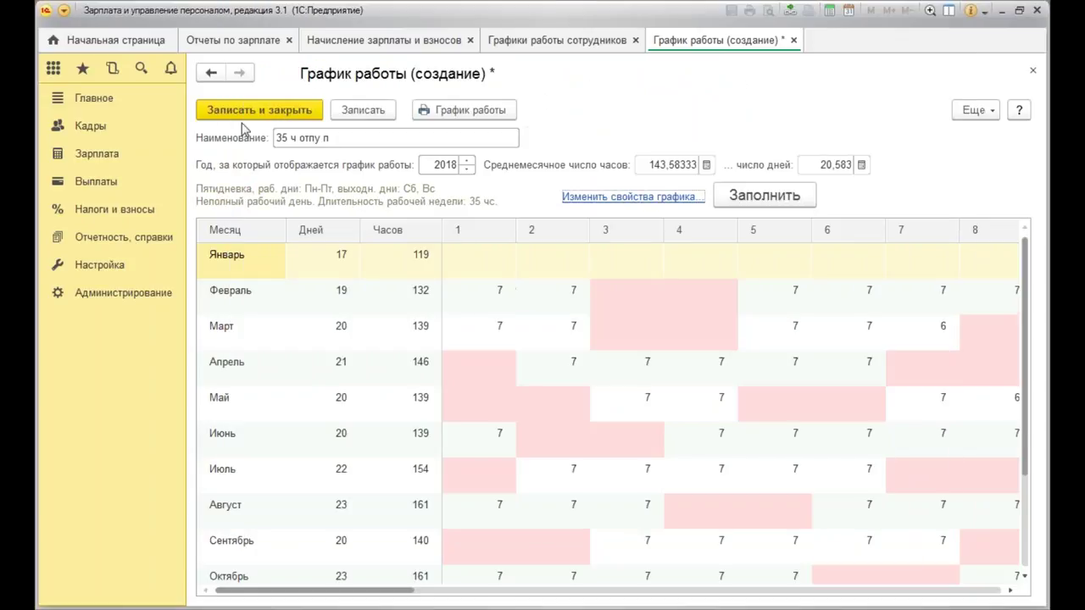
pyautogui.click(247, 111)
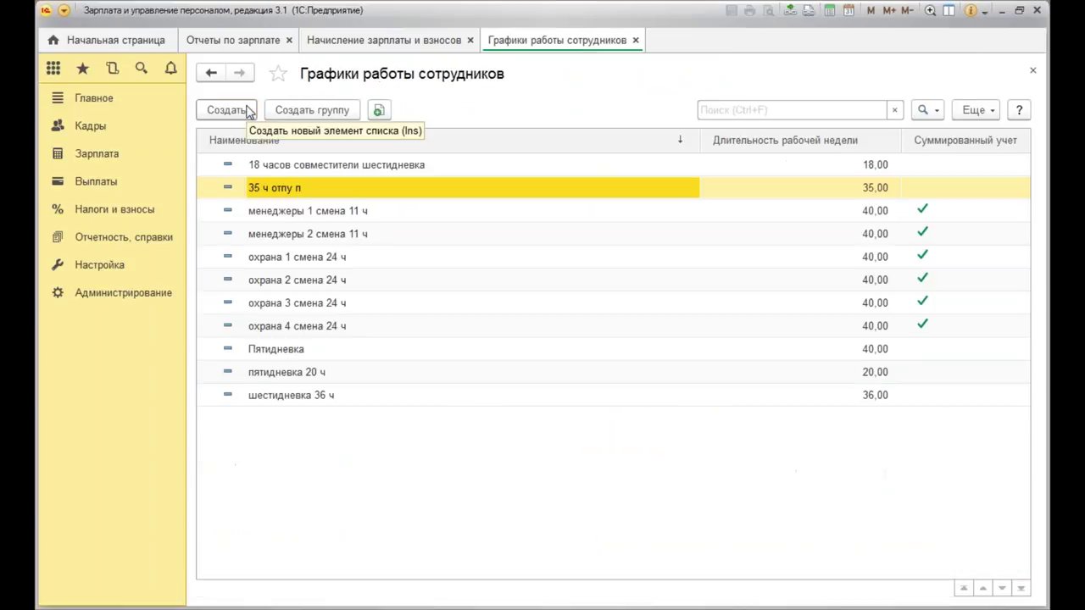
# Enable part-time work for the "шестидневка 36 ч" schedule with its norm counted by "Пятидневка", and save the schedule.
pyautogui.doubleClick(319, 395)
pyautogui.click(632, 197)
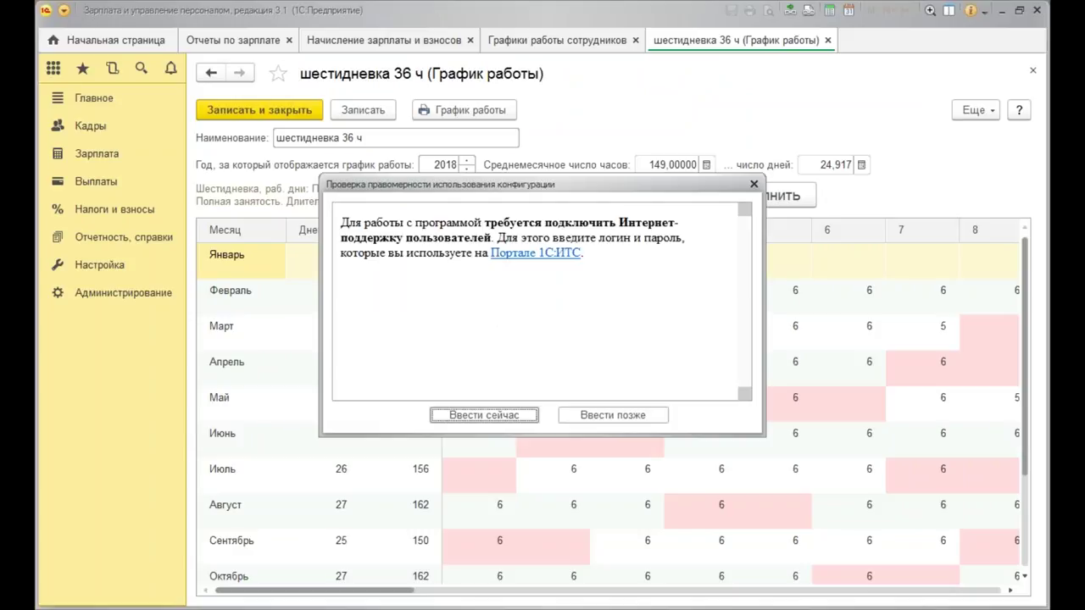
pyautogui.click(578, 416)
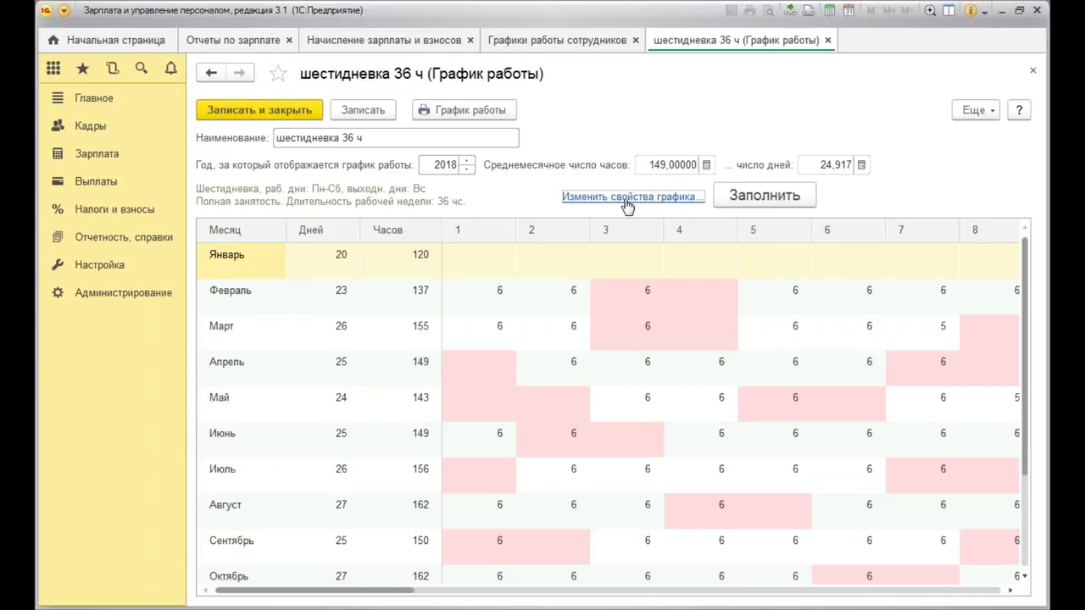
pyautogui.click(625, 201)
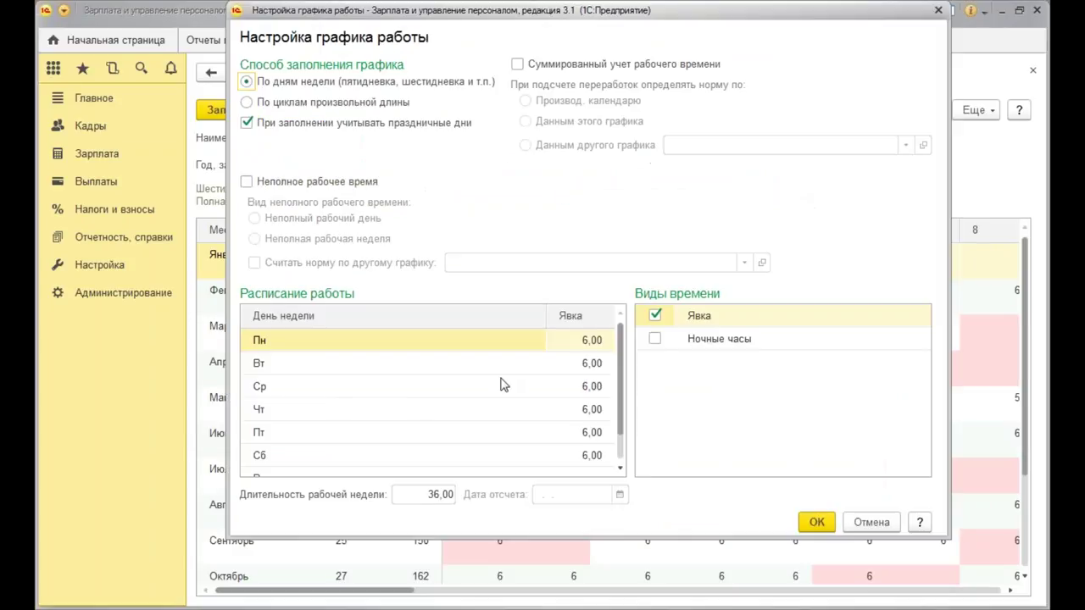
pyautogui.click(246, 181)
pyautogui.click(275, 262)
pyautogui.click(517, 262)
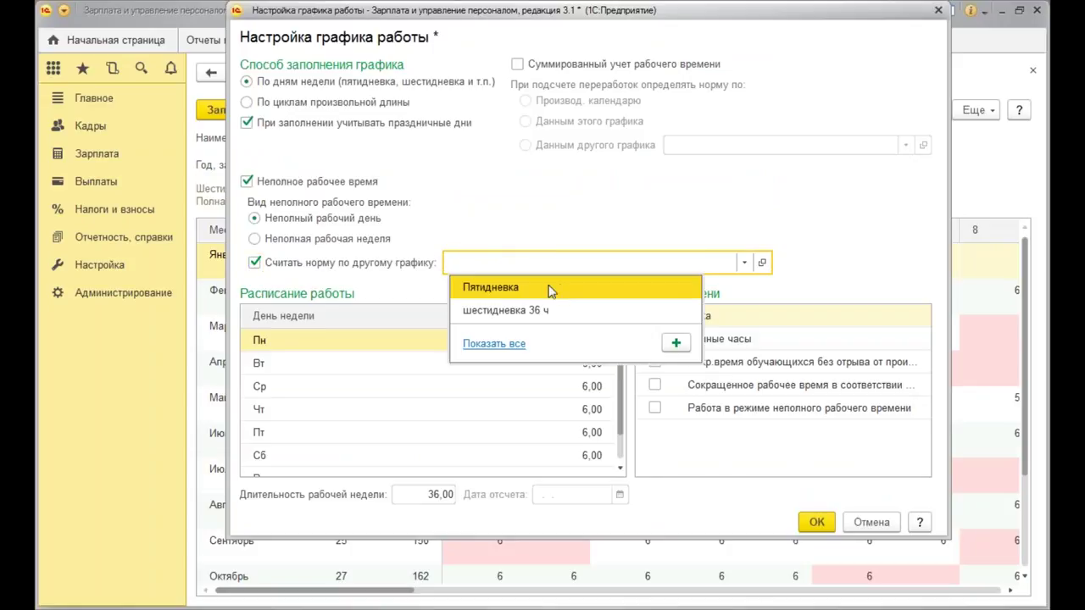
pyautogui.click(552, 290)
pyautogui.click(818, 522)
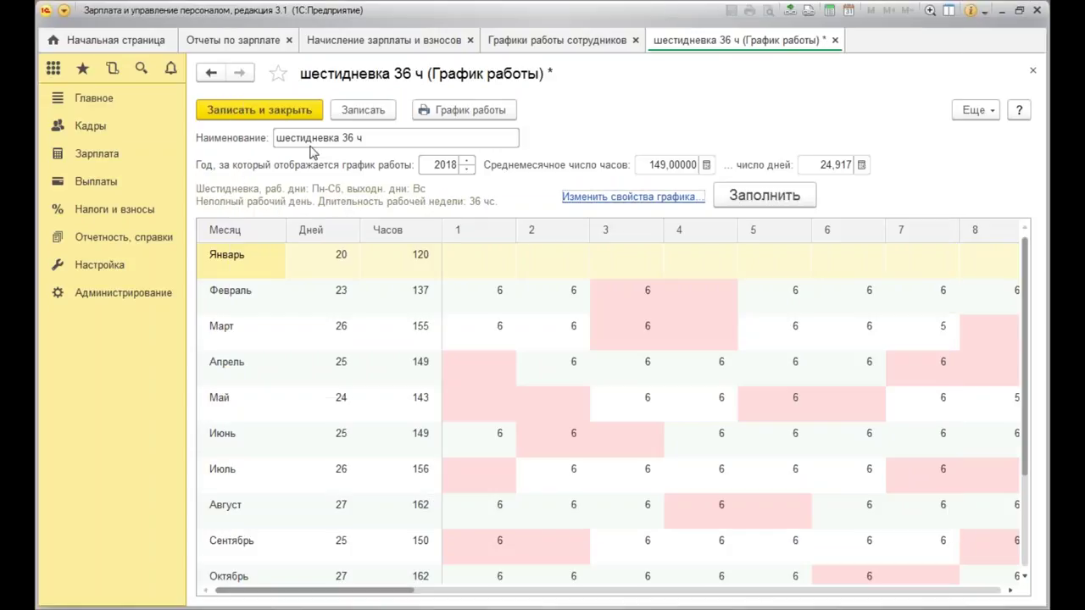
pyautogui.click(240, 112)
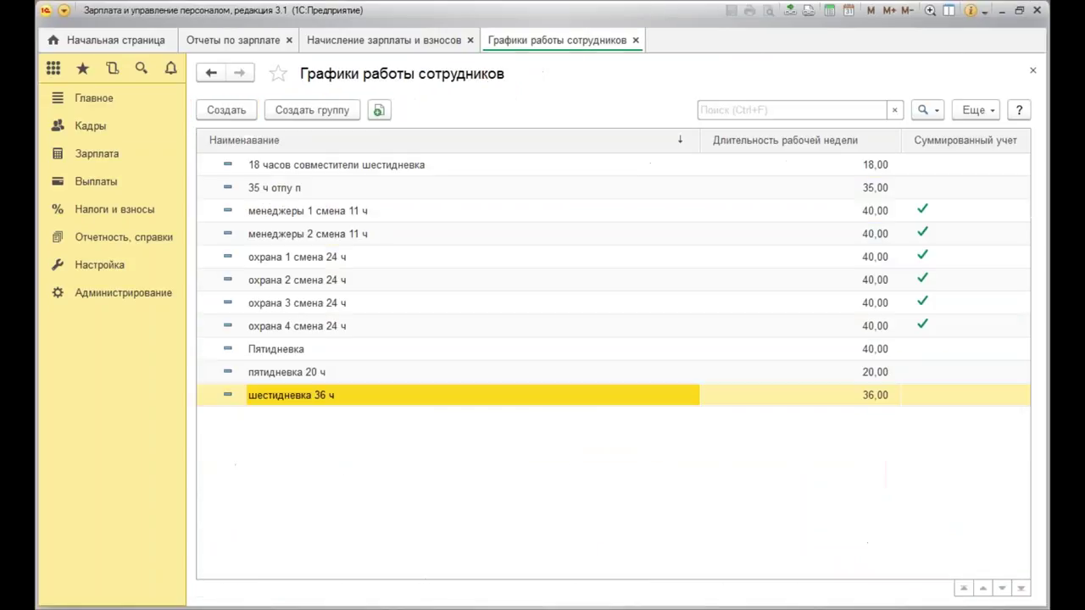
# Close the work schedules and payroll lists and open the accountant's personnel transfer dated 19.09.2018.
pyautogui.click(636, 40)
pyautogui.click(470, 41)
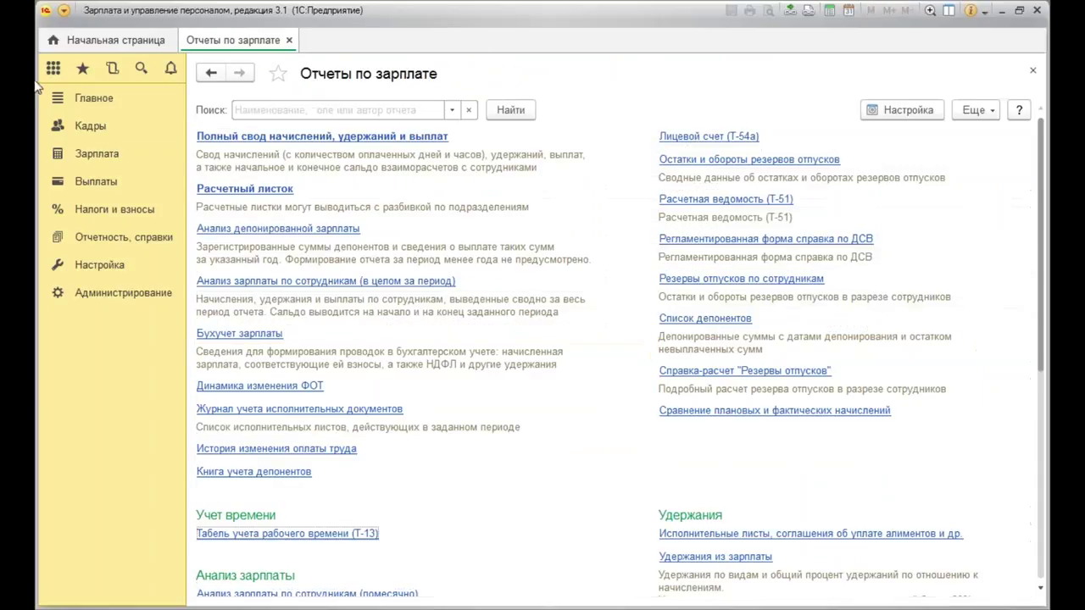
pyautogui.click(90, 126)
pyautogui.click(339, 193)
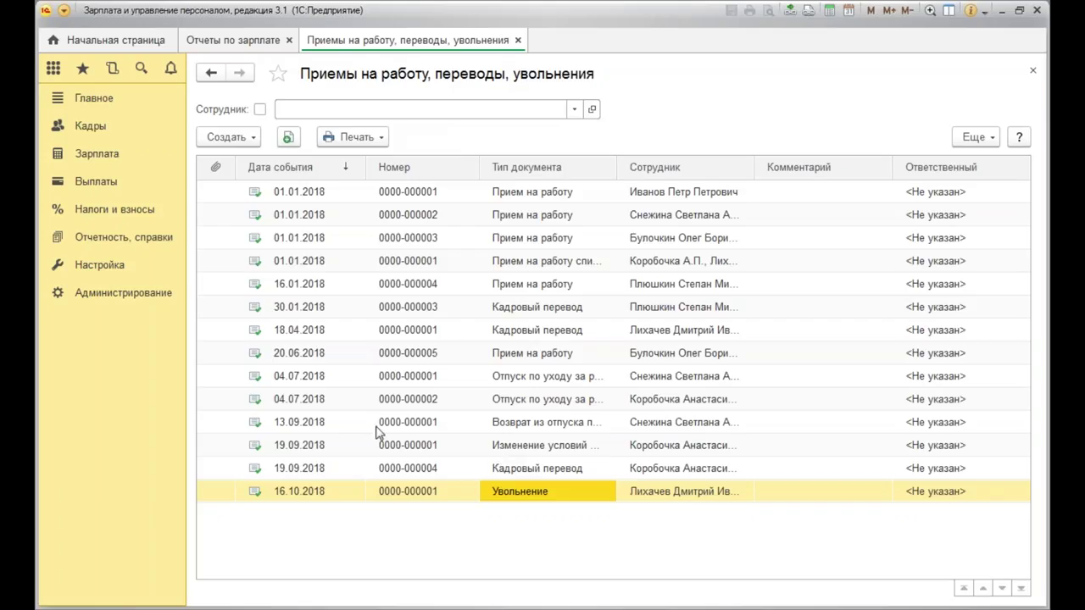
pyautogui.doubleClick(561, 471)
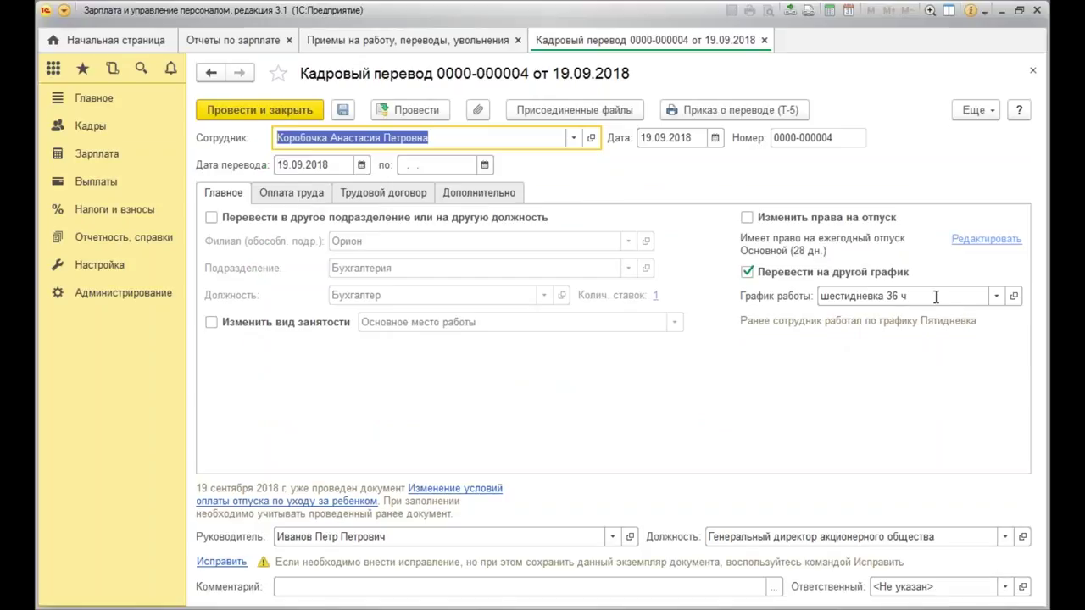
# Reselect "шестидневка 36 ч" in the transfer with the planned payroll recalculated, and post the document despite the staffing table mismatch.
pyautogui.click(935, 296)
pyautogui.click(923, 318)
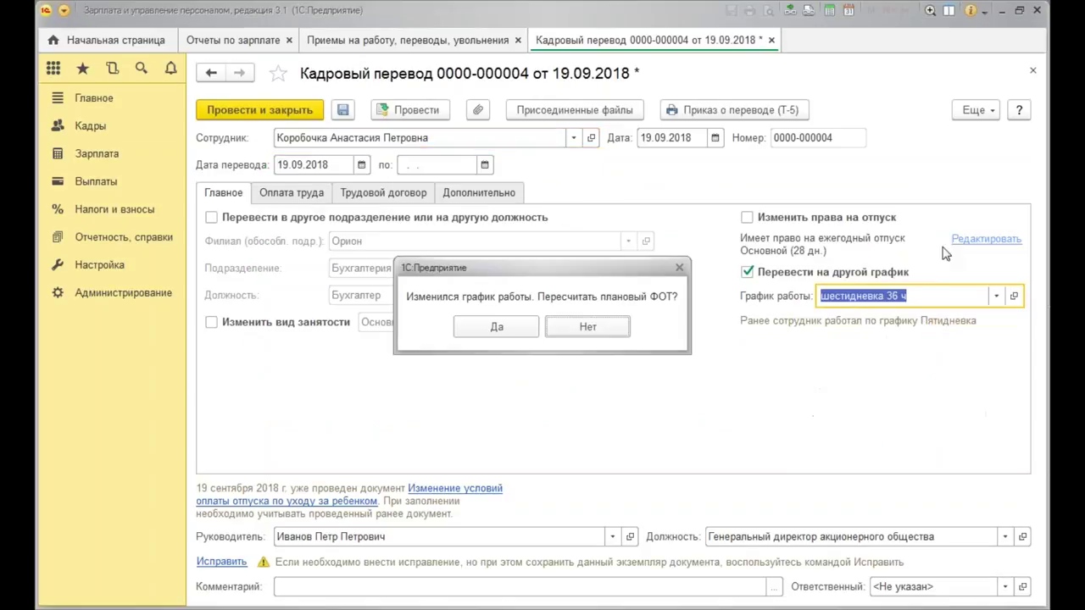
pyautogui.click(459, 333)
pyautogui.click(289, 195)
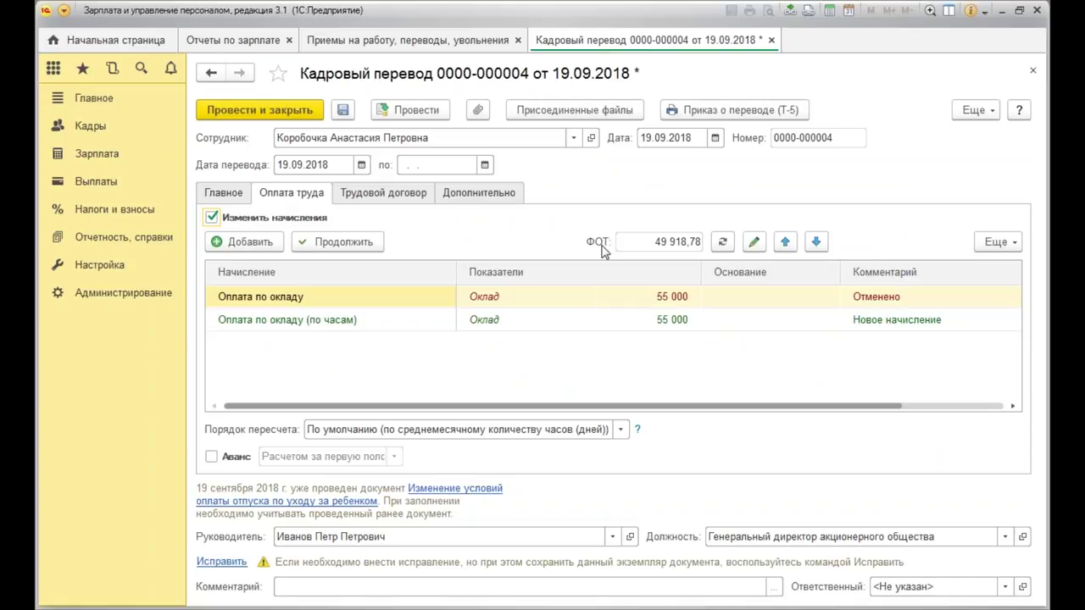
pyautogui.click(669, 326)
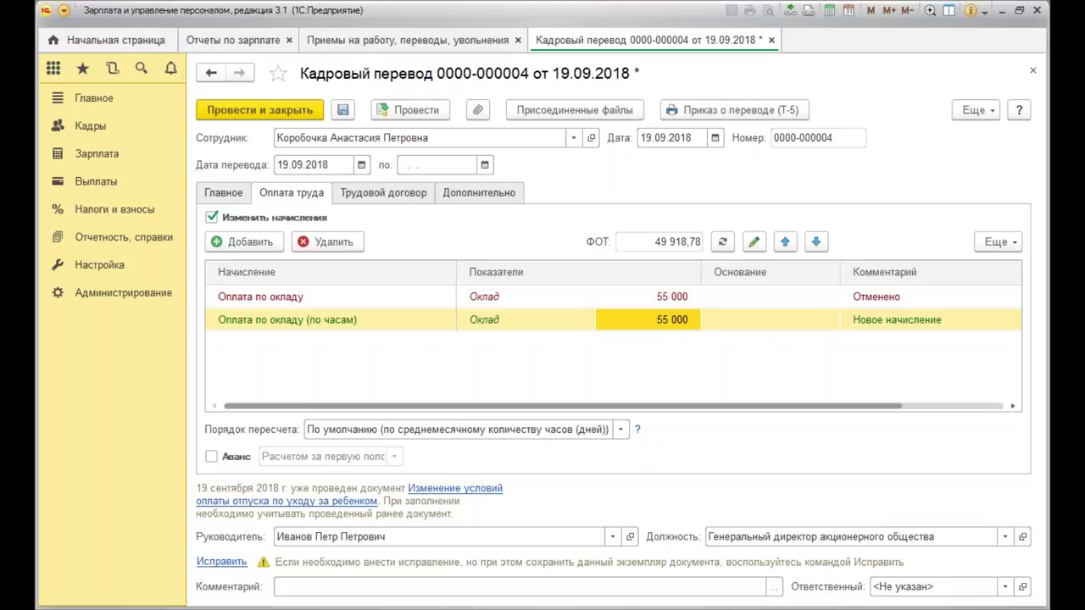
pyautogui.click(262, 113)
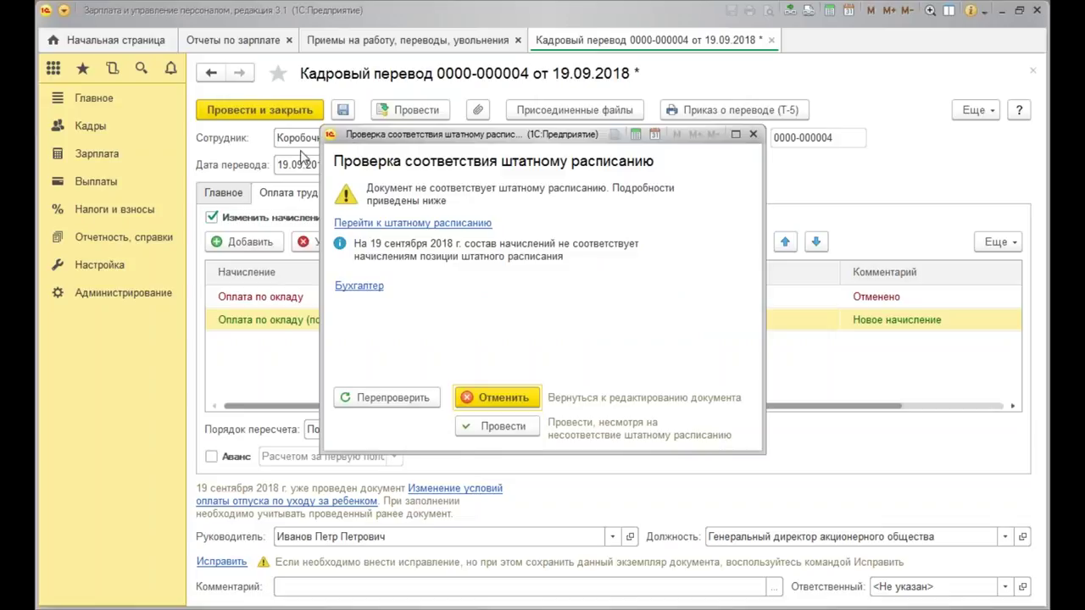
pyautogui.click(500, 426)
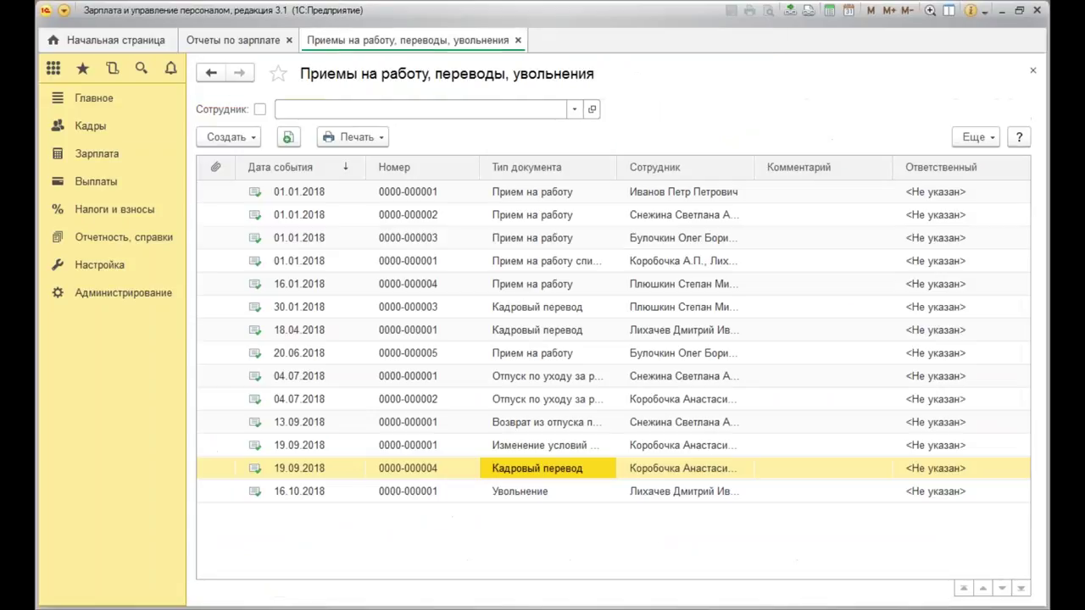
# Close the personnel documents and salary reports, and refill the September 2018 payroll document.
pyautogui.click(518, 40)
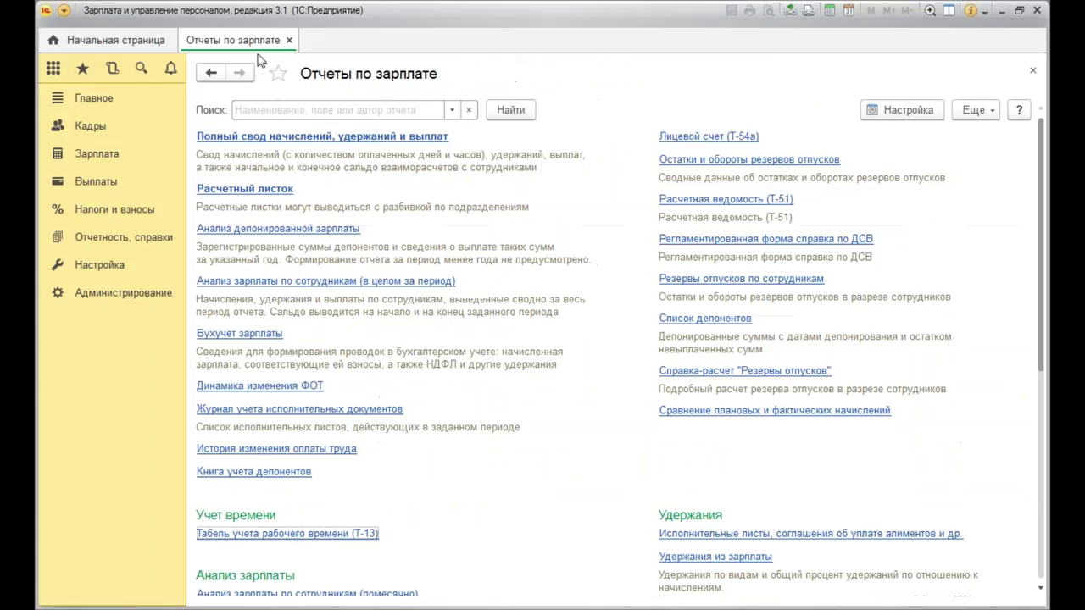
pyautogui.click(289, 39)
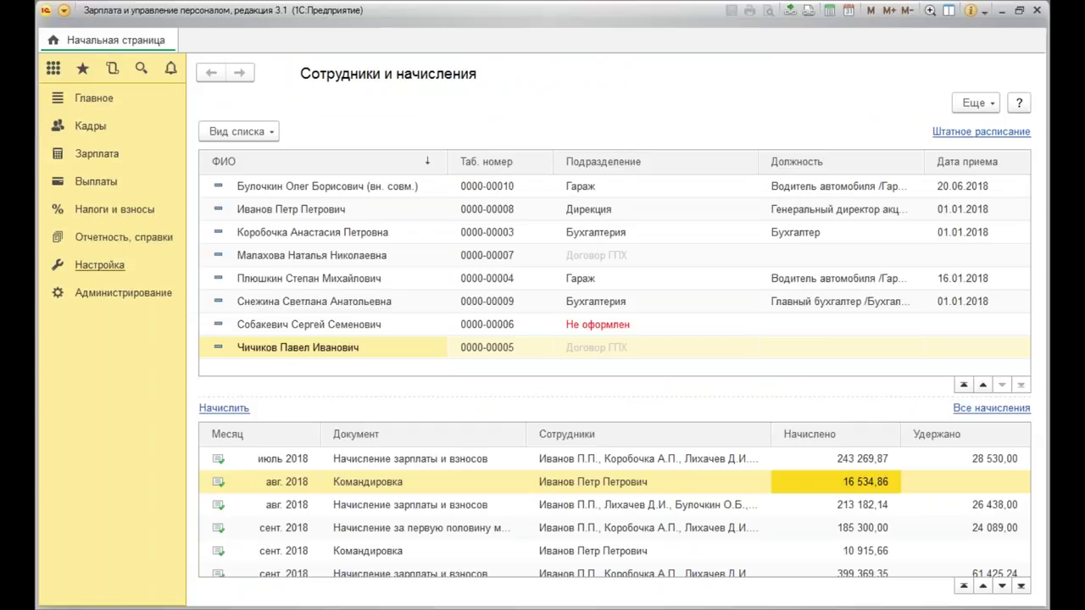
pyautogui.click(105, 158)
pyautogui.click(330, 172)
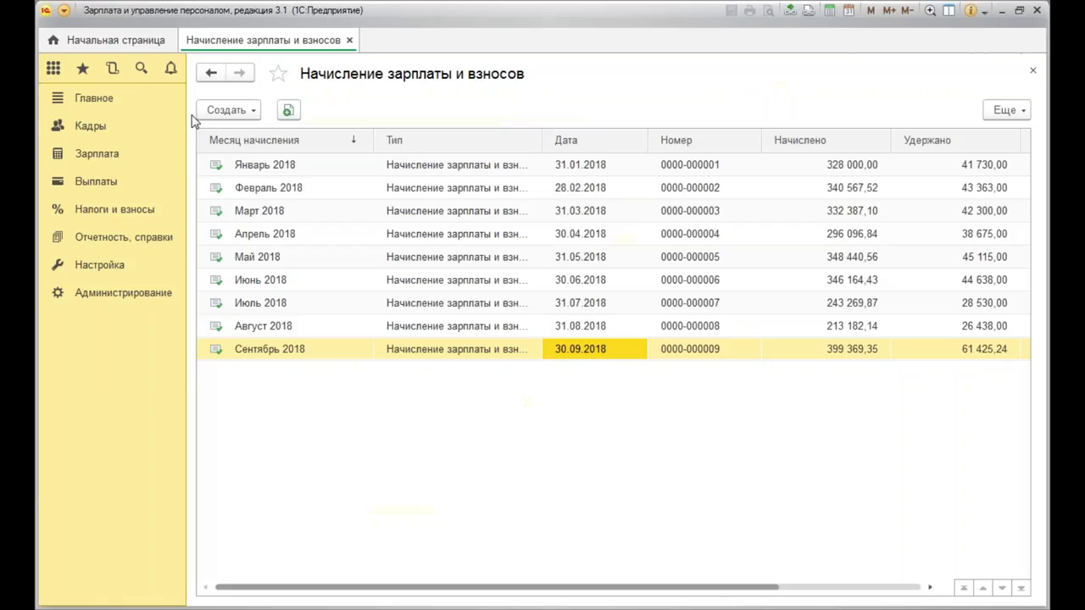
pyautogui.doubleClick(468, 355)
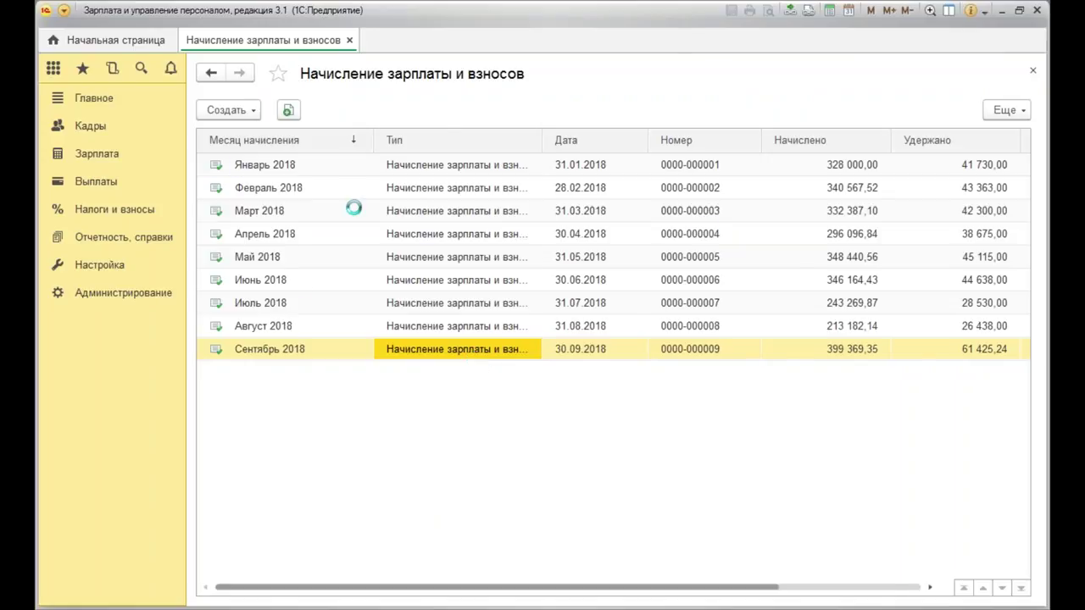
pyautogui.click(216, 168)
pyautogui.click(238, 183)
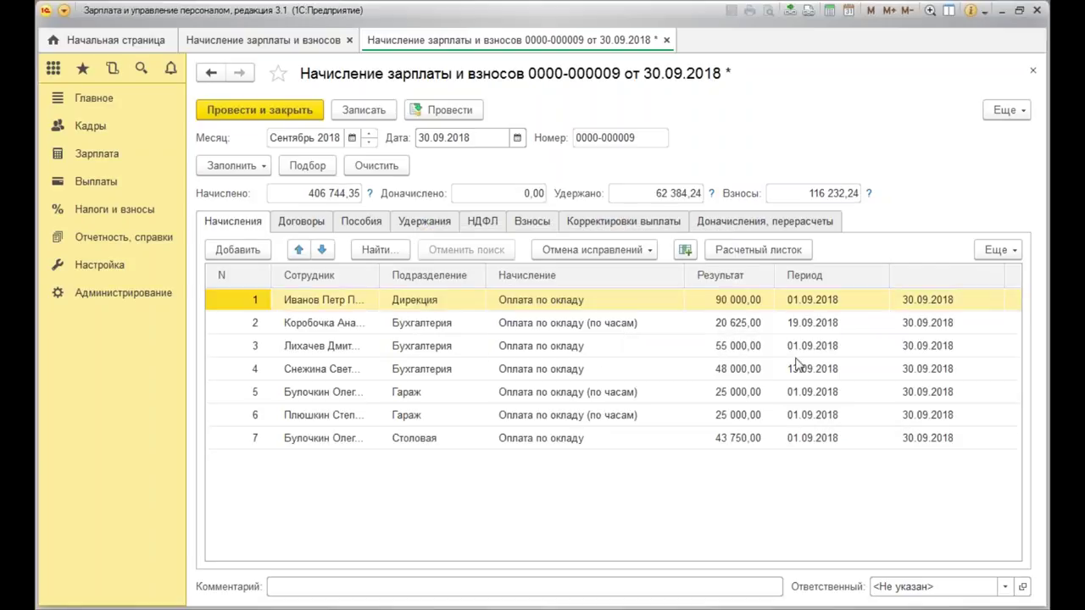
# Check the accountant's hourly salary result and child-care benefit amounts in the September payroll, then post and close the document.
pyautogui.click(491, 328)
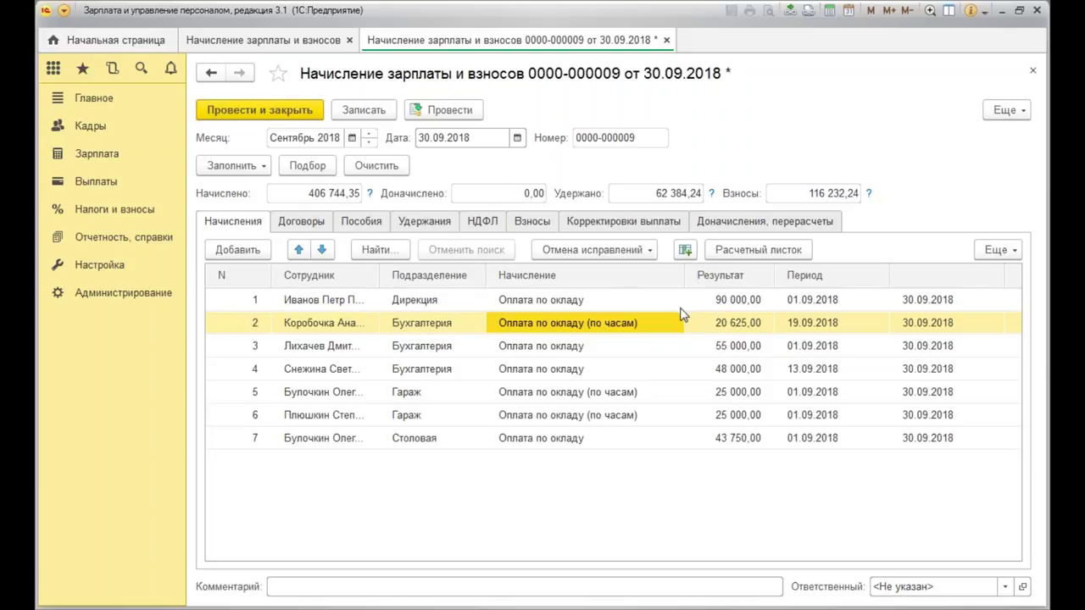
pyautogui.click(731, 332)
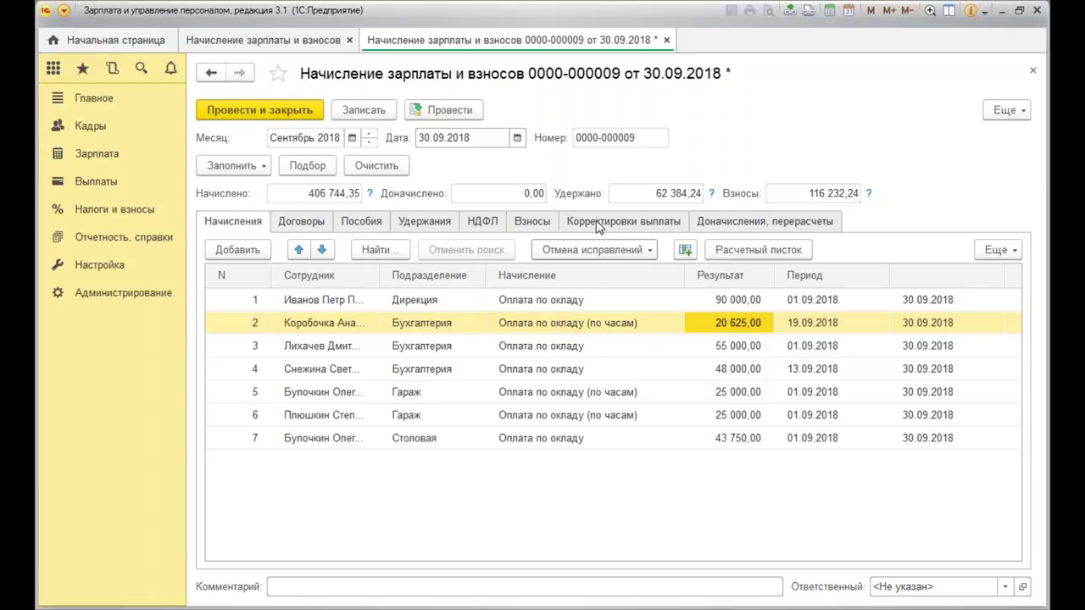
pyautogui.click(345, 233)
pyautogui.click(675, 322)
pyautogui.click(671, 305)
pyautogui.click(680, 347)
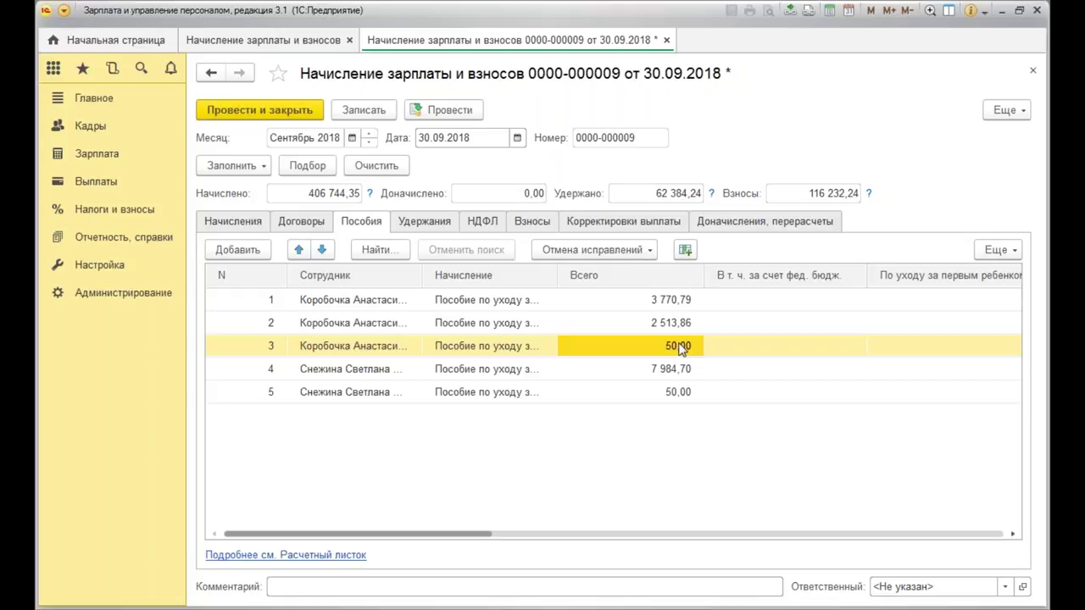
pyautogui.click(260, 113)
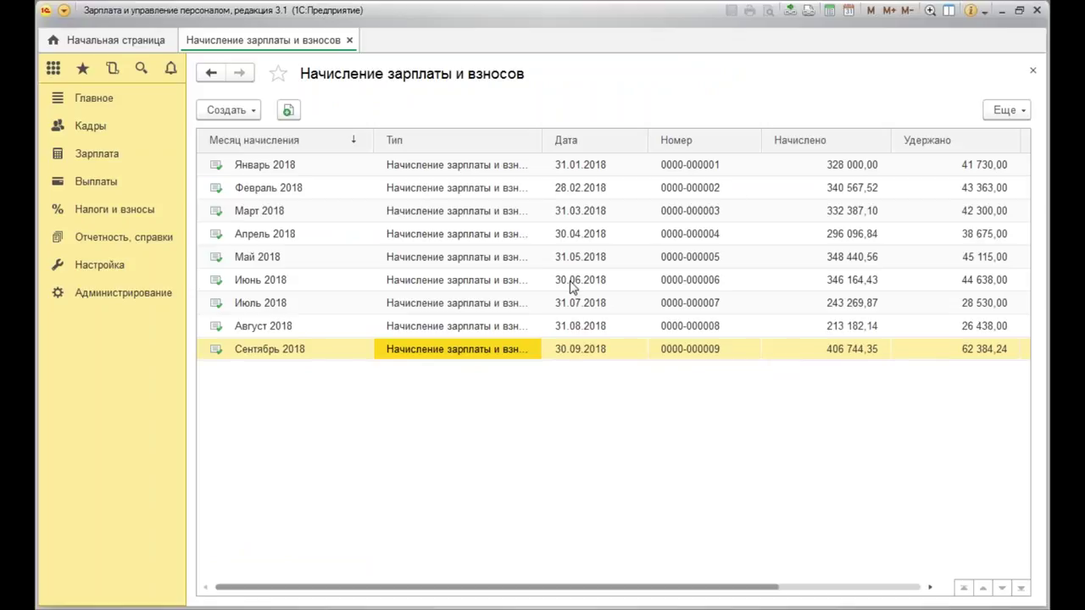
# Reopen the accountant's 19.09.2018 personnel transfer, review its work schedule and pay accruals, and close it.
pyautogui.click(97, 130)
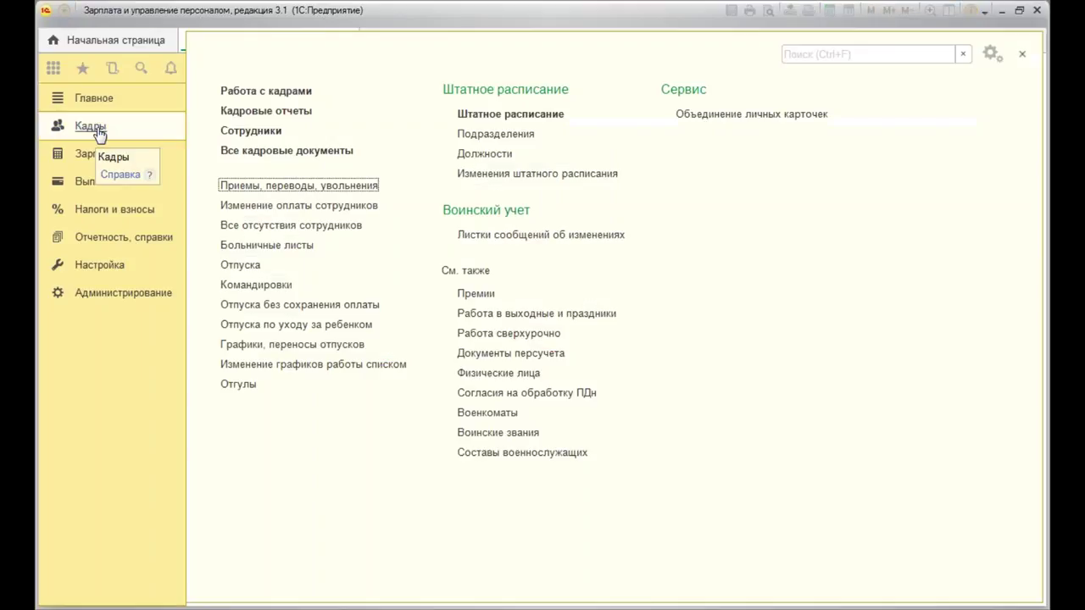
pyautogui.press('Return')
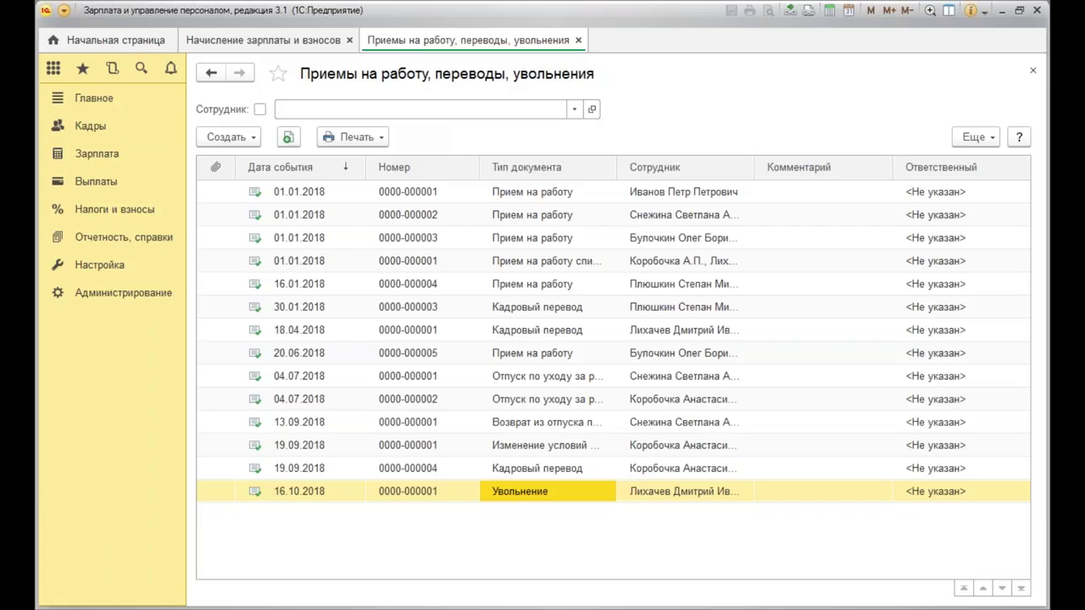
pyautogui.click(576, 477)
pyautogui.doubleClick(576, 476)
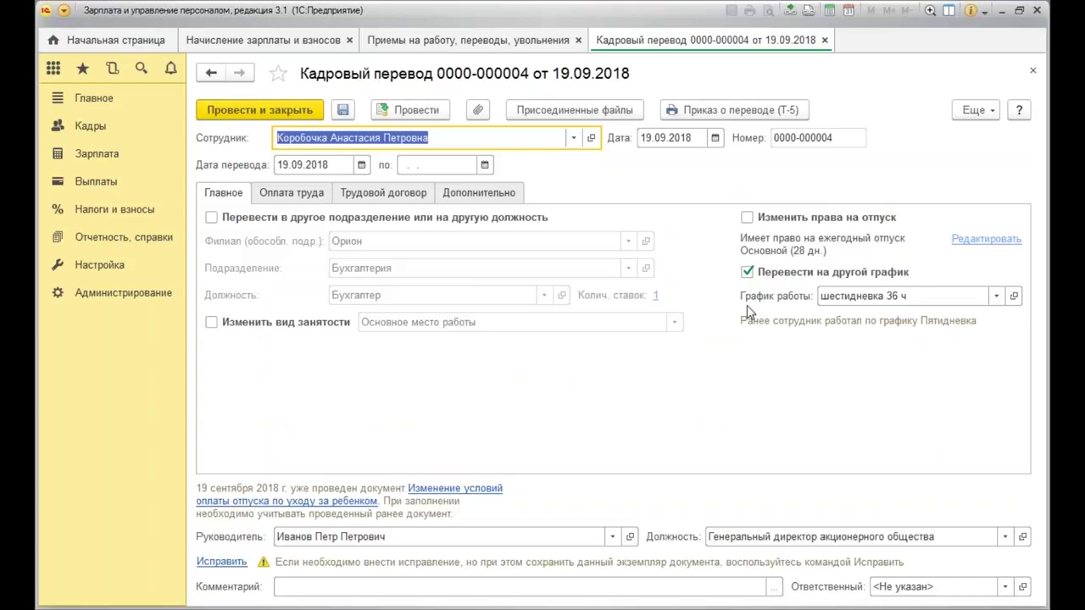
pyautogui.click(293, 193)
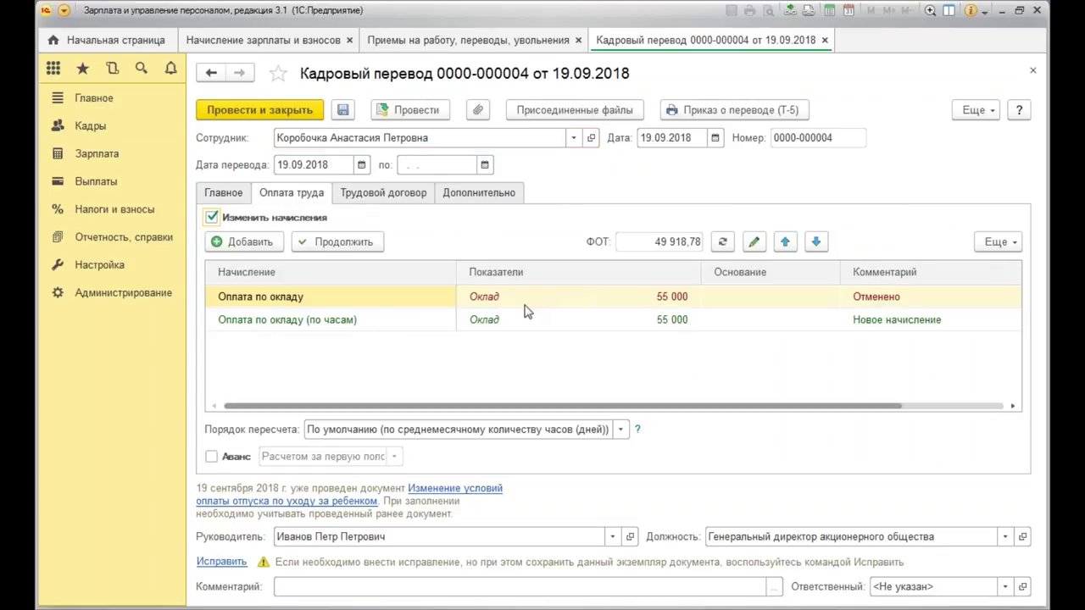
pyautogui.click(1032, 69)
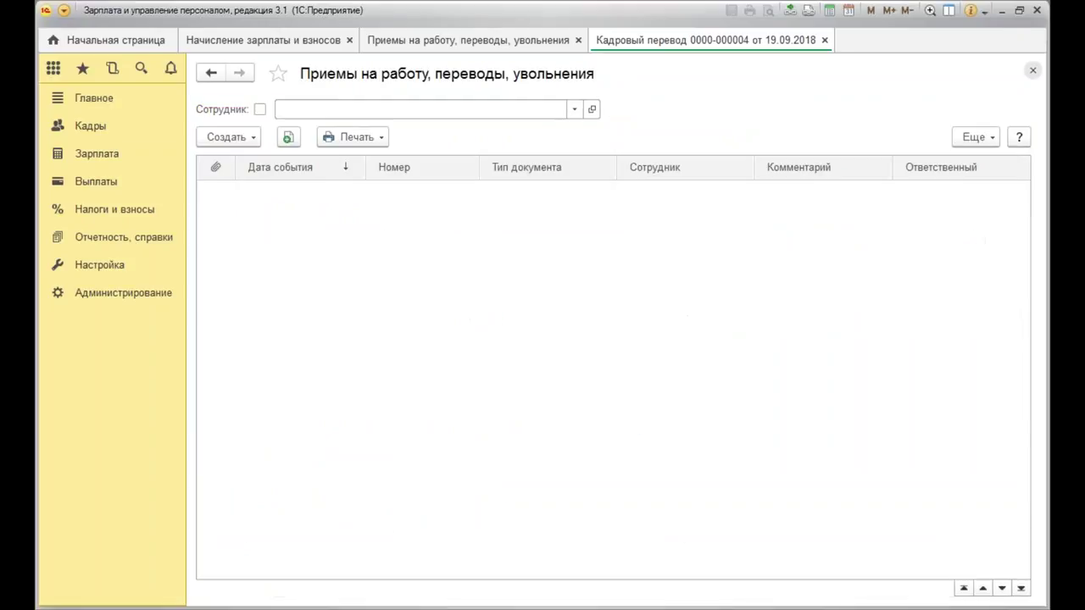
# Mark the accountant's personnel transfer dated 19.09.2018 for deletion.
pyautogui.rightClick(577, 477)
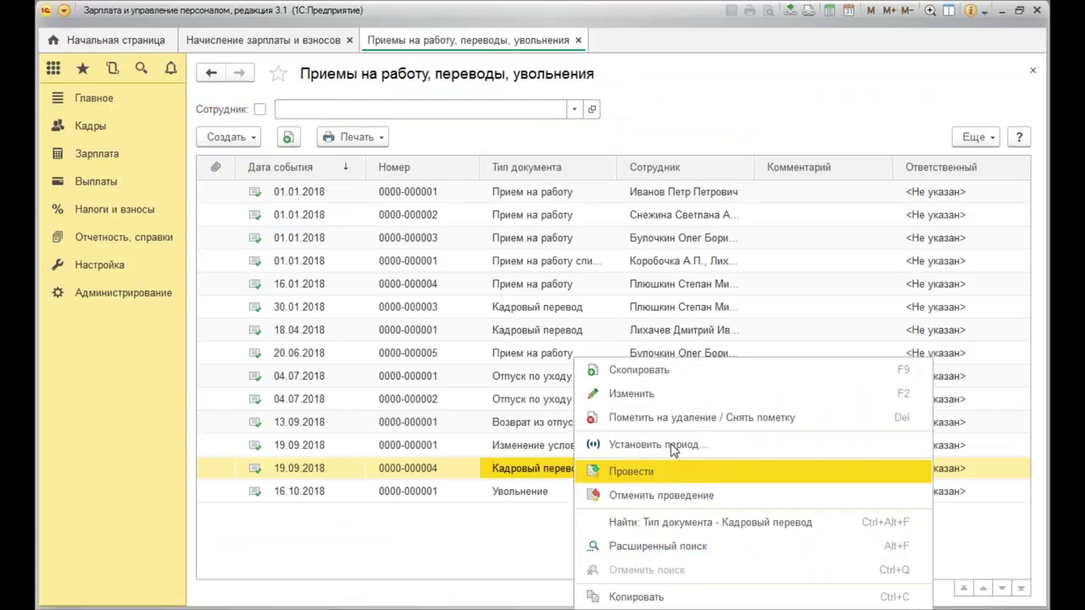
pyautogui.click(657, 419)
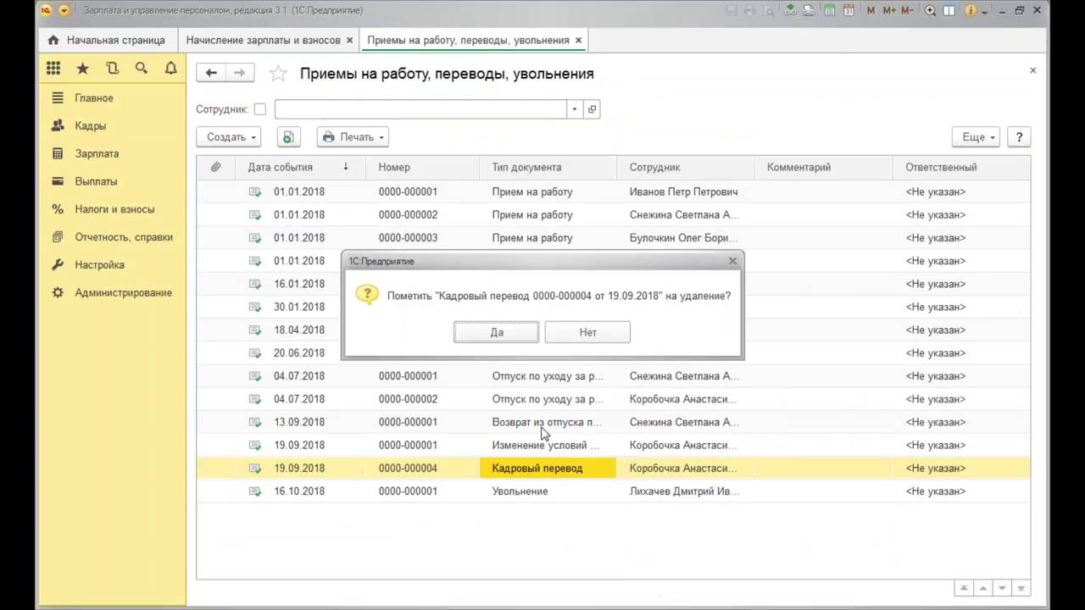
pyautogui.click(495, 332)
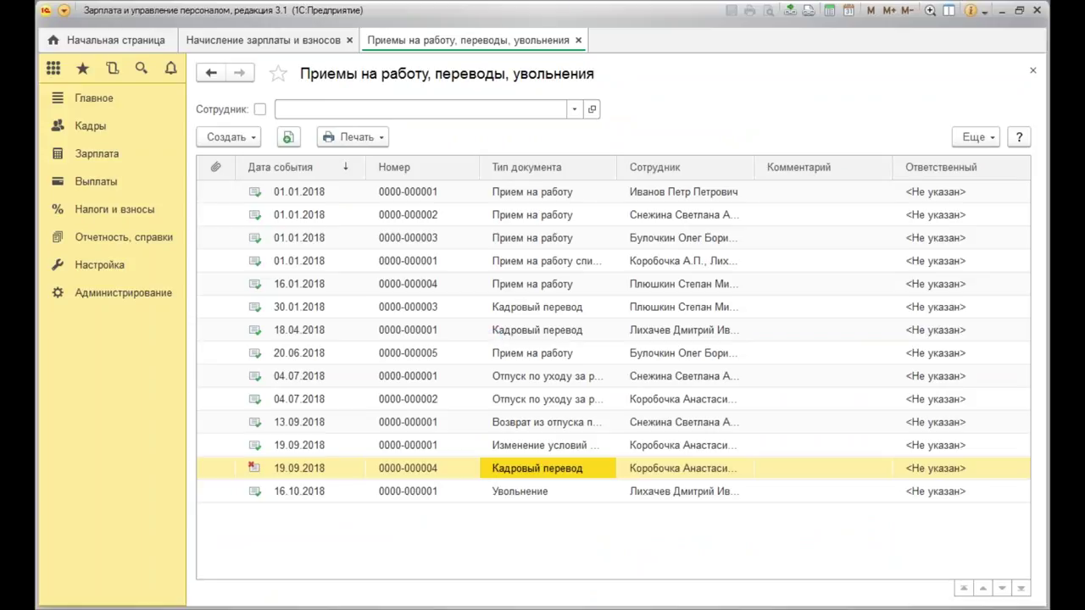
# Open the accruals of the accountant's 19.09.2018 document changing child-care leave payment conditions.
pyautogui.click(100, 155)
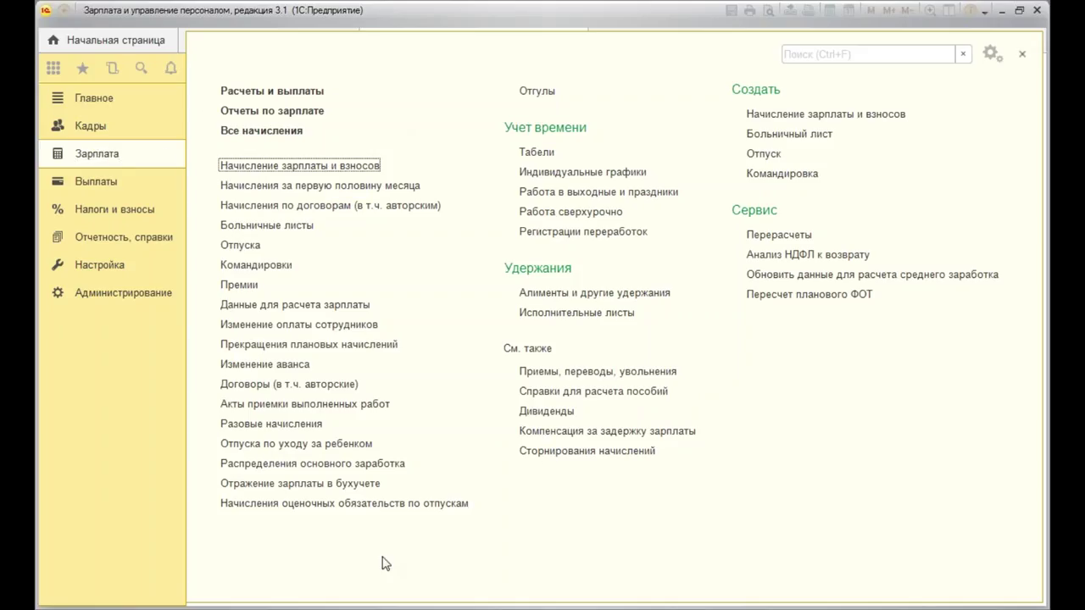
pyautogui.click(284, 443)
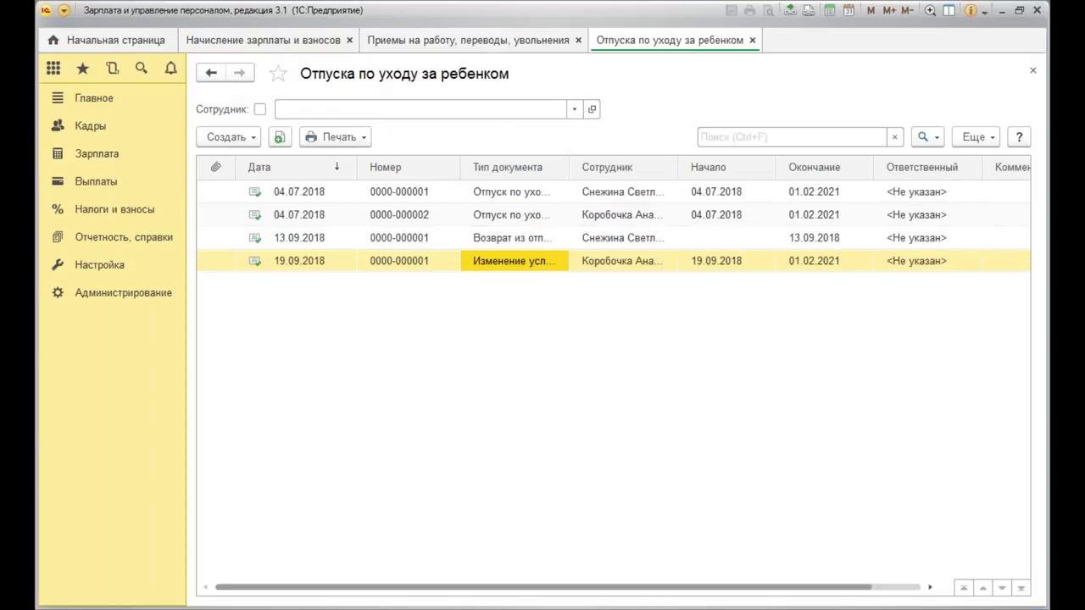
pyautogui.doubleClick(549, 261)
pyautogui.click(273, 195)
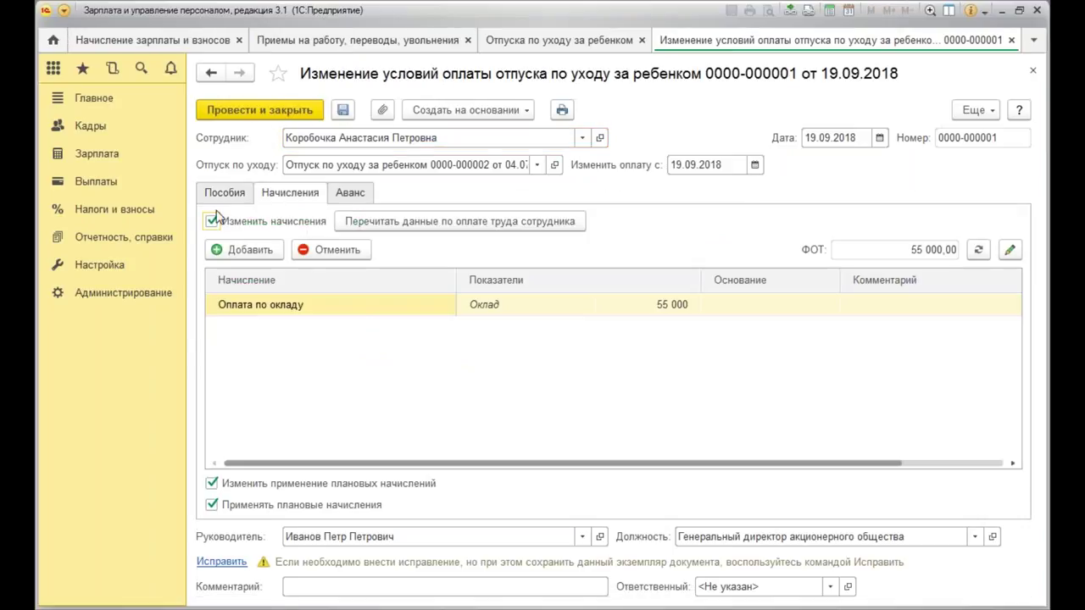
pyautogui.click(292, 310)
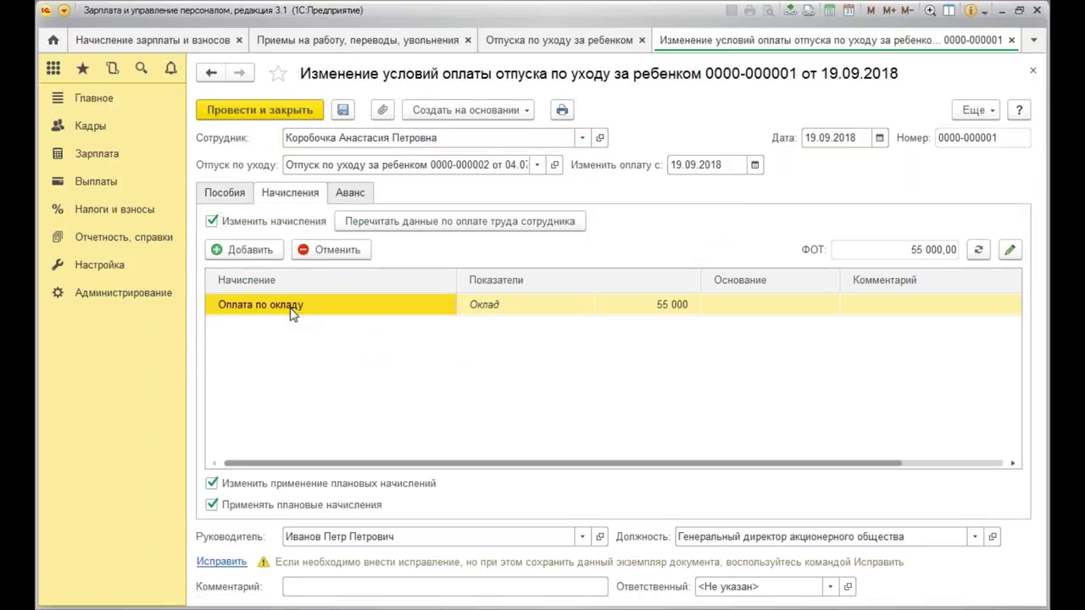
# Add the accrual "Оплата по окладу (по часам)" with a salary of 55 000 to the leave payment conditions change.
pyautogui.click(254, 250)
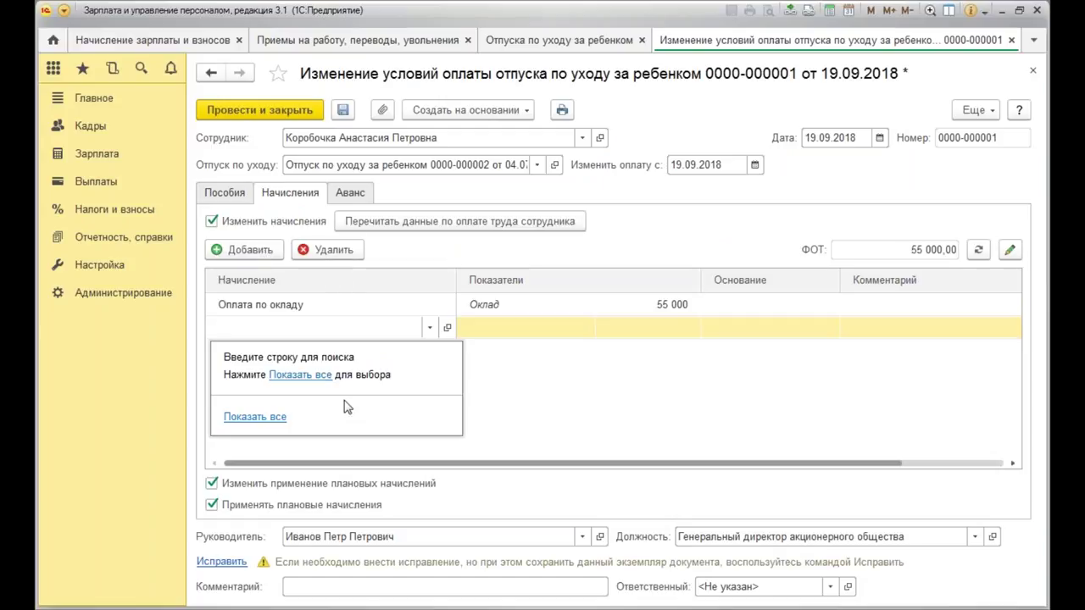
pyautogui.click(294, 374)
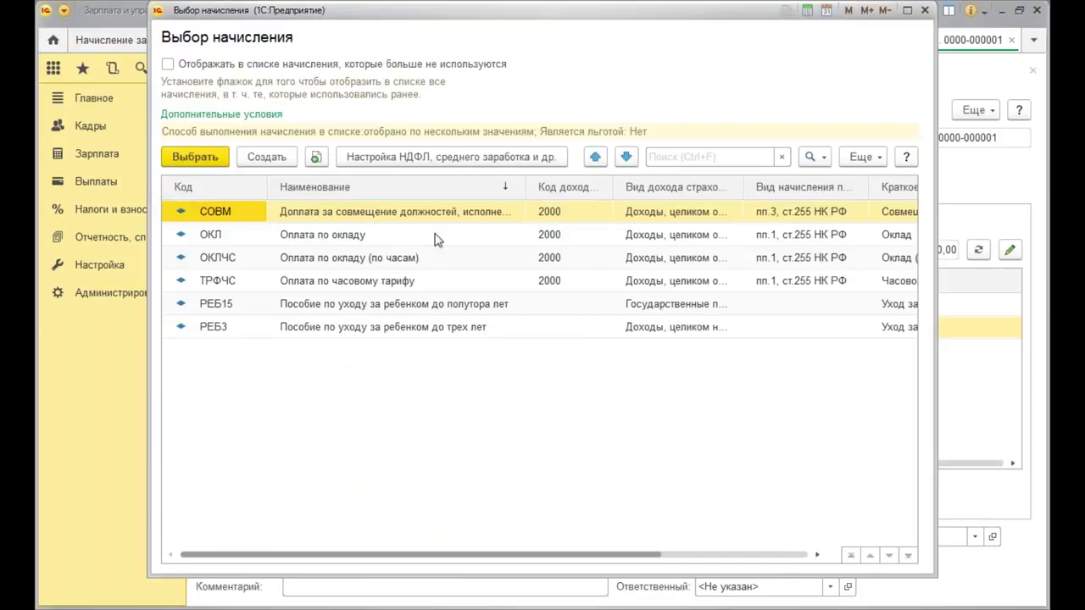
pyautogui.doubleClick(405, 262)
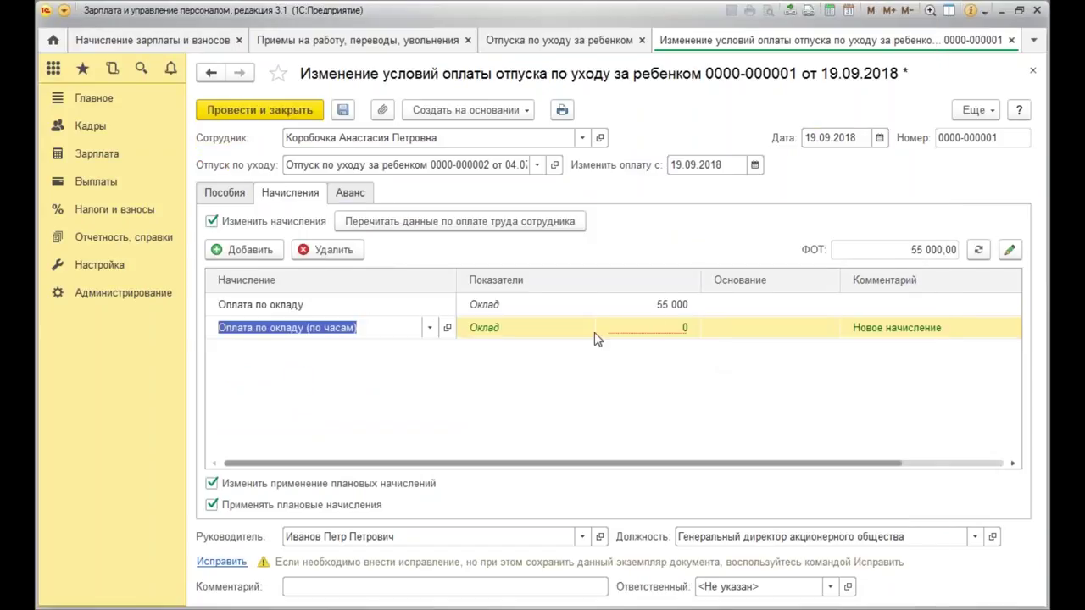
pyautogui.click(635, 328)
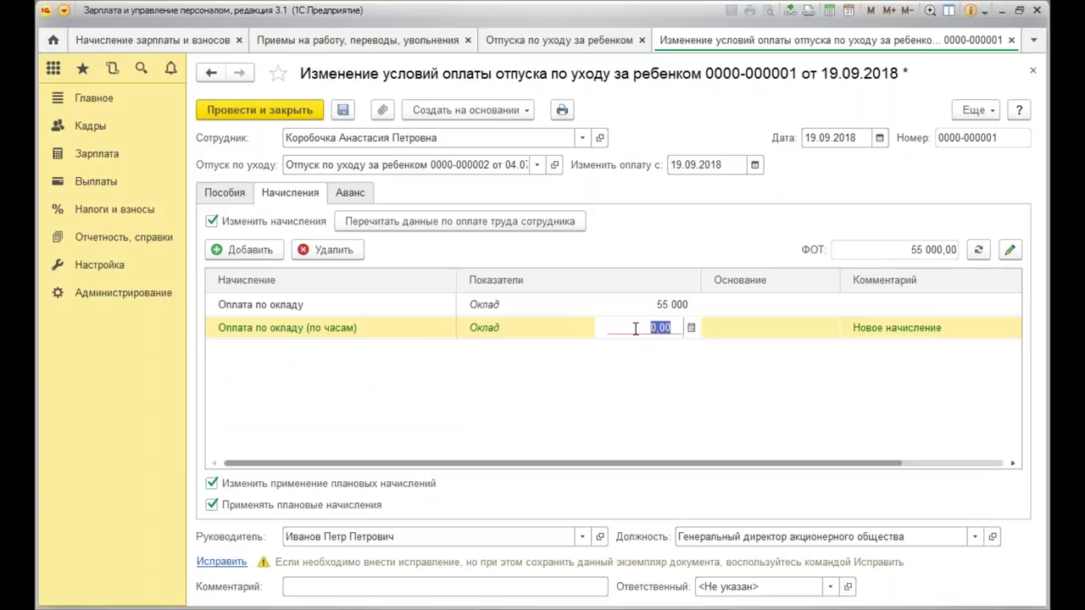
pyautogui.write('55 000')
pyautogui.press('Return')
# Cancel the "Оплата по окладу" accrual, and post and close the leave payment conditions document.
pyautogui.click(583, 307)
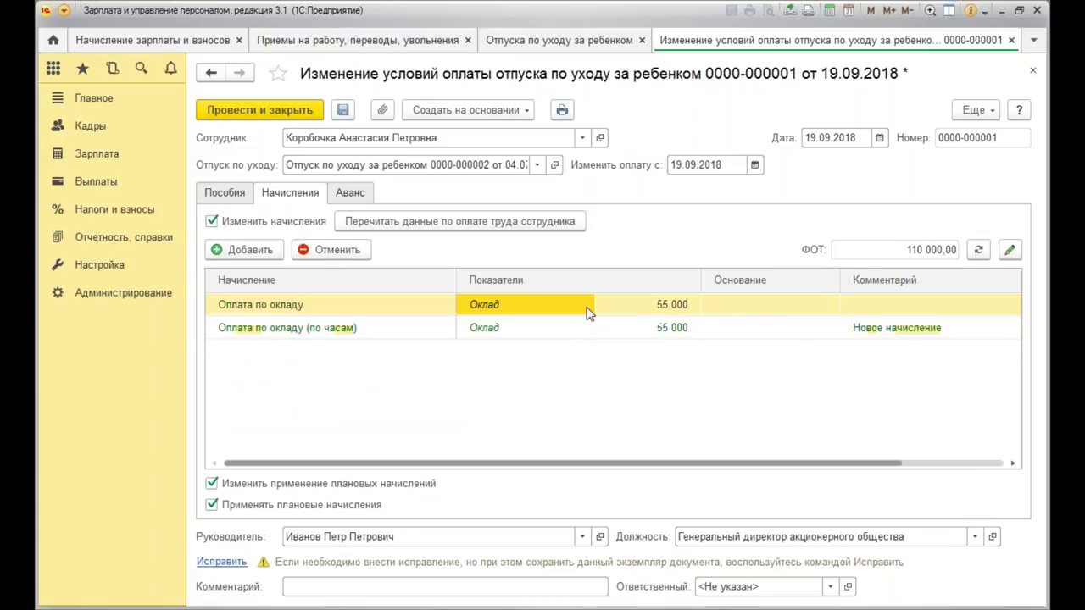
pyautogui.click(330, 250)
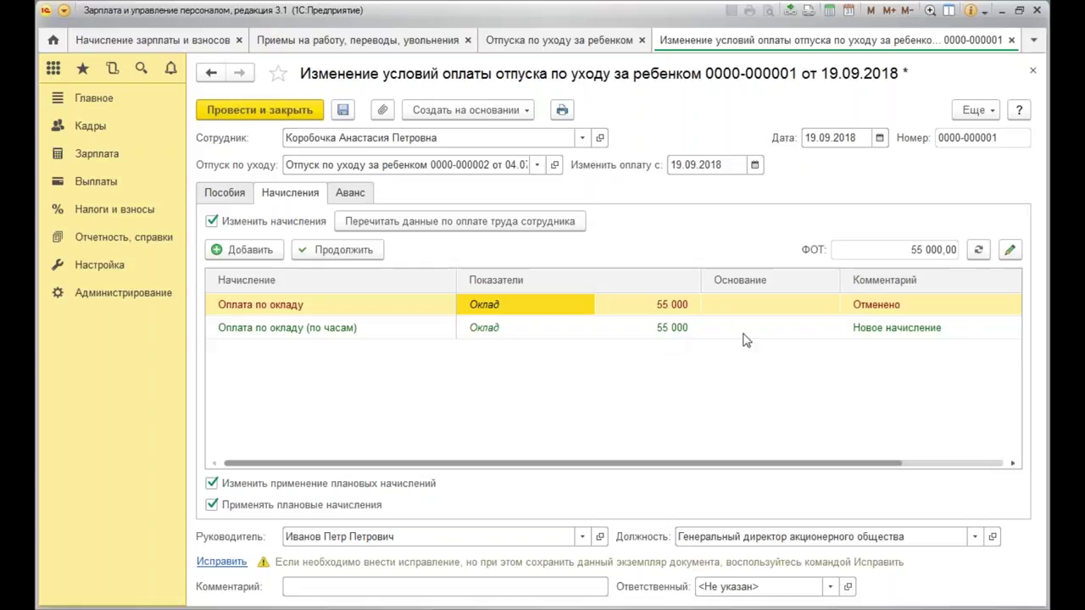
pyautogui.click(662, 331)
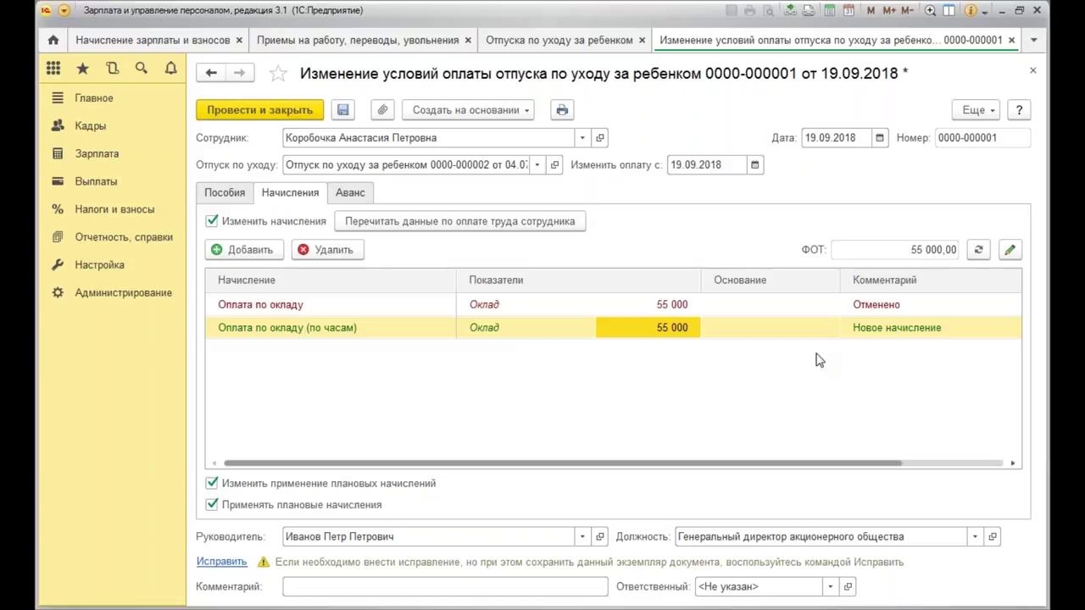
pyautogui.click(288, 112)
# Create an "Изменение графика работы списком" document among the employee pay changes, using the work schedule "шестидневка 36 ч".
pyautogui.click(97, 156)
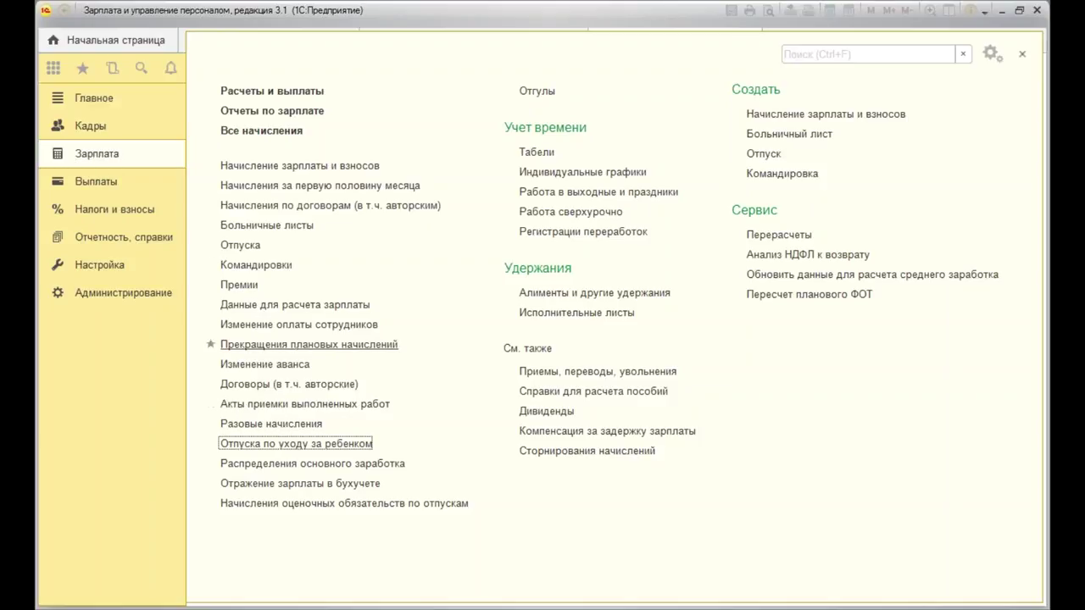
pyautogui.click(331, 327)
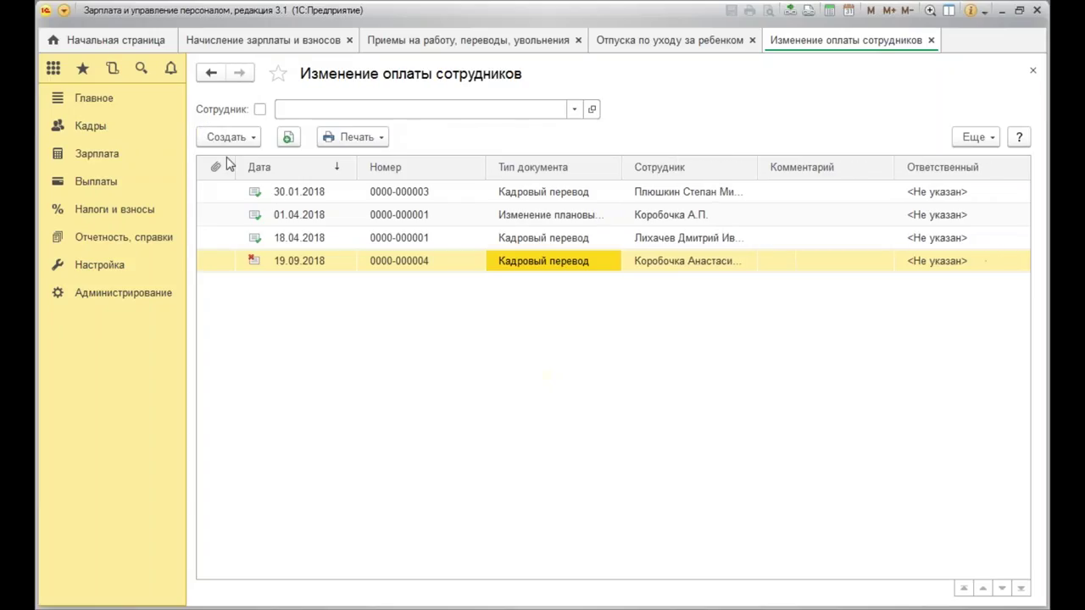
pyautogui.click(227, 137)
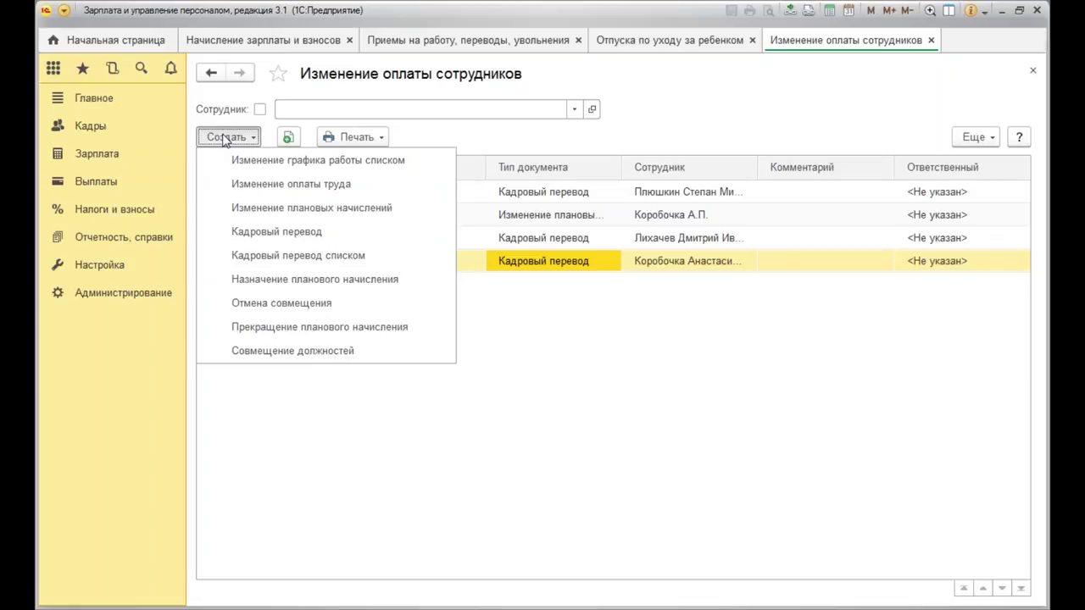
pyautogui.click(281, 165)
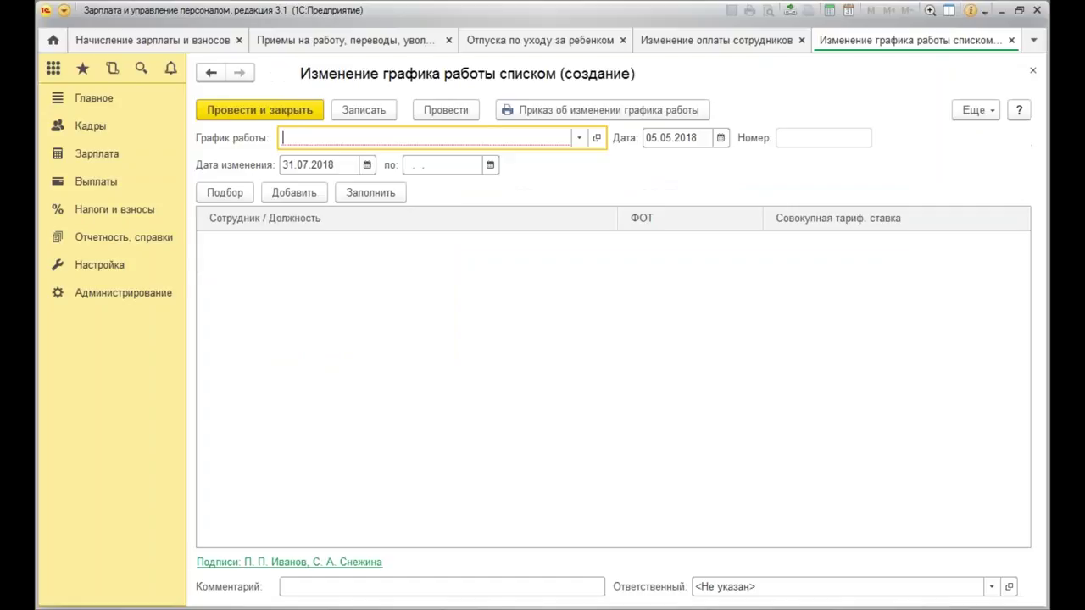
pyautogui.click(579, 137)
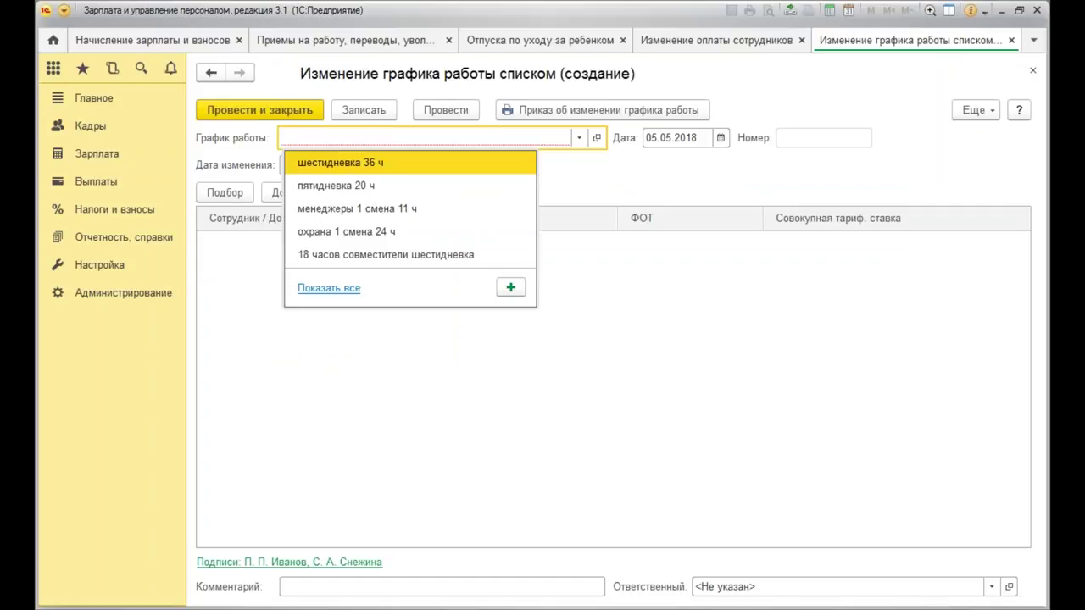
pyautogui.click(368, 163)
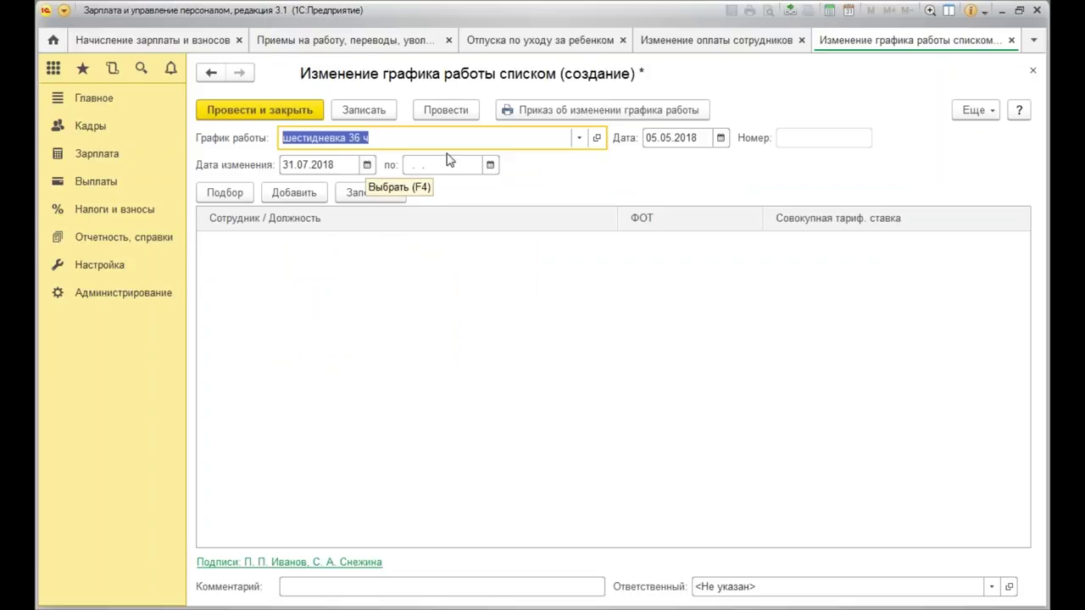
# Set the schedule change period from 19.09.2018 to 01.02.2021 and the document date to 19.09.2018.
pyautogui.press('Tab')
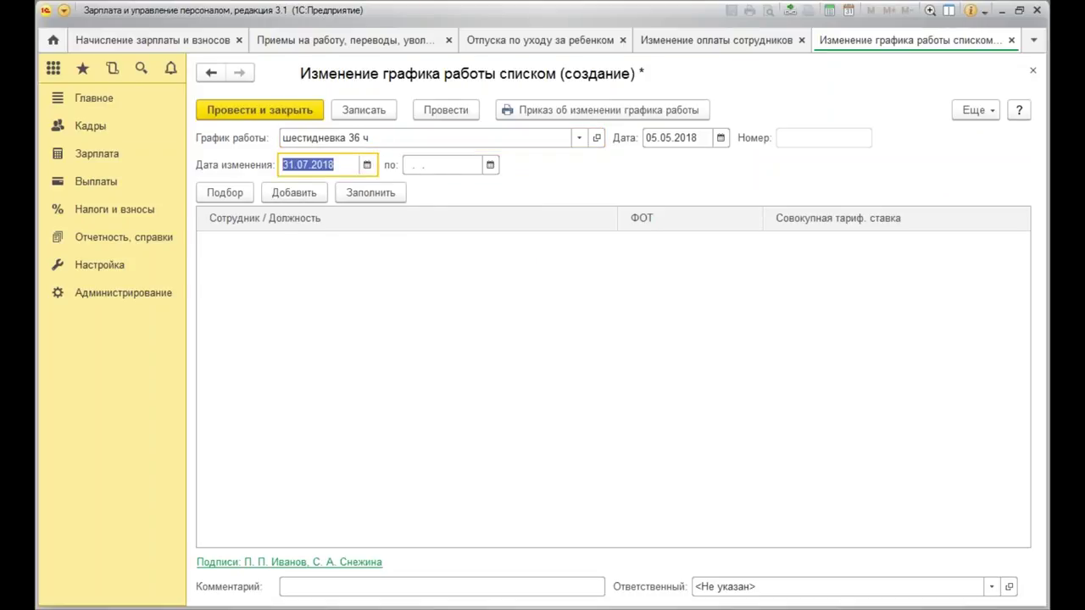
pyautogui.write('19.09.')
pyautogui.press('Tab')
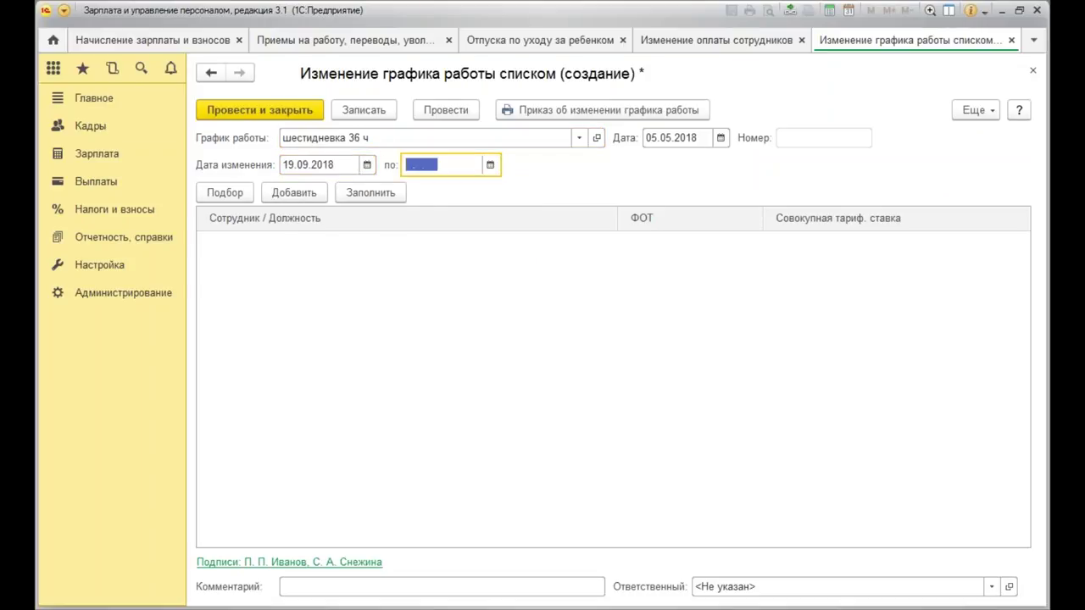
pyautogui.click(674, 137)
pyautogui.write('1')
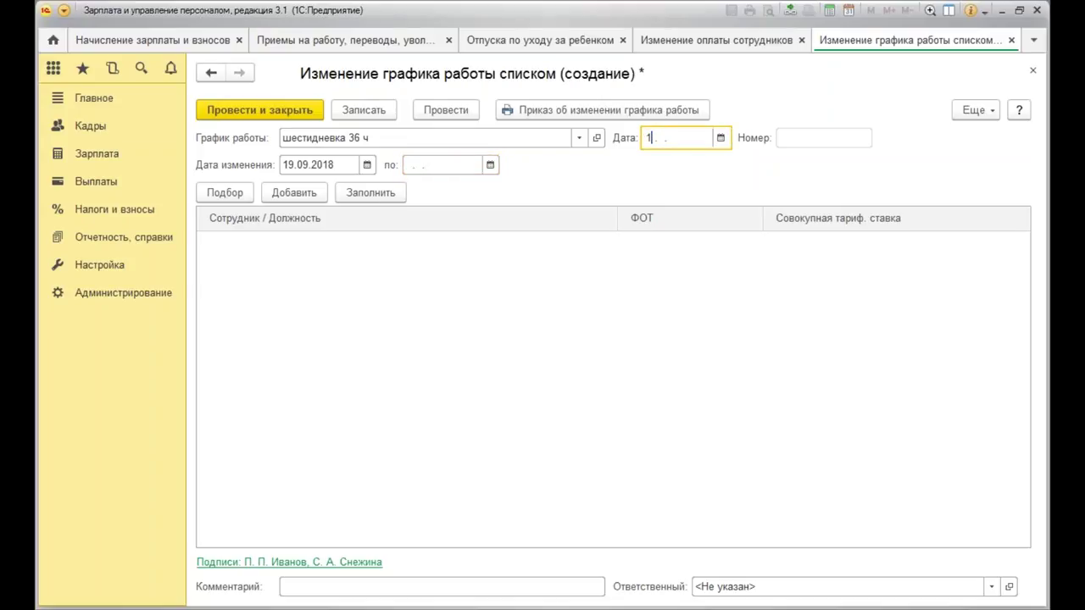
pyautogui.write('9.09.')
pyautogui.press('Tab')
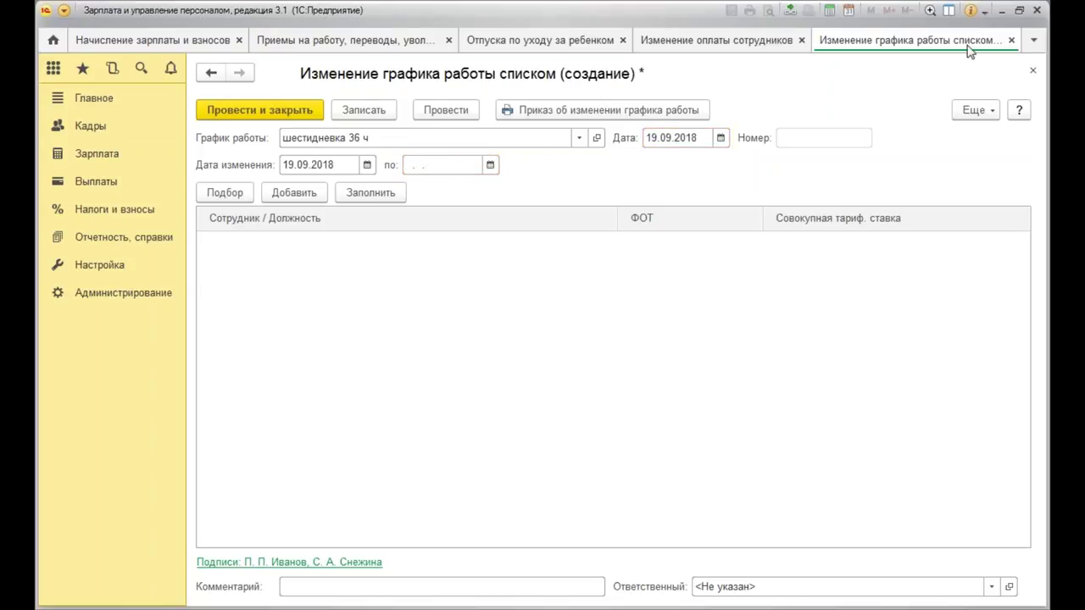
pyautogui.click(437, 166)
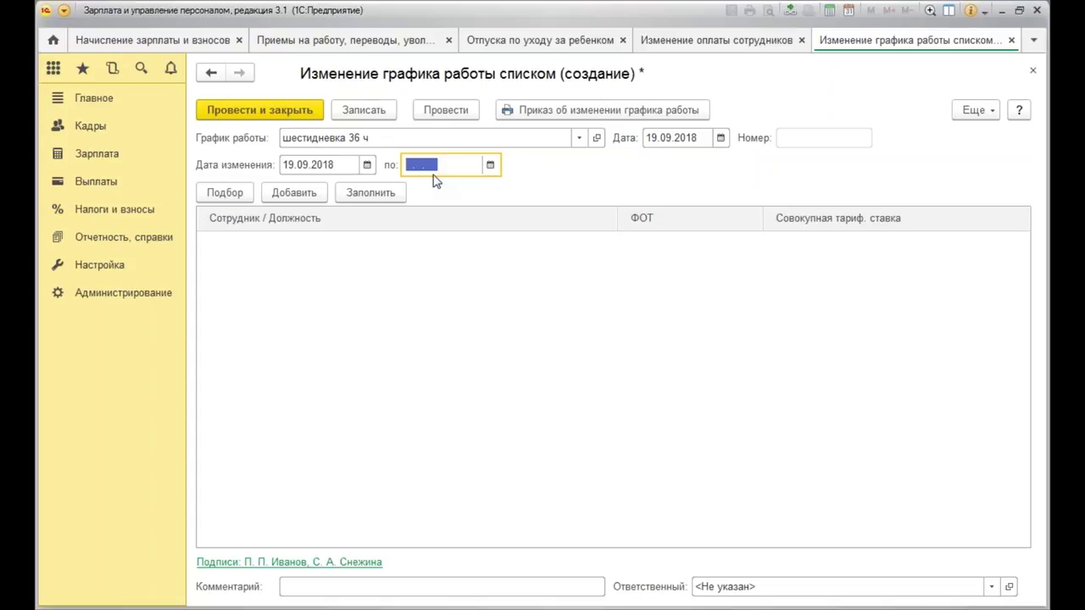
pyautogui.write('01.02.2021')
pyautogui.press('Tab')
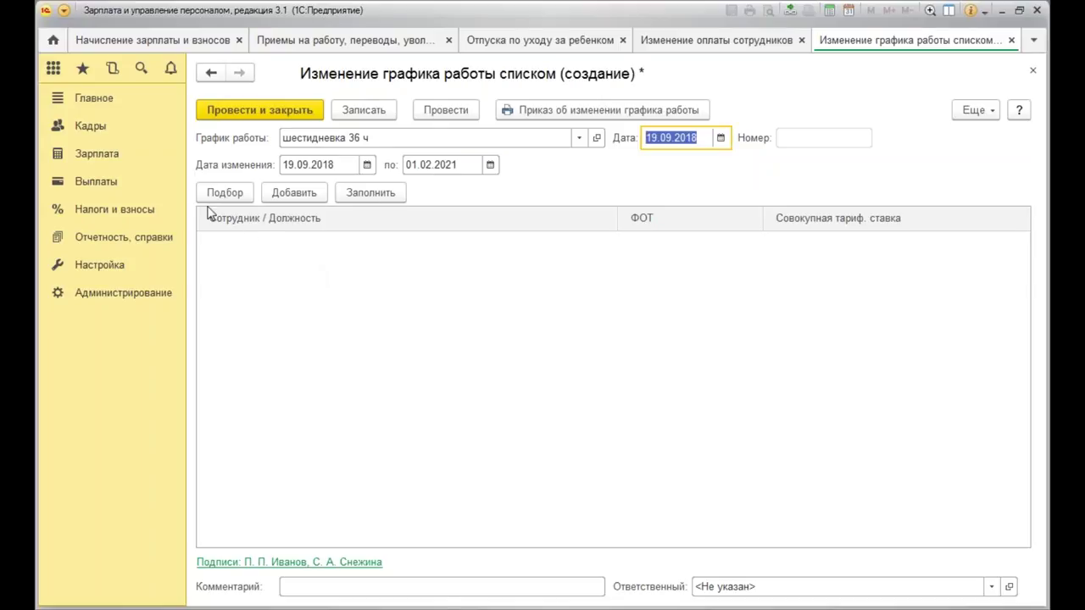
# Add the accountant on child-care leave to the employee list of the schedule change.
pyautogui.click(292, 198)
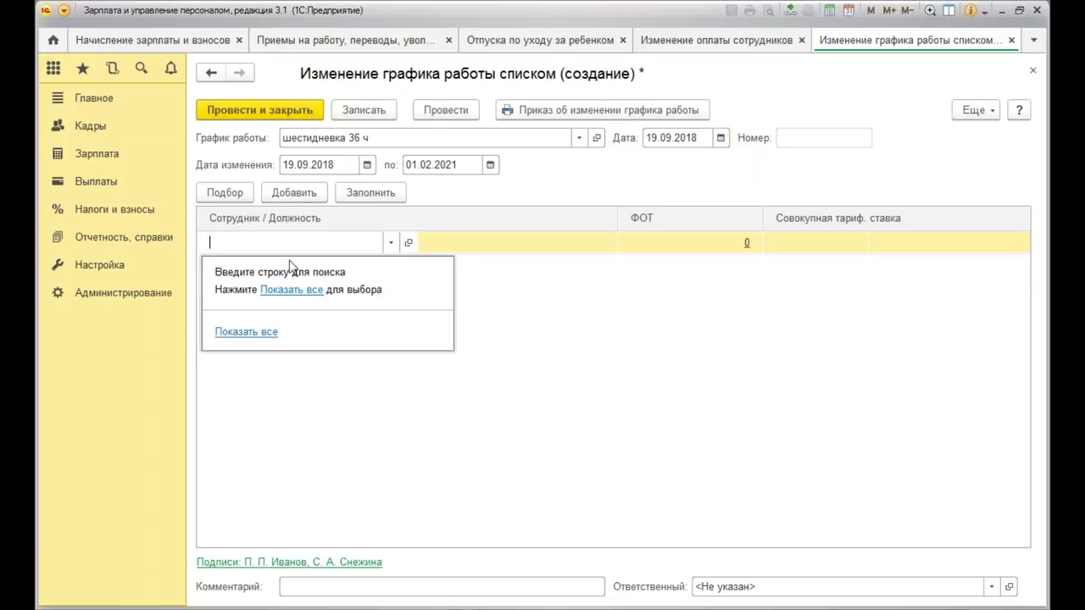
pyautogui.write('1')
pyautogui.press('BackSpace')
pyautogui.write('К')
pyautogui.click(319, 270)
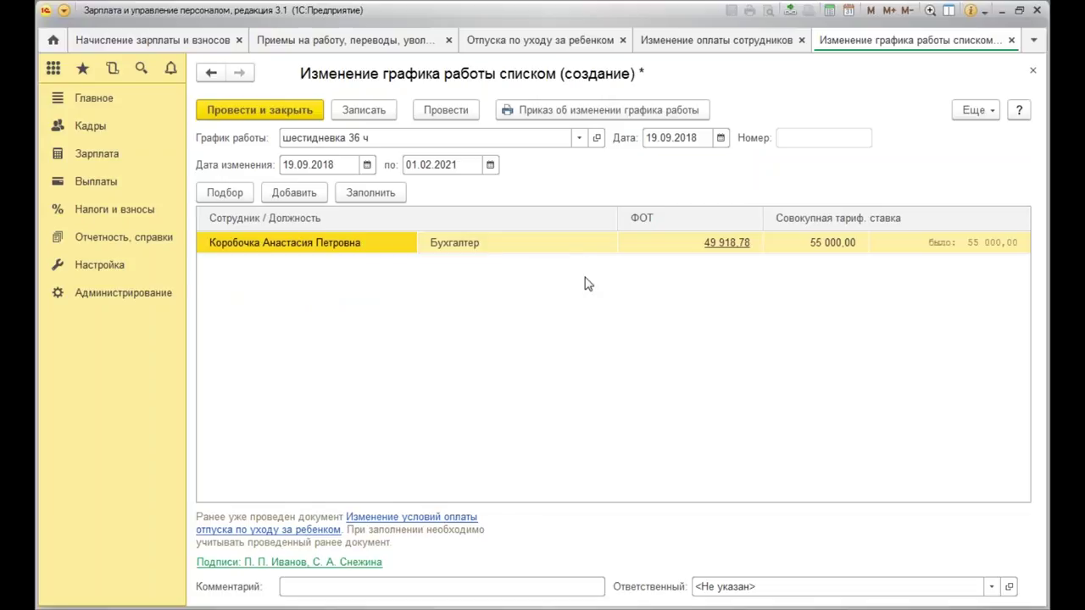
# Check the accrual and salary behind the accountant's payroll fund amount, and close the accruals window.
pyautogui.click(729, 246)
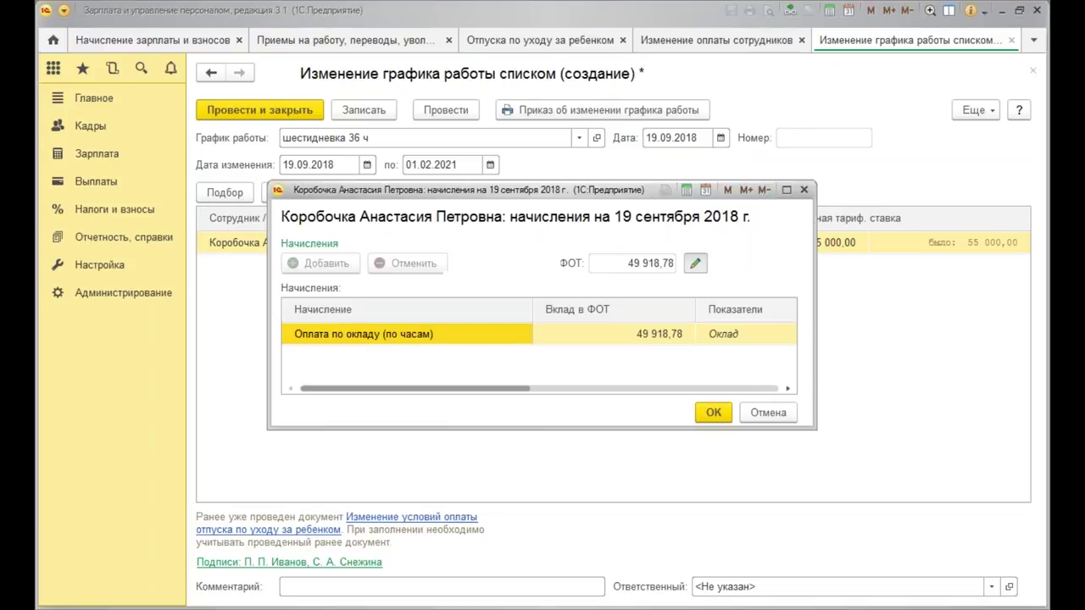
pyautogui.moveTo(500, 396); pyautogui.dragTo(749, 387)
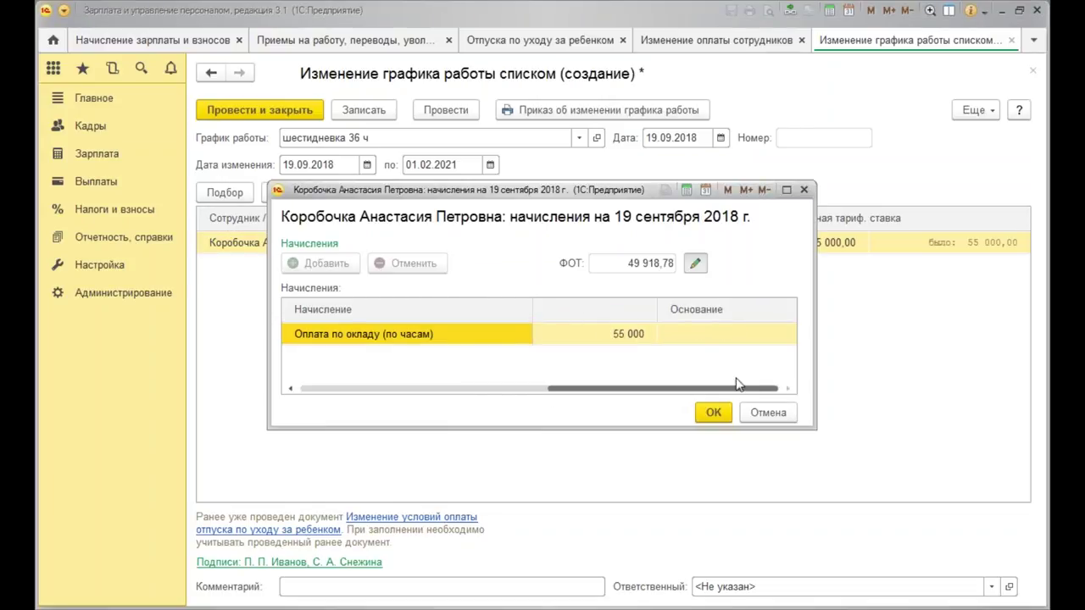
pyautogui.click(712, 412)
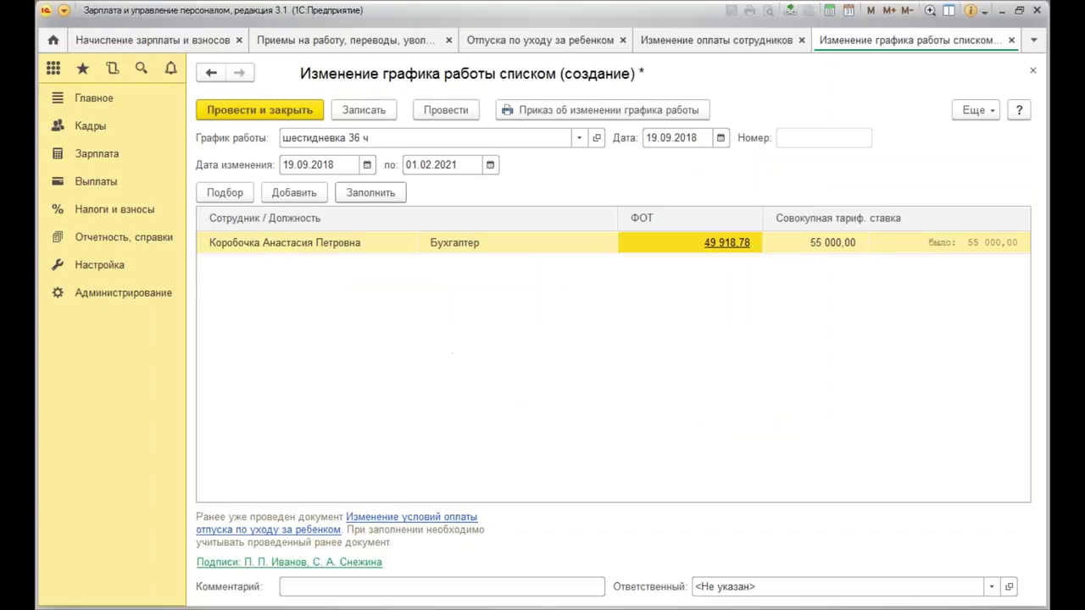
# Save the schedule change, review and close its printable order, and post and close the document.
pyautogui.click(568, 111)
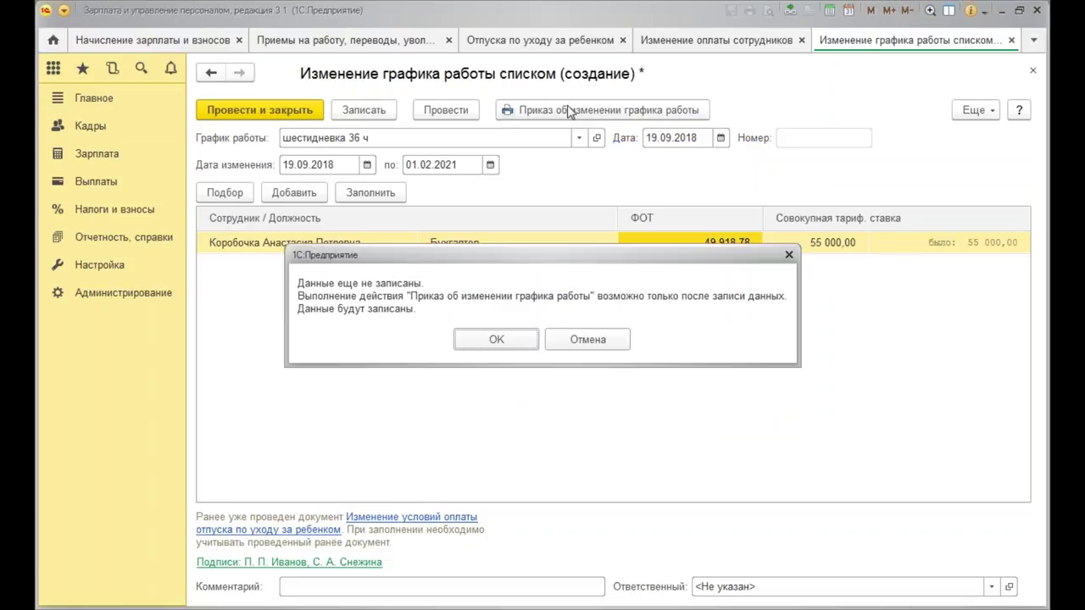
pyautogui.click(496, 341)
pyautogui.click(496, 326)
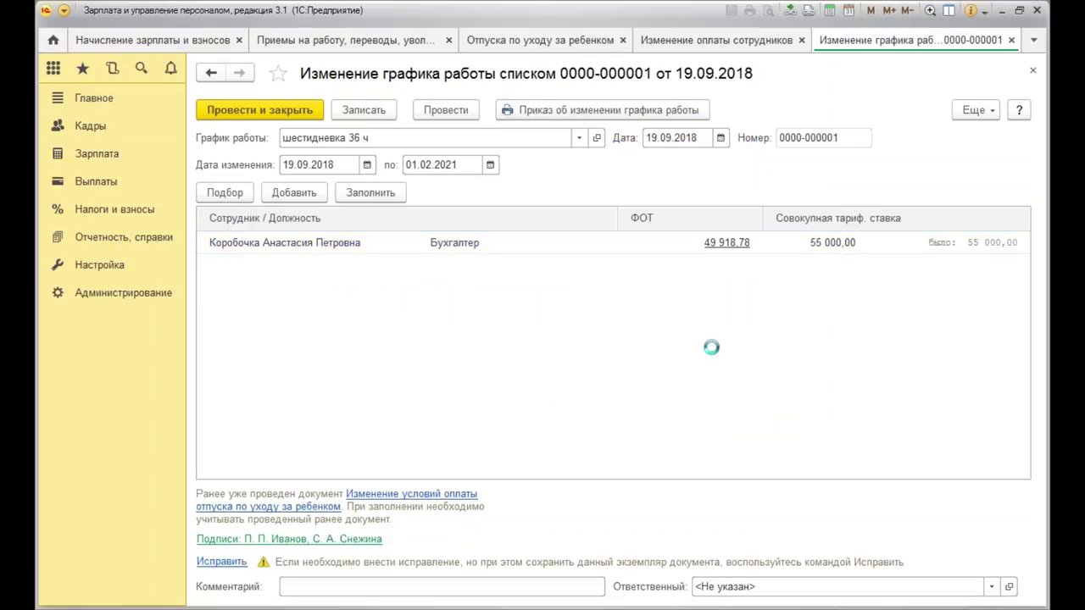
pyautogui.click(932, 252)
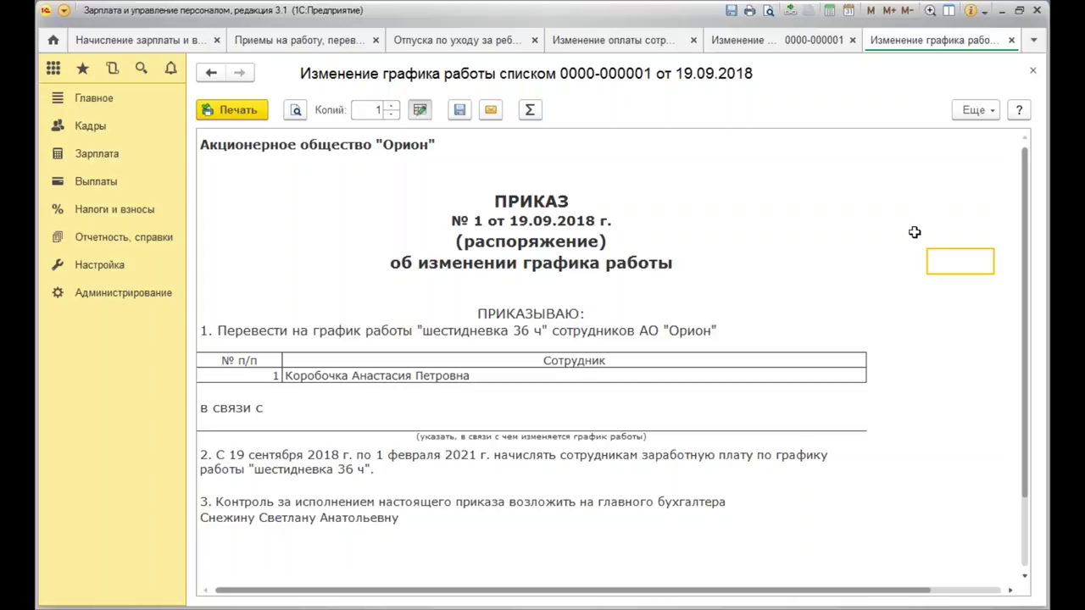
pyautogui.scroll(-1, 915, 246)
pyautogui.scroll(-2, 915, 254)
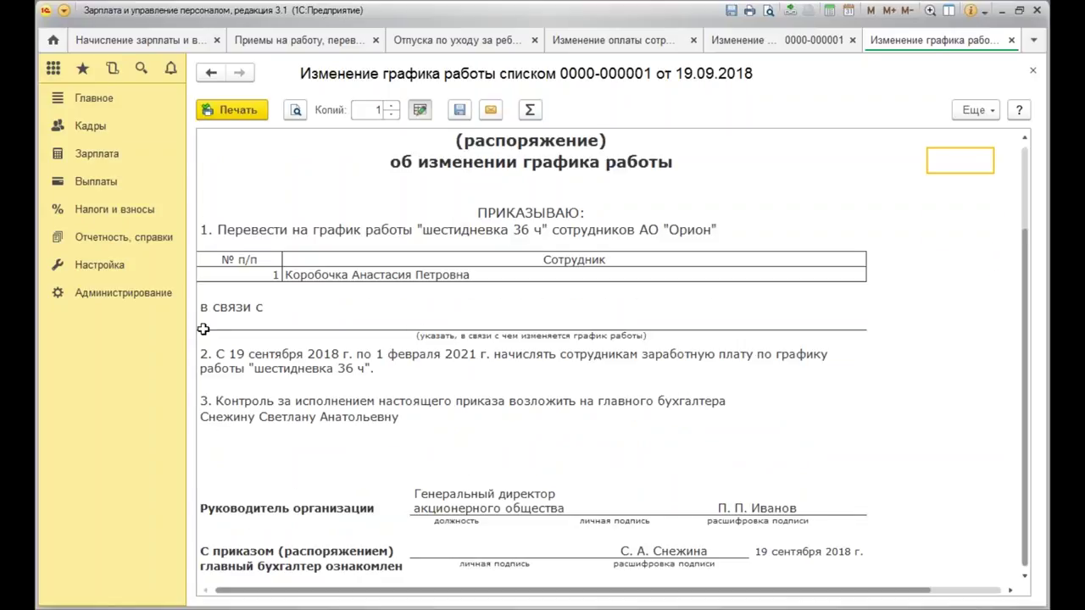
pyautogui.click(293, 329)
pyautogui.click(678, 305)
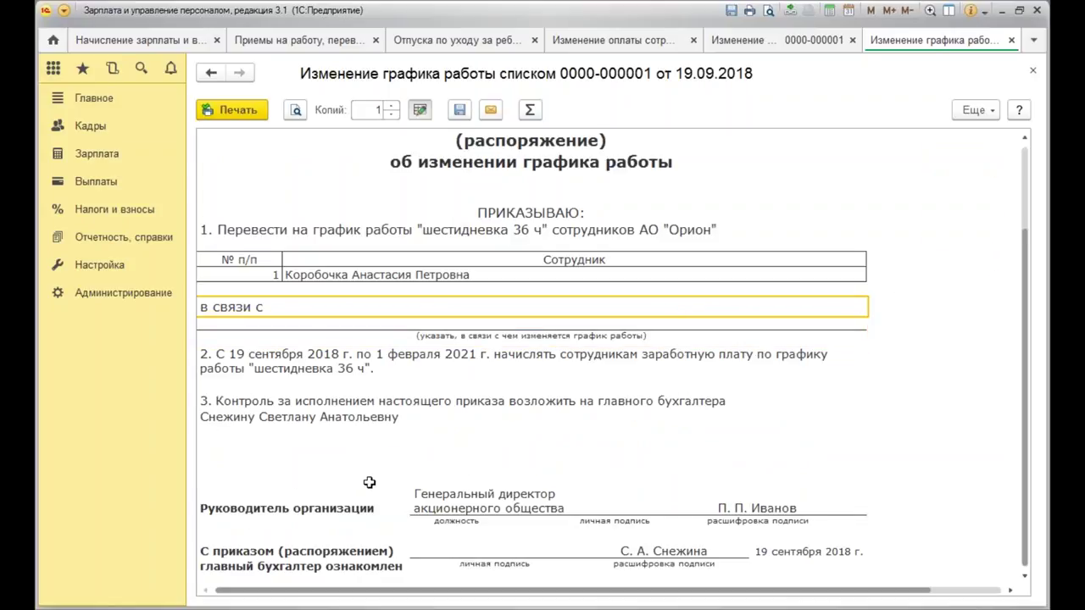
pyautogui.click(759, 352)
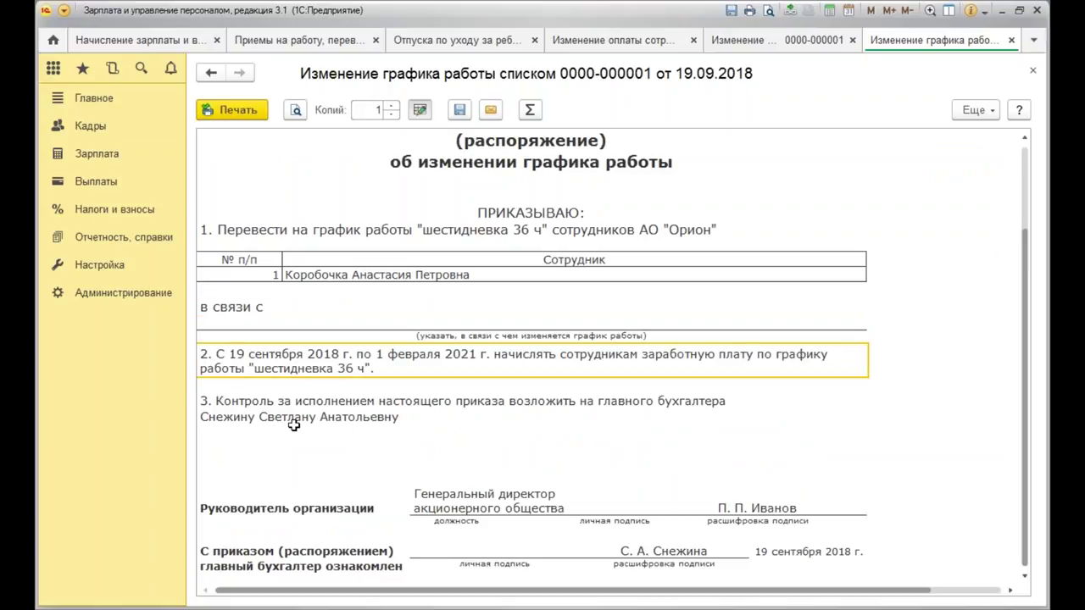
pyautogui.click(1032, 71)
pyautogui.click(241, 114)
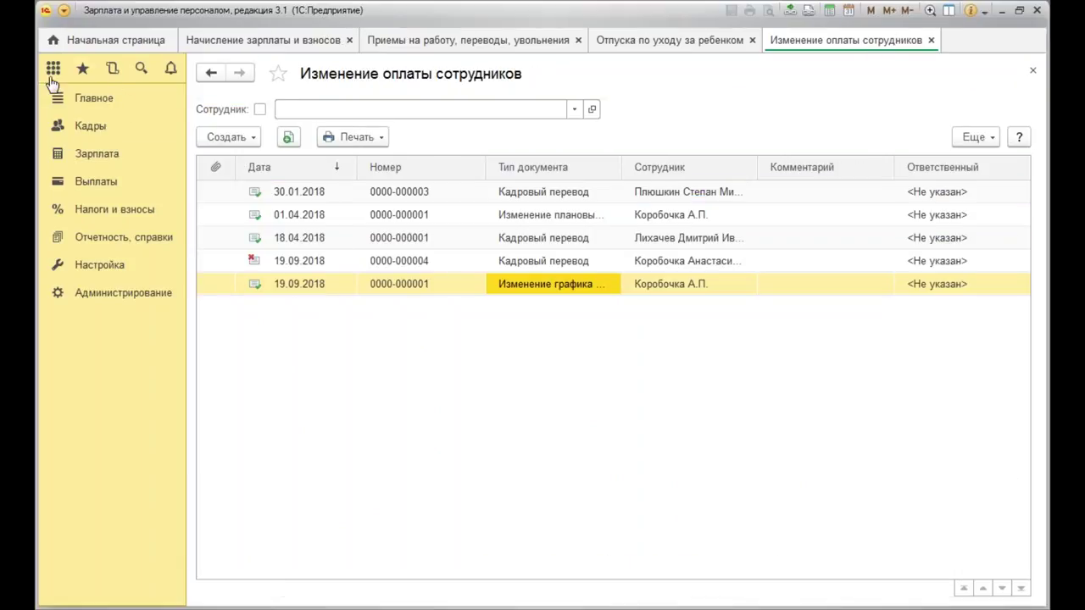
# Generate the T-13 timesheet report for September 2018, examine the accountant's attendance marks and hours from 19 September, and close the report.
pyautogui.click(93, 158)
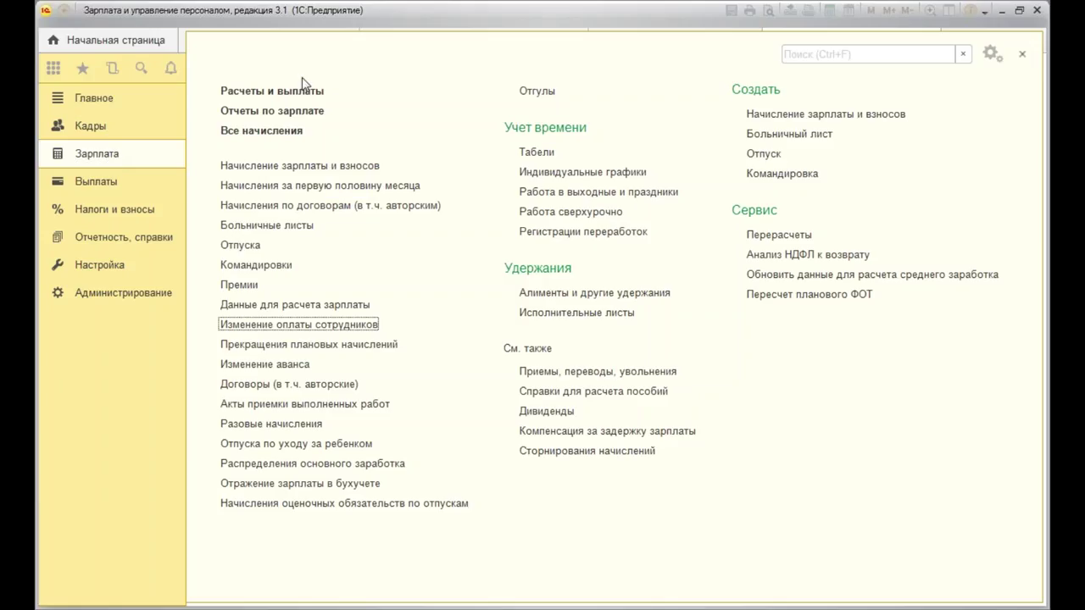
pyautogui.click(246, 111)
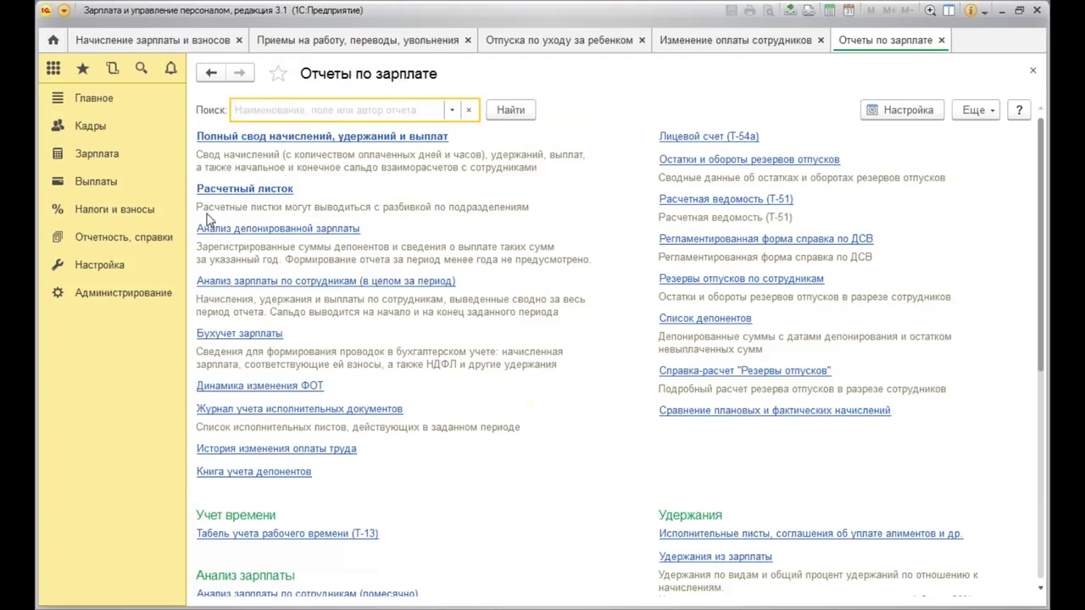
pyautogui.click(310, 534)
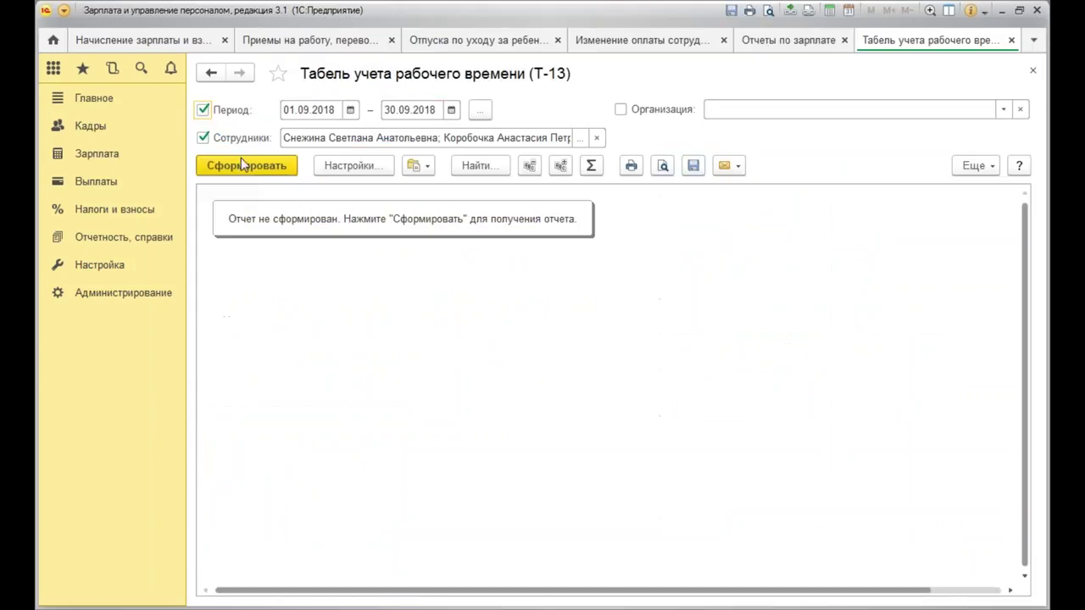
pyautogui.click(241, 164)
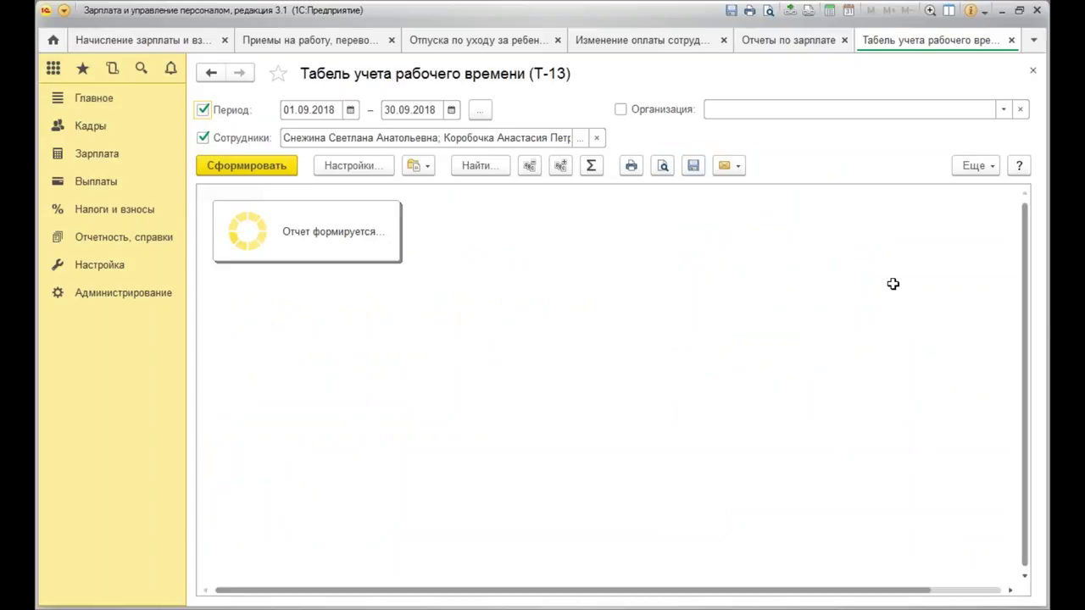
pyautogui.scroll(-5, 762, 356)
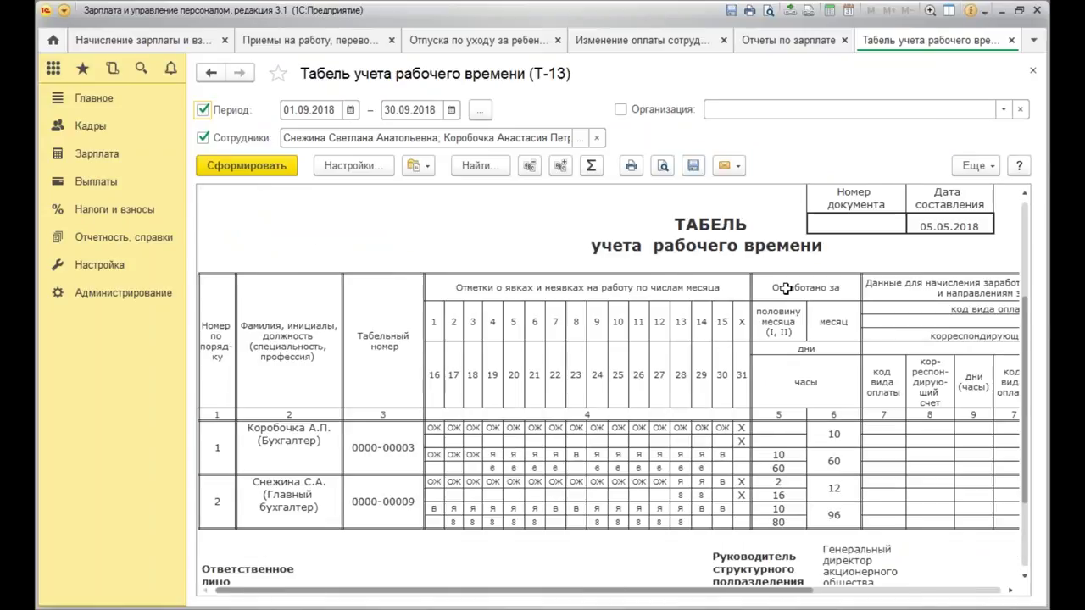
pyautogui.moveTo(489, 419); pyautogui.dragTo(769, 398)
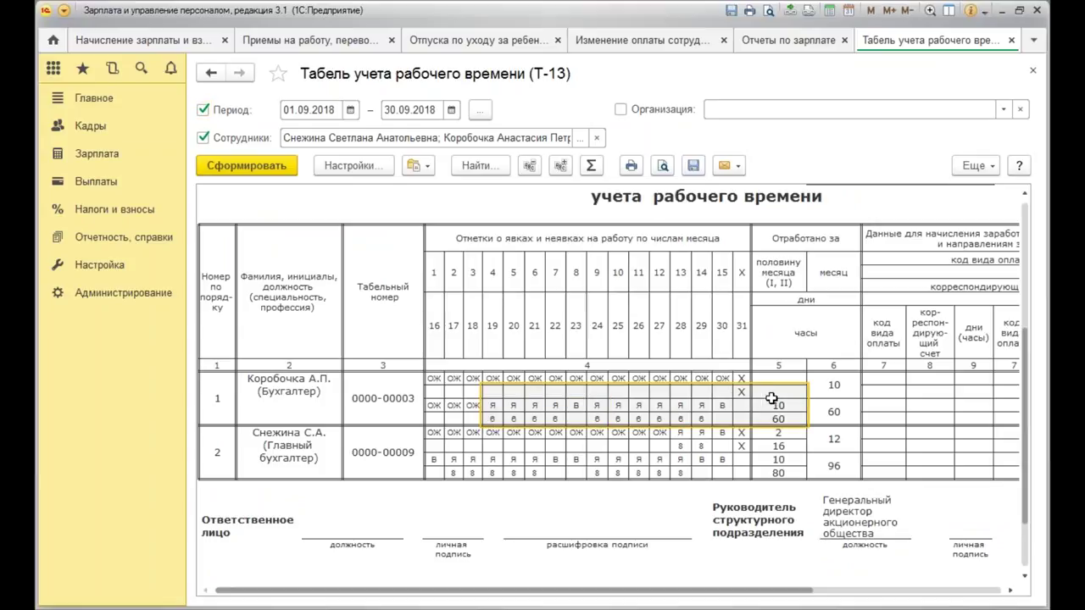
pyautogui.click(1032, 71)
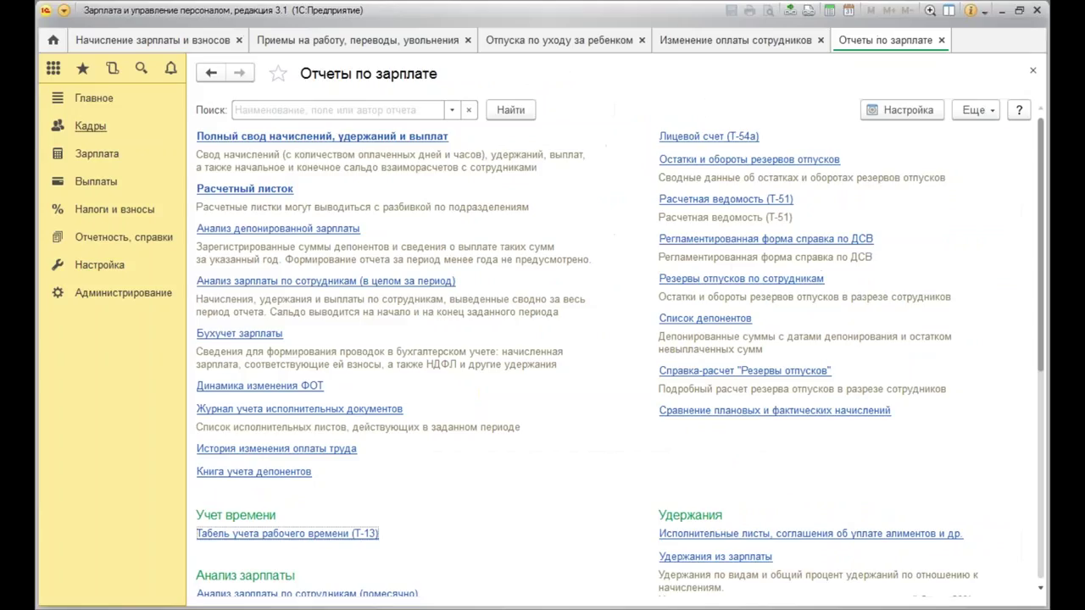
# Open the September 2018 payroll accrual document, refill it, and check the accountant's hourly salary accrual.
pyautogui.click(153, 40)
pyautogui.click(345, 354)
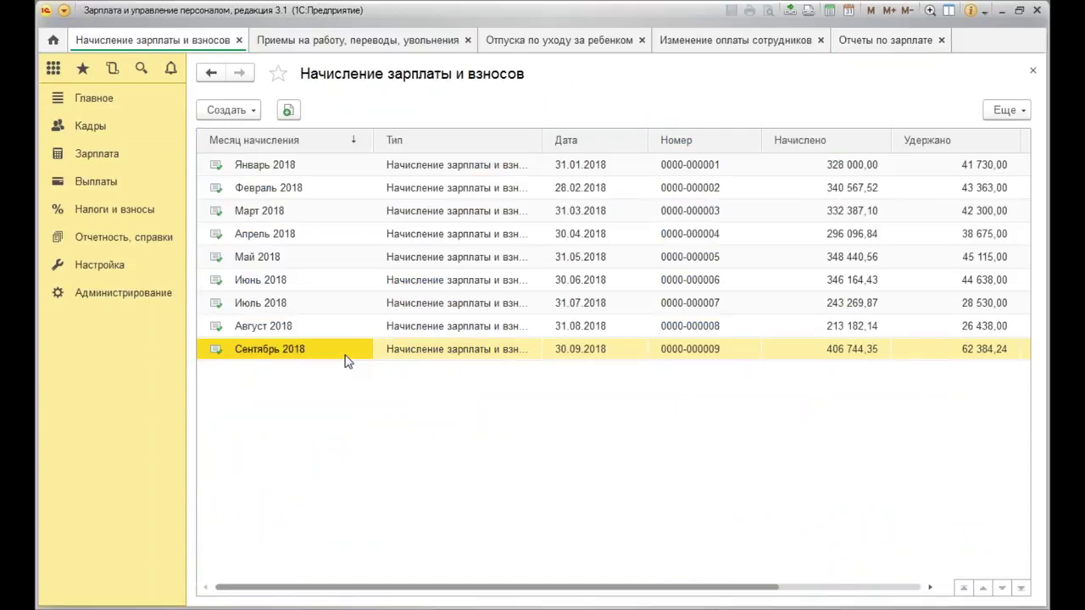
pyautogui.doubleClick(346, 355)
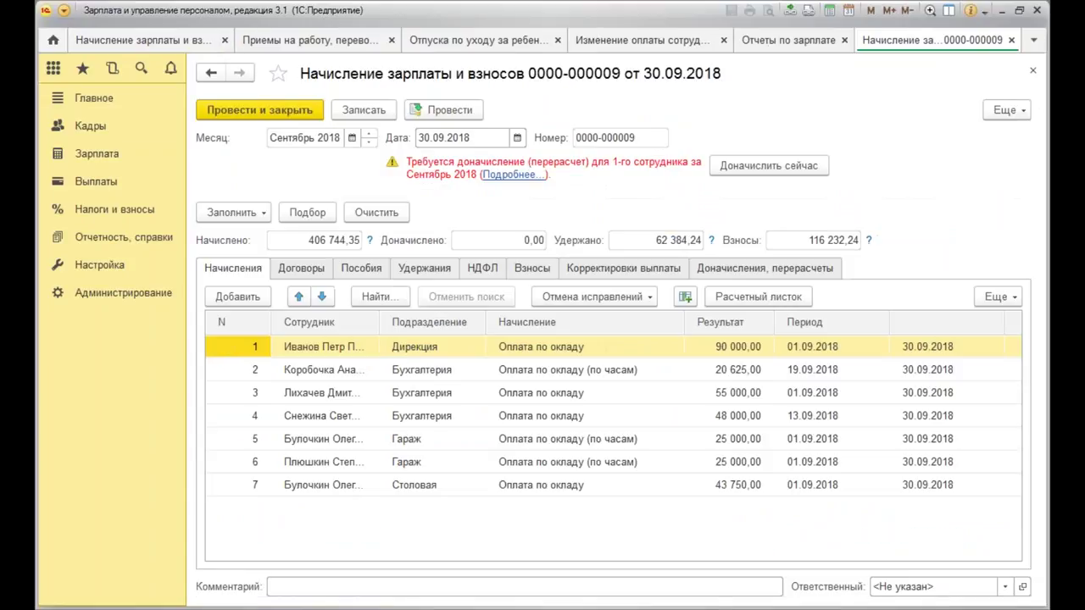
pyautogui.click(231, 212)
pyautogui.click(230, 235)
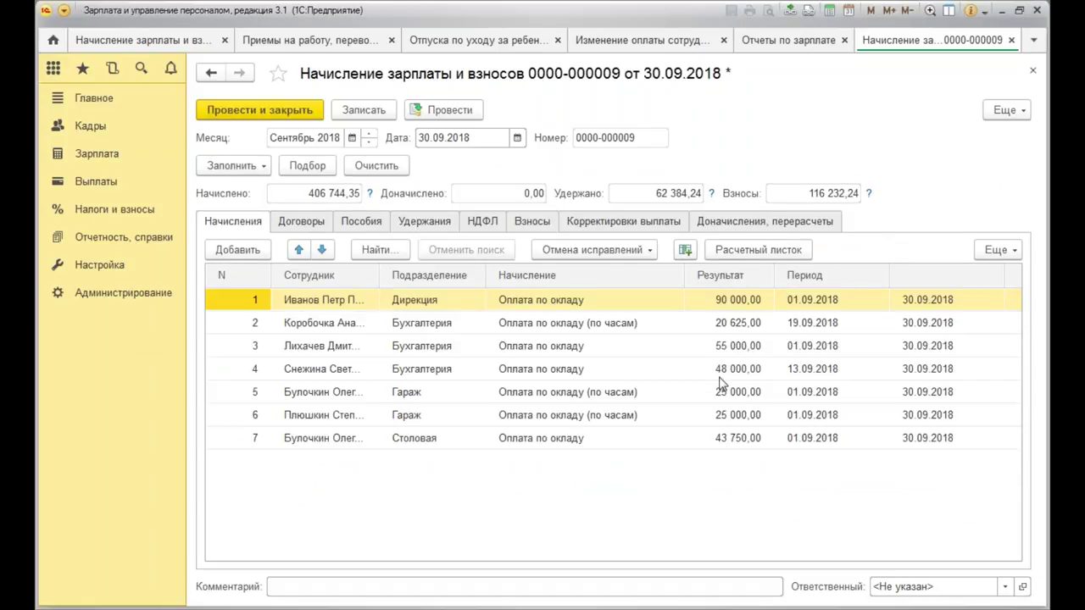
pyautogui.click(725, 330)
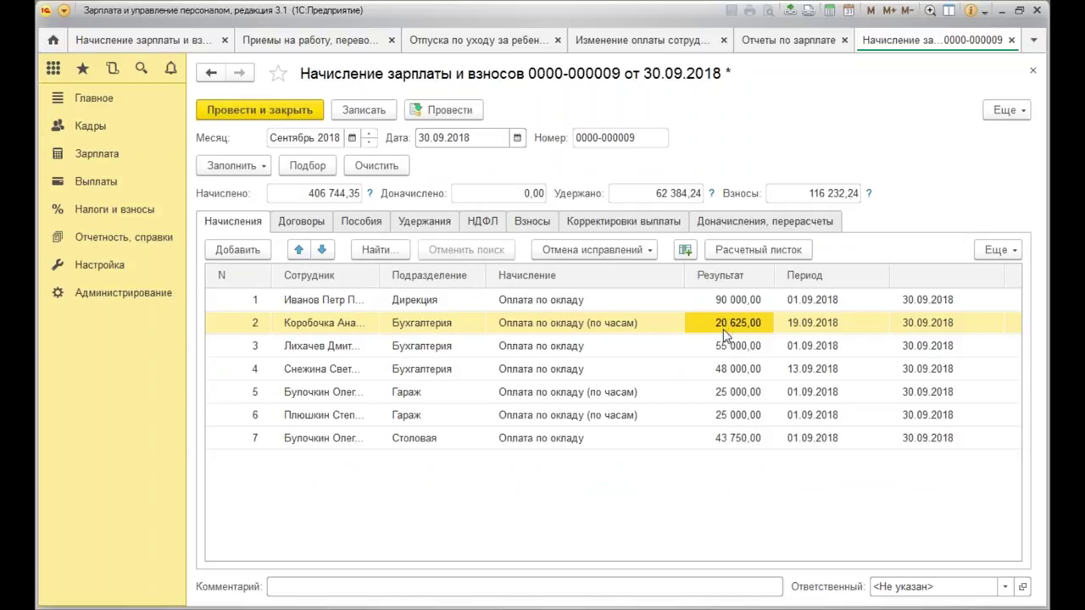
# Check the amounts and periods of the accountant's child-care benefits in the September accrual, and post and close the document.
pyautogui.click(365, 221)
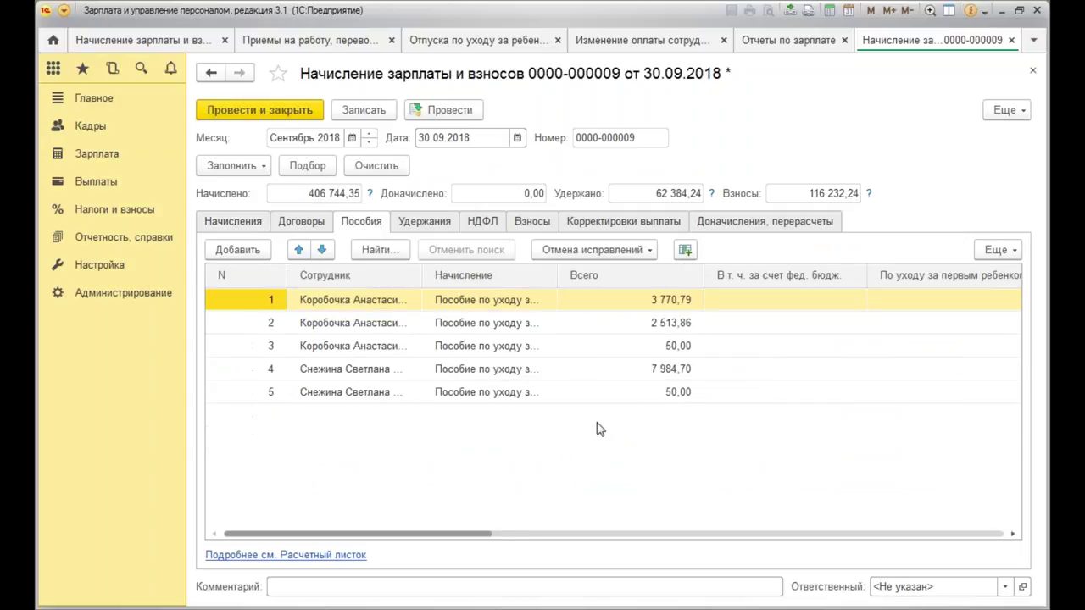
pyautogui.click(593, 323)
pyautogui.click(658, 307)
pyautogui.click(651, 350)
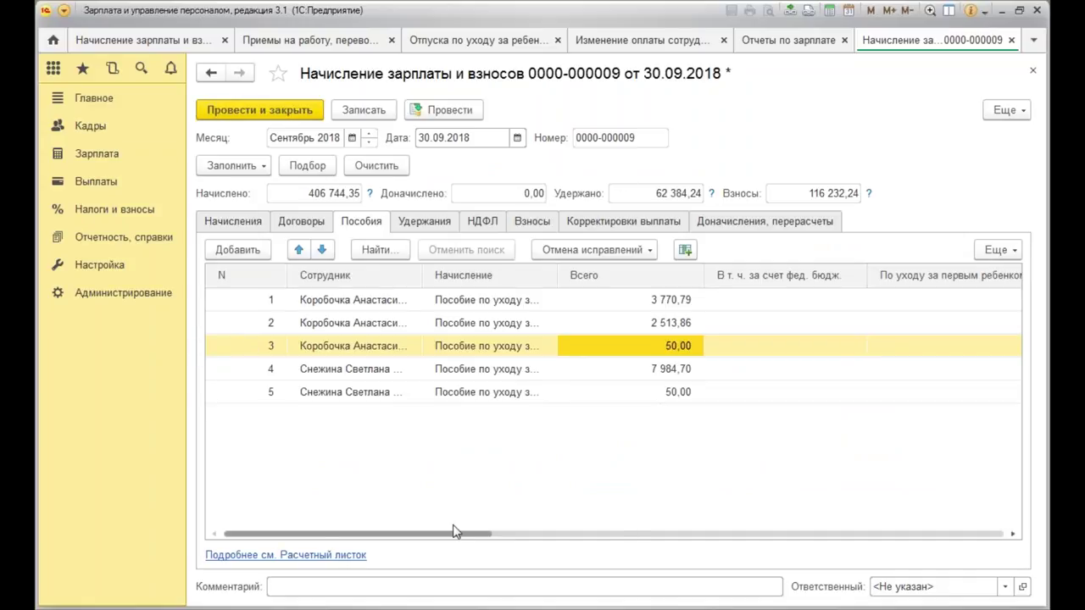
pyautogui.moveTo(432, 532); pyautogui.dragTo(797, 528)
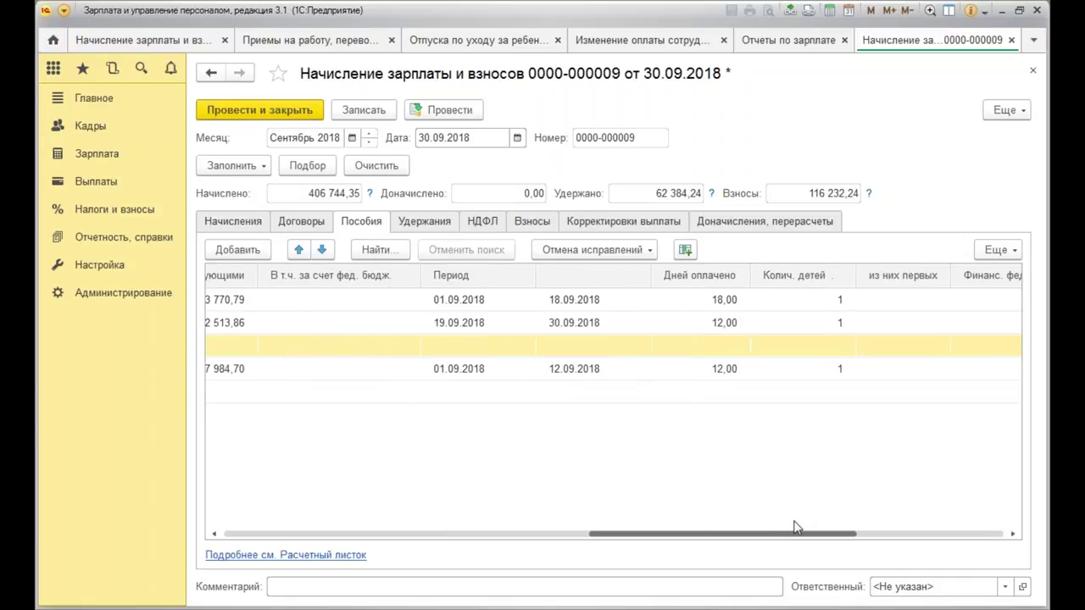
pyautogui.click(542, 308)
pyautogui.click(428, 326)
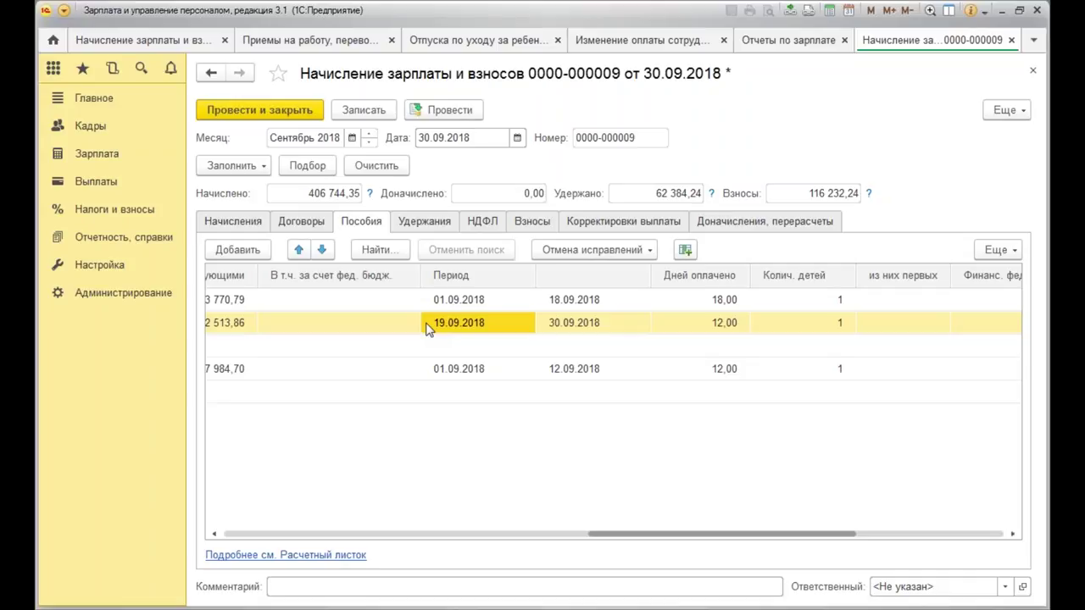
pyautogui.click(260, 110)
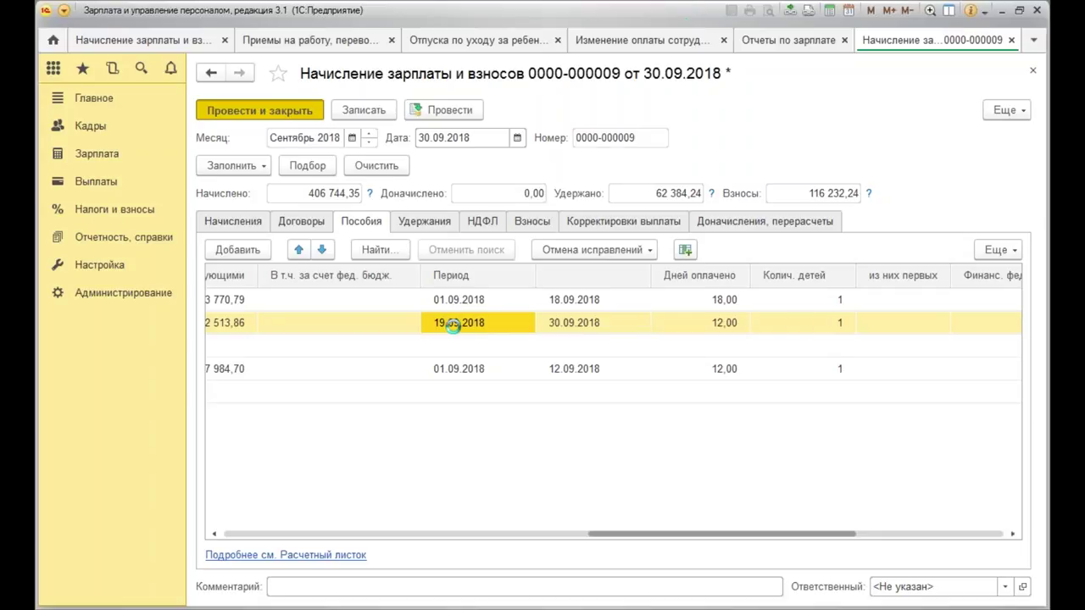
# Create a payroll and contributions accrual for October 2018 dated 31.10.2018 and fill it with employee data.
pyautogui.click(227, 110)
pyautogui.click(311, 129)
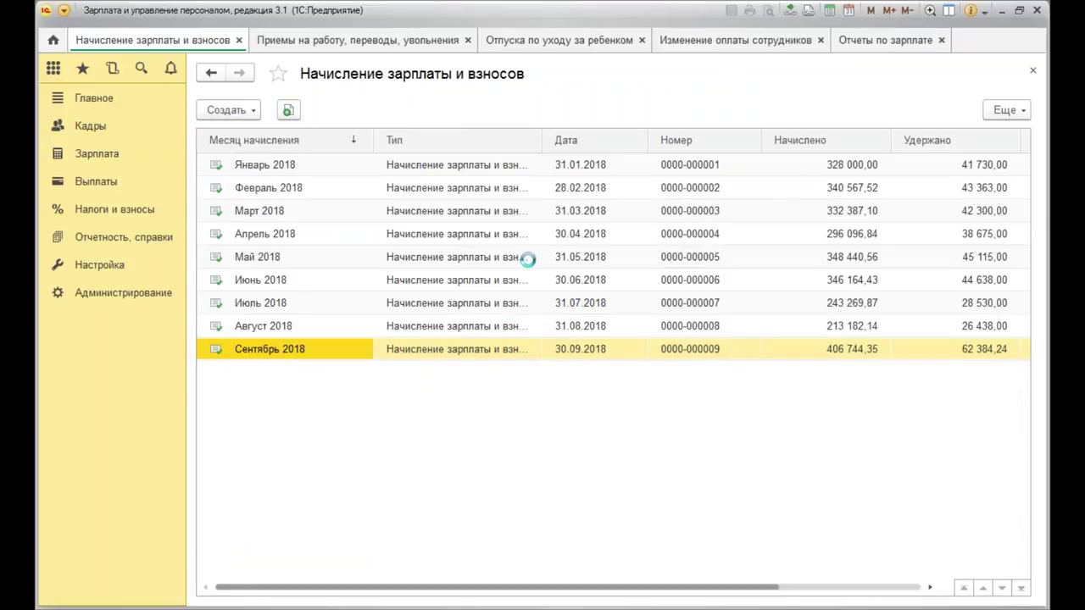
pyautogui.click(370, 133)
pyautogui.click(370, 133)
pyautogui.click(370, 134)
pyautogui.click(370, 133)
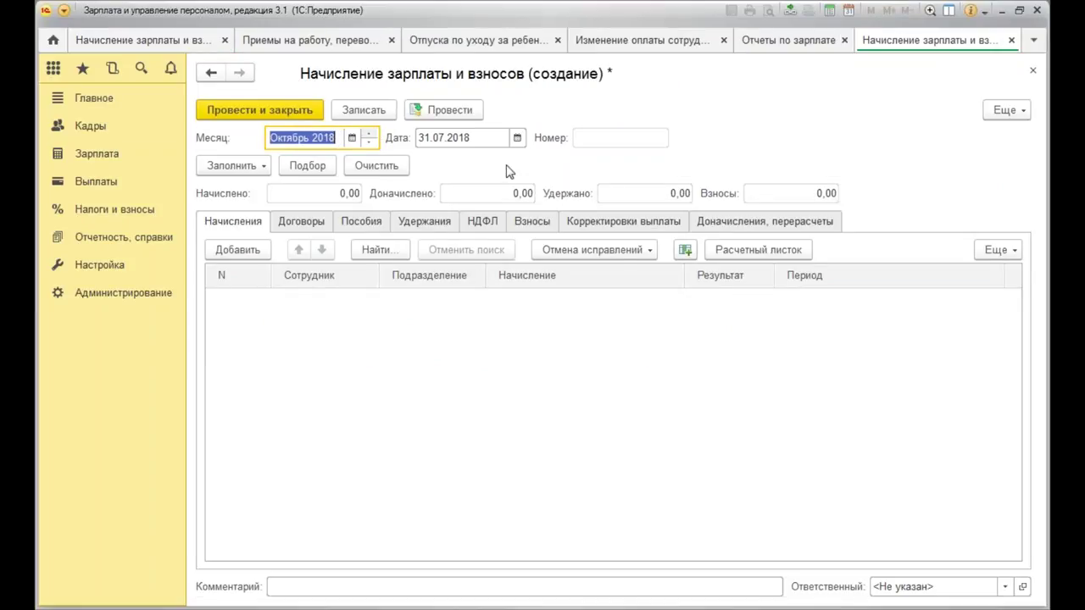
pyautogui.click(454, 137)
pyautogui.write('31.10')
pyautogui.press('Tab')
pyautogui.click(242, 167)
pyautogui.click(246, 184)
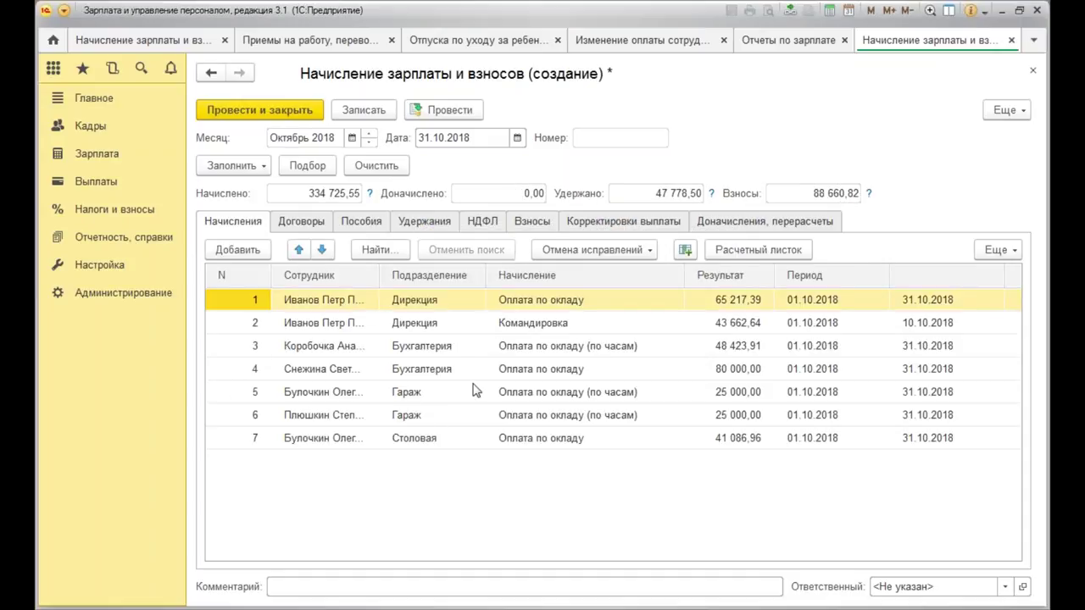
# Check the accountant's hourly salary and child-care benefits in the October accrual, and post and close the document.
pyautogui.click(439, 350)
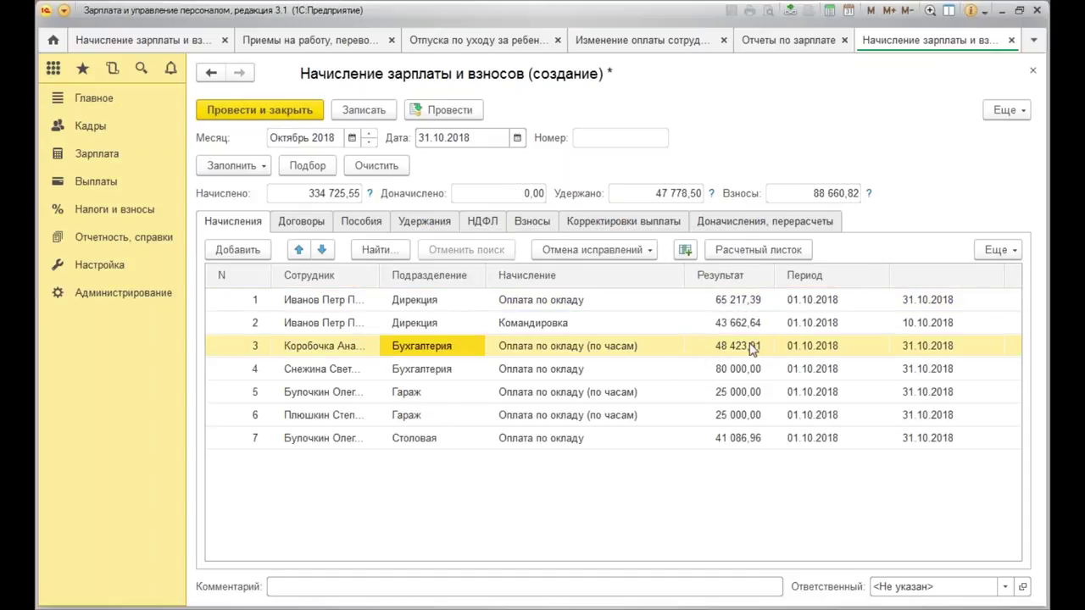
pyautogui.click(361, 220)
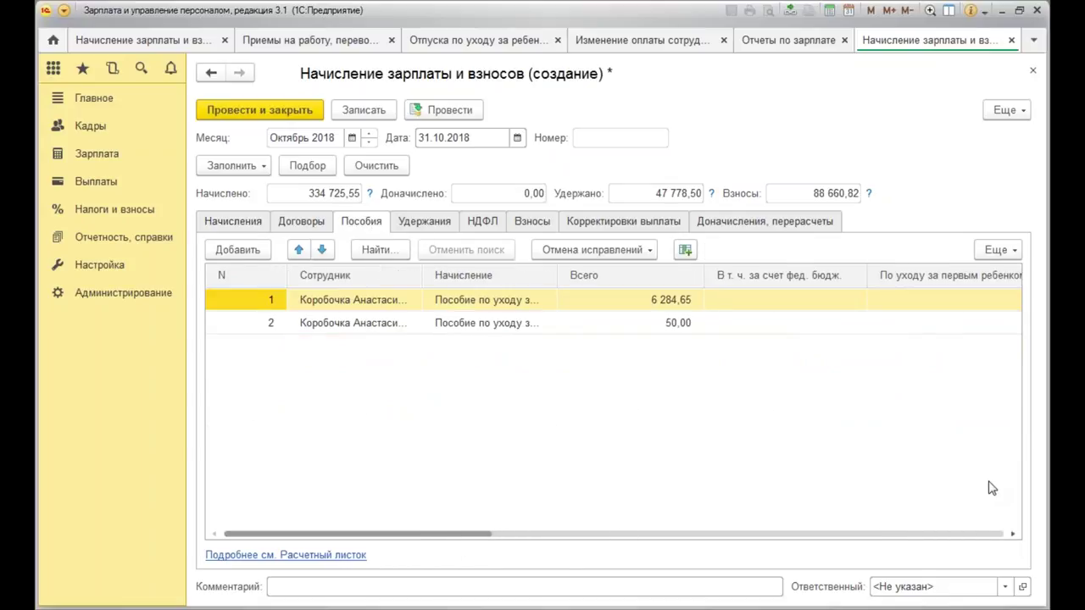
pyautogui.moveTo(402, 534); pyautogui.dragTo(966, 532)
pyautogui.hscroll(-10, 683, 521)
pyautogui.click(249, 114)
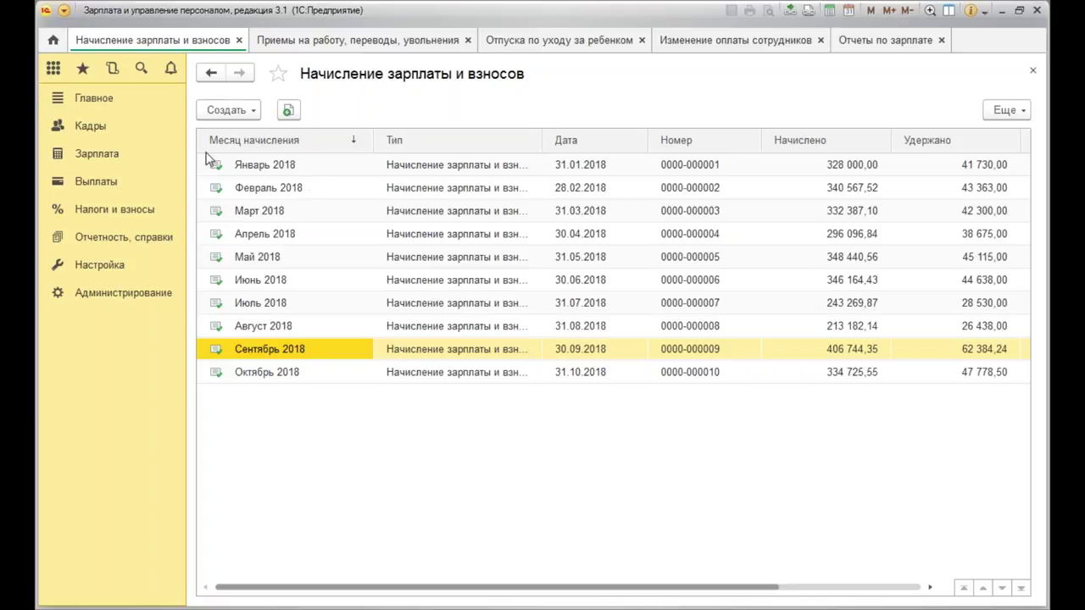
# Open the list of hires, transfers and dismissals, postpone the Internet-support login, and locate the accountant's schedule change of 19.09.2018.
pyautogui.click(109, 123)
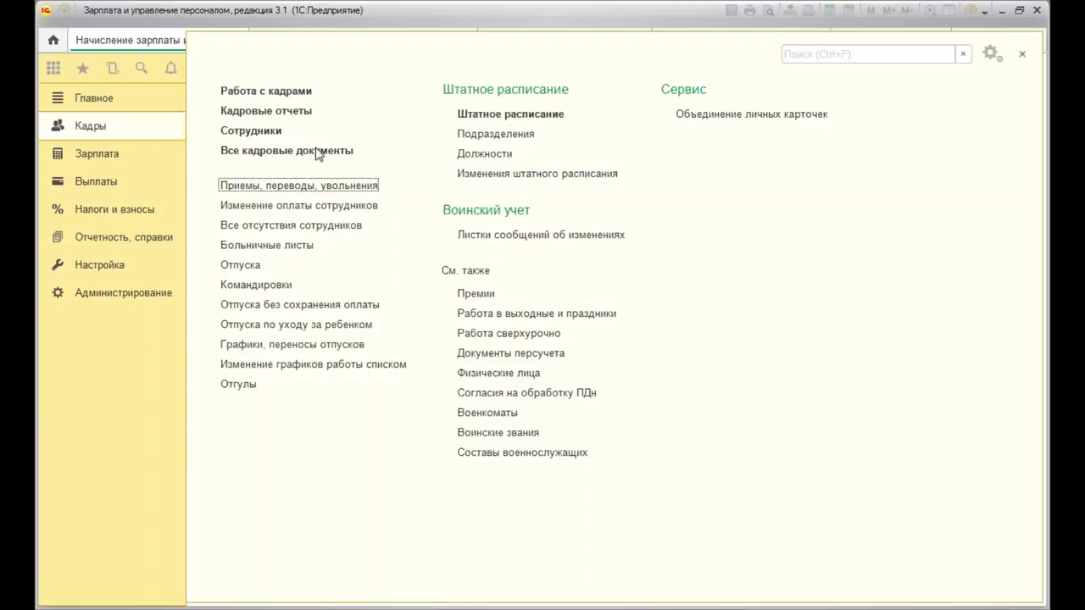
pyautogui.click(325, 187)
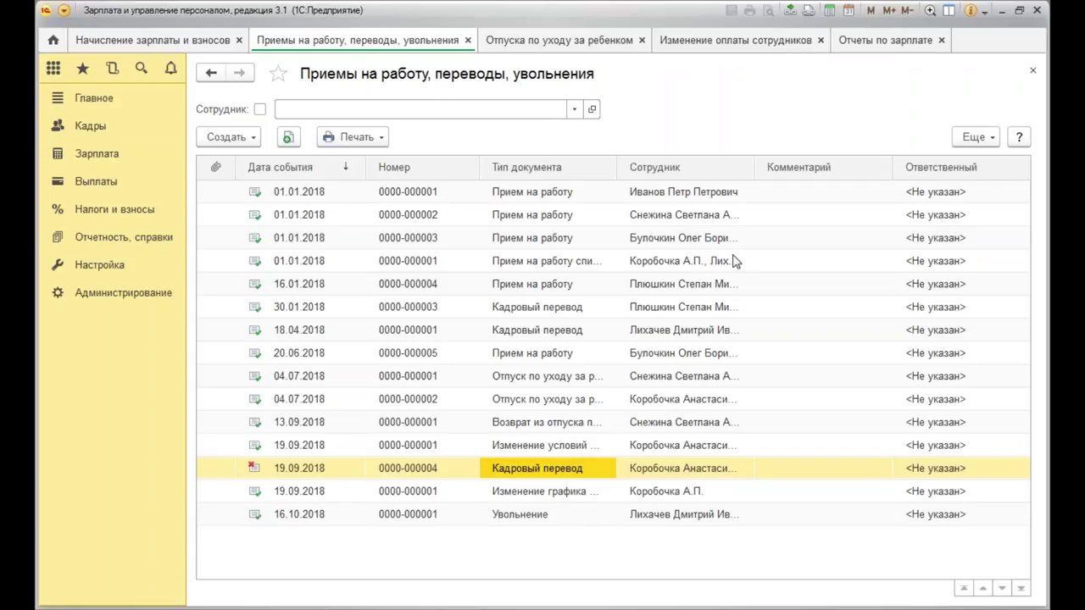
pyautogui.click(515, 500)
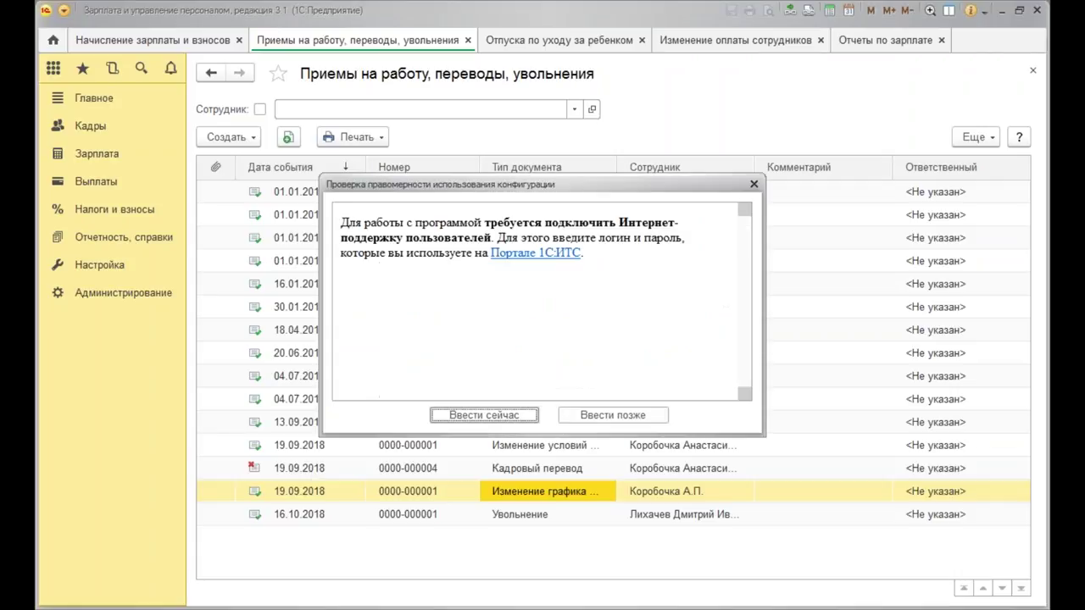
pyautogui.click(605, 417)
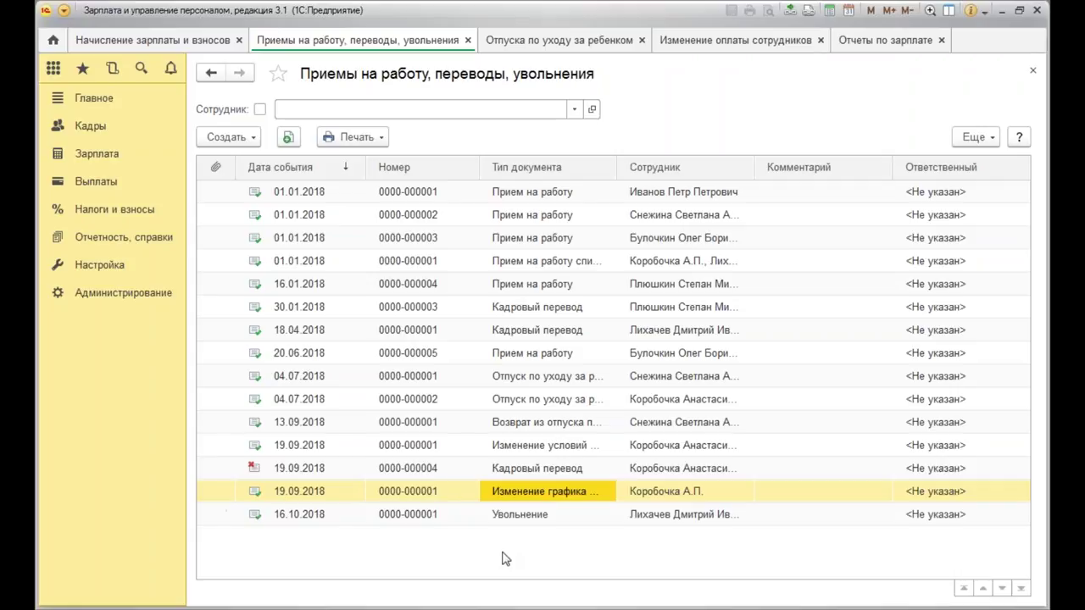
pyautogui.click(664, 494)
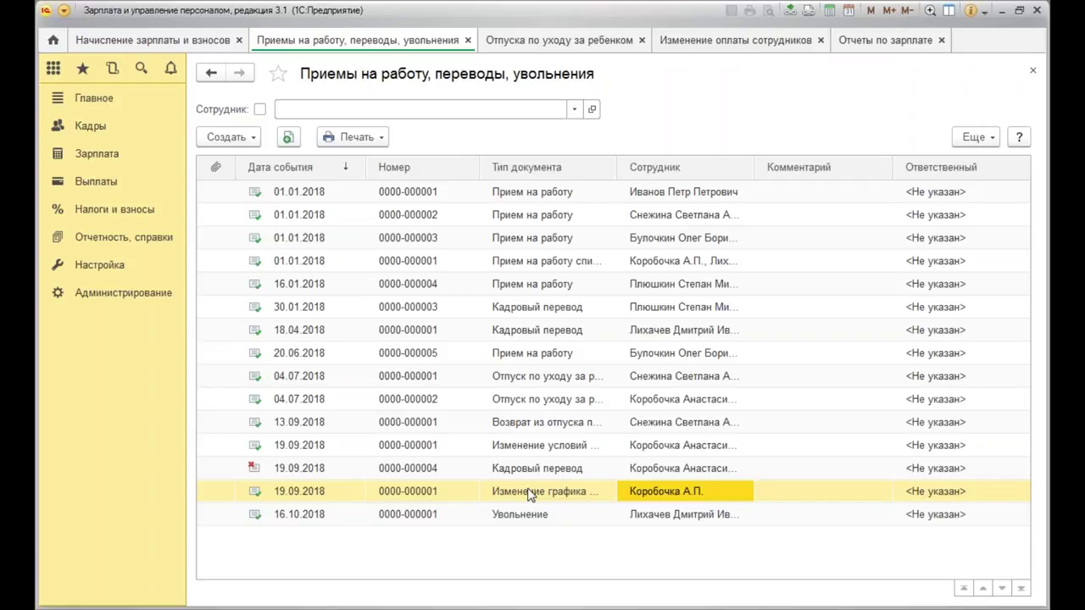
# Try to open the printable order of the accountant's deletion-marked personnel transfer dated 19.09.2018.
pyautogui.click(565, 472)
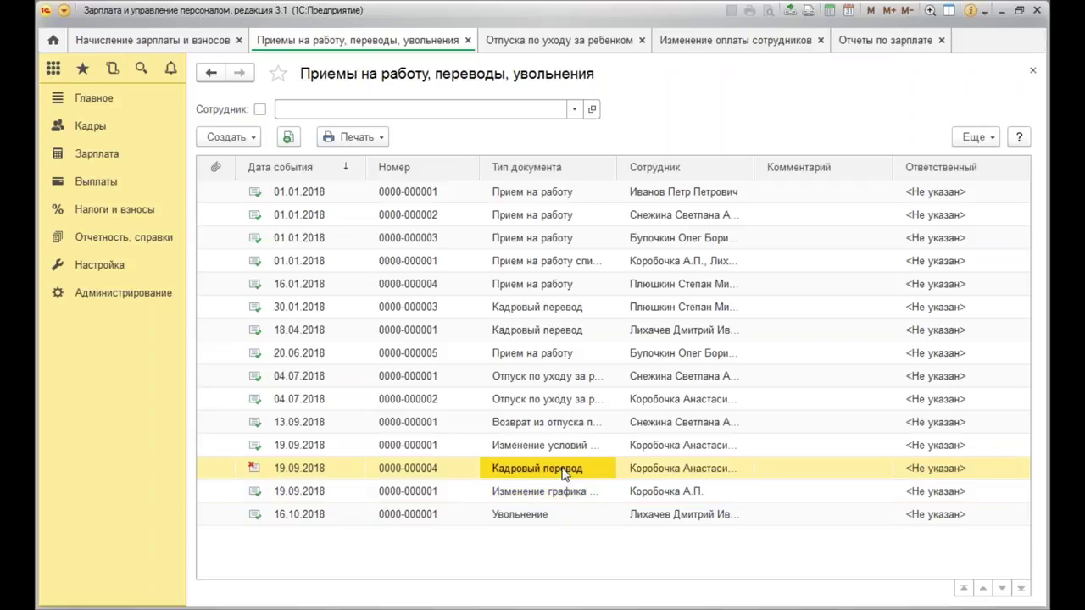
pyautogui.click(354, 136)
pyautogui.click(418, 159)
pyautogui.click(539, 330)
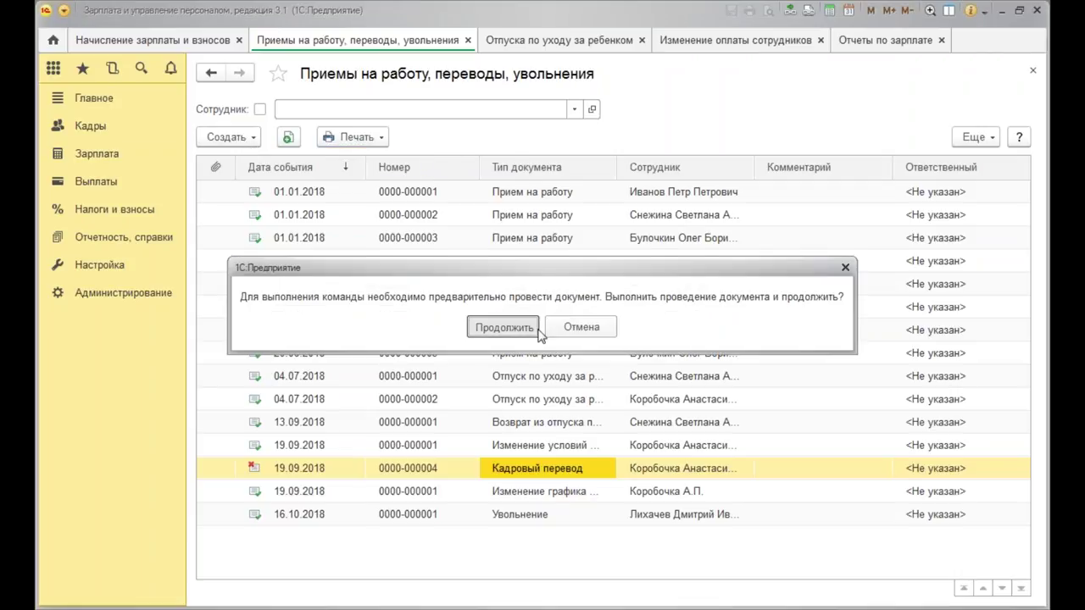
pyautogui.click(542, 326)
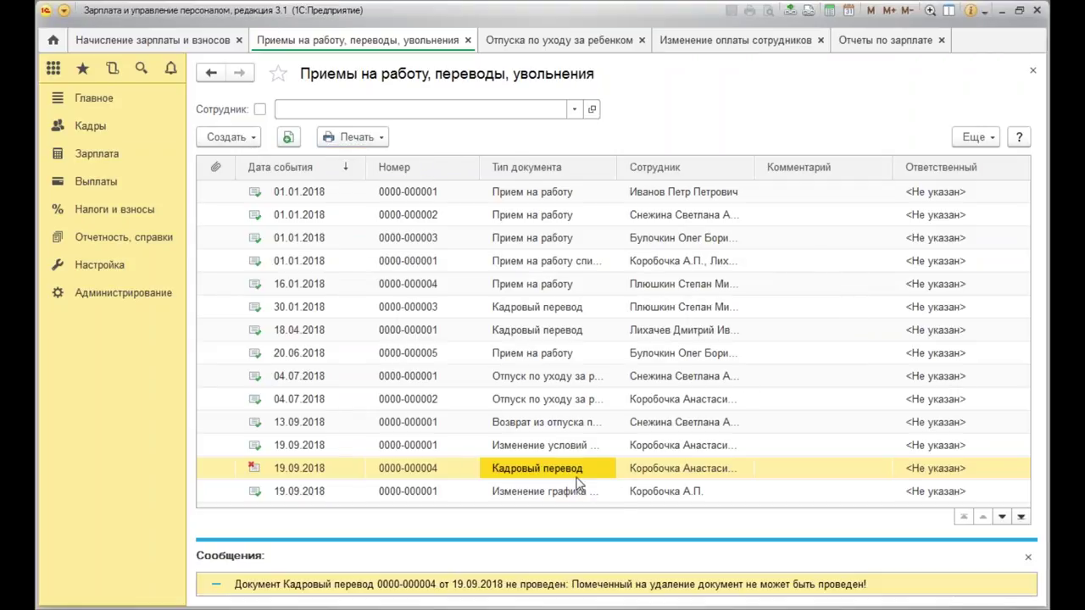
# Open the printable T-5 order of the personnel transfer dated 30.01.2018 and examine its previous and new departments.
pyautogui.click(568, 306)
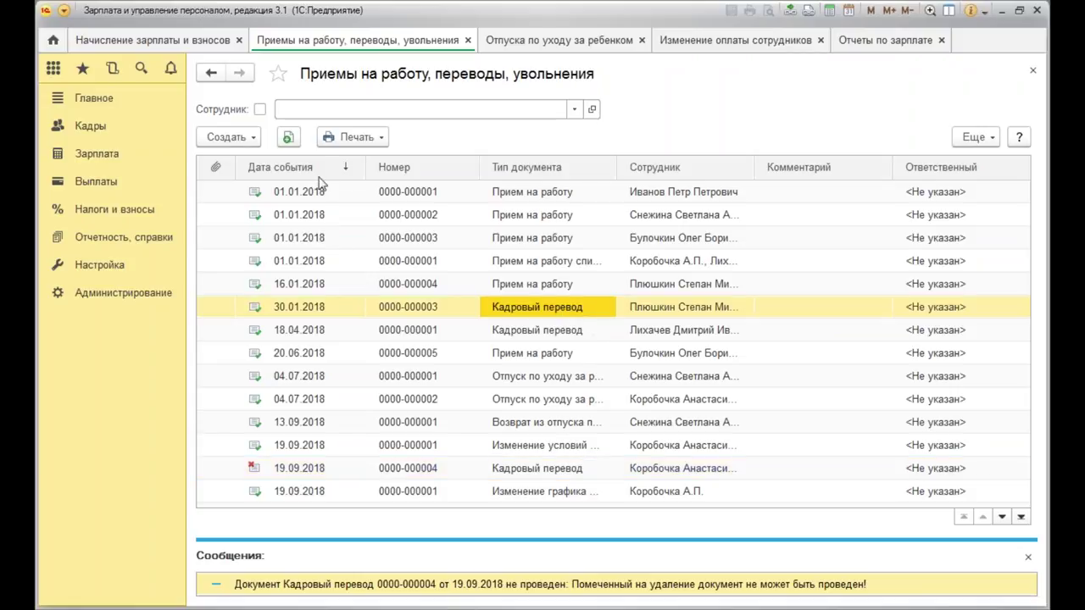
pyautogui.click(356, 138)
pyautogui.click(388, 154)
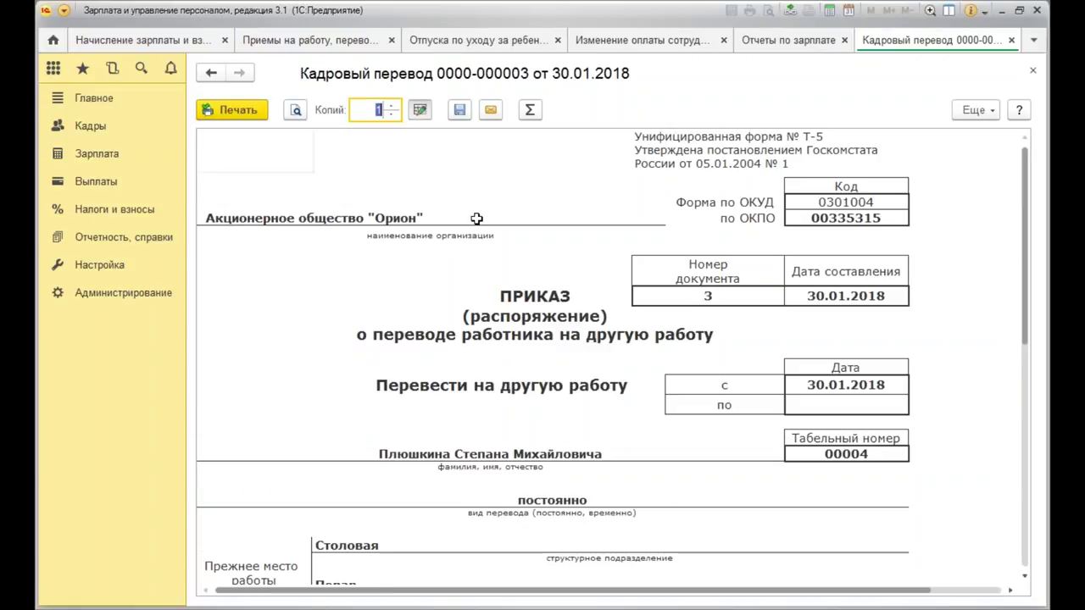
pyautogui.scroll(-5, 576, 262)
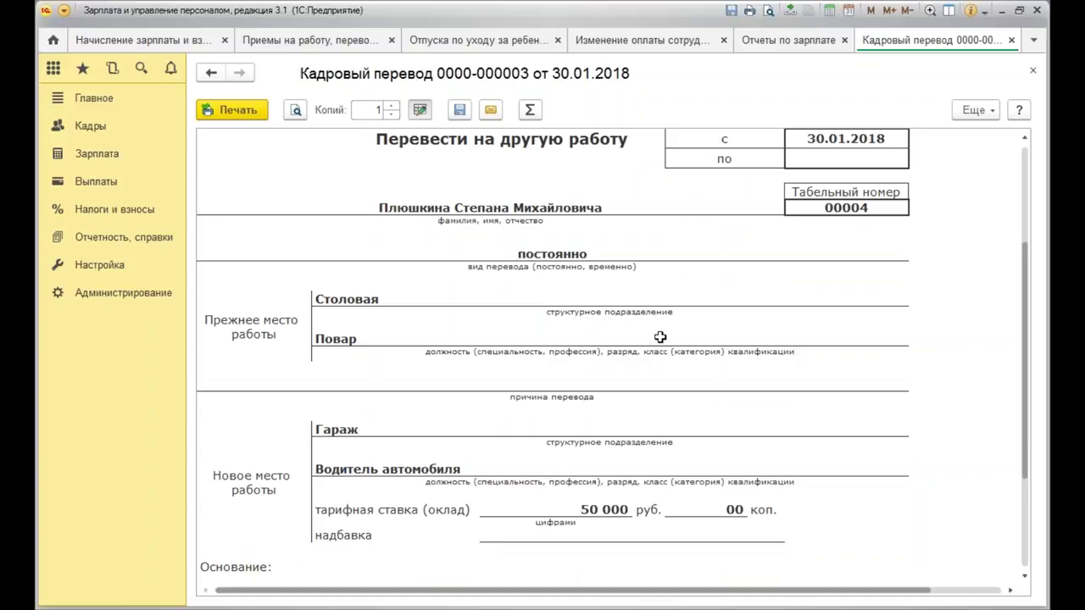
pyautogui.click(337, 302)
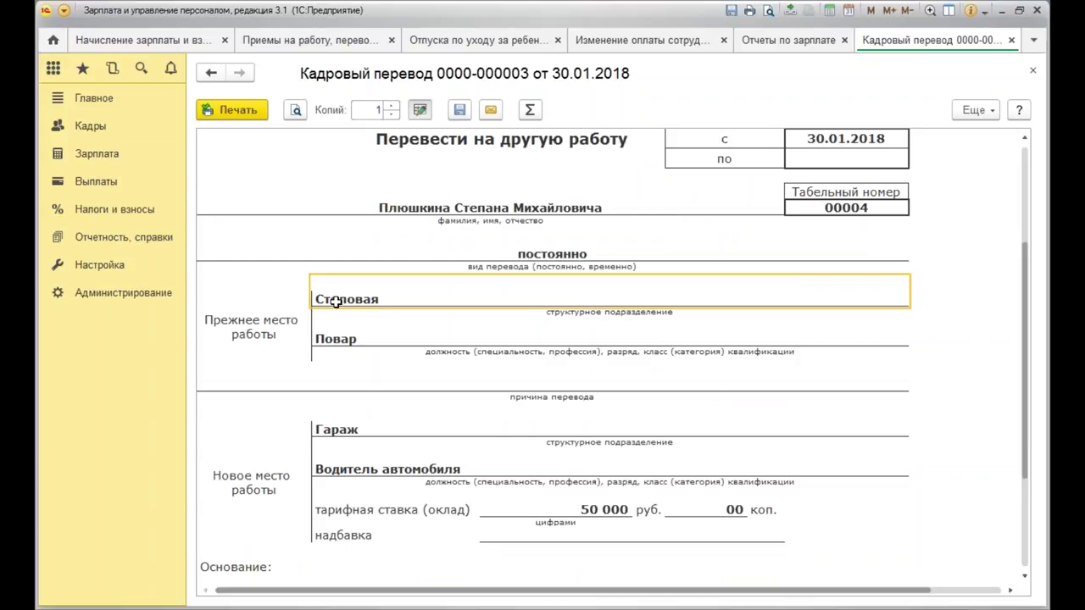
pyautogui.click(337, 430)
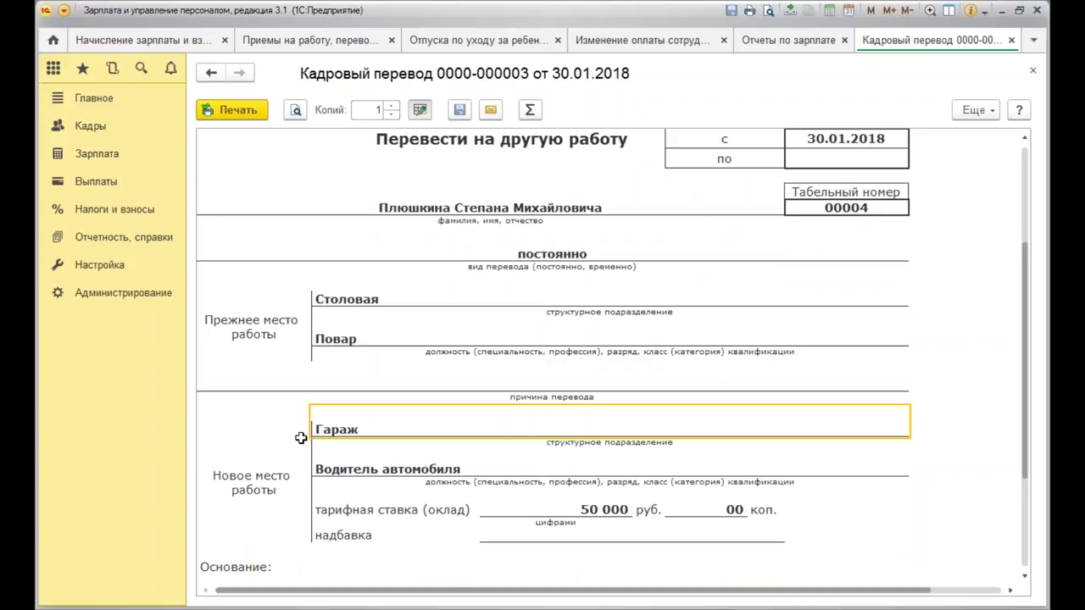
# Close the printed order and remove the deletion mark from the accountant's personnel transfer dated 19.09.2018.
pyautogui.click(1032, 70)
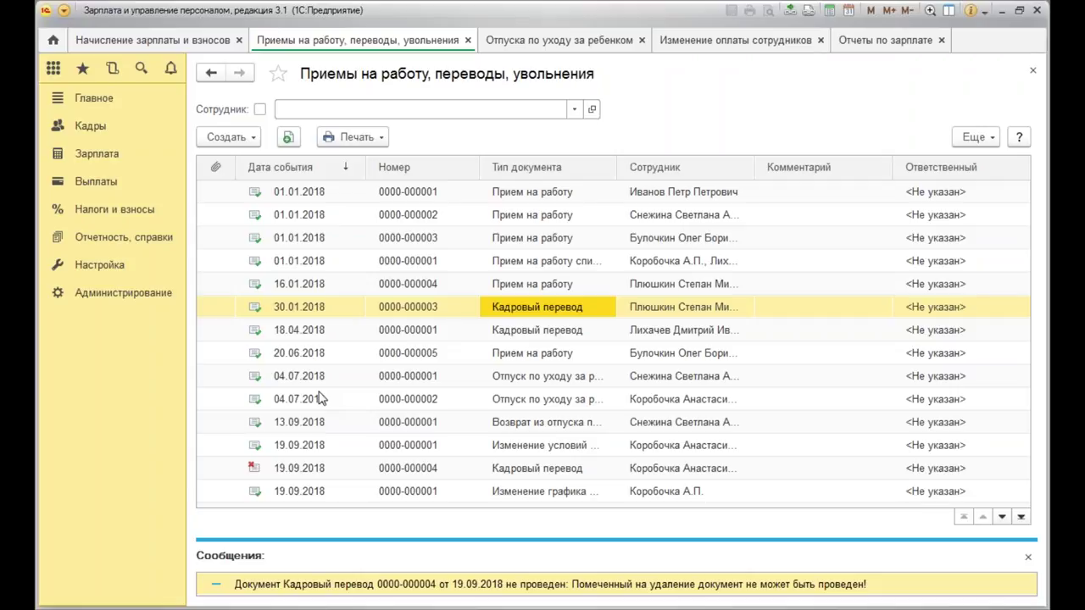
pyautogui.click(449, 471)
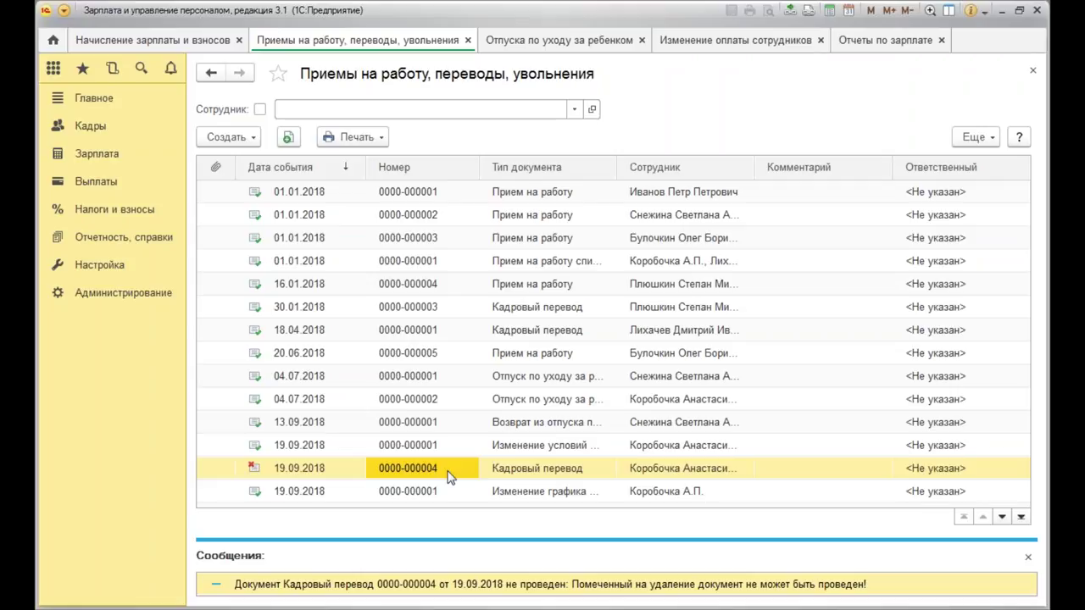
pyautogui.rightClick(463, 468)
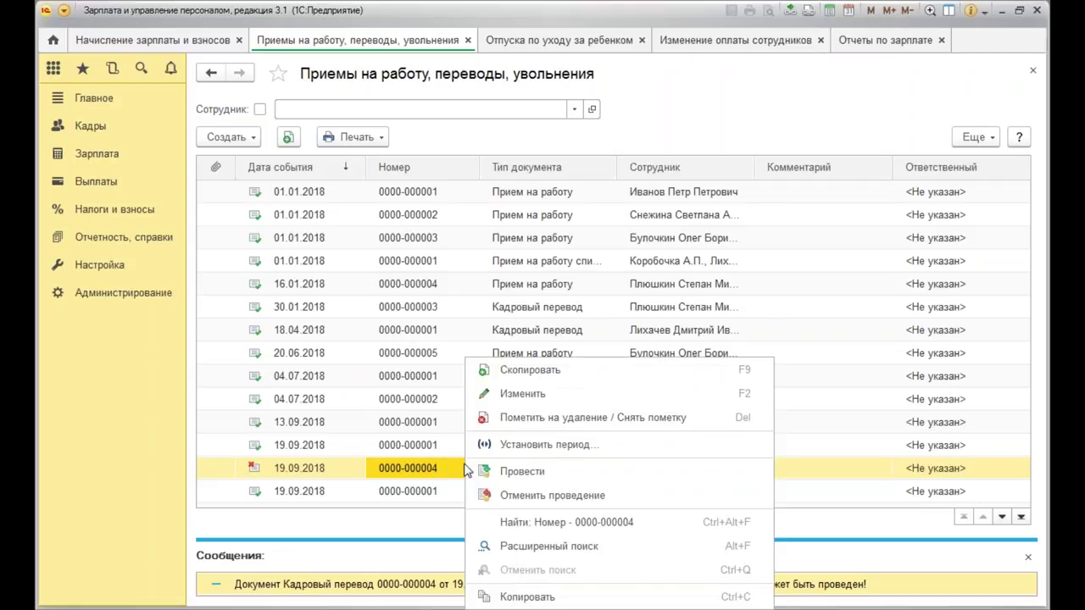
pyautogui.click(593, 417)
pyautogui.press('Return')
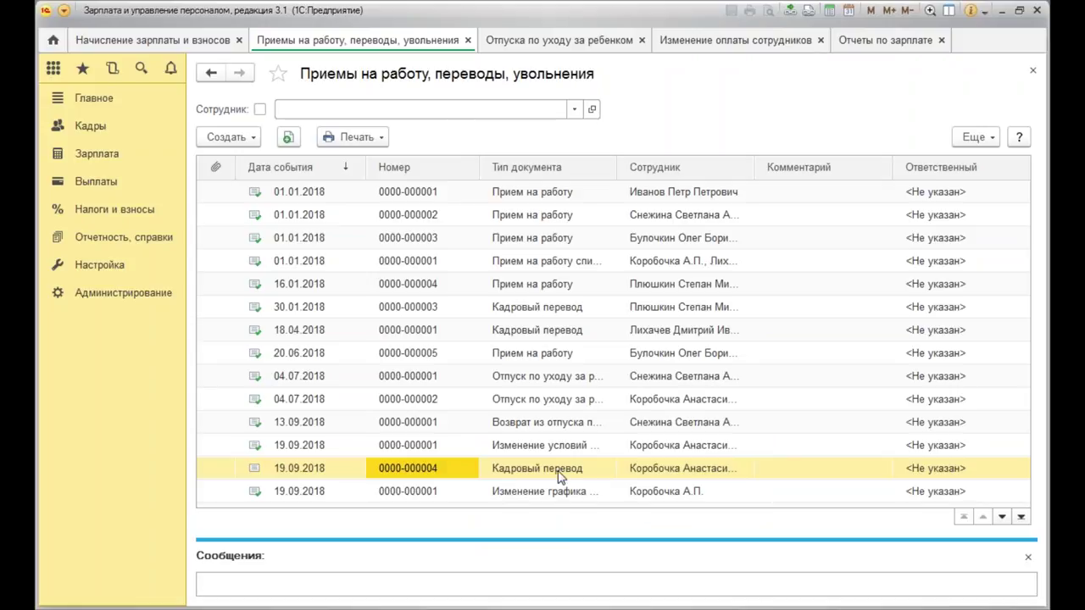
# Open the accountant's personnel transfer dated 19.09.2018, try replacing its document number with one starting with "СО", and close it without saving.
pyautogui.click(559, 475)
pyautogui.doubleClick(559, 476)
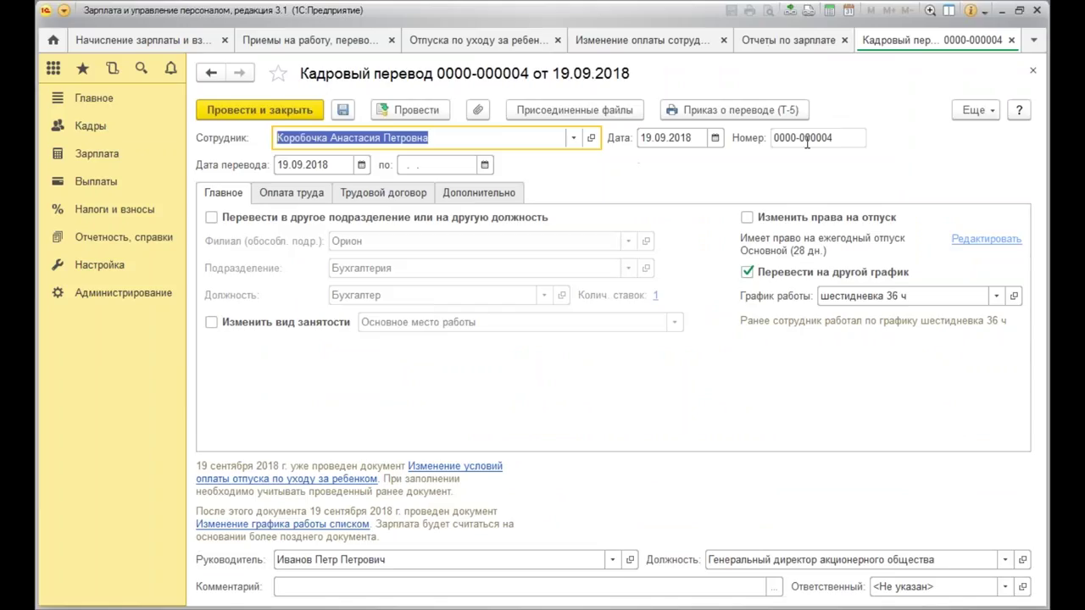
pyautogui.click(805, 140)
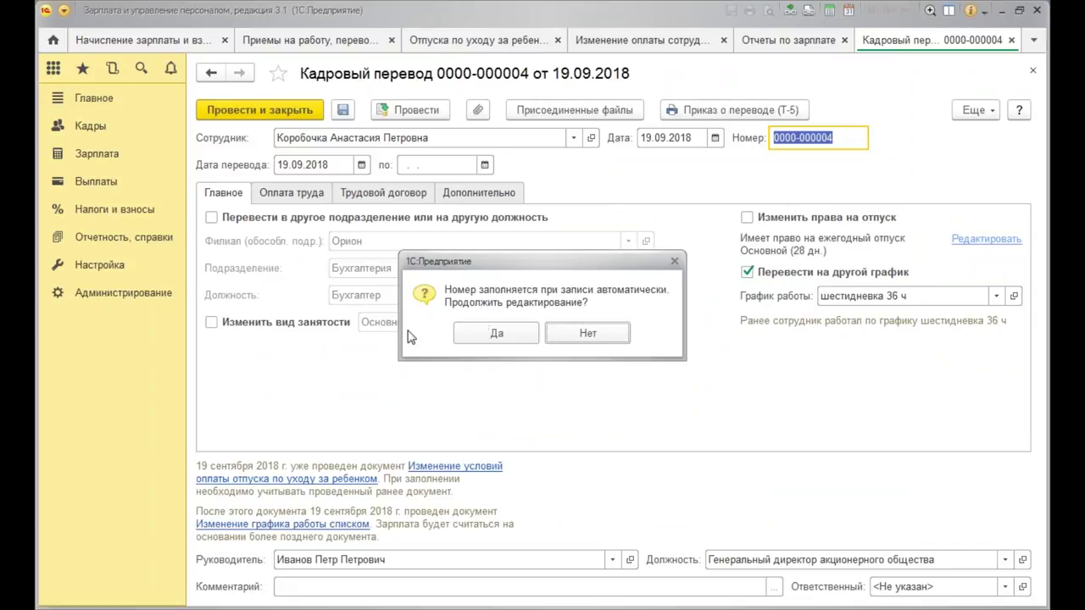
pyautogui.click(496, 333)
pyautogui.write('1')
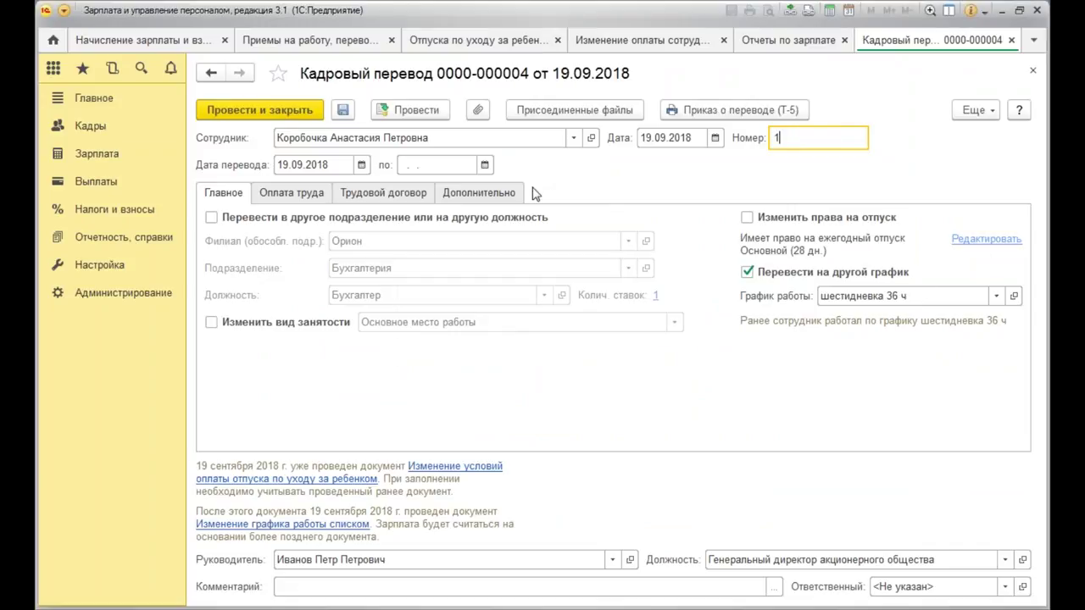
pyautogui.press('BackSpace')
pyautogui.write('СО')
pyautogui.click(1032, 70)
pyautogui.click(552, 329)
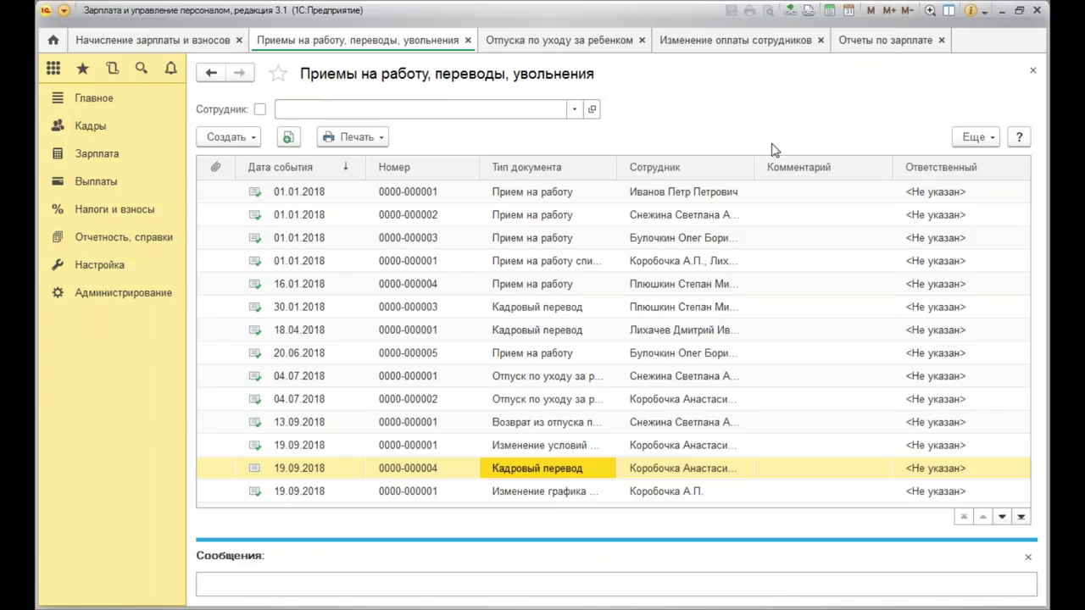
# Open the list of employee pay changes, examine which document types can be created there, and close the list.
pyautogui.click(93, 153)
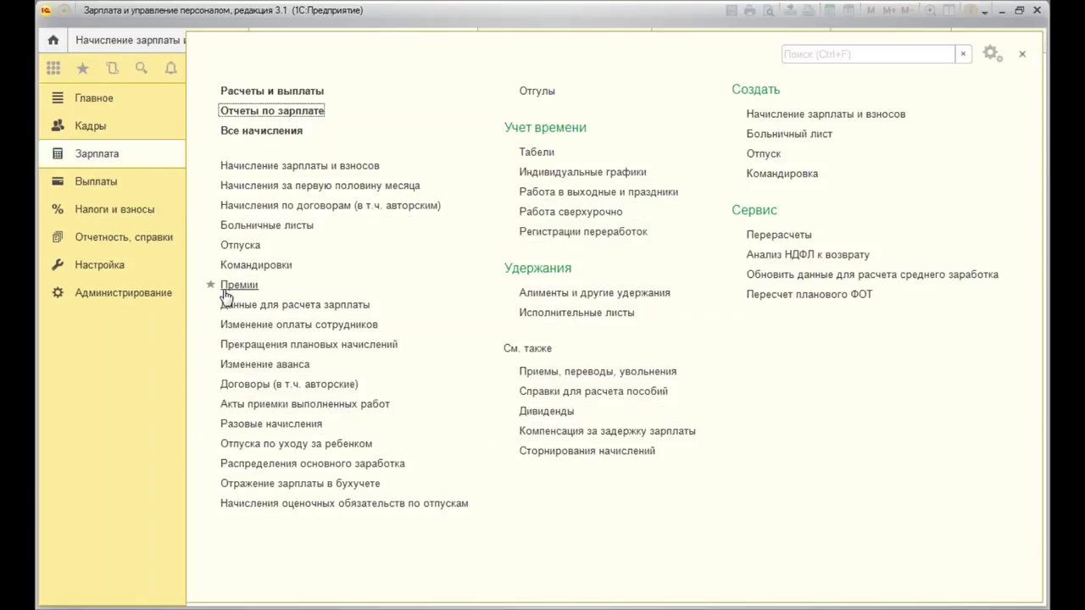
pyautogui.click(341, 324)
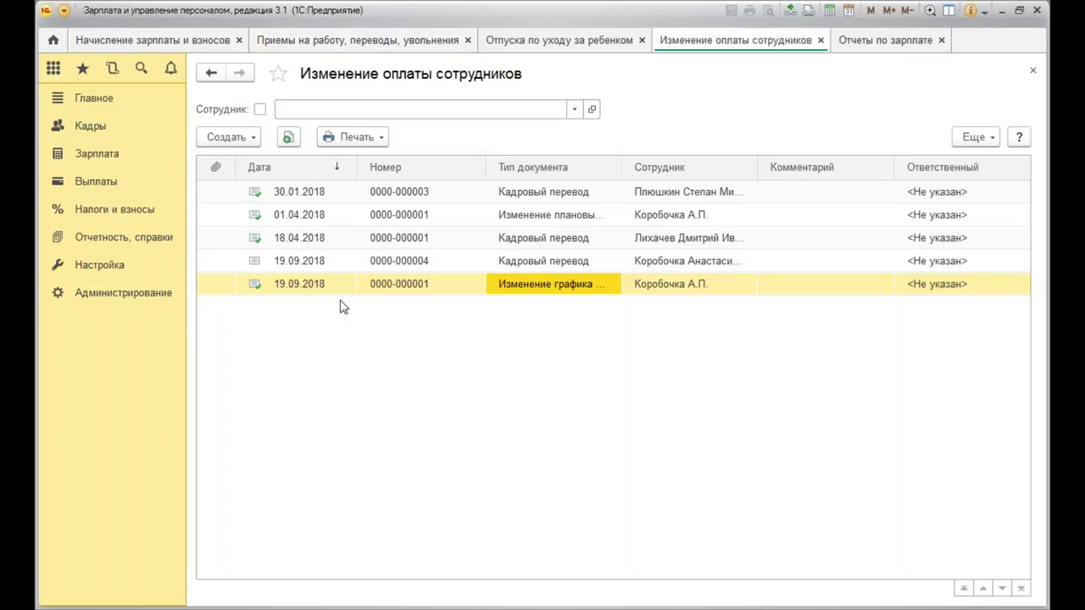
pyautogui.click(245, 138)
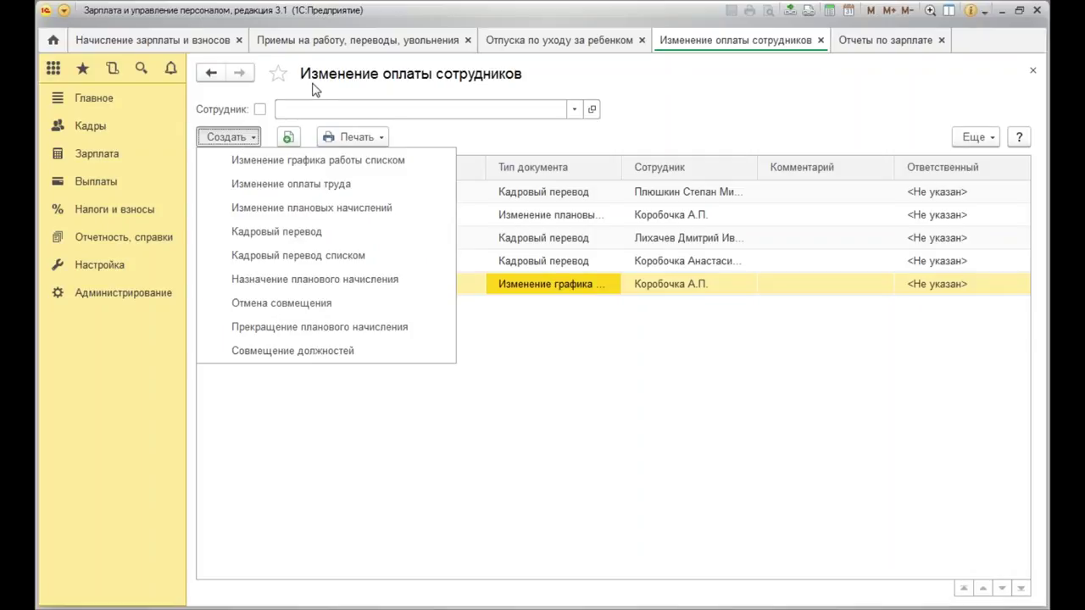
pyautogui.click(820, 41)
# Examine the document types available in the hires, transfers and dismissals list, open a blank move-to-another-department document, and close it unsaved.
pyautogui.click(97, 128)
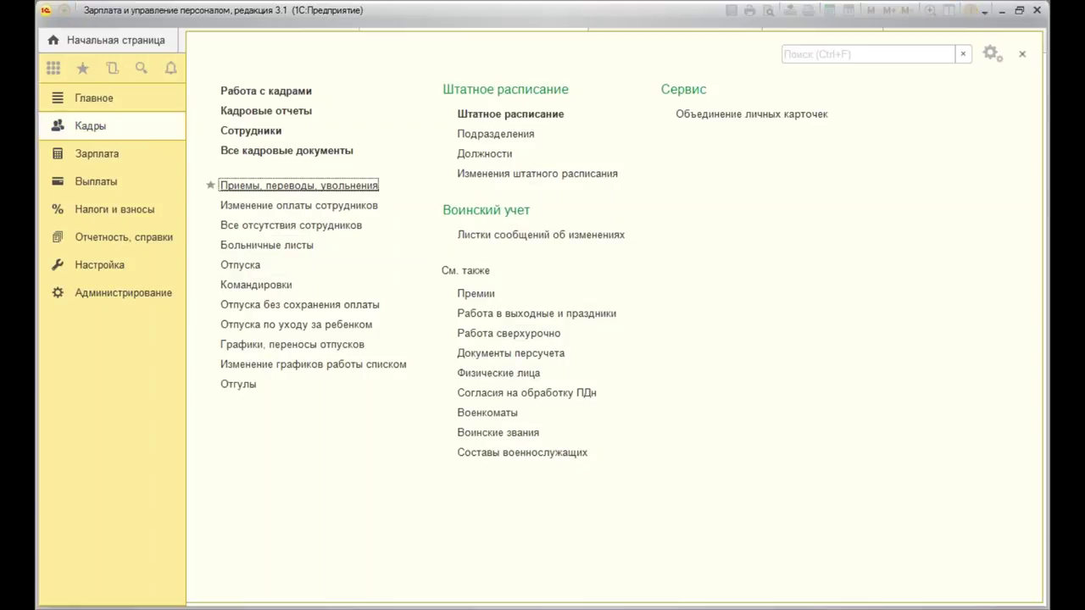
pyautogui.click(330, 186)
pyautogui.click(251, 138)
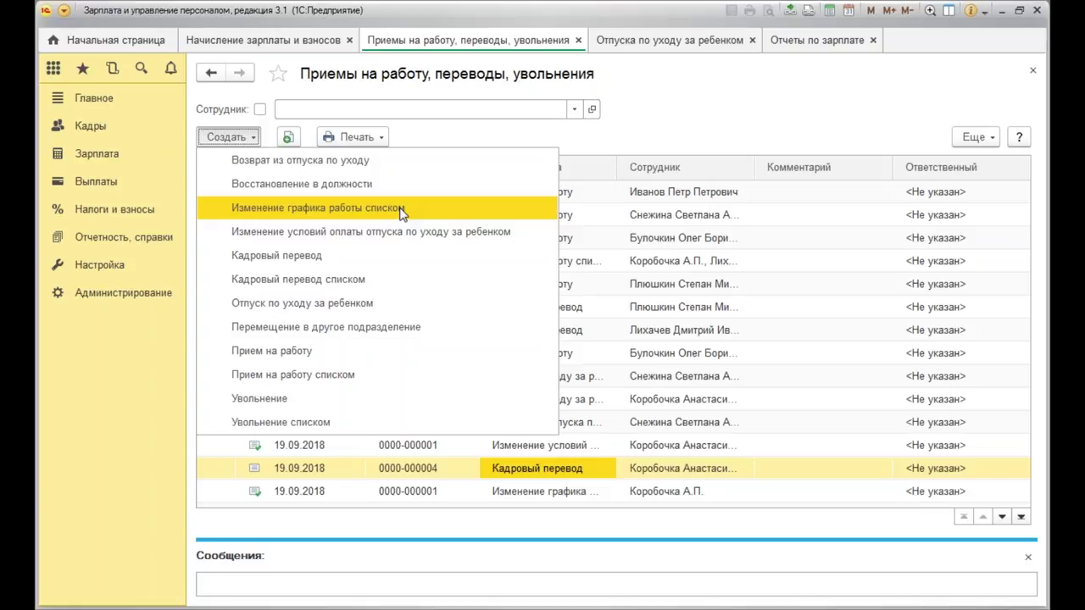
pyautogui.click(383, 334)
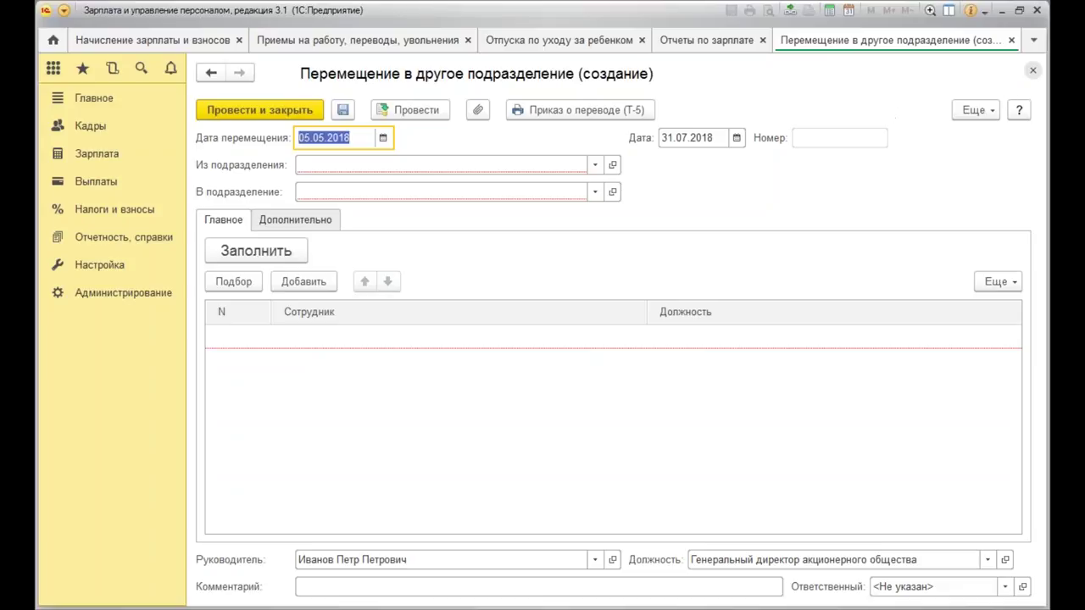
pyautogui.click(1032, 71)
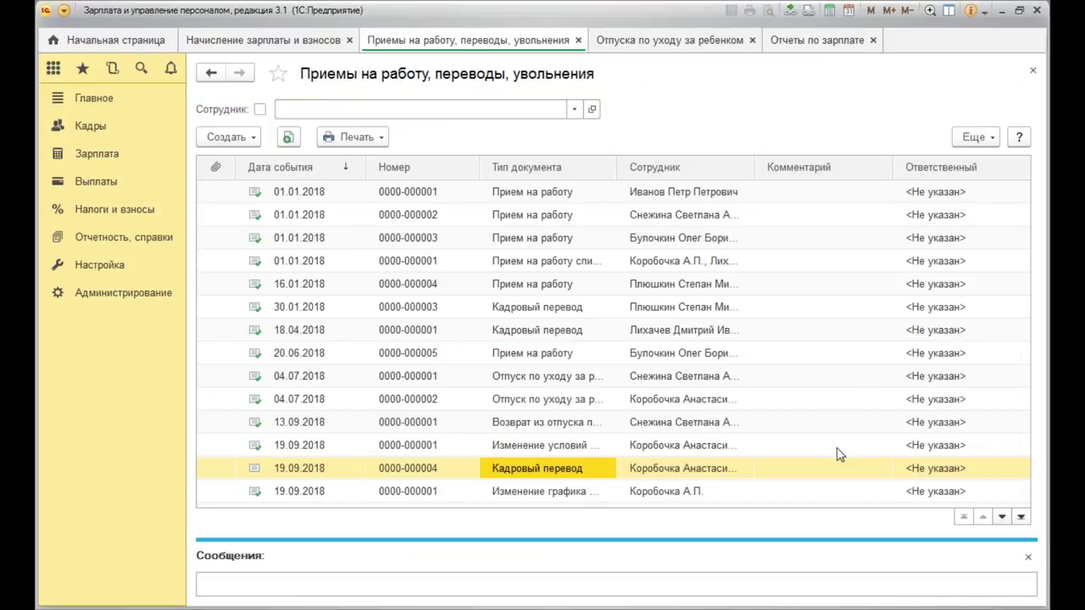